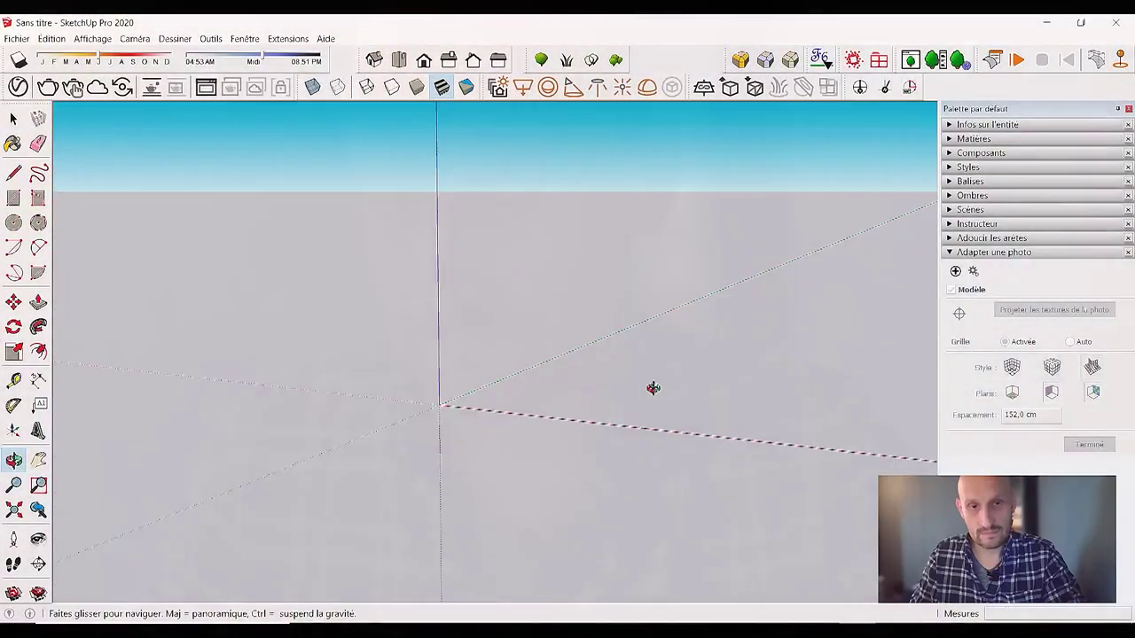
- Import FACADE A RENOVER.jpg as a new matched photo, keeping the image-types filter
{"action": "left_click_drag", "start_coordinate": [654, 388], "coordinate": [464, 443]}
{"action": "key", "text": "space"}
{"action": "mouse_move", "coordinate": [477, 405]}
{"action": "middle_mouse_down"}
{"action": "mouse_move", "coordinate": [453, 413]}
{"action": "mouse_move", "coordinate": [509, 400]}
{"action": "middle_mouse_up"}
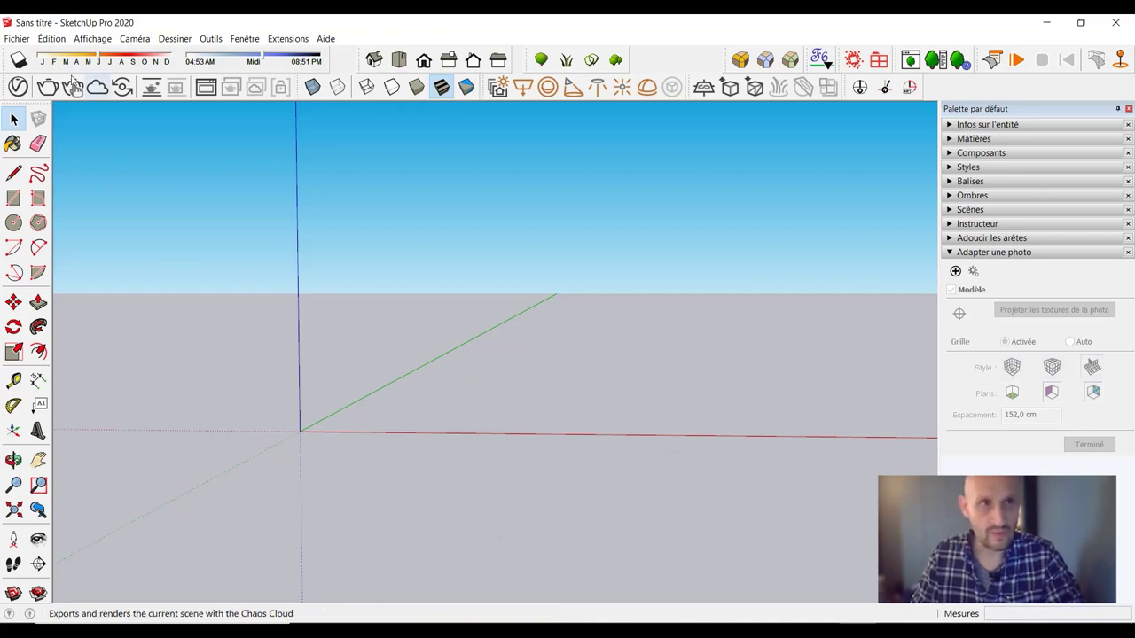
{"action": "left_click", "coordinate": [16, 38]}
{"action": "left_click", "coordinate": [50, 235]}
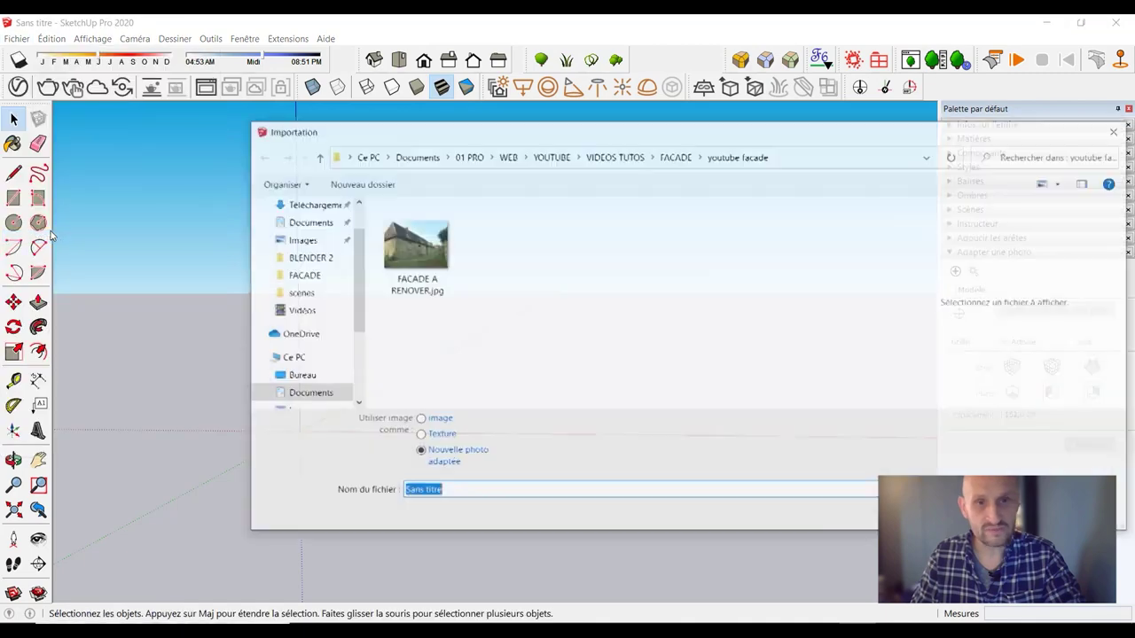
{"action": "left_click_drag", "start_coordinate": [479, 138], "coordinate": [368, 106]}
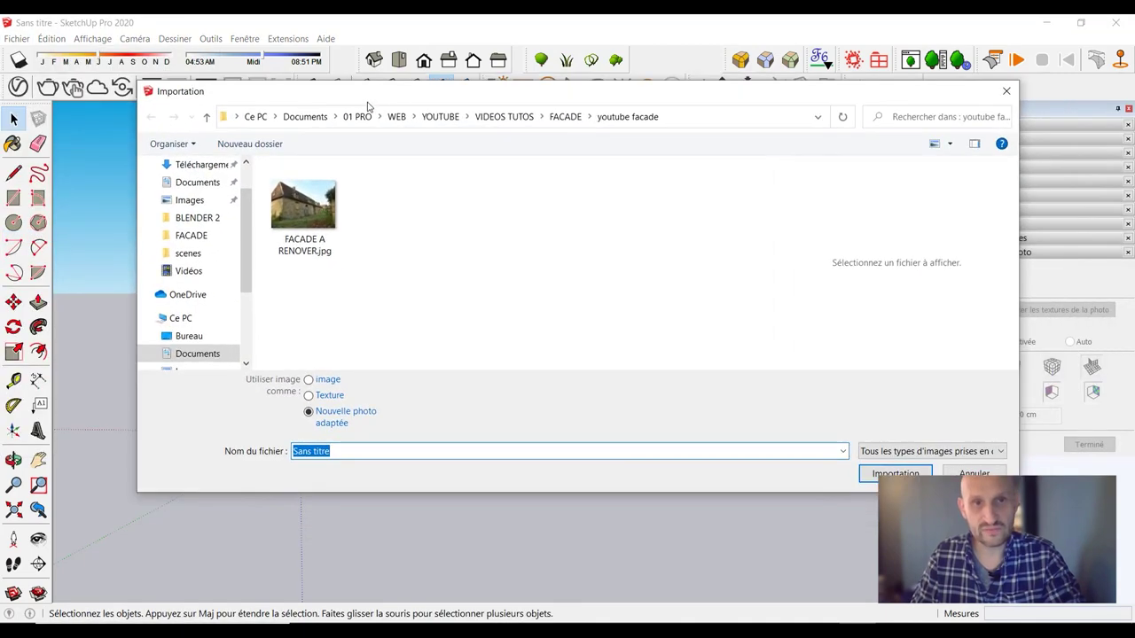
{"action": "left_click", "coordinate": [951, 455]}
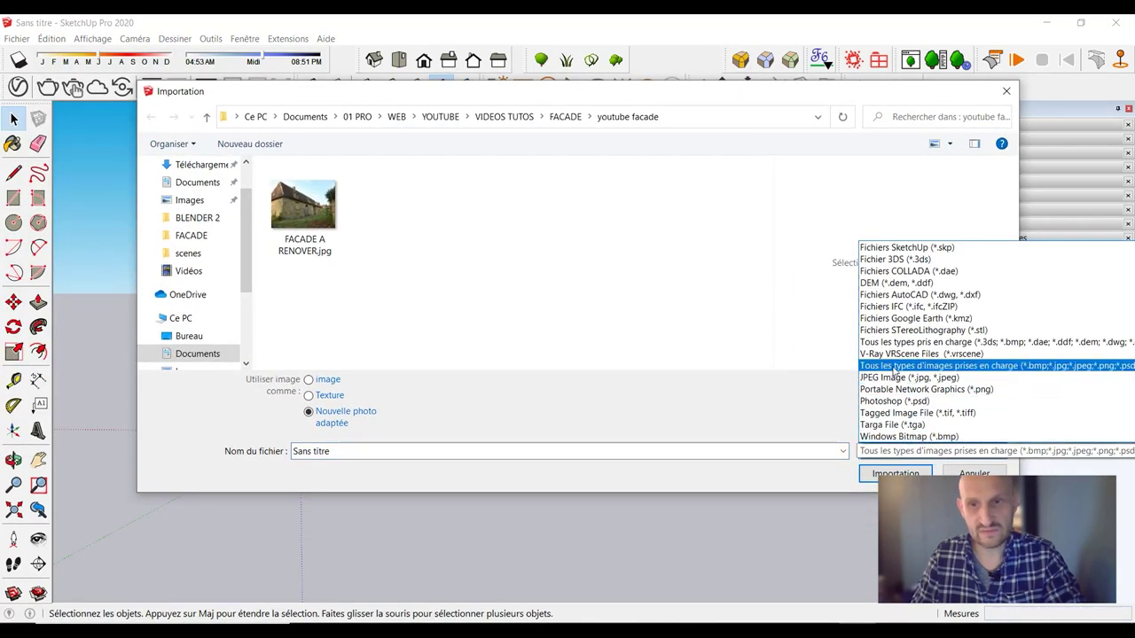
{"action": "left_click", "coordinate": [1057, 368]}
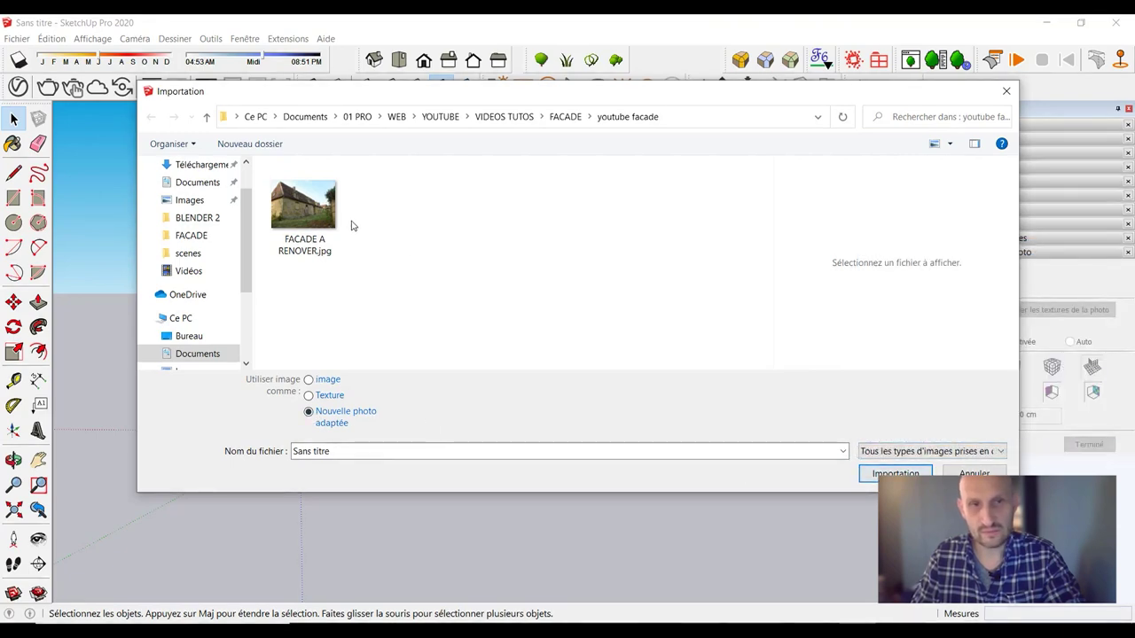
{"action": "key", "text": "Down"}
{"action": "key", "text": "Return"}
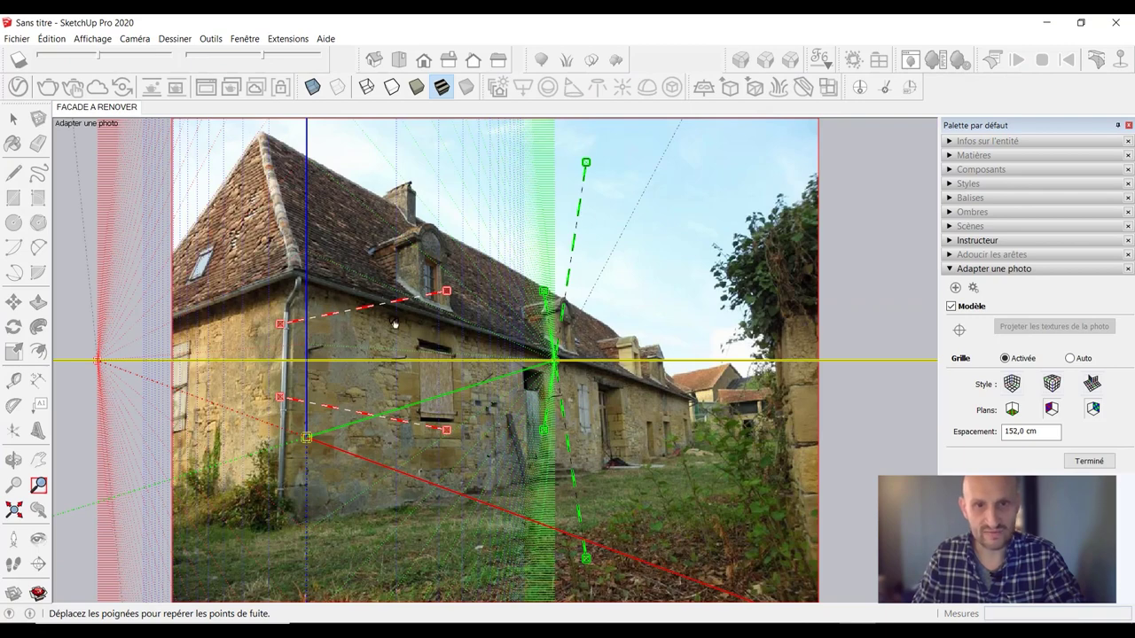
- Lay the red lines on the gable eave and wall base, the green lines on the facade's eave and base
{"action": "left_click_drag", "start_coordinate": [379, 306], "coordinate": [224, 312]}
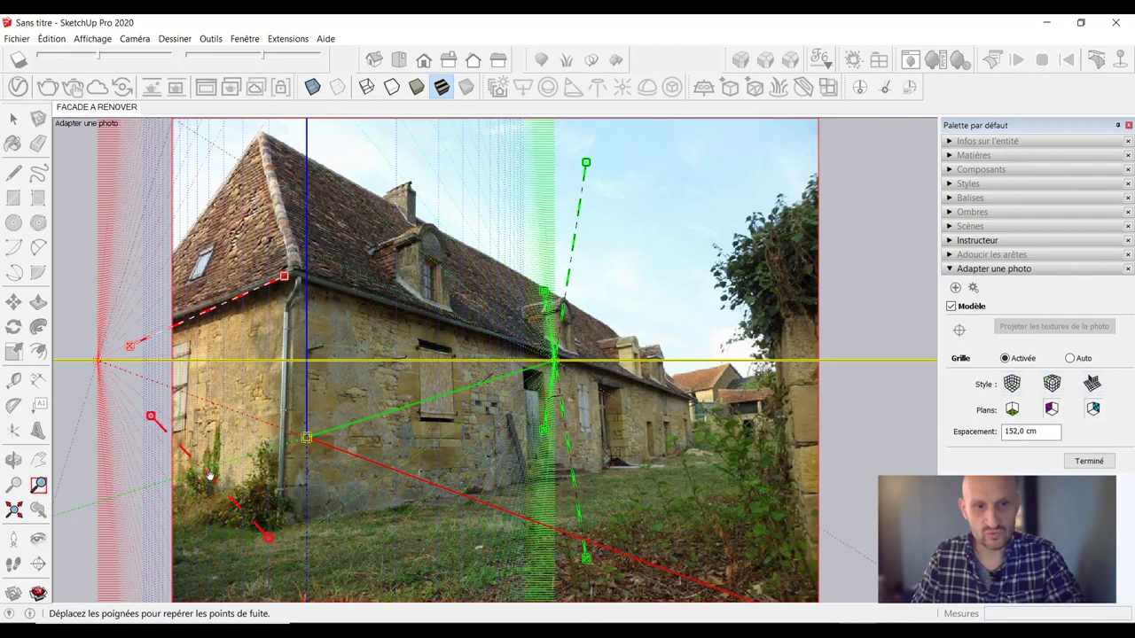
{"action": "left_click_drag", "start_coordinate": [150, 414], "coordinate": [117, 530]}
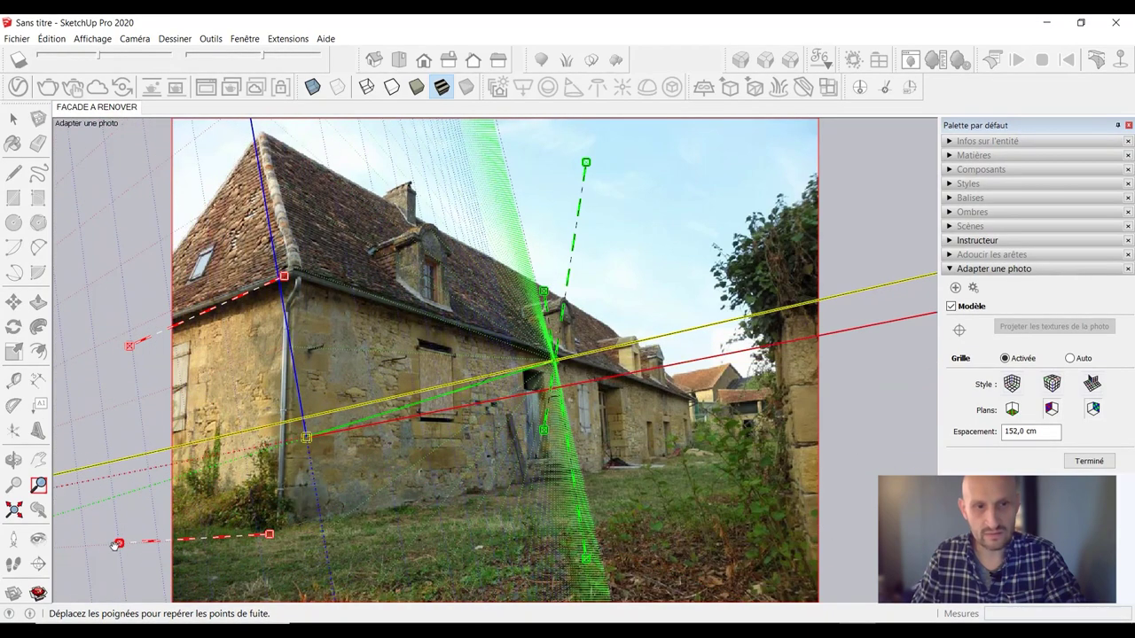
{"action": "left_click_drag", "start_coordinate": [564, 310], "coordinate": [428, 257]}
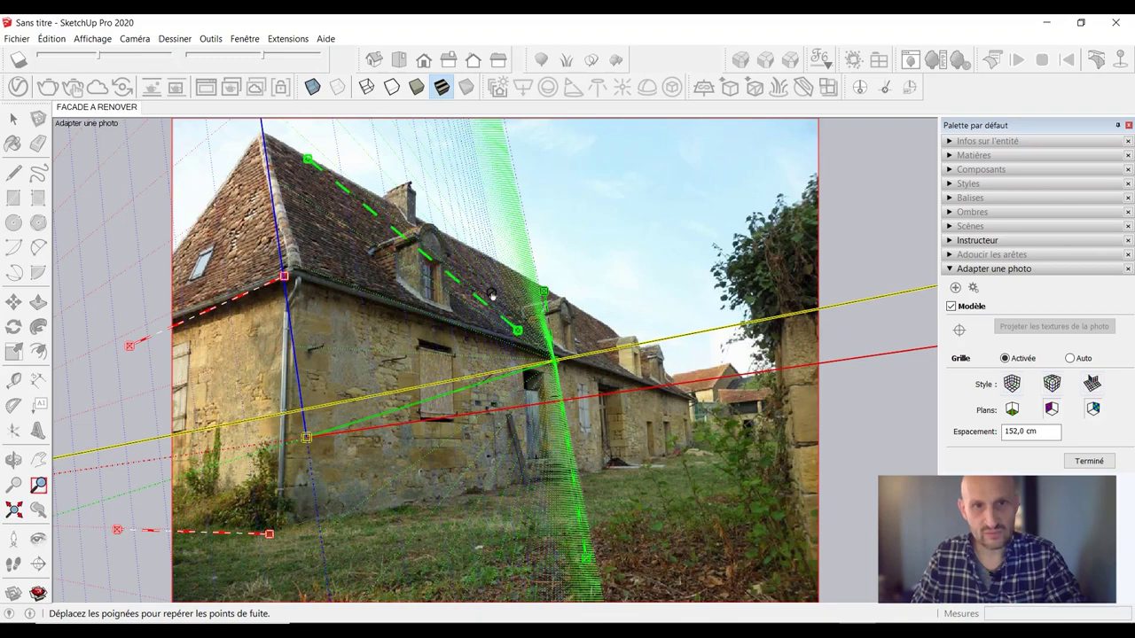
{"action": "left_click_drag", "start_coordinate": [523, 334], "coordinate": [574, 303]}
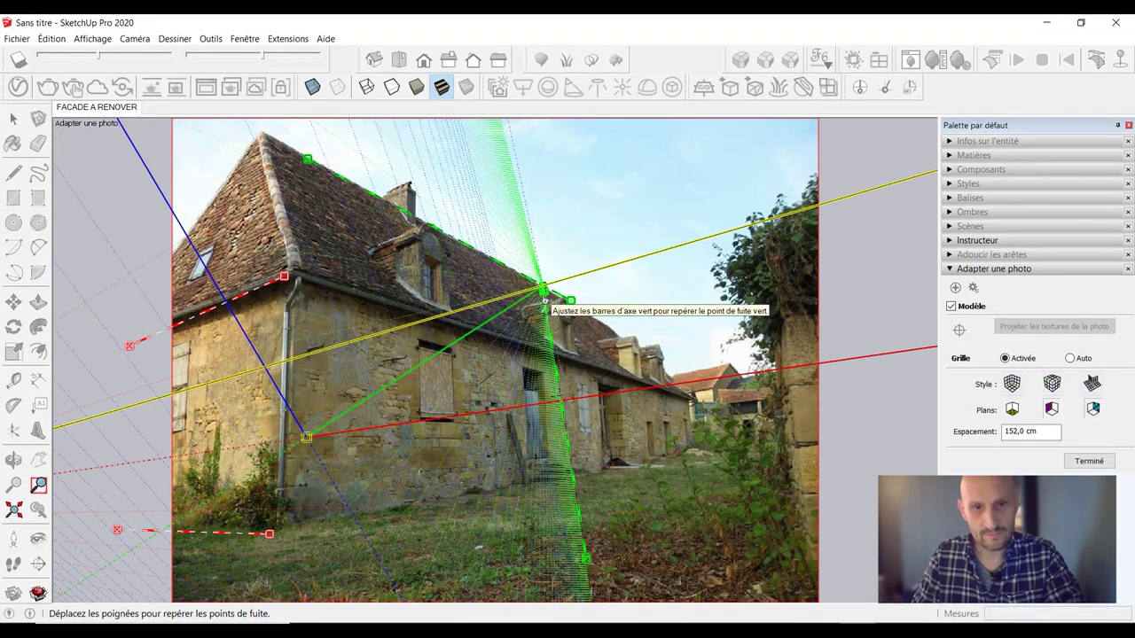
{"action": "mouse_move", "coordinate": [575, 555]}
{"action": "left_mouse_down"}
{"action": "mouse_move", "coordinate": [460, 466]}
{"action": "mouse_move", "coordinate": [441, 517]}
{"action": "left_mouse_up"}
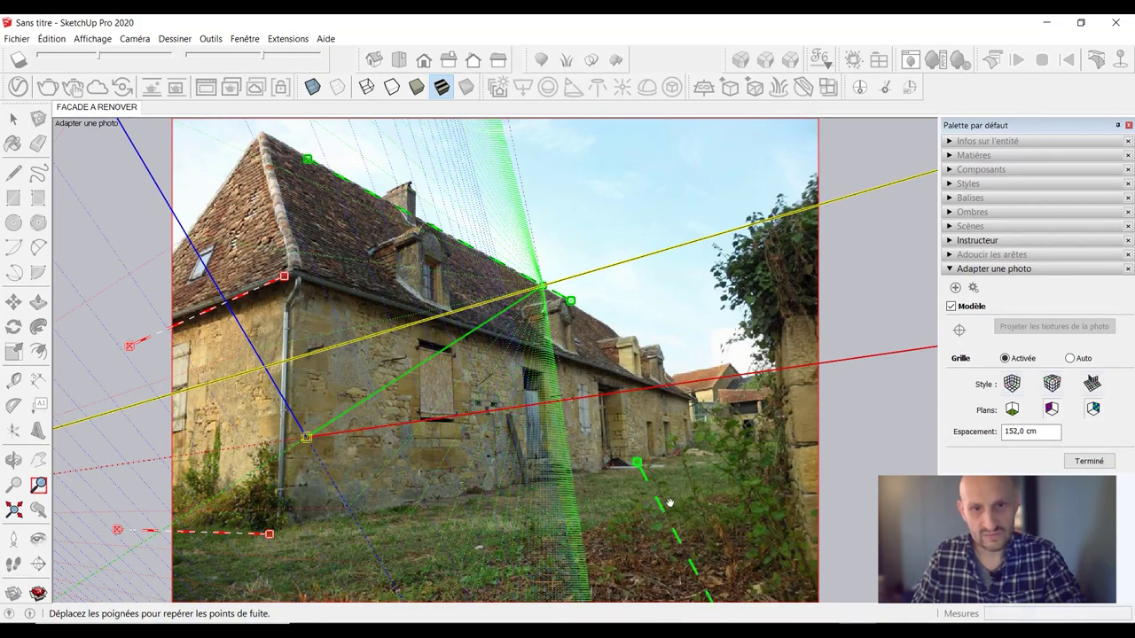
{"action": "mouse_move", "coordinate": [688, 506]}
{"action": "left_mouse_down"}
{"action": "mouse_move", "coordinate": [638, 497]}
{"action": "mouse_move", "coordinate": [380, 539]}
{"action": "left_mouse_up"}
{"action": "scroll", "coordinate": [674, 496], "scroll_direction": "down", "scroll_amount": 2}
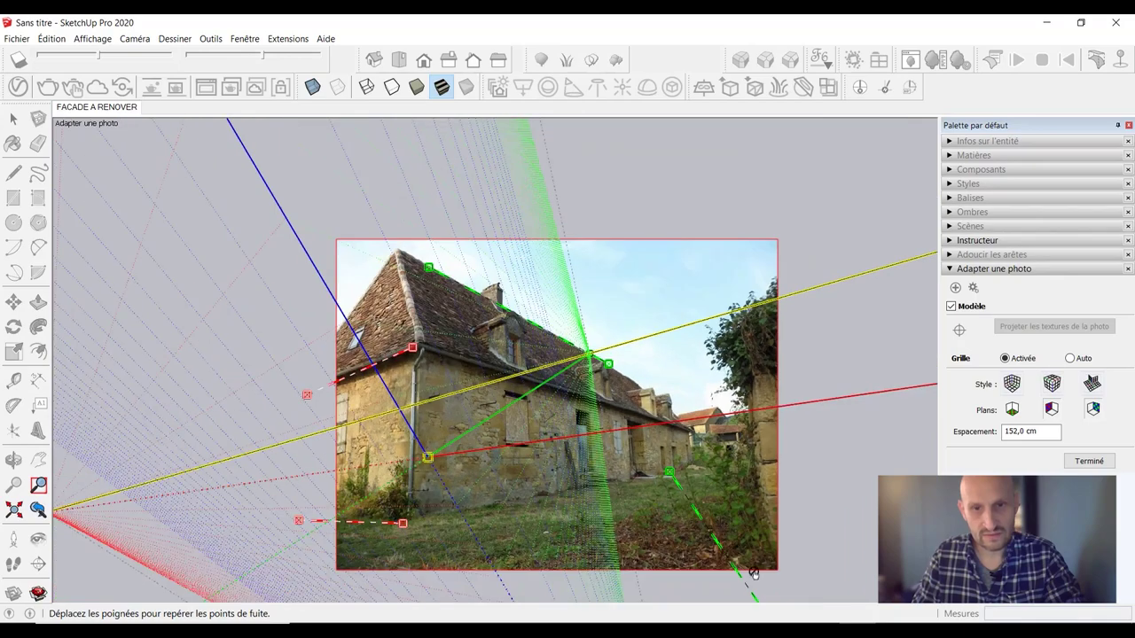
{"action": "scroll", "coordinate": [750, 568], "scroll_direction": "down", "scroll_amount": 2}
{"action": "middle_click_drag", "start_coordinate": [764, 559], "coordinate": [732, 420]}
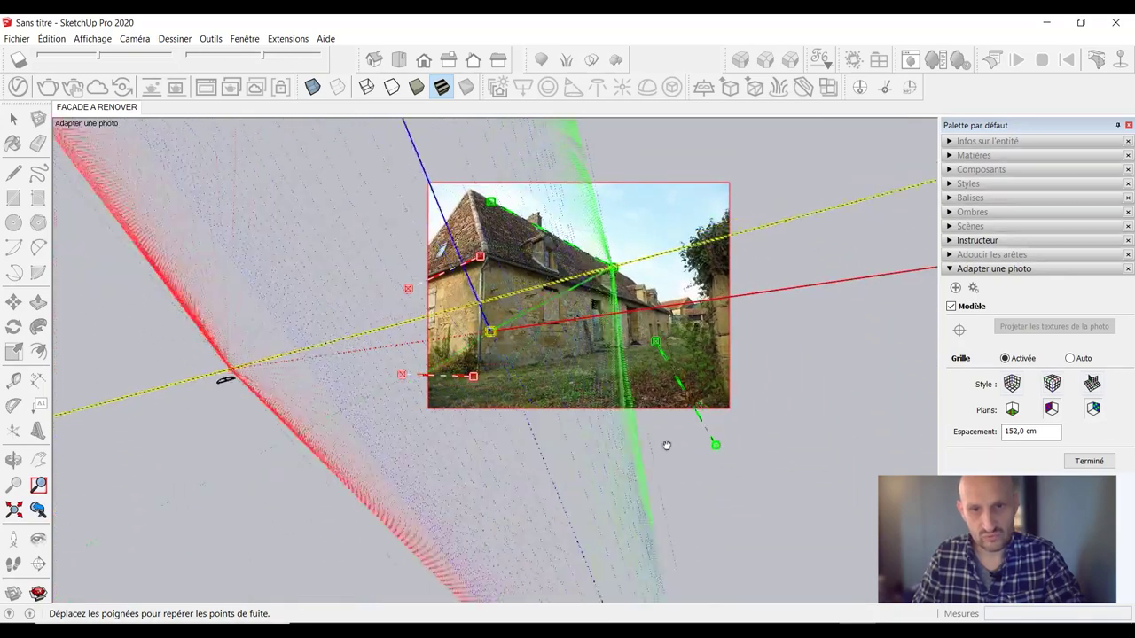
{"action": "left_click_drag", "start_coordinate": [728, 448], "coordinate": [525, 365]}
- Pin the lower green line along the roof eave, from the gable corner to its far end
{"action": "scroll", "coordinate": [525, 365], "scroll_direction": "up", "scroll_amount": 3}
{"action": "scroll", "coordinate": [621, 434], "scroll_direction": "up", "scroll_amount": 2}
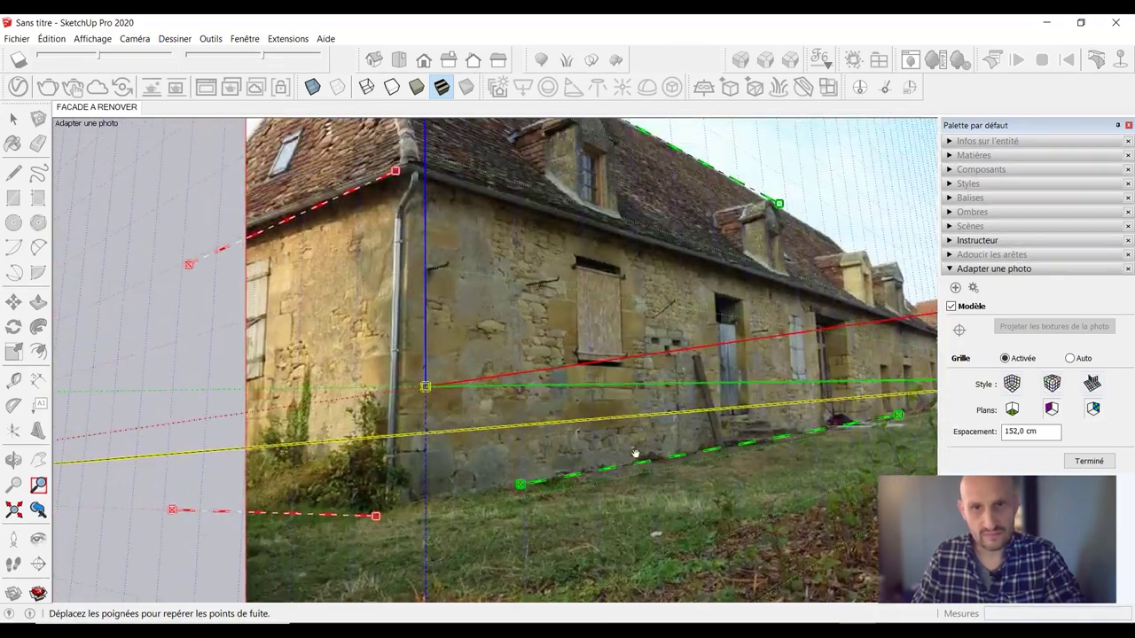
{"action": "scroll", "coordinate": [632, 443], "scroll_direction": "down", "scroll_amount": 2}
{"action": "scroll", "coordinate": [637, 436], "scroll_direction": "up", "scroll_amount": 2}
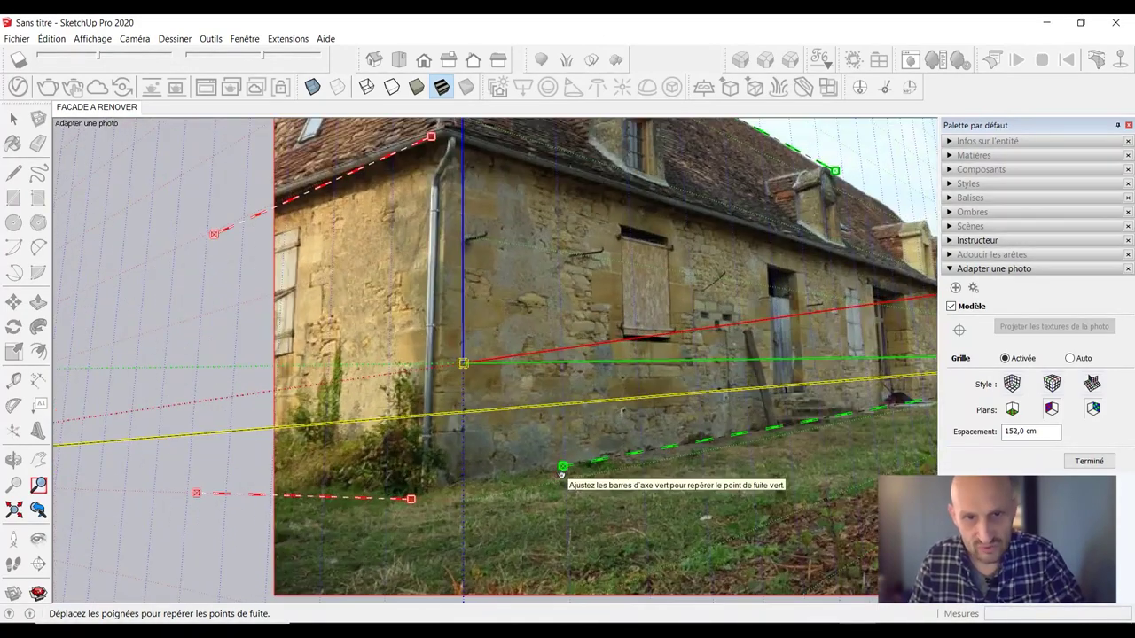
{"action": "middle_click_drag", "start_coordinate": [666, 448], "coordinate": [648, 503]}
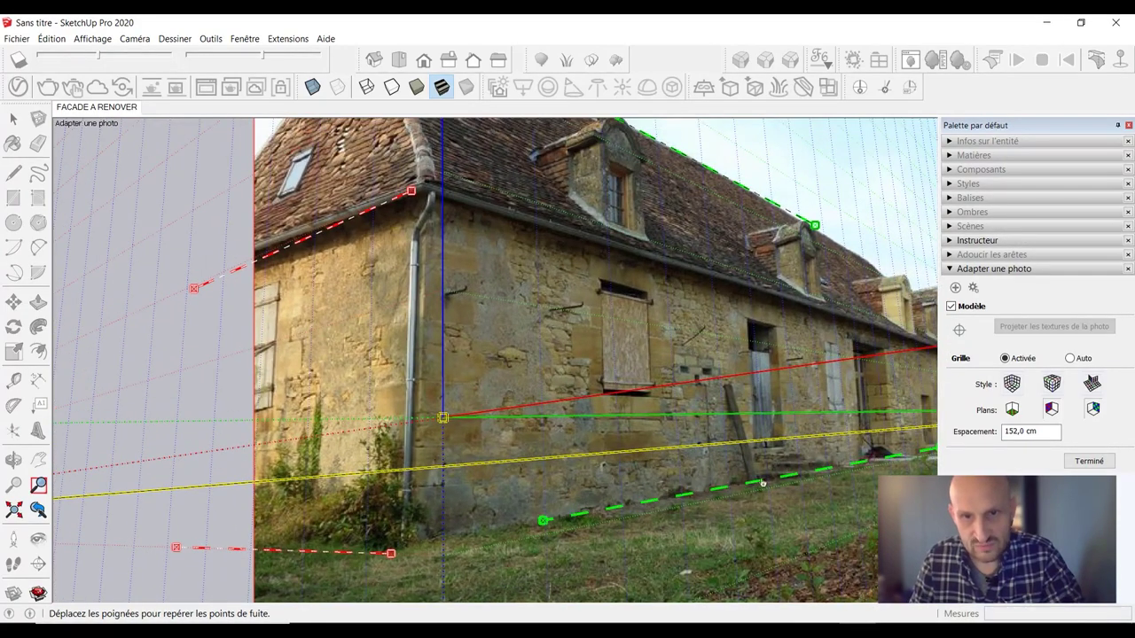
{"action": "left_click_drag", "start_coordinate": [743, 486], "coordinate": [661, 257]}
{"action": "scroll", "coordinate": [466, 220], "scroll_direction": "up", "scroll_amount": 2}
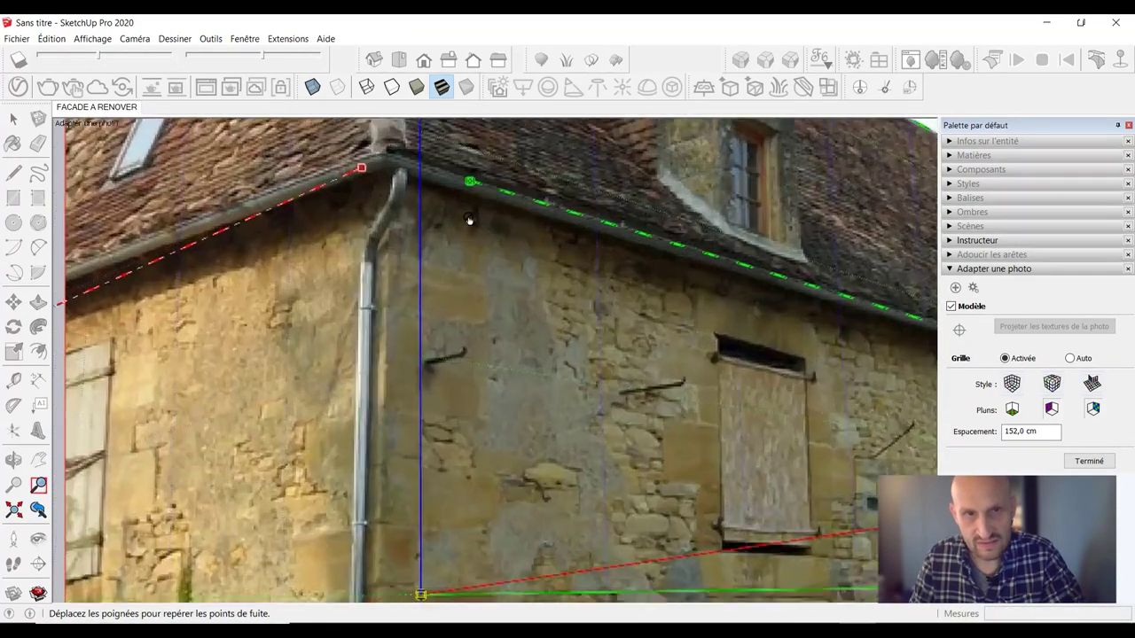
{"action": "scroll", "coordinate": [464, 201], "scroll_direction": "up", "scroll_amount": 2}
{"action": "scroll", "coordinate": [522, 332], "scroll_direction": "up", "scroll_amount": 2}
{"action": "scroll", "coordinate": [586, 395], "scroll_direction": "up", "scroll_amount": 1}
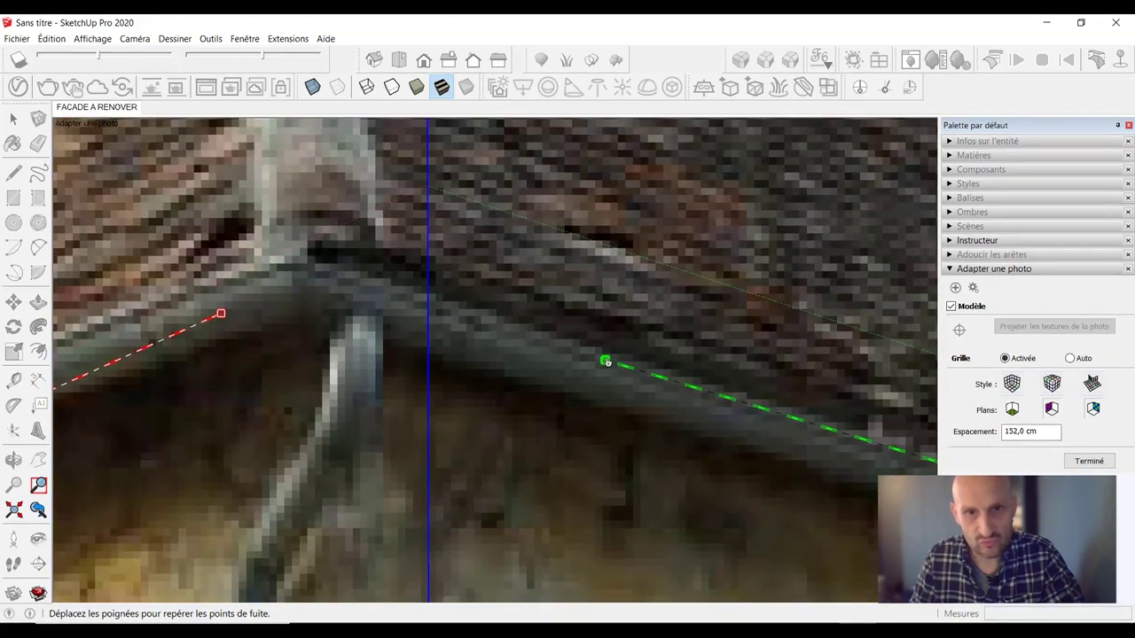
{"action": "left_click_drag", "start_coordinate": [605, 362], "coordinate": [449, 307]}
{"action": "scroll", "coordinate": [681, 409], "scroll_direction": "down", "scroll_amount": 1}
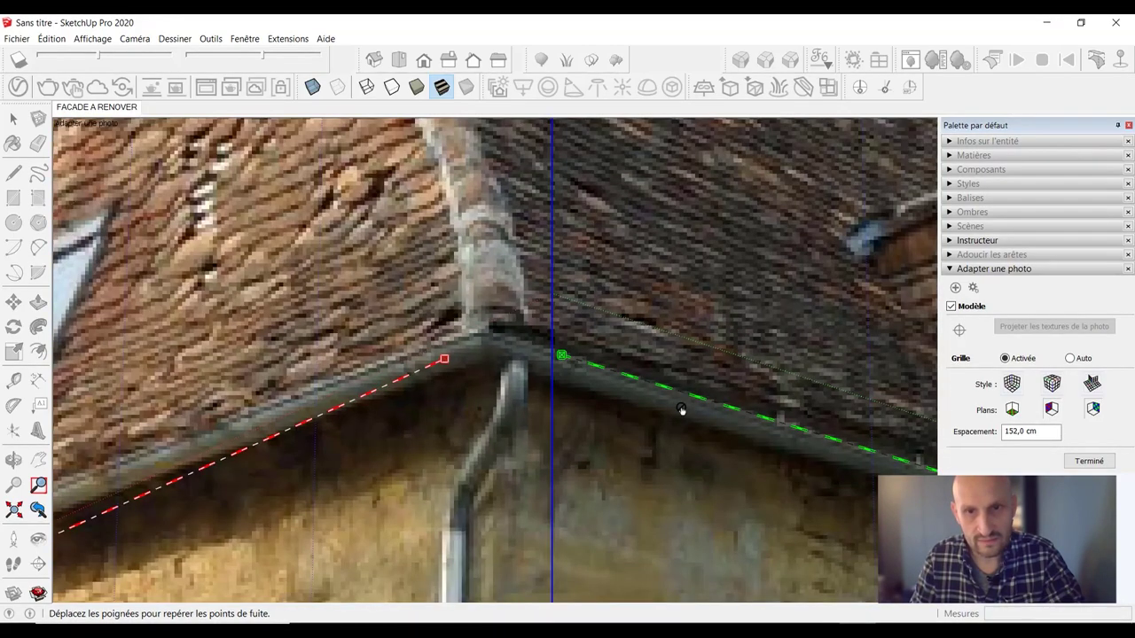
{"action": "scroll", "coordinate": [681, 410], "scroll_direction": "down", "scroll_amount": 2}
{"action": "scroll", "coordinate": [798, 461], "scroll_direction": "down", "scroll_amount": 2}
{"action": "scroll", "coordinate": [377, 345], "scroll_direction": "up", "scroll_amount": 2}
{"action": "scroll", "coordinate": [377, 346], "scroll_direction": "up", "scroll_amount": 2}
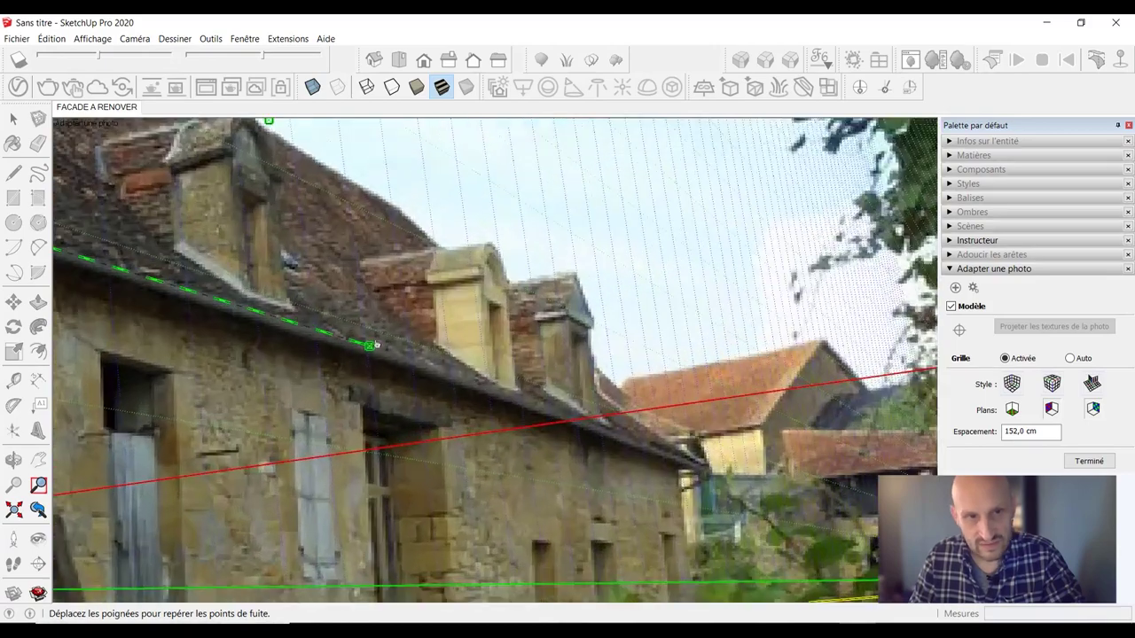
{"action": "left_click_drag", "start_coordinate": [369, 348], "coordinate": [681, 454]}
- Set the upper green line's end on the roof's upper edge above the dormer
{"action": "scroll", "coordinate": [678, 444], "scroll_direction": "up", "scroll_amount": 2}
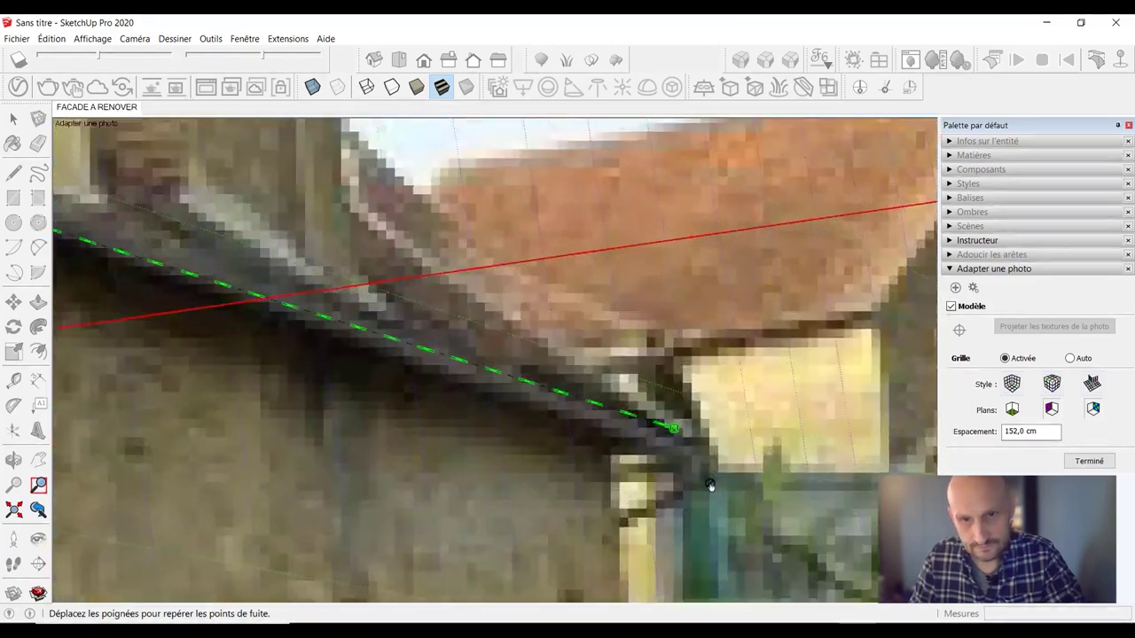
{"action": "scroll", "coordinate": [674, 430], "scroll_direction": "up", "scroll_amount": 2}
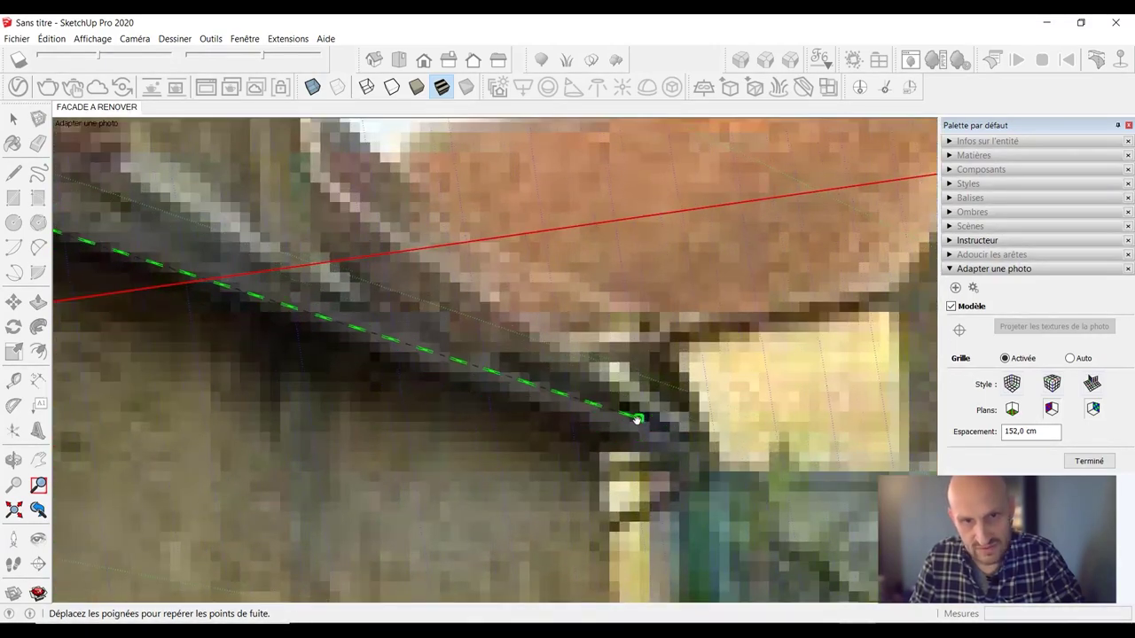
{"action": "scroll", "coordinate": [636, 422], "scroll_direction": "down", "scroll_amount": 2}
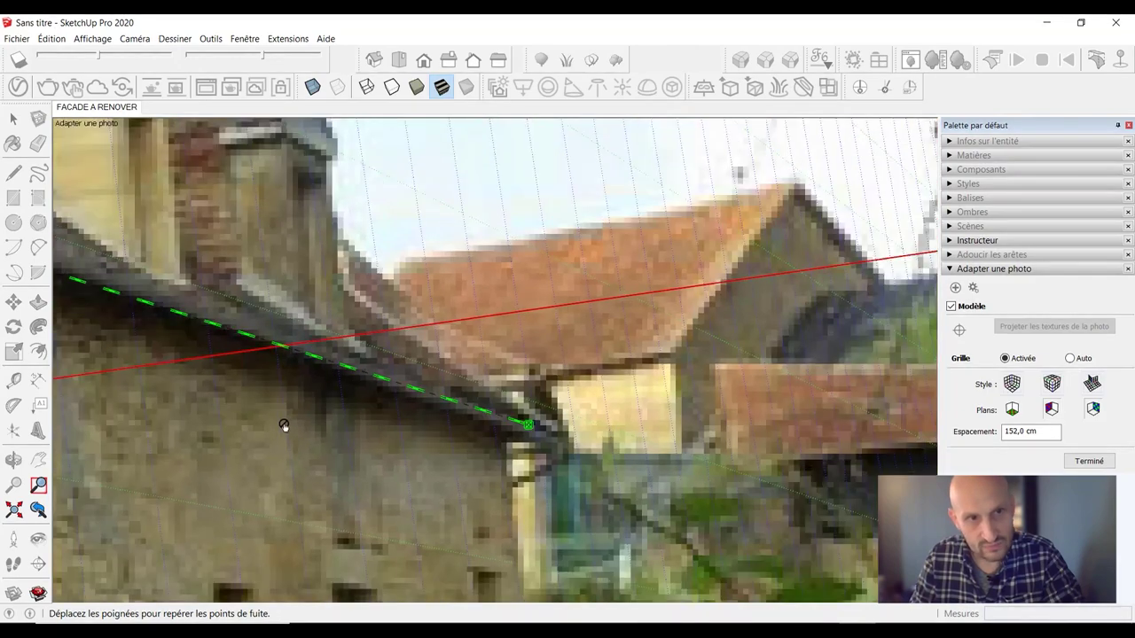
{"action": "scroll", "coordinate": [532, 426], "scroll_direction": "down", "scroll_amount": 1}
{"action": "scroll", "coordinate": [532, 451], "scroll_direction": "up", "scroll_amount": 2}
{"action": "scroll", "coordinate": [319, 338], "scroll_direction": "up", "scroll_amount": 1}
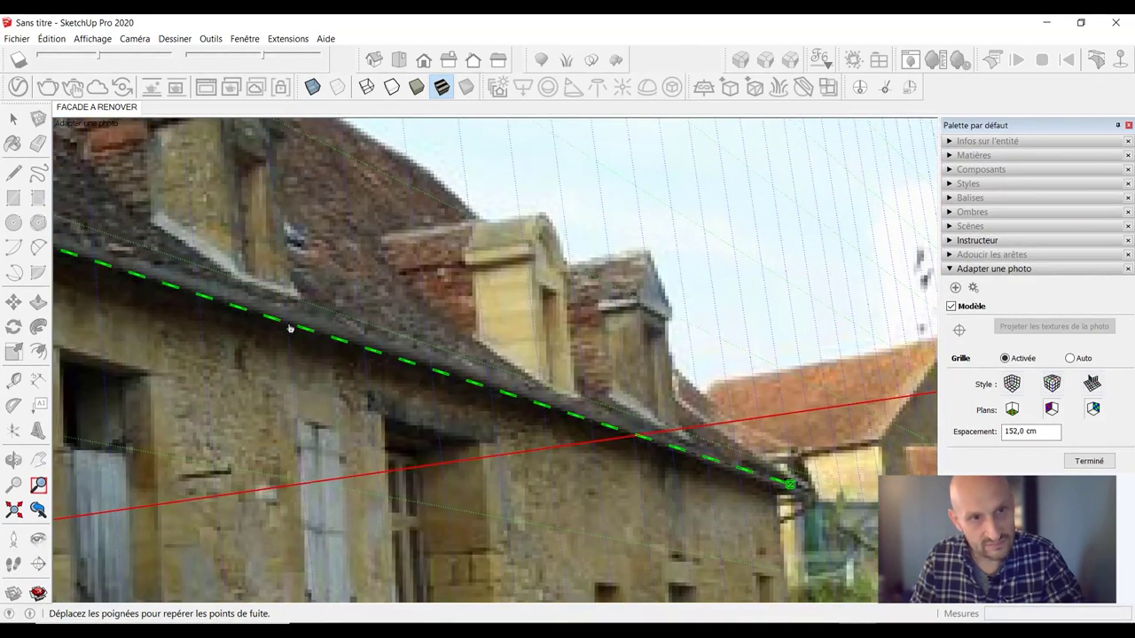
{"action": "scroll", "coordinate": [606, 399], "scroll_direction": "down", "scroll_amount": 2}
{"action": "scroll", "coordinate": [516, 408], "scroll_direction": "up", "scroll_amount": 1}
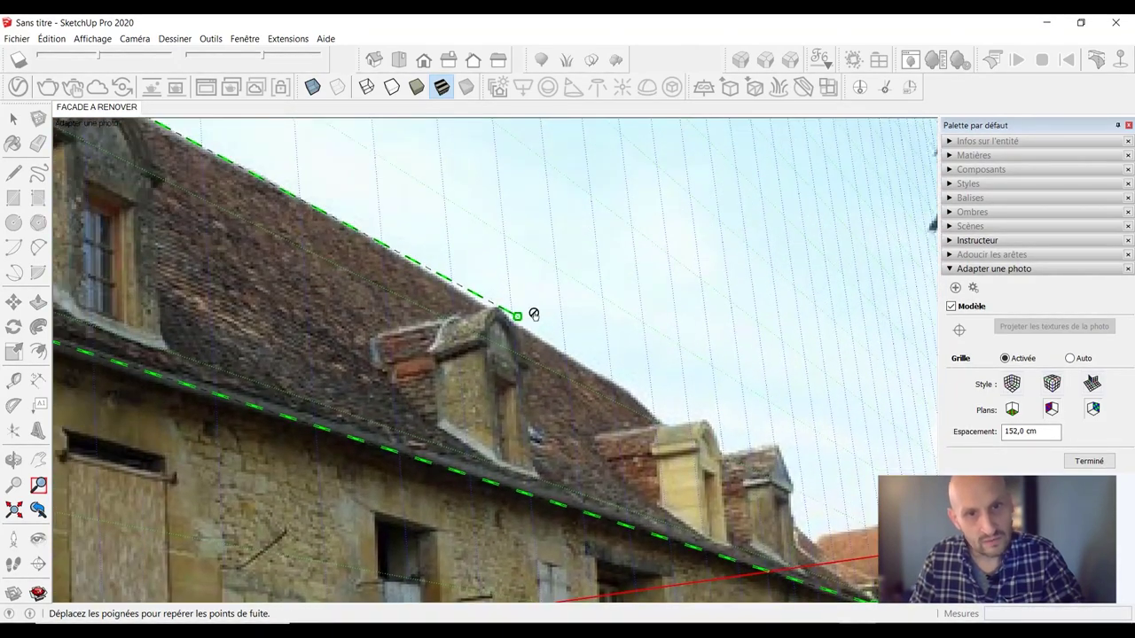
{"action": "scroll", "coordinate": [534, 314], "scroll_direction": "up", "scroll_amount": 2}
{"action": "left_click_drag", "start_coordinate": [505, 310], "coordinate": [424, 271]}
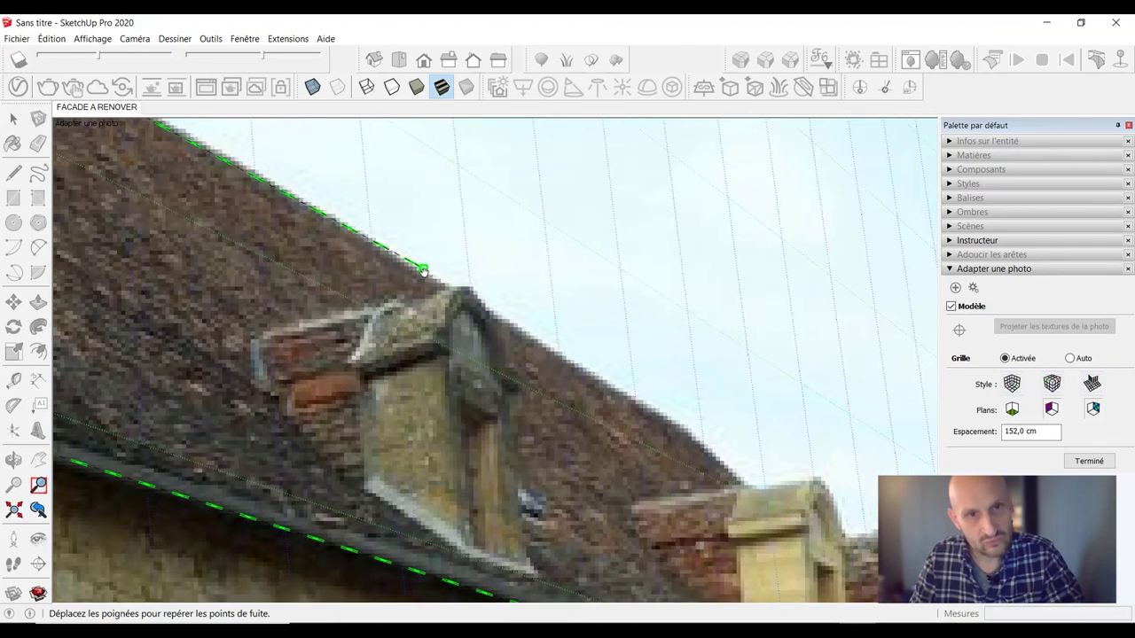
{"action": "scroll", "coordinate": [419, 279], "scroll_direction": "down", "scroll_amount": 2}
{"action": "scroll", "coordinate": [415, 302], "scroll_direction": "down", "scroll_amount": 2}
{"action": "scroll", "coordinate": [431, 222], "scroll_direction": "up", "scroll_amount": 1}
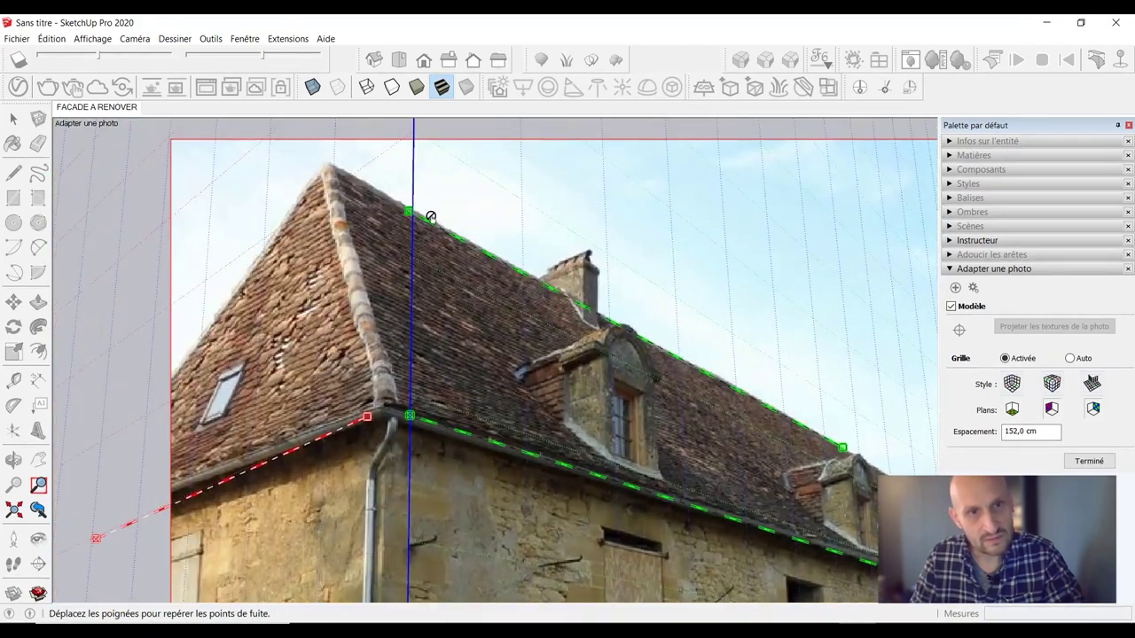
{"action": "scroll", "coordinate": [457, 331], "scroll_direction": "up", "scroll_amount": 2}
{"action": "scroll", "coordinate": [458, 331], "scroll_direction": "up", "scroll_amount": 2}
- Slide the ridge line's end along the roof and align the upper red line with the gable eave
{"action": "left_click_drag", "start_coordinate": [461, 314], "coordinate": [291, 207]}
{"action": "scroll", "coordinate": [349, 271], "scroll_direction": "down", "scroll_amount": 2}
{"action": "scroll", "coordinate": [369, 298], "scroll_direction": "down", "scroll_amount": 2}
{"action": "scroll", "coordinate": [355, 484], "scroll_direction": "down", "scroll_amount": 1}
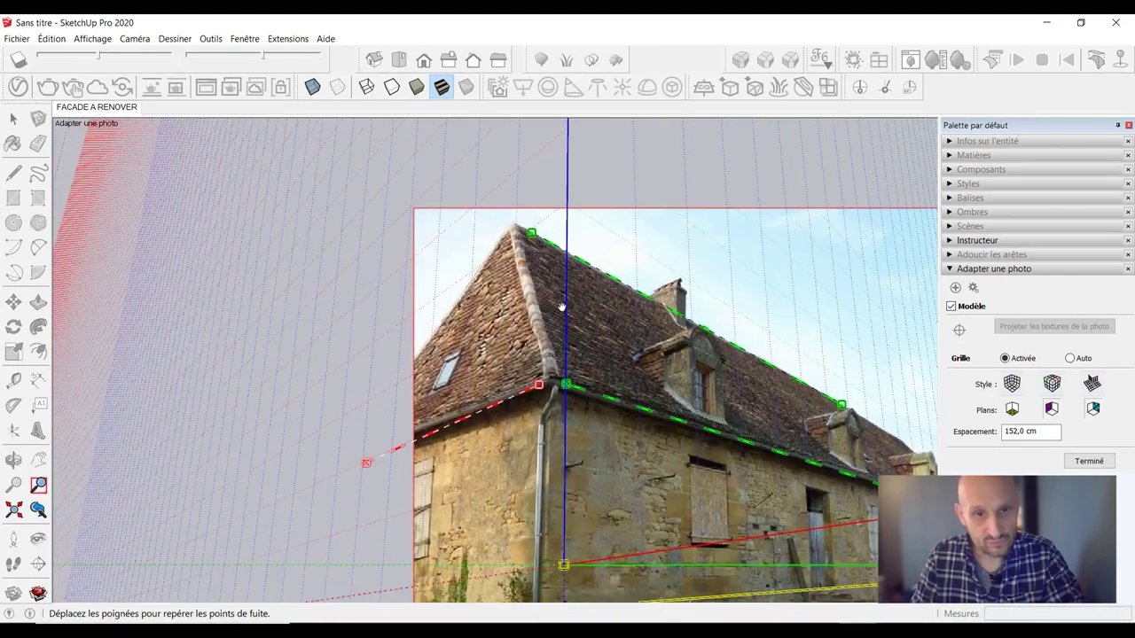
{"action": "scroll", "coordinate": [354, 470], "scroll_direction": "up", "scroll_amount": 2}
{"action": "scroll", "coordinate": [532, 312], "scroll_direction": "up", "scroll_amount": 2}
{"action": "scroll", "coordinate": [546, 308], "scroll_direction": "up", "scroll_amount": 1}
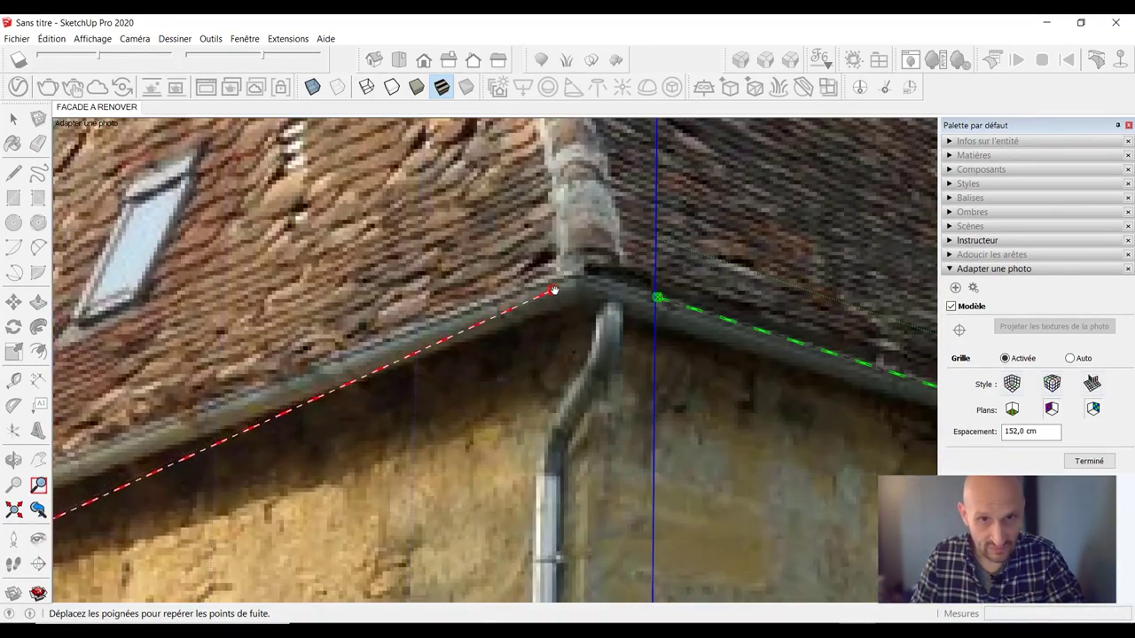
{"action": "left_click_drag", "start_coordinate": [545, 309], "coordinate": [548, 291]}
{"action": "scroll", "coordinate": [397, 382], "scroll_direction": "down", "scroll_amount": 2}
{"action": "middle_click_drag", "start_coordinate": [195, 495], "coordinate": [535, 382]}
{"action": "scroll", "coordinate": [390, 430], "scroll_direction": "down", "scroll_amount": 1}
{"action": "scroll", "coordinate": [337, 448], "scroll_direction": "down", "scroll_amount": 1}
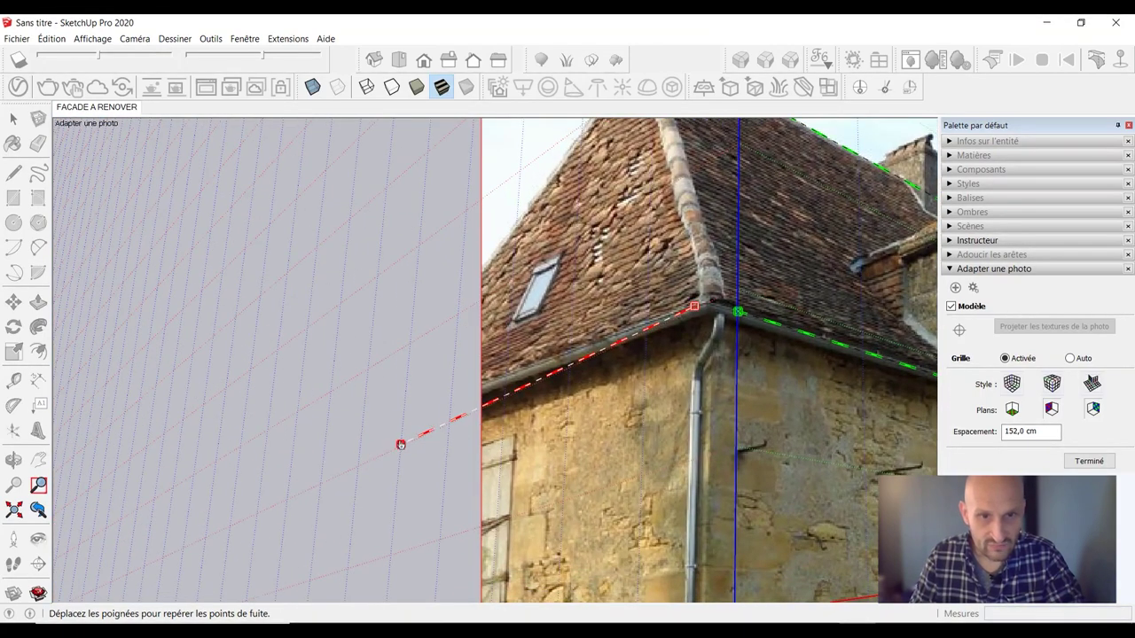
{"action": "left_click_drag", "start_coordinate": [401, 444], "coordinate": [374, 425]}
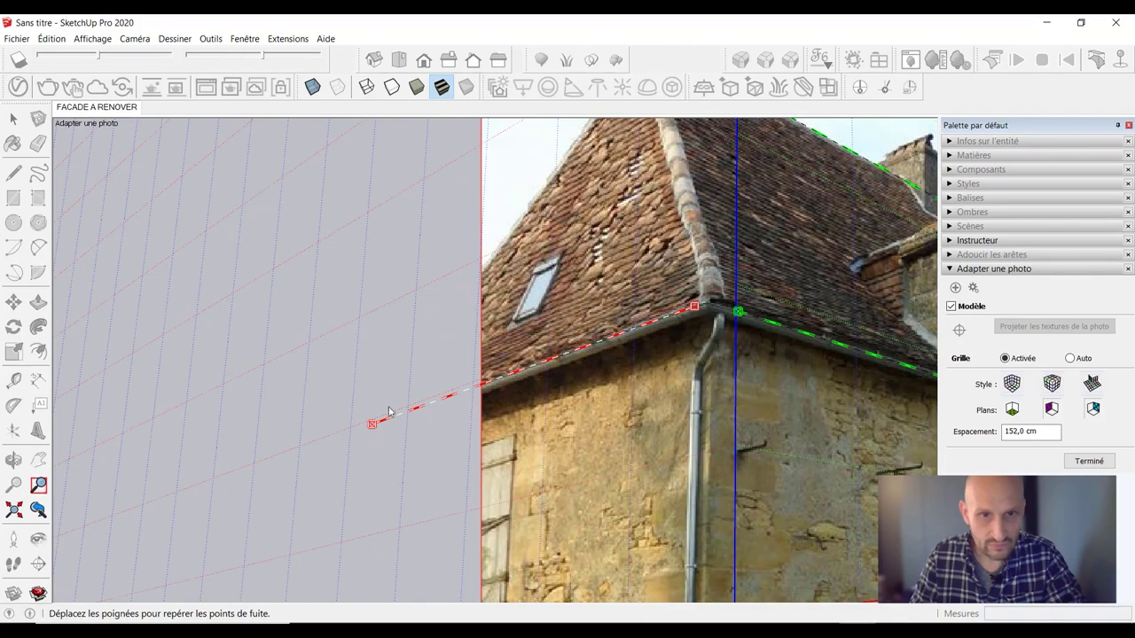
{"action": "left_click_drag", "start_coordinate": [374, 425], "coordinate": [381, 420]}
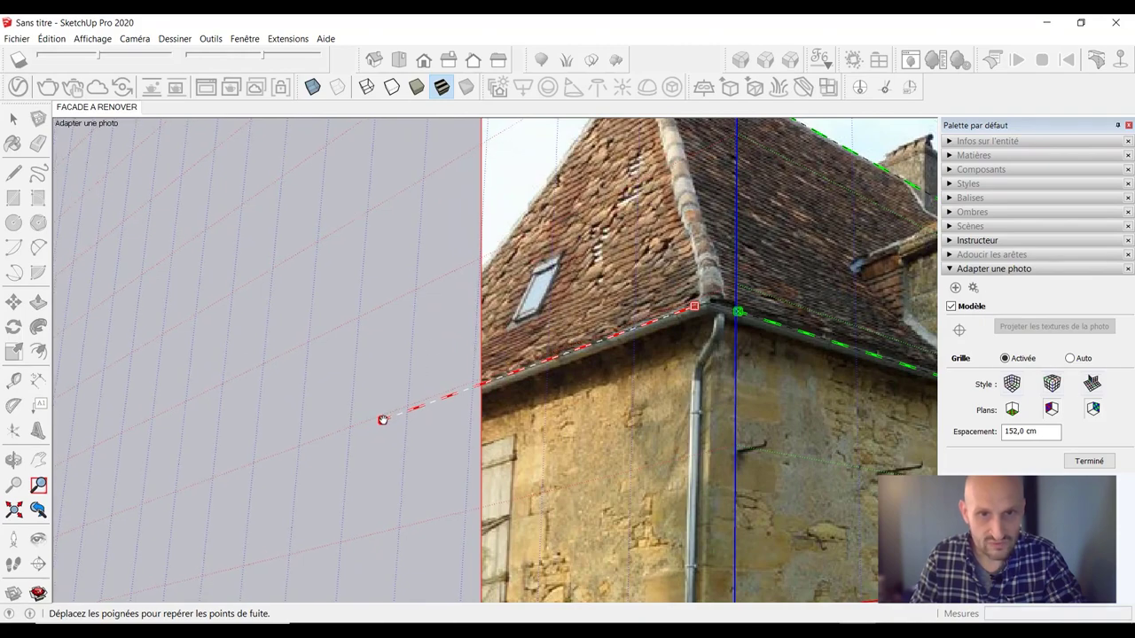
- Place the axis origin at the foot of the building corner
{"action": "scroll", "coordinate": [627, 419], "scroll_direction": "down", "scroll_amount": 4}
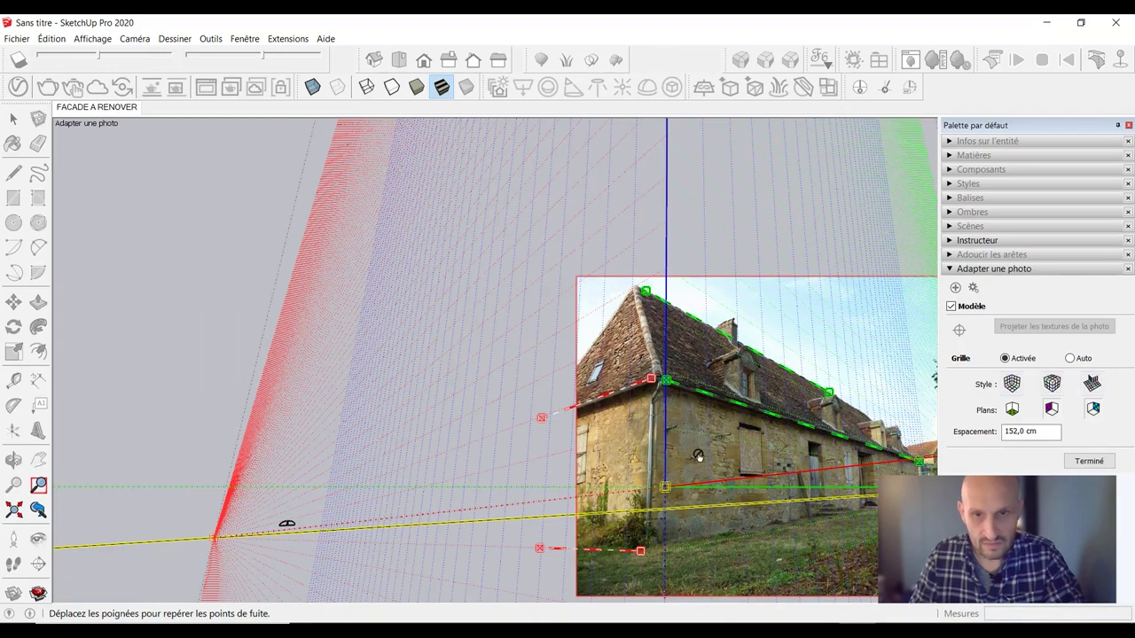
{"action": "scroll", "coordinate": [697, 456], "scroll_direction": "up", "scroll_amount": 2}
{"action": "scroll", "coordinate": [697, 477], "scroll_direction": "up", "scroll_amount": 3}
{"action": "middle_click_drag", "start_coordinate": [504, 529], "coordinate": [521, 489], "text": "shift"}
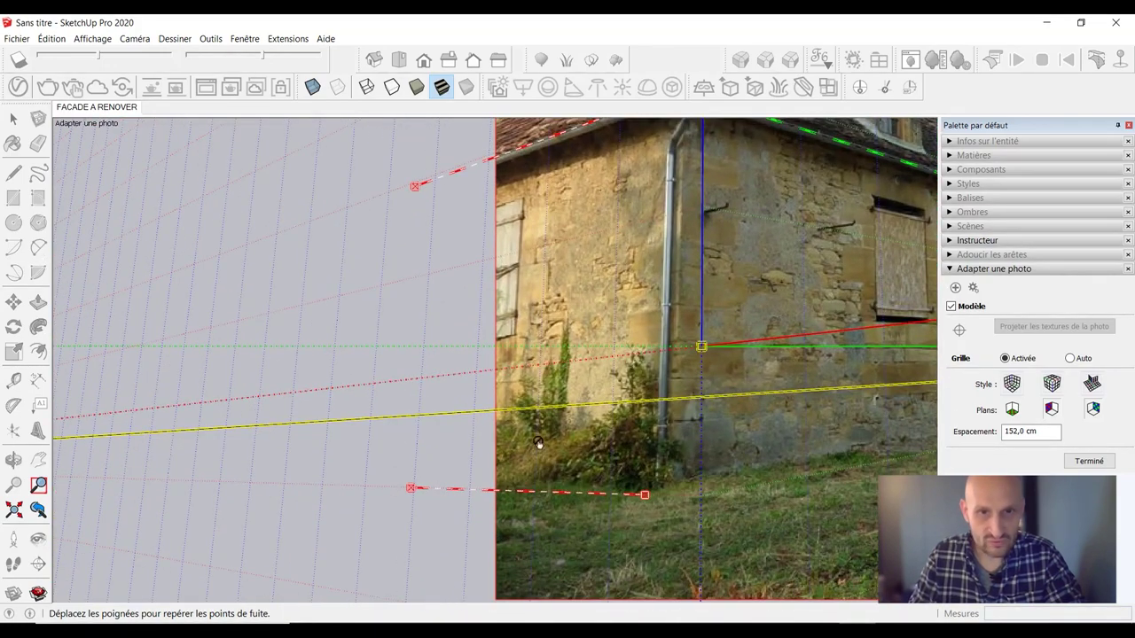
{"action": "middle_click_drag", "start_coordinate": [538, 443], "coordinate": [480, 519], "text": "shift"}
{"action": "left_click_drag", "start_coordinate": [637, 426], "coordinate": [628, 542]}
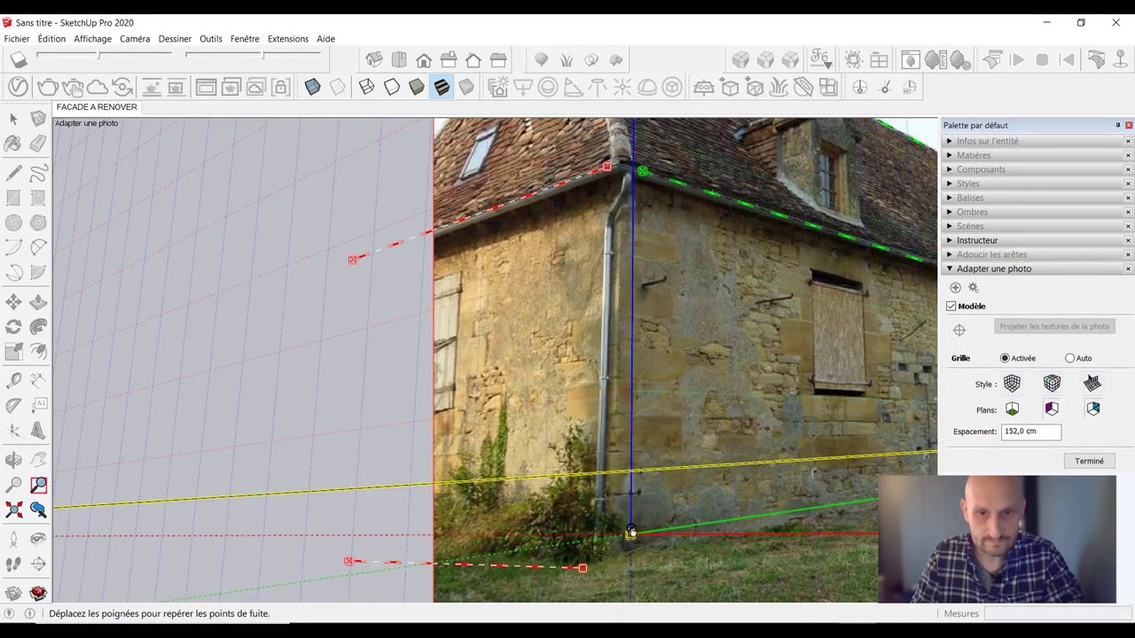
{"action": "left_click_drag", "start_coordinate": [630, 535], "coordinate": [621, 541]}
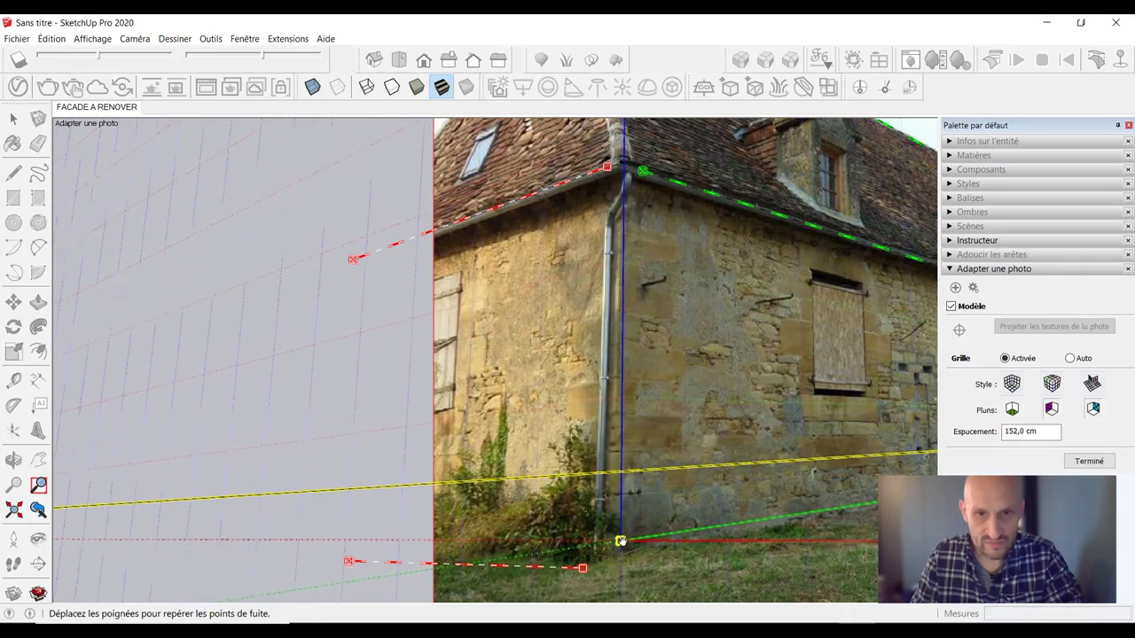
- Align the lower red line with the wall base and nudge the origin onto the corner
{"action": "scroll", "coordinate": [620, 541], "scroll_direction": "up", "scroll_amount": 4}
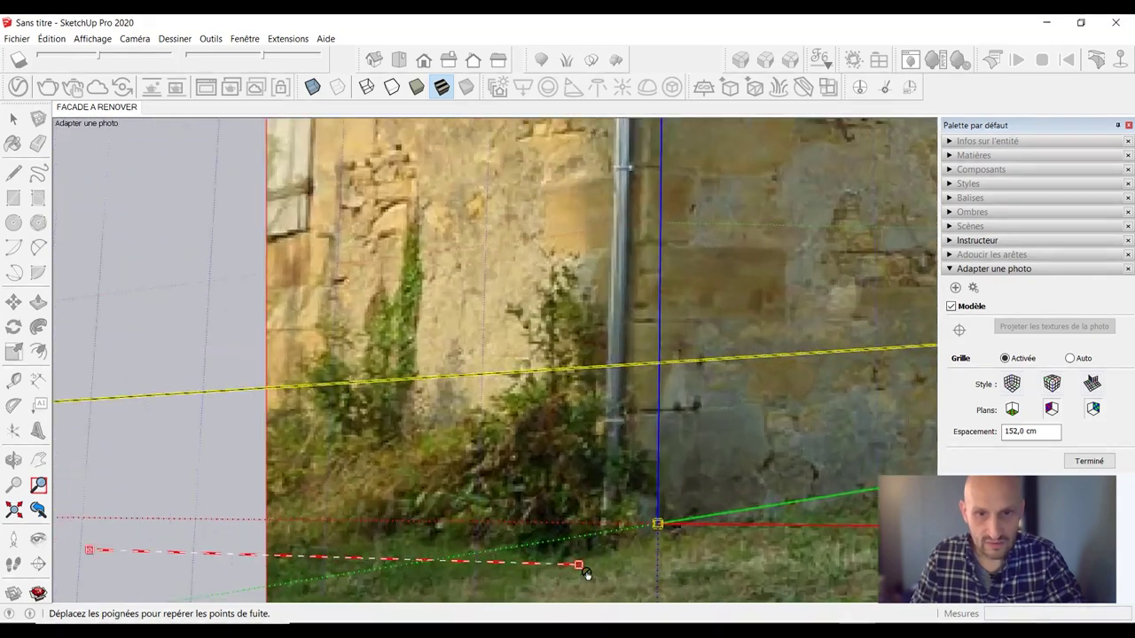
{"action": "scroll", "coordinate": [611, 478], "scroll_direction": "down", "scroll_amount": 2}
{"action": "scroll", "coordinate": [532, 497], "scroll_direction": "down", "scroll_amount": 2}
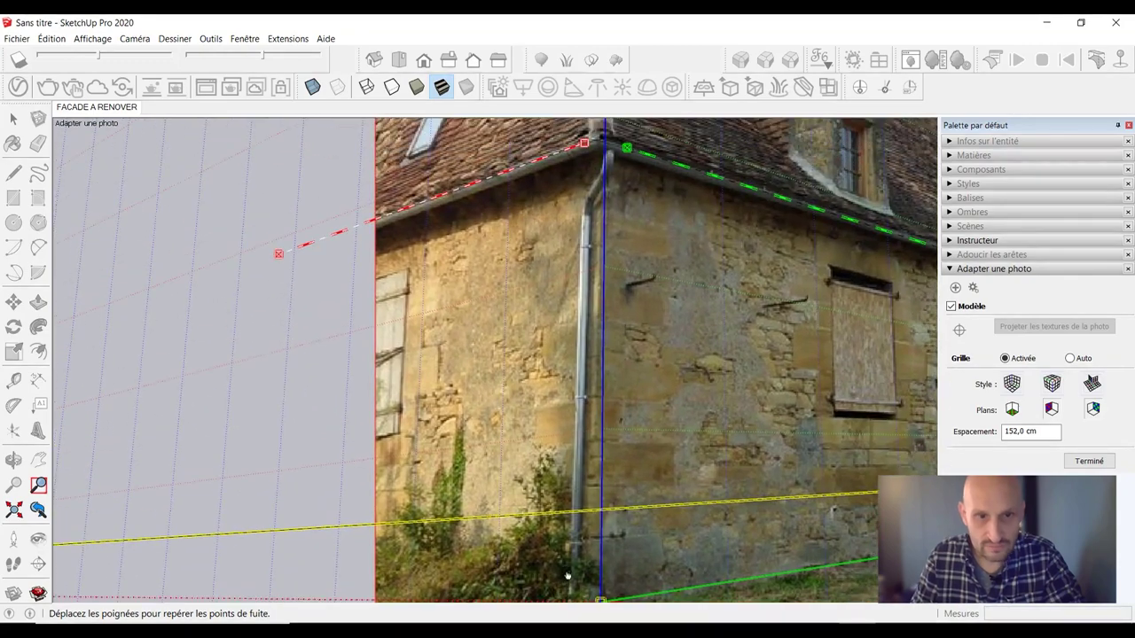
{"action": "scroll", "coordinate": [506, 496], "scroll_direction": "down", "scroll_amount": 1}
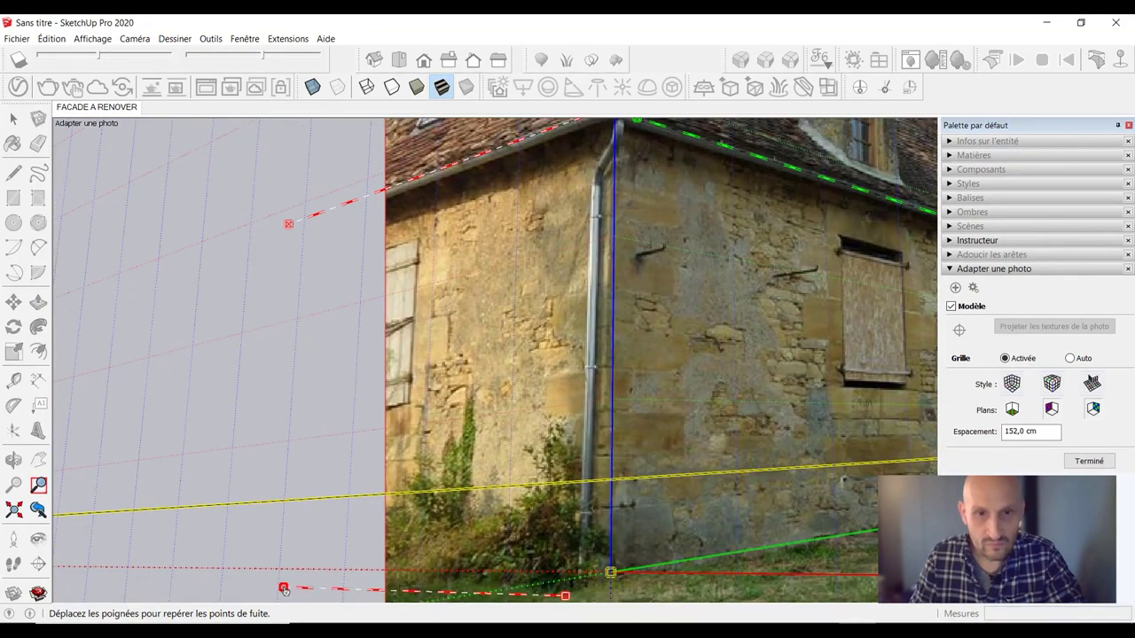
{"action": "left_click_drag", "start_coordinate": [282, 588], "coordinate": [290, 568]}
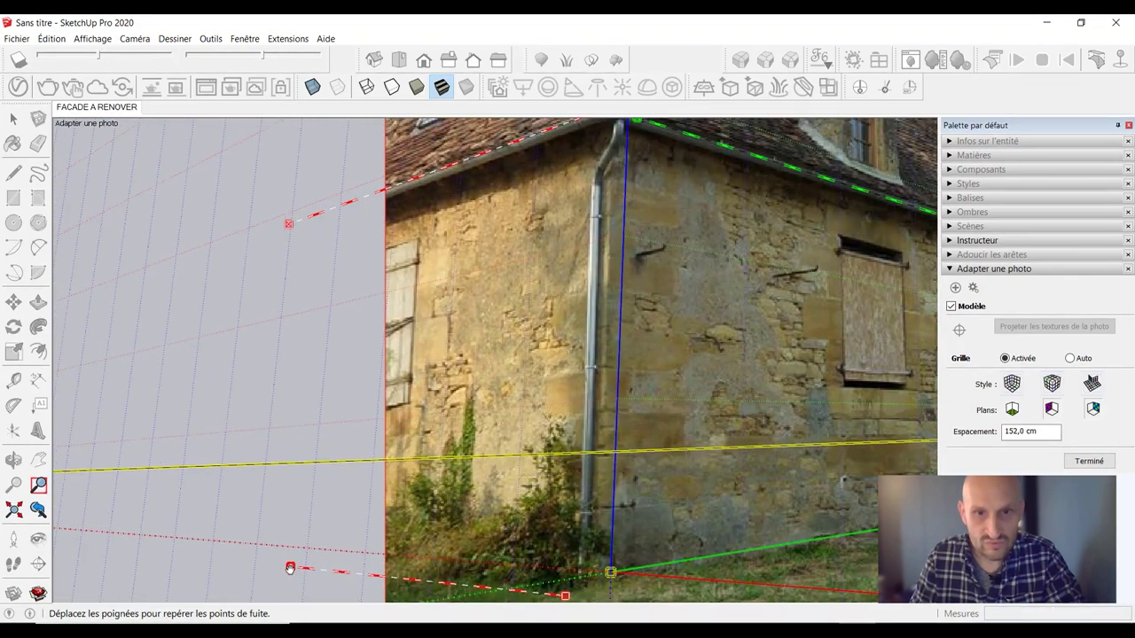
{"action": "left_click_drag", "start_coordinate": [611, 573], "coordinate": [599, 577]}
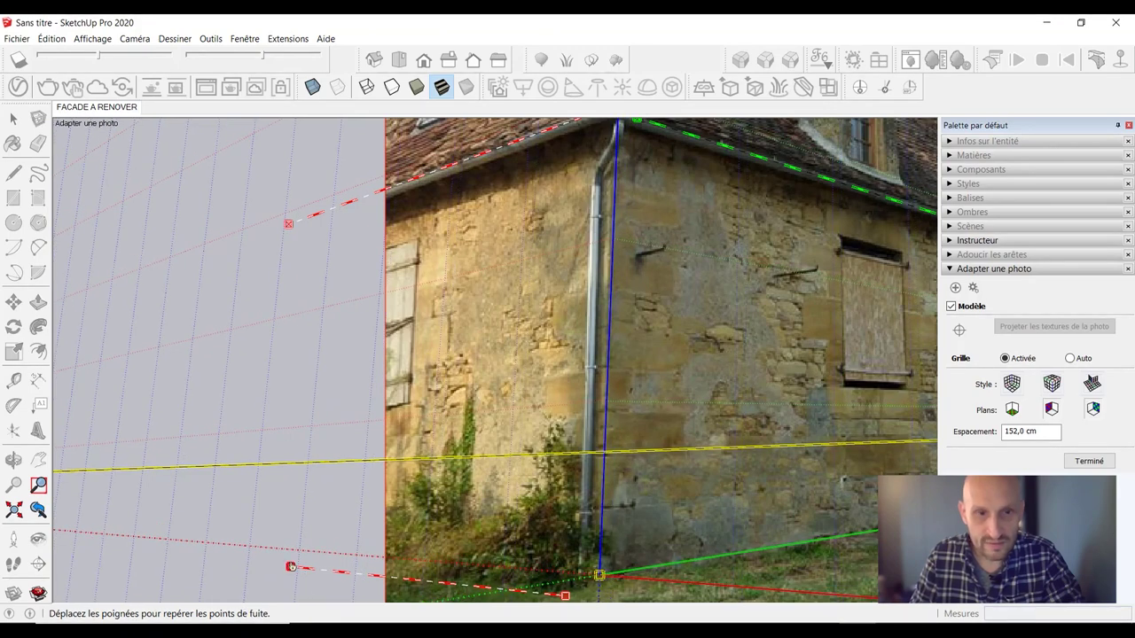
{"action": "left_click_drag", "start_coordinate": [290, 568], "coordinate": [294, 572]}
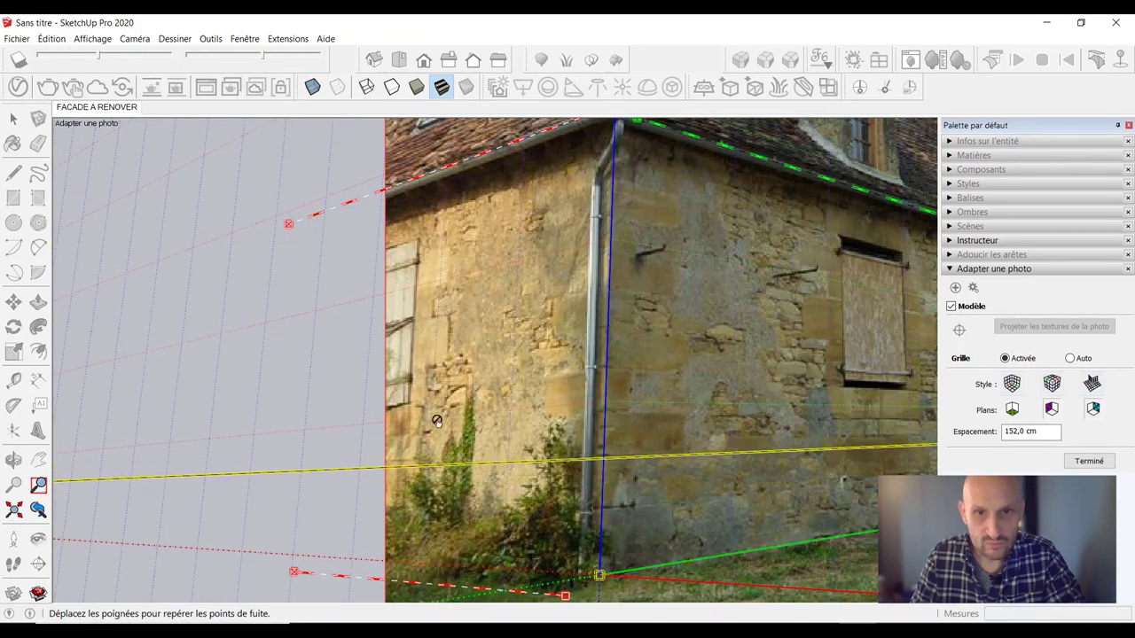
{"action": "right_click", "coordinate": [434, 281]}
- Finish the photo match and bring the whole photo into view
{"action": "left_click", "coordinate": [471, 285]}
{"action": "scroll", "coordinate": [653, 309], "scroll_direction": "down", "scroll_amount": 3}
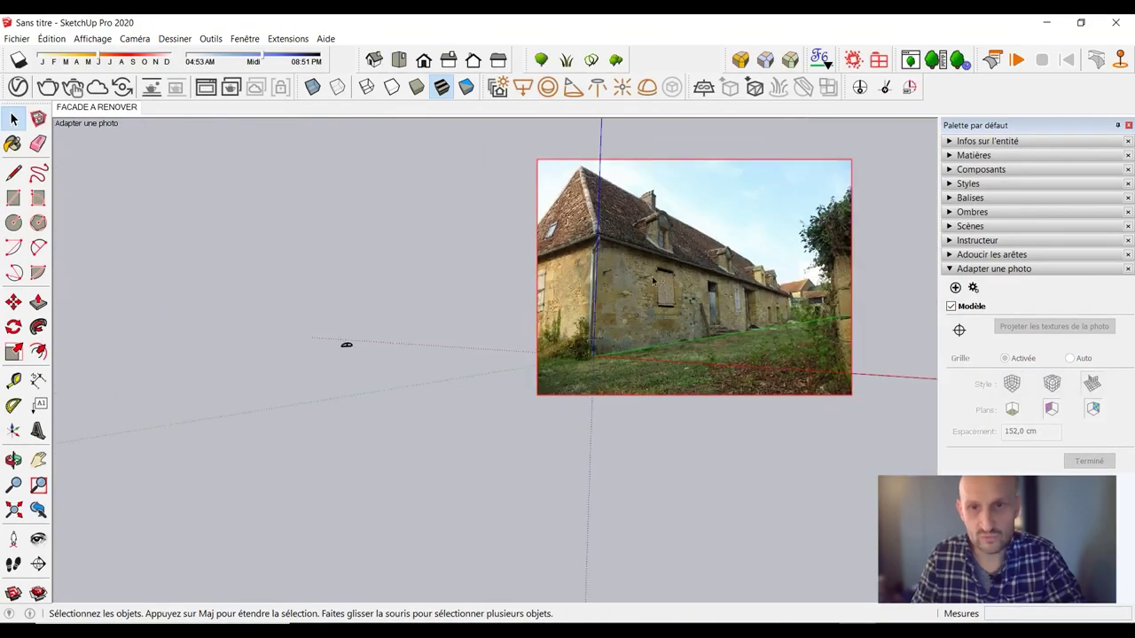
{"action": "middle_click_drag", "start_coordinate": [654, 309], "coordinate": [512, 341], "text": "shift"}
{"action": "scroll", "coordinate": [512, 341], "scroll_direction": "up", "scroll_amount": 4}
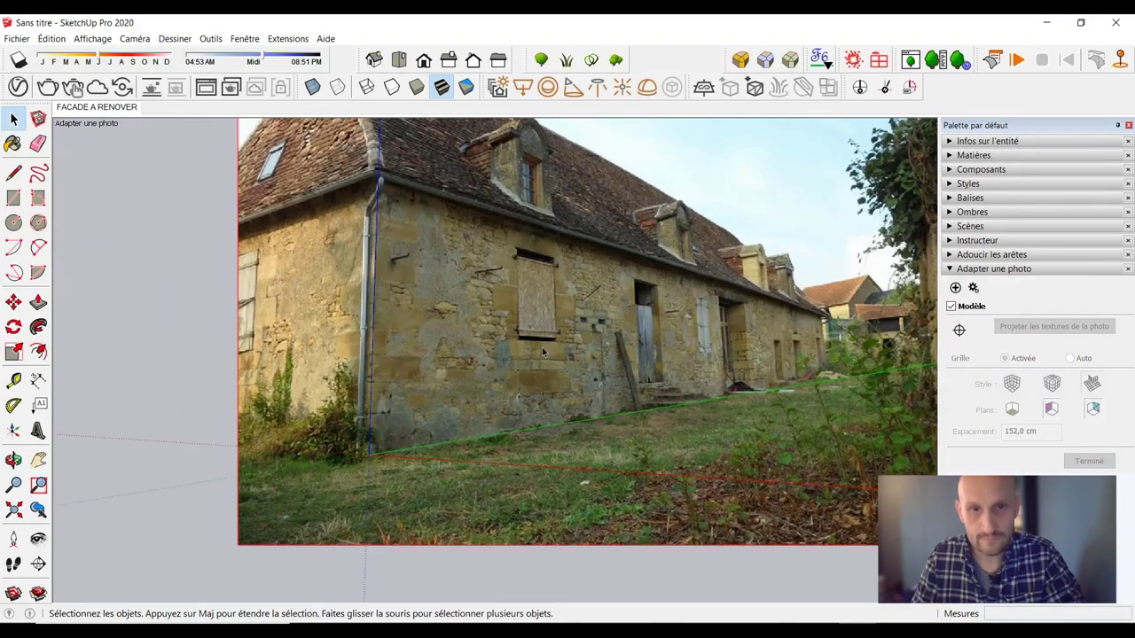
- Draw a rectangle from the facade's corner base to the far roof corner
{"action": "left_click", "coordinate": [13, 198]}
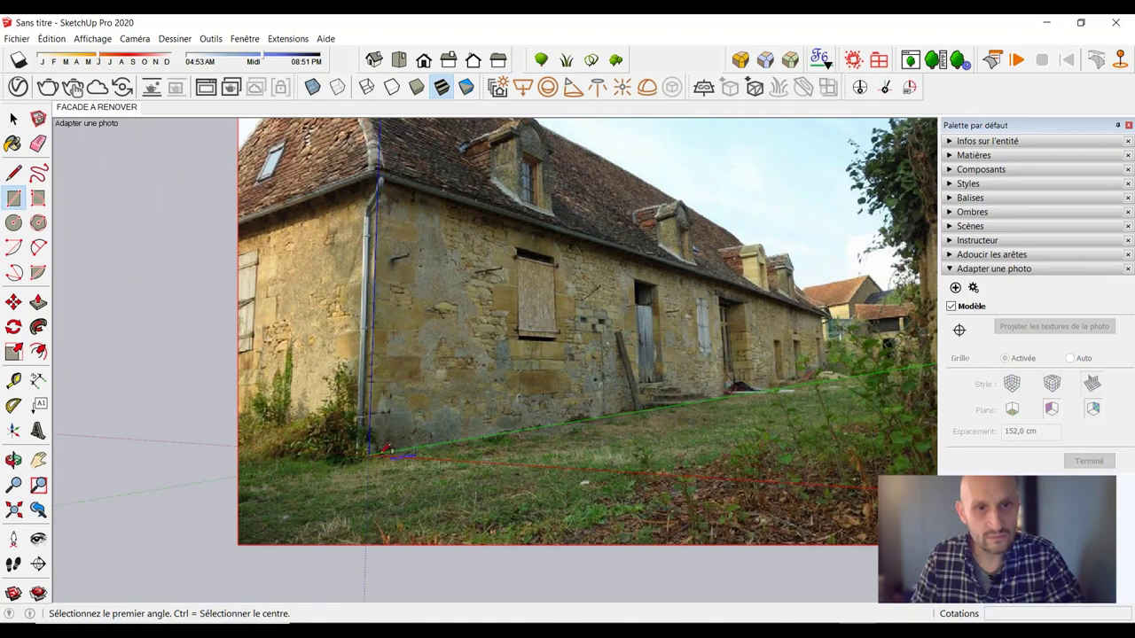
{"action": "left_click", "coordinate": [369, 454]}
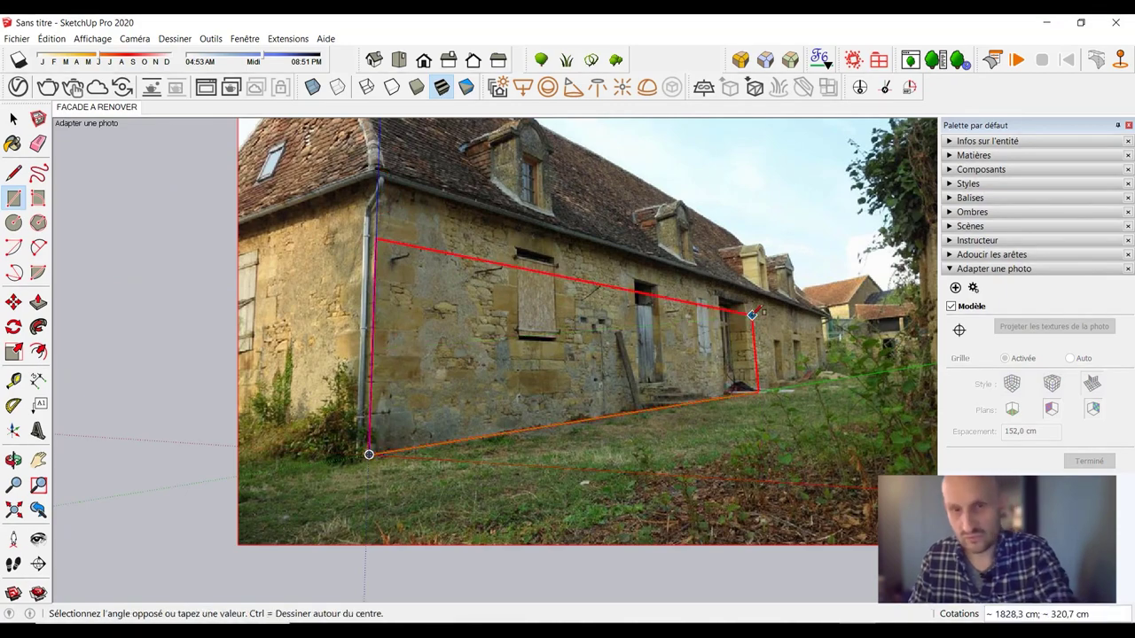
{"action": "scroll", "coordinate": [812, 332], "scroll_direction": "up", "scroll_amount": 2}
{"action": "scroll", "coordinate": [825, 328], "scroll_direction": "up", "scroll_amount": 2}
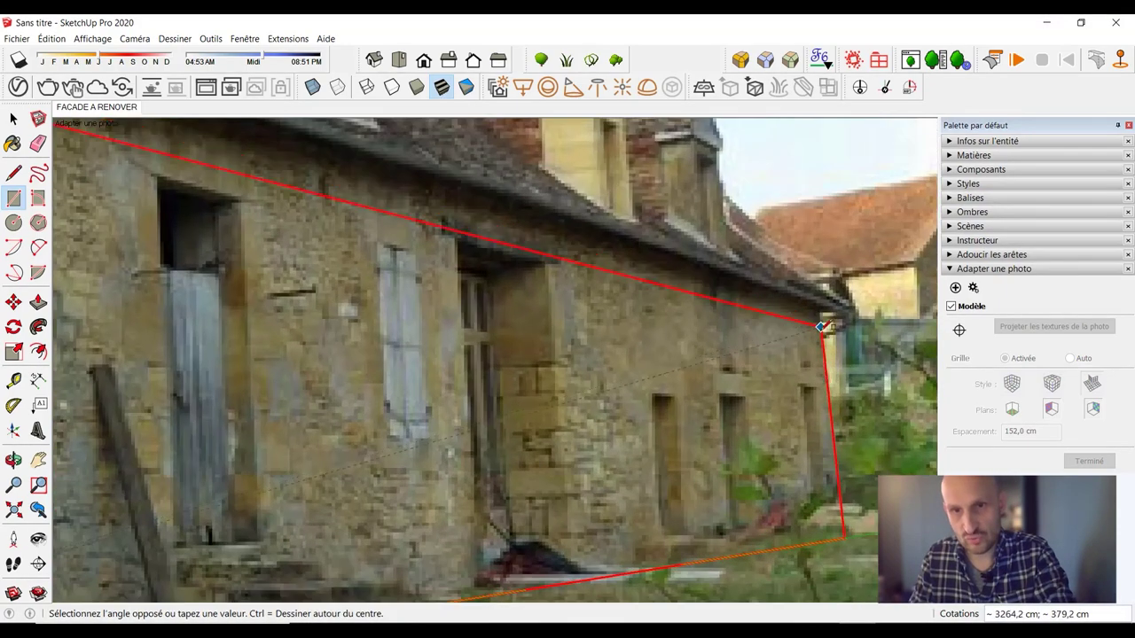
{"action": "scroll", "coordinate": [823, 341], "scroll_direction": "up", "scroll_amount": 2}
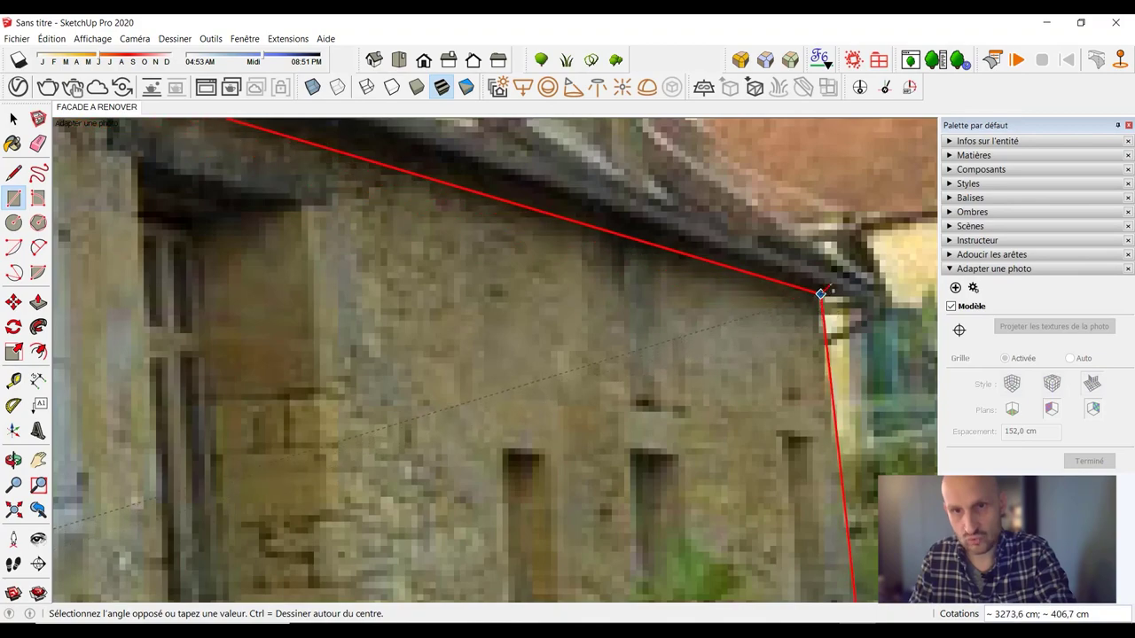
{"action": "left_click", "coordinate": [821, 294]}
{"action": "scroll", "coordinate": [821, 293], "scroll_direction": "down", "scroll_amount": 3}
{"action": "scroll", "coordinate": [621, 337], "scroll_direction": "down", "scroll_amount": 2}
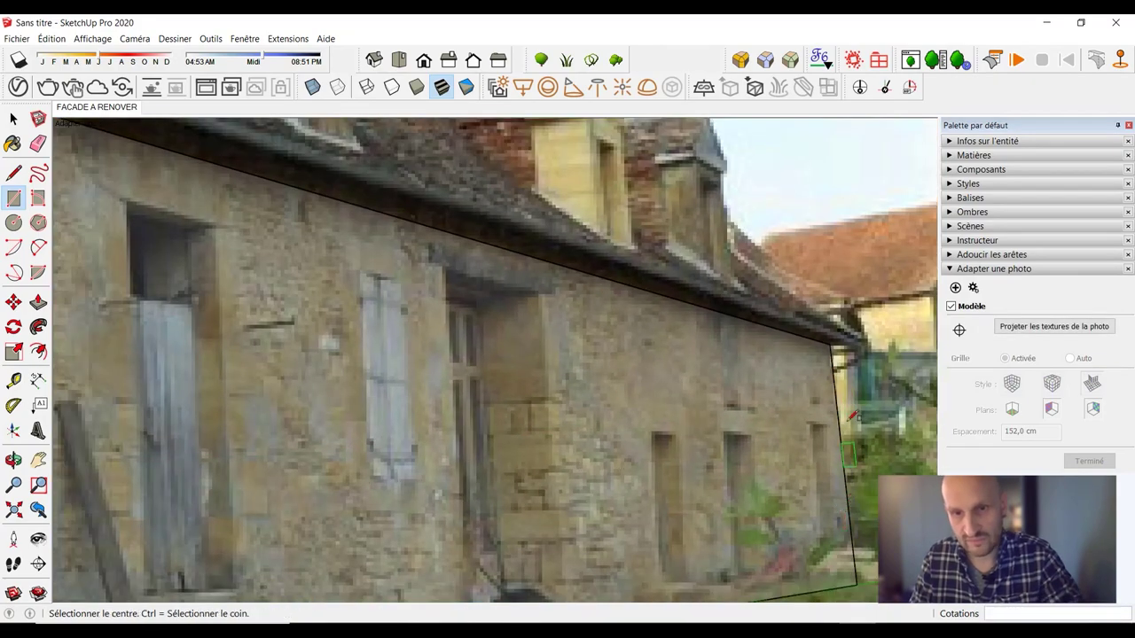
{"action": "scroll", "coordinate": [499, 366], "scroll_direction": "down", "scroll_amount": 2}
{"action": "scroll", "coordinate": [653, 298], "scroll_direction": "up", "scroll_amount": 3}
{"action": "scroll", "coordinate": [455, 152], "scroll_direction": "up", "scroll_amount": 2}
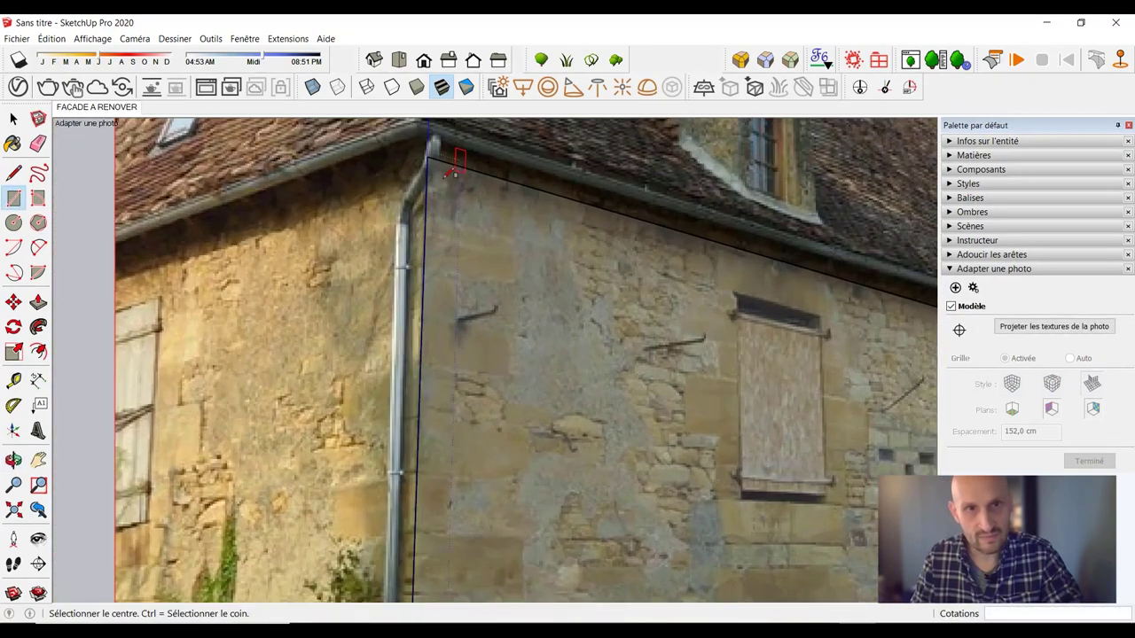
{"action": "scroll", "coordinate": [446, 175], "scroll_direction": "up", "scroll_amount": 2}
{"action": "key", "text": "space"}
- Move the rectangle's top edge up onto the eave line
{"action": "scroll", "coordinate": [226, 327], "scroll_direction": "up", "scroll_amount": 2}
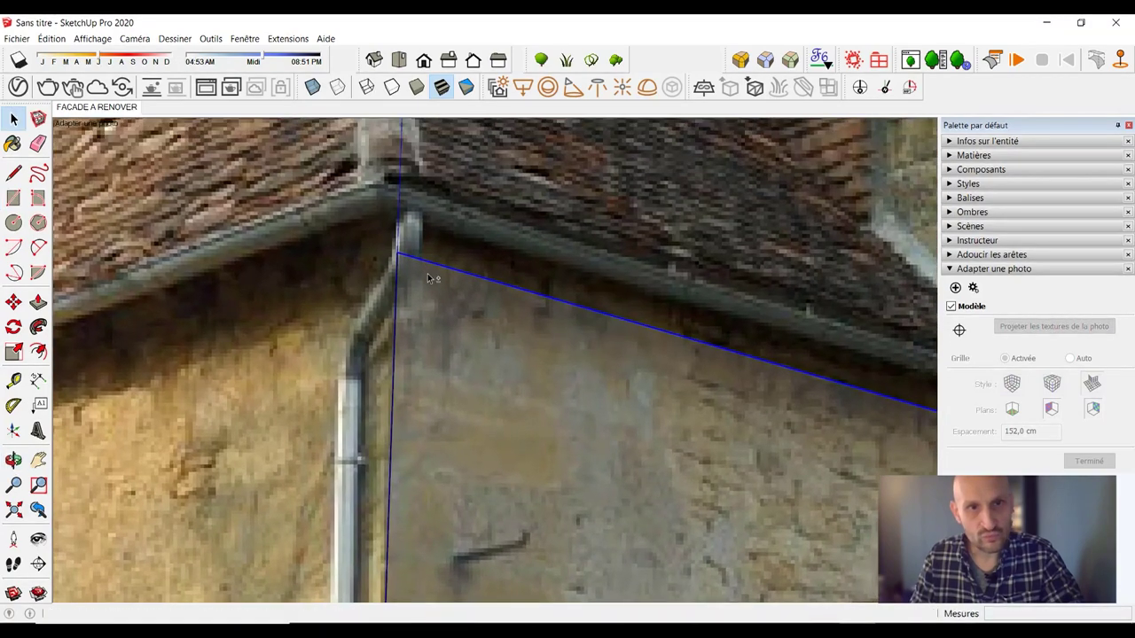
{"action": "left_click", "coordinate": [13, 303]}
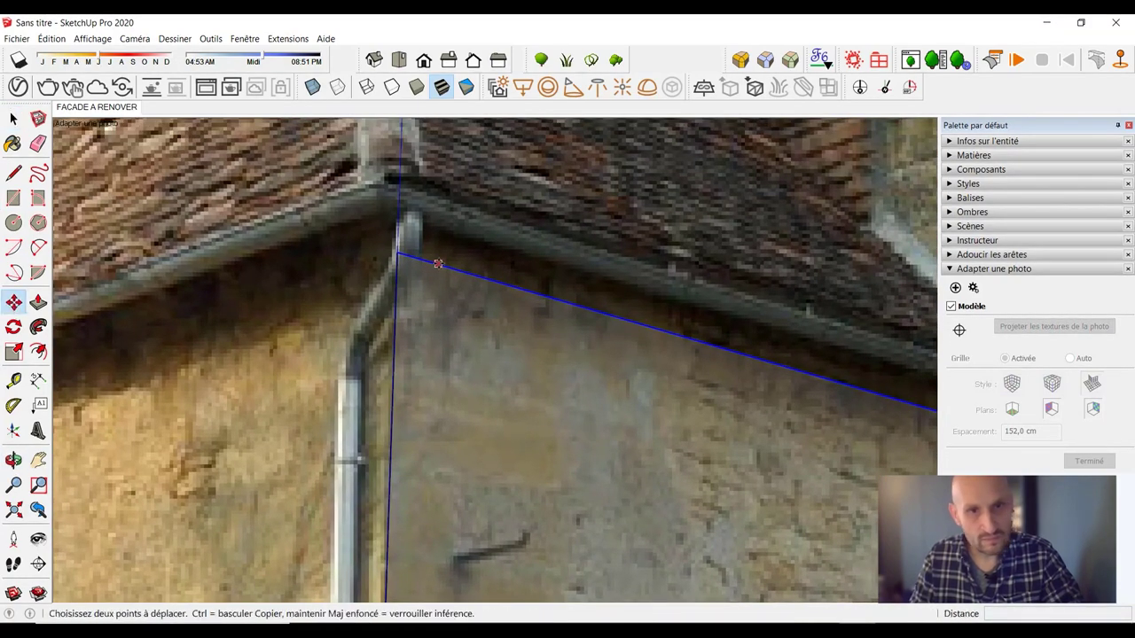
{"action": "left_click", "coordinate": [435, 267]}
{"action": "scroll", "coordinate": [437, 237], "scroll_direction": "down", "scroll_amount": 3}
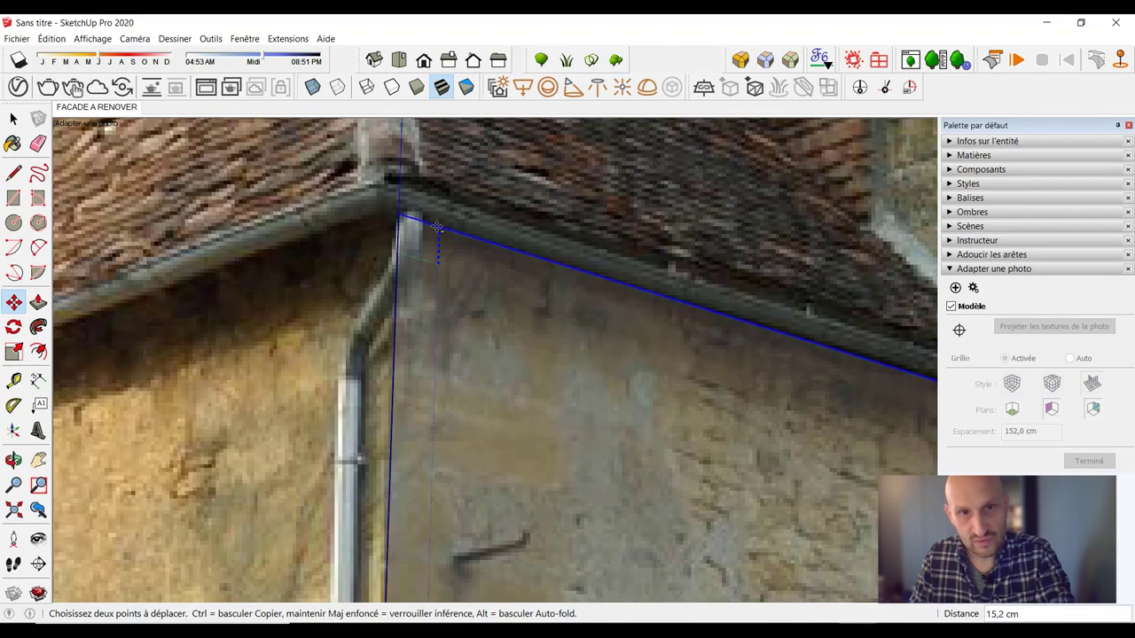
{"action": "left_click", "coordinate": [477, 355]}
{"action": "scroll", "coordinate": [477, 355], "scroll_direction": "down", "scroll_amount": 1}
{"action": "middle_click_drag", "start_coordinate": [477, 354], "coordinate": [535, 170]}
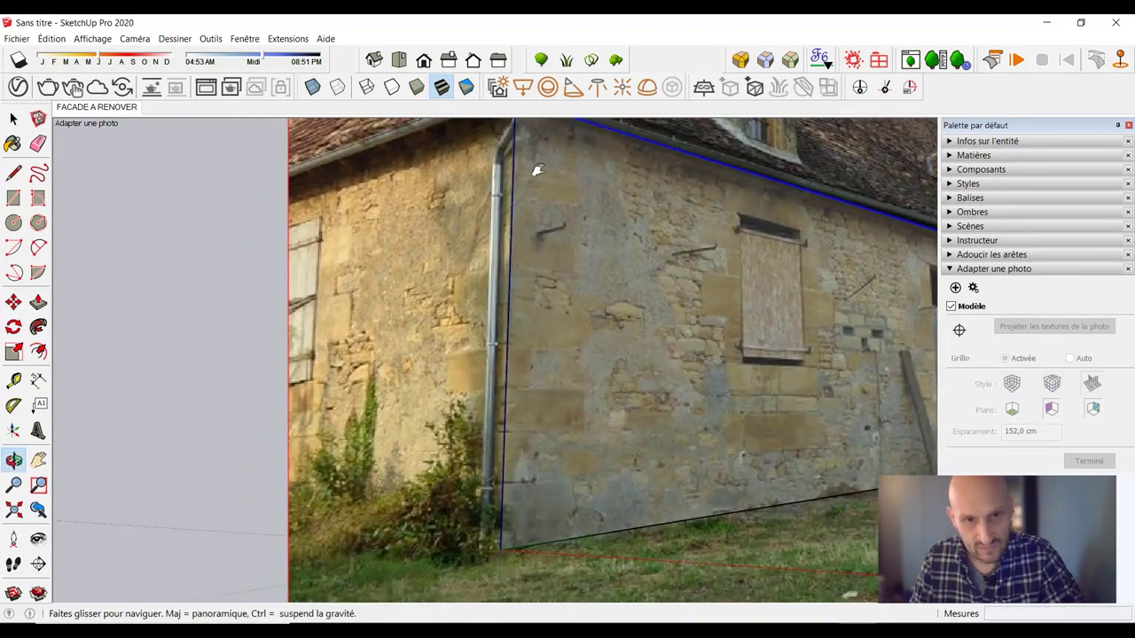
{"action": "scroll", "coordinate": [322, 261], "scroll_direction": "down", "scroll_amount": 2}
- Draw a side-wall rectangle from the gable corner's top to the wall's far lower corner
{"action": "left_click", "coordinate": [14, 198]}
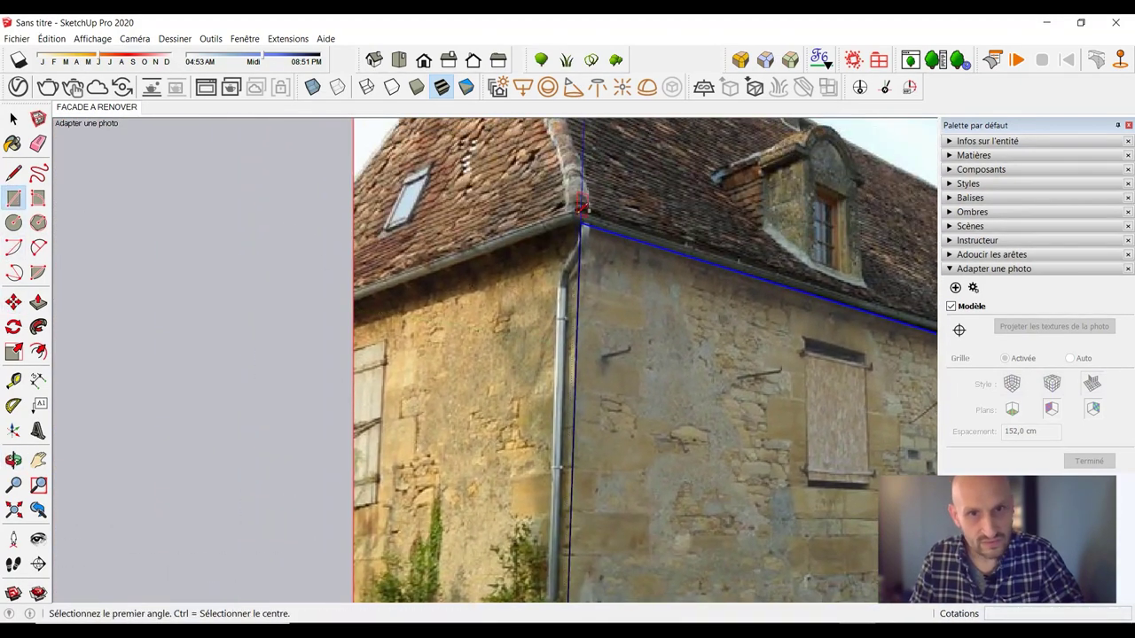
{"action": "left_click", "coordinate": [582, 227]}
{"action": "middle_click_drag", "start_coordinate": [459, 379], "coordinate": [507, 321], "text": "shift"}
{"action": "scroll", "coordinate": [507, 321], "scroll_direction": "down", "scroll_amount": 1}
{"action": "scroll", "coordinate": [532, 336], "scroll_direction": "down", "scroll_amount": 2}
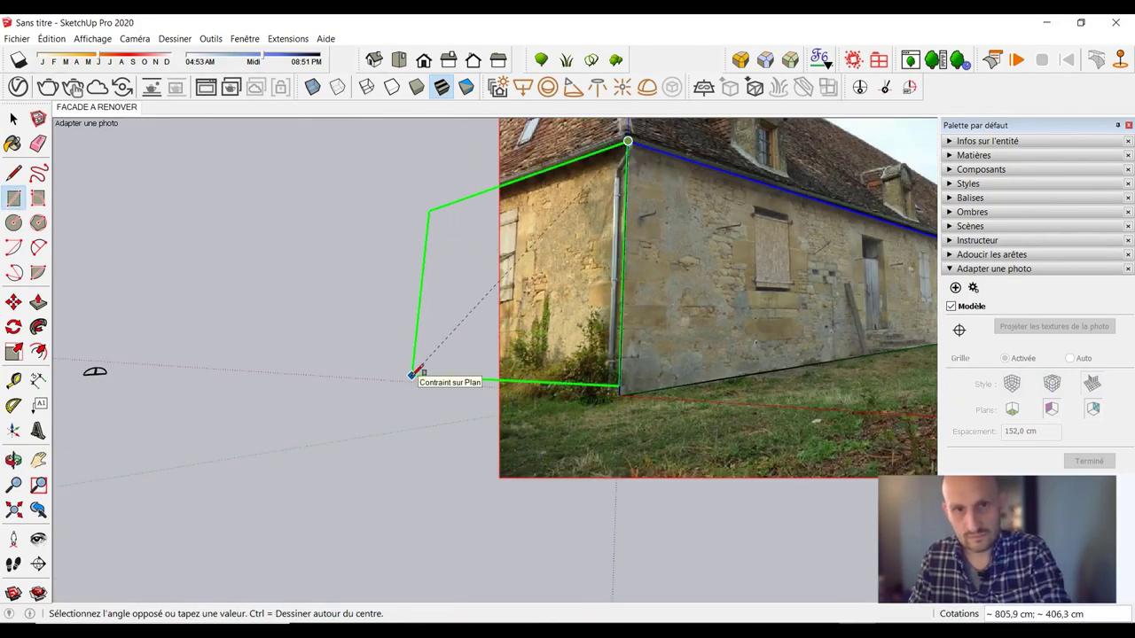
{"action": "left_click", "coordinate": [393, 375]}
{"action": "scroll", "coordinate": [397, 373], "scroll_direction": "up", "scroll_amount": 2}
{"action": "scroll", "coordinate": [395, 346], "scroll_direction": "up", "scroll_amount": 2}
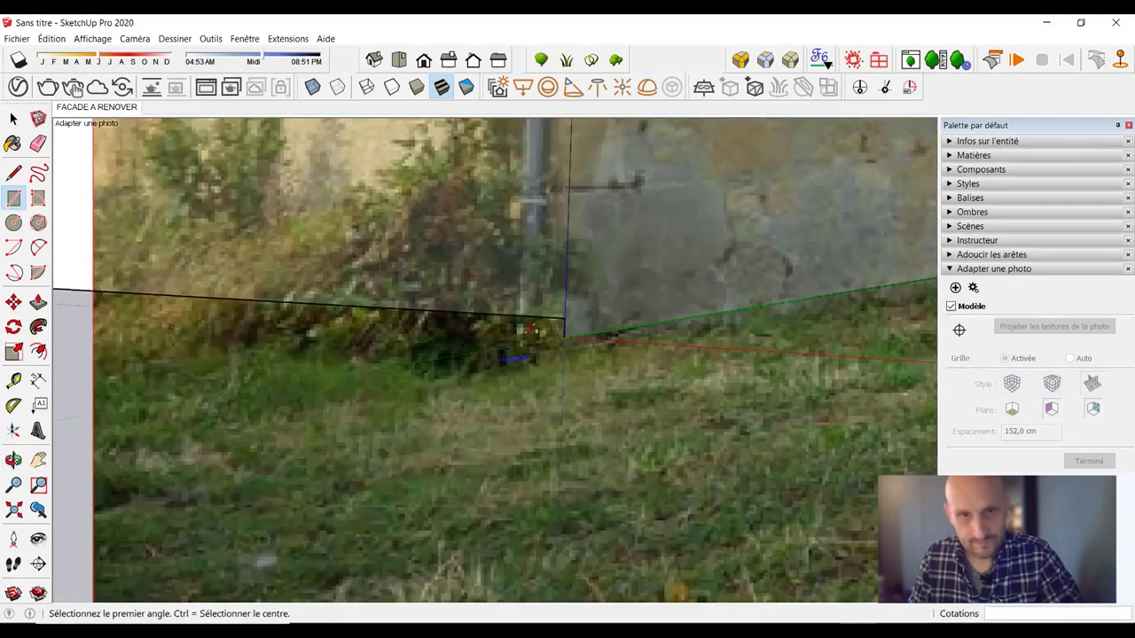
{"action": "scroll", "coordinate": [392, 310], "scroll_direction": "up", "scroll_amount": 1}
{"action": "key", "text": "space"}
- Move the side-wall rectangle's bottom edge onto the building corner, then orbit to check
{"action": "key", "text": "p"}
{"action": "key", "text": "m"}
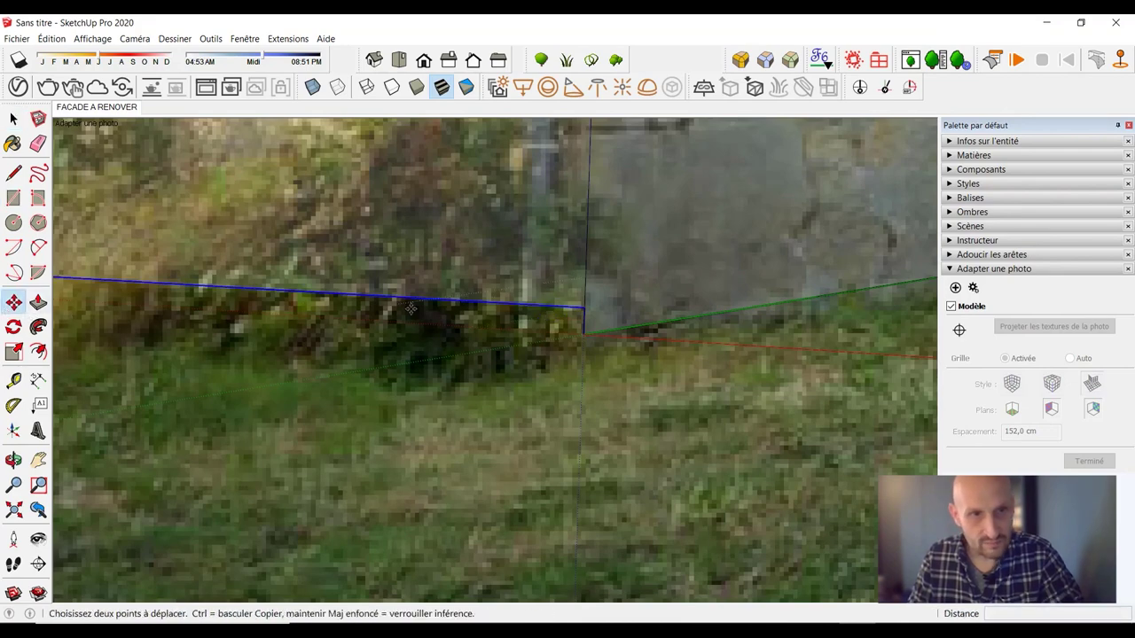
{"action": "left_click", "coordinate": [411, 297]}
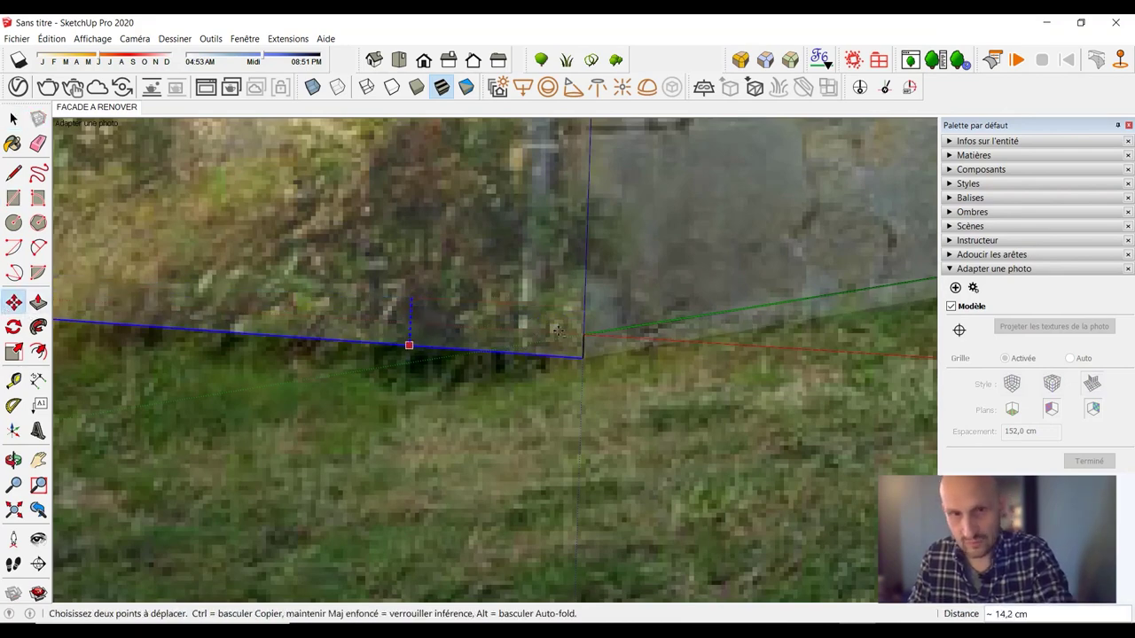
{"action": "left_click", "coordinate": [582, 329]}
{"action": "scroll", "coordinate": [596, 309], "scroll_direction": "down", "scroll_amount": 4}
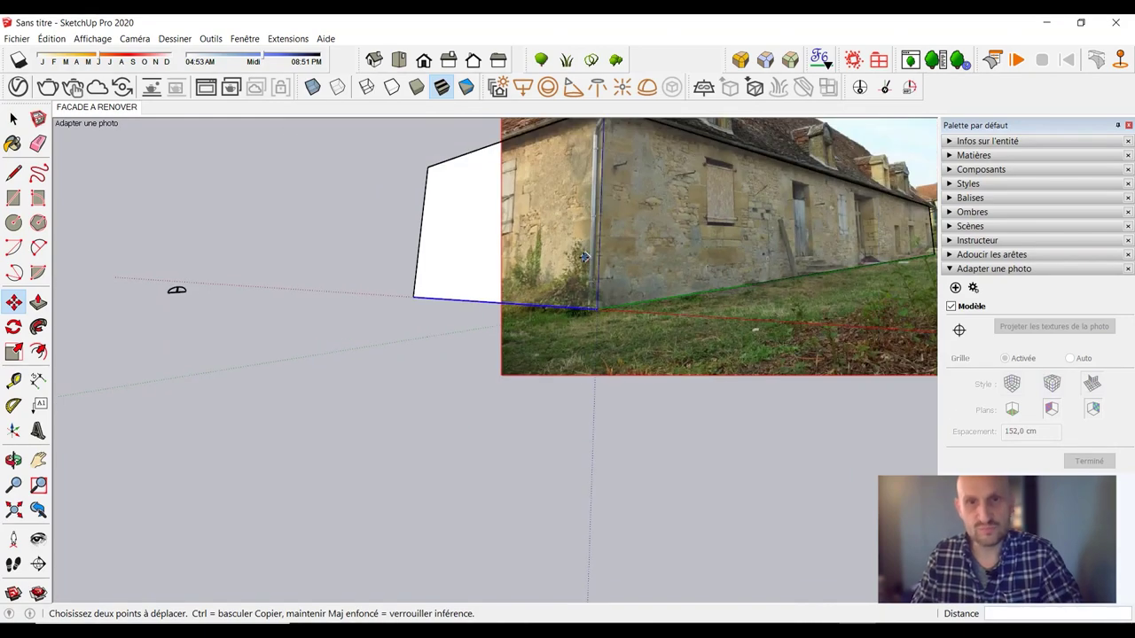
{"action": "mouse_move", "coordinate": [599, 304]}
{"action": "middle_mouse_down"}
{"action": "mouse_move", "coordinate": [675, 378]}
{"action": "mouse_move", "coordinate": [537, 363]}
{"action": "mouse_move", "coordinate": [598, 337]}
{"action": "mouse_move", "coordinate": [575, 302]}
{"action": "mouse_move", "coordinate": [539, 323]}
{"action": "mouse_move", "coordinate": [621, 331]}
{"action": "mouse_move", "coordinate": [355, 292]}
{"action": "mouse_move", "coordinate": [595, 411]}
{"action": "mouse_move", "coordinate": [394, 299]}
{"action": "middle_mouse_up"}
{"action": "key", "text": "m"}
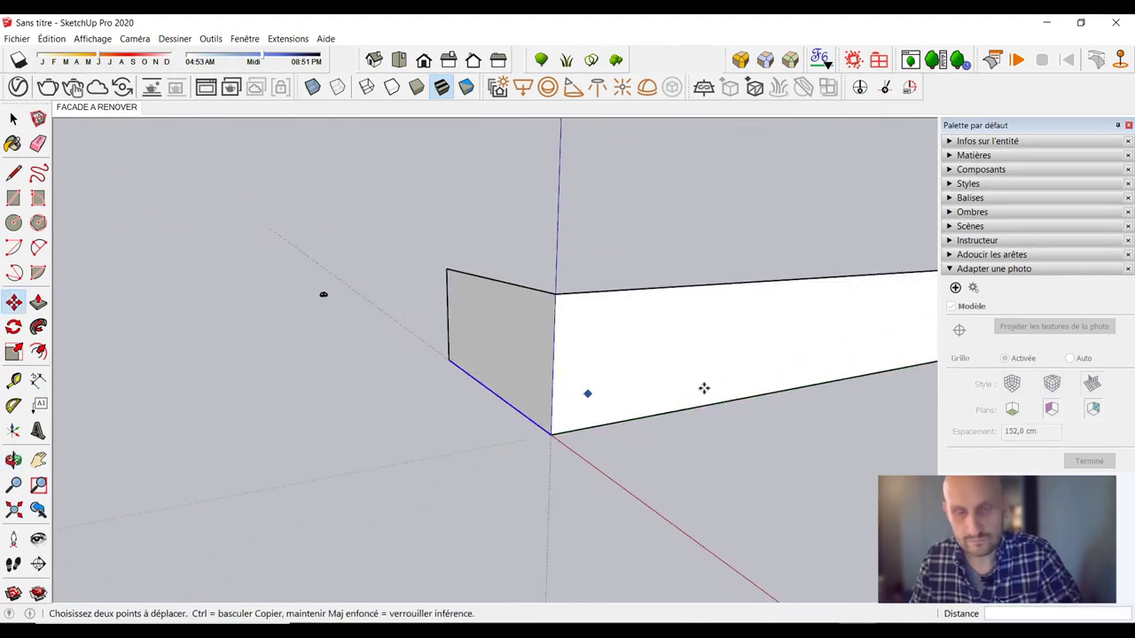
{"action": "mouse_move", "coordinate": [704, 388]}
{"action": "middle_mouse_down"}
{"action": "mouse_move", "coordinate": [613, 337]}
{"action": "mouse_move", "coordinate": [544, 345]}
{"action": "middle_mouse_up"}
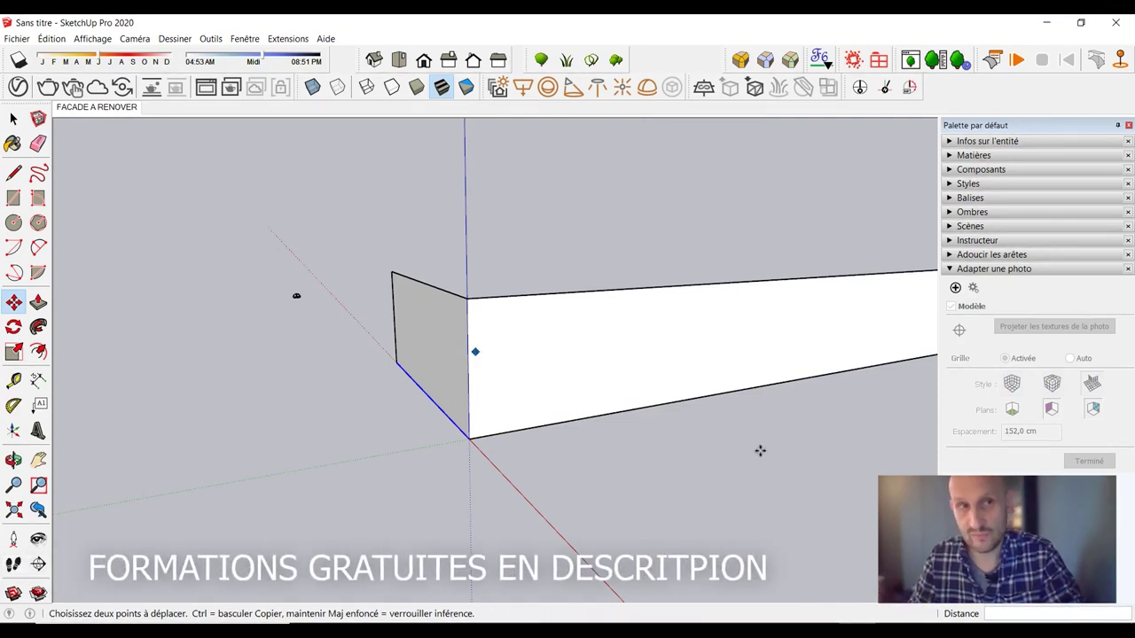
{"action": "middle_click_drag", "start_coordinate": [572, 339], "coordinate": [601, 309]}
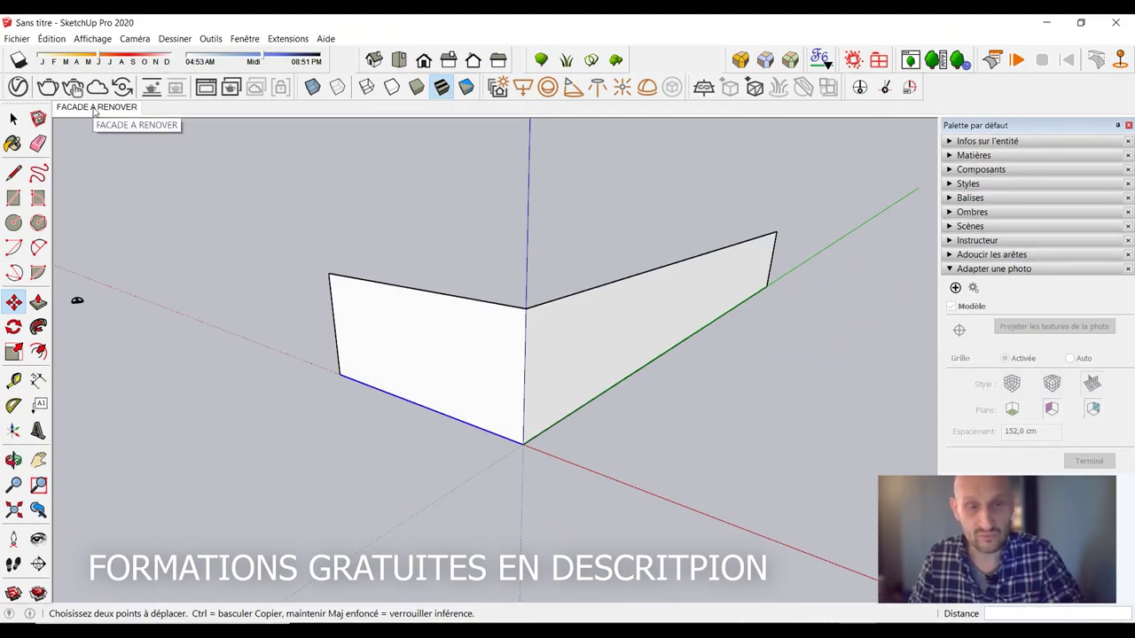
{"action": "left_click", "coordinate": [94, 107]}
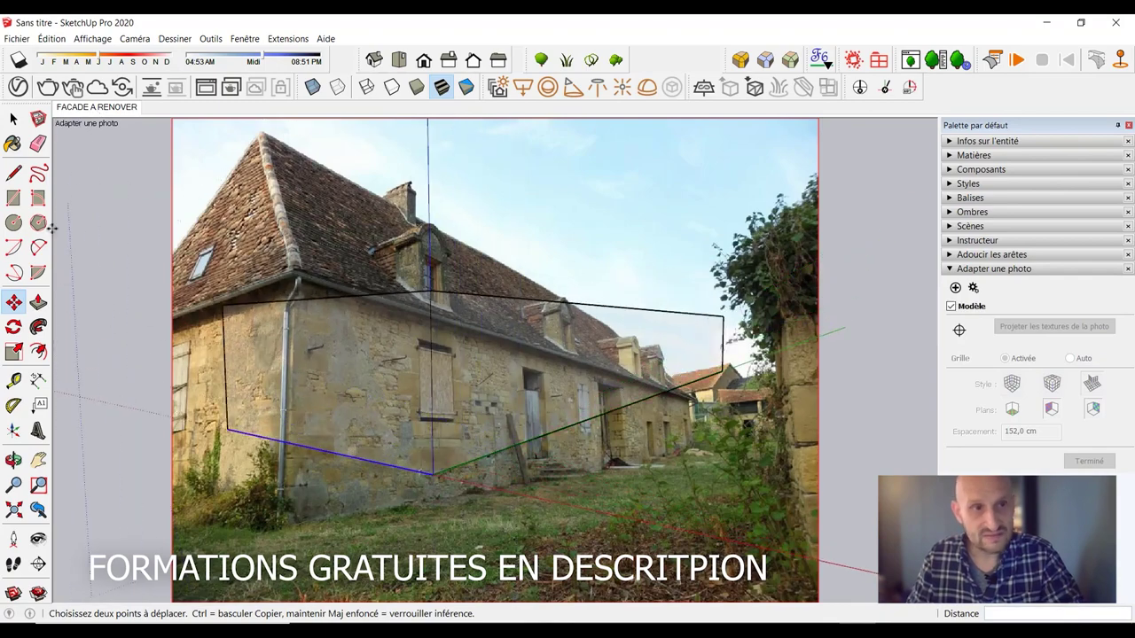
- With the Tape Measure, place two parallel vertical guides beside the end-wall corner
{"action": "left_click", "coordinate": [13, 380]}
{"action": "scroll", "coordinate": [299, 393], "scroll_direction": "up", "scroll_amount": 2}
{"action": "scroll", "coordinate": [293, 390], "scroll_direction": "up", "scroll_amount": 2}
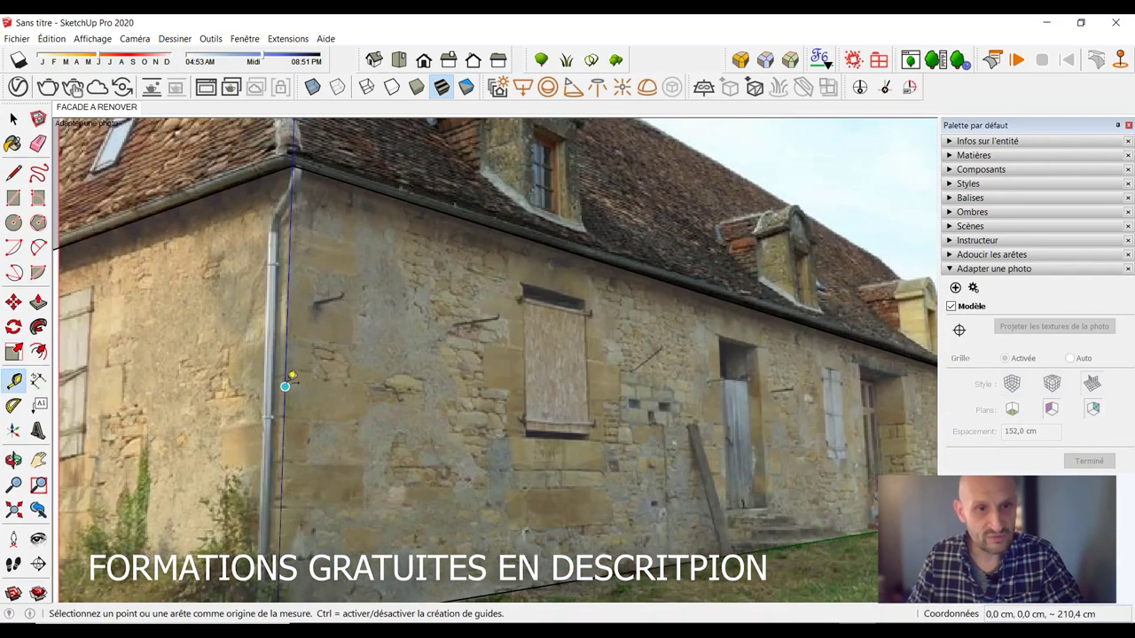
{"action": "middle_click_drag", "start_coordinate": [284, 386], "coordinate": [560, 351]}
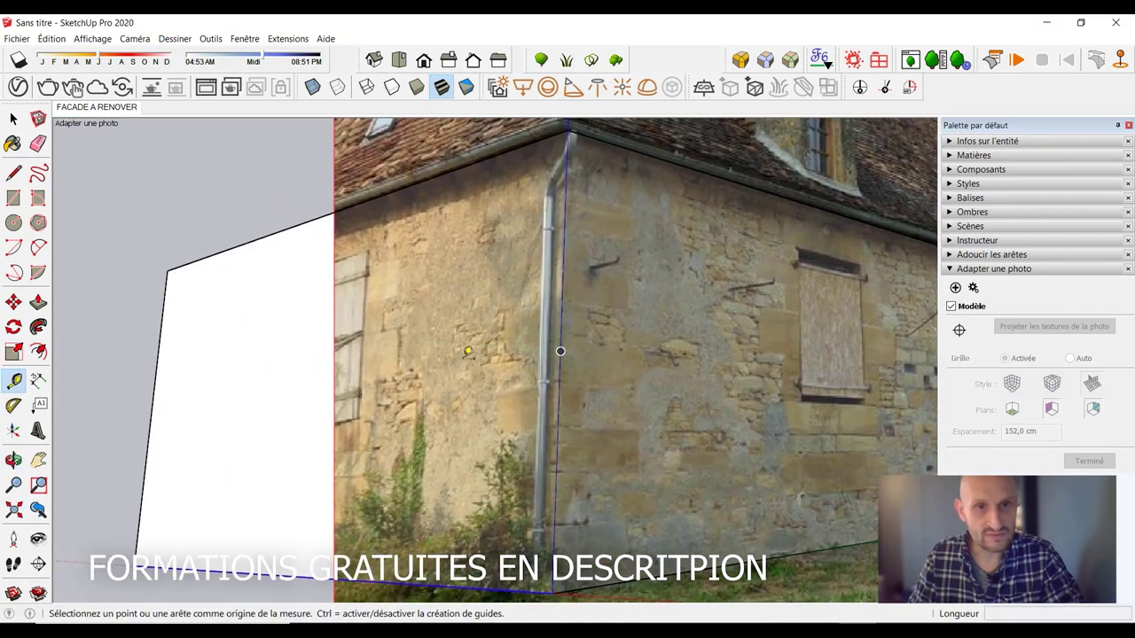
{"action": "left_click", "coordinate": [559, 365]}
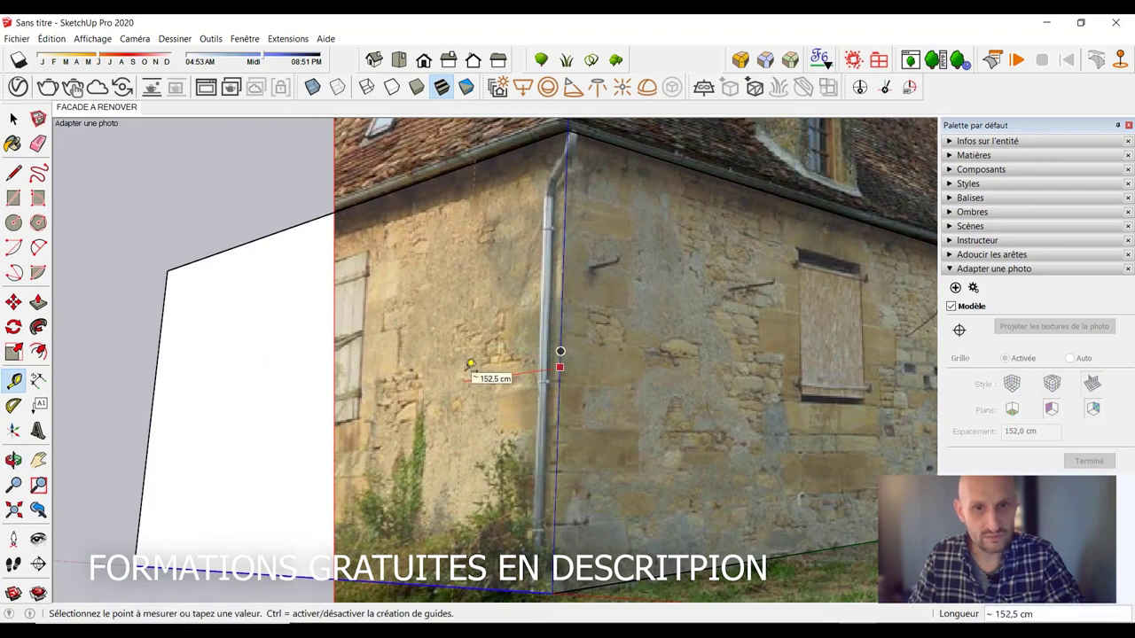
{"action": "left_click", "coordinate": [471, 364]}
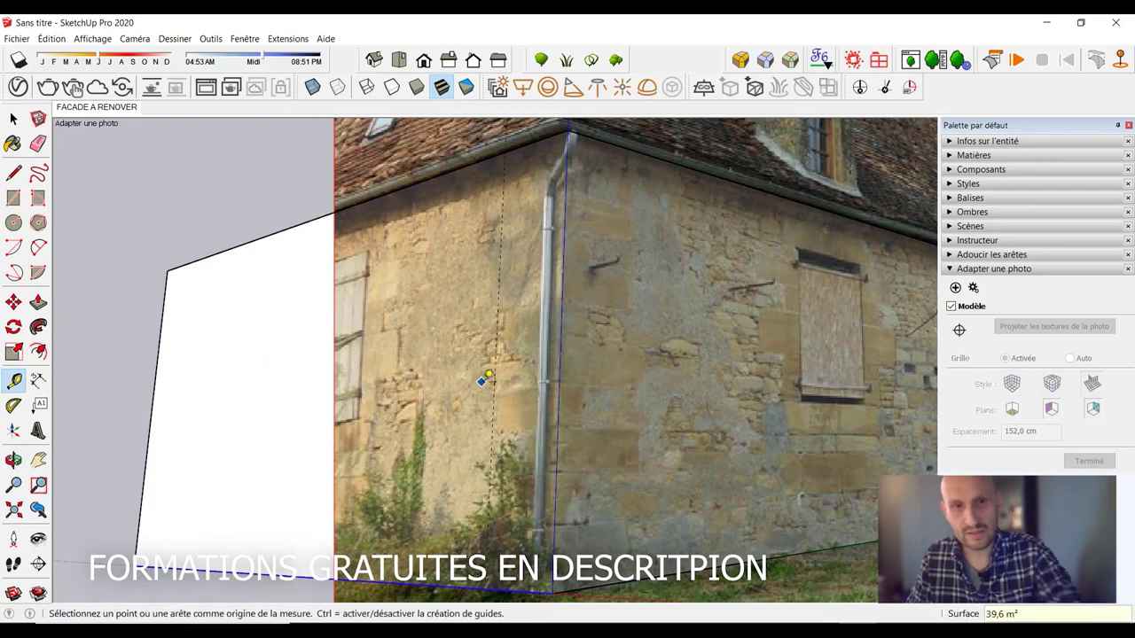
{"action": "left_click", "coordinate": [499, 374]}
{"action": "left_click", "coordinate": [326, 399]}
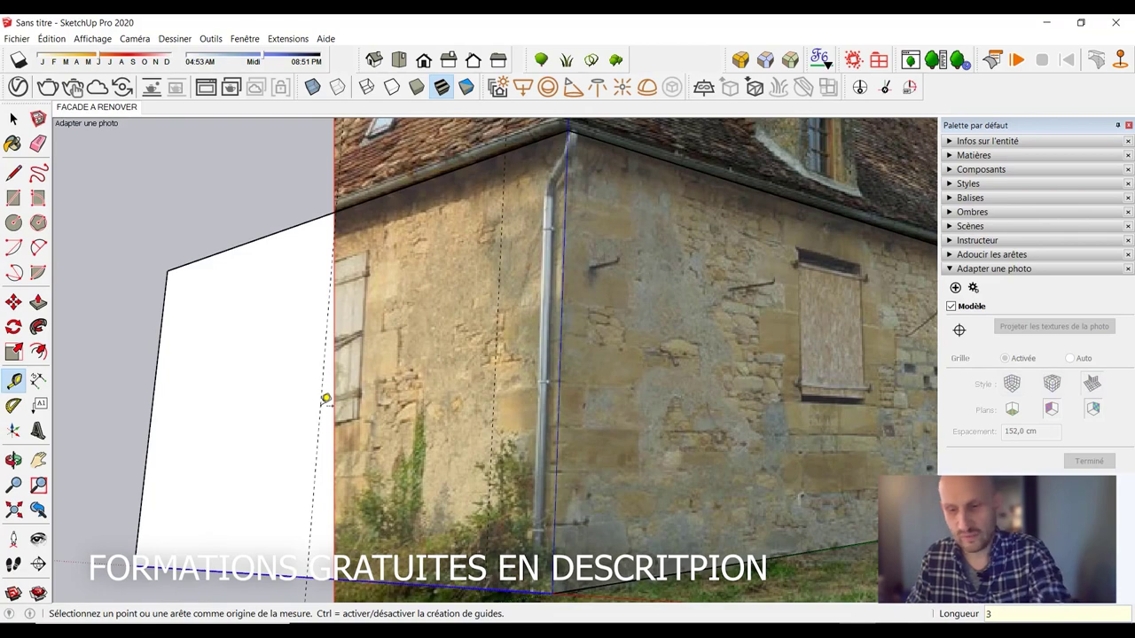
- Add a guide about 356 cm up the long facade from its bottom edge
{"action": "scroll", "coordinate": [755, 409], "scroll_direction": "up", "scroll_amount": 3}
{"action": "scroll", "coordinate": [674, 363], "scroll_direction": "up", "scroll_amount": 2}
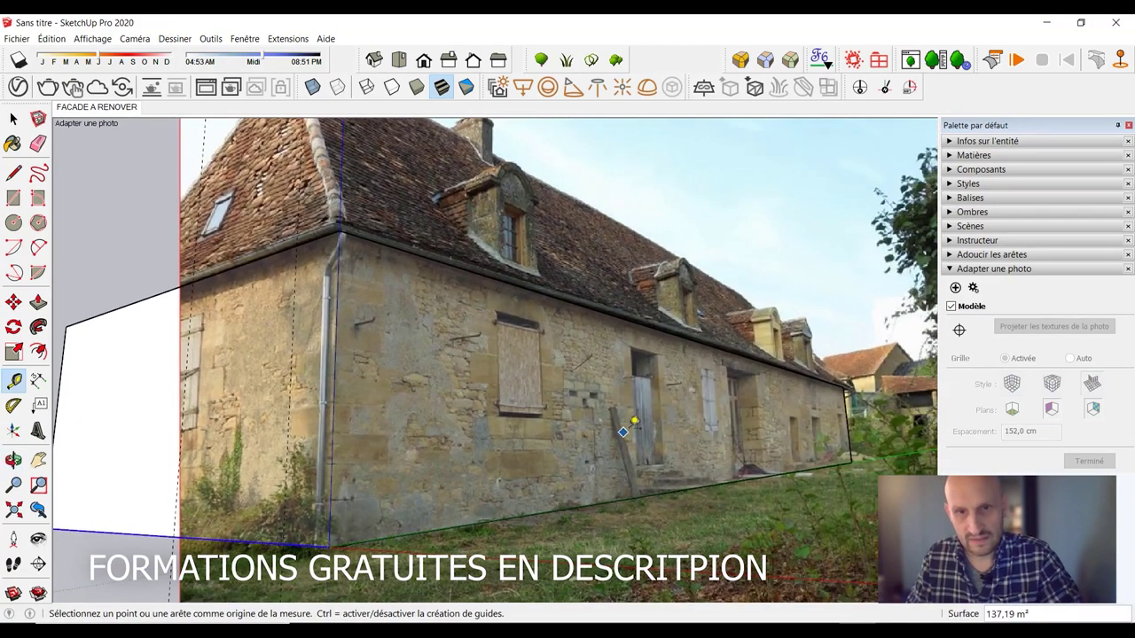
{"action": "scroll", "coordinate": [590, 326], "scroll_direction": "down", "scroll_amount": 4}
{"action": "scroll", "coordinate": [604, 452], "scroll_direction": "up", "scroll_amount": 1}
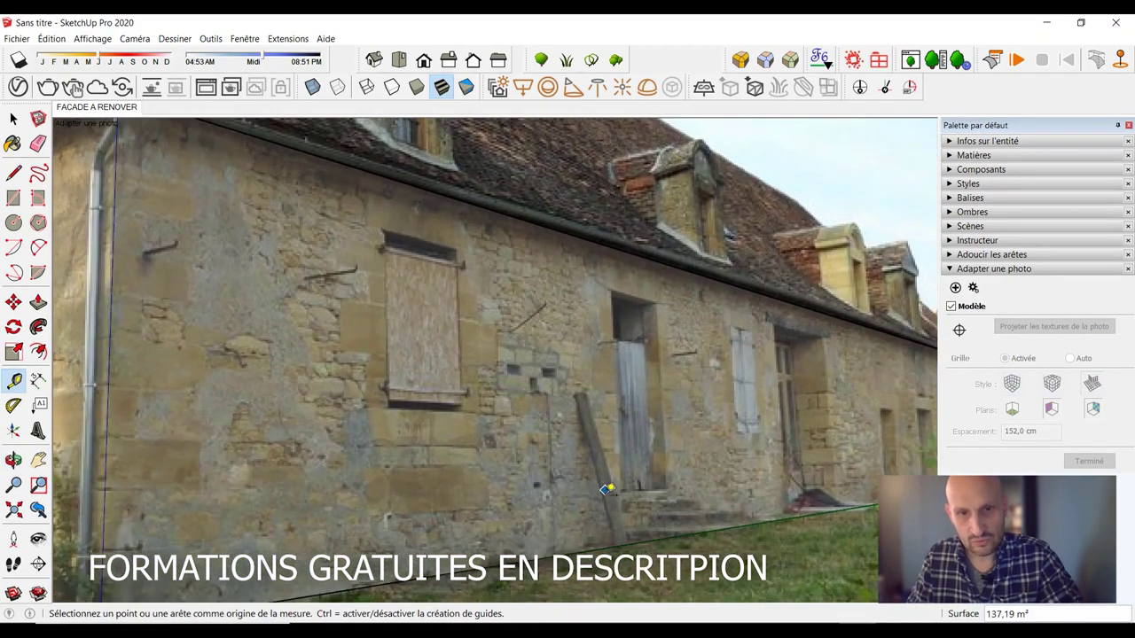
{"action": "left_click", "coordinate": [599, 542]}
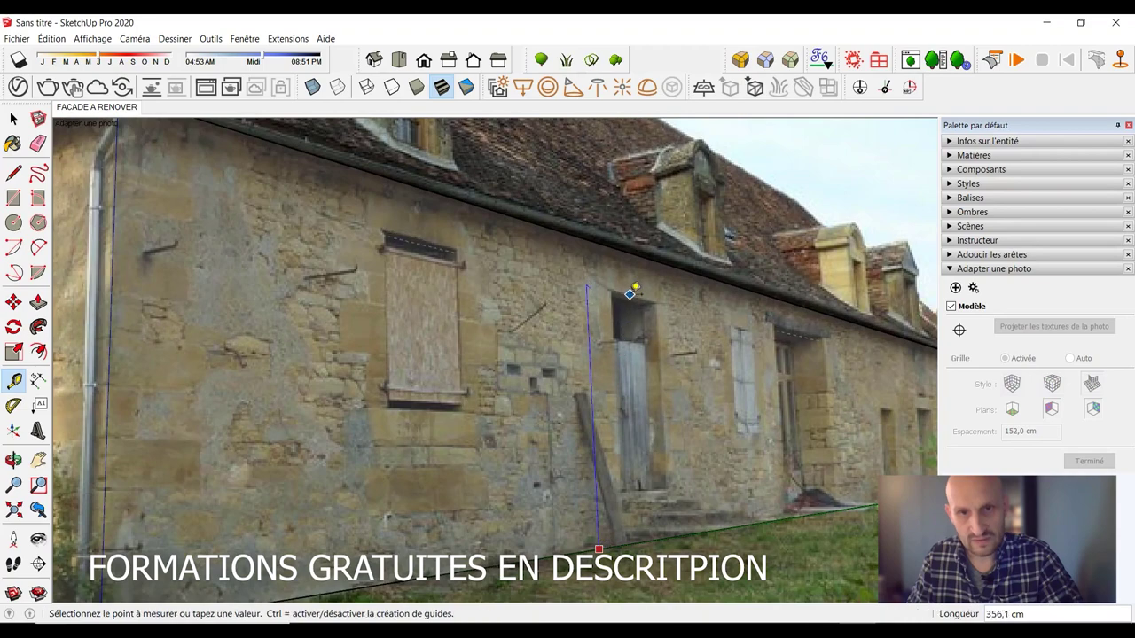
{"action": "left_click", "coordinate": [632, 296]}
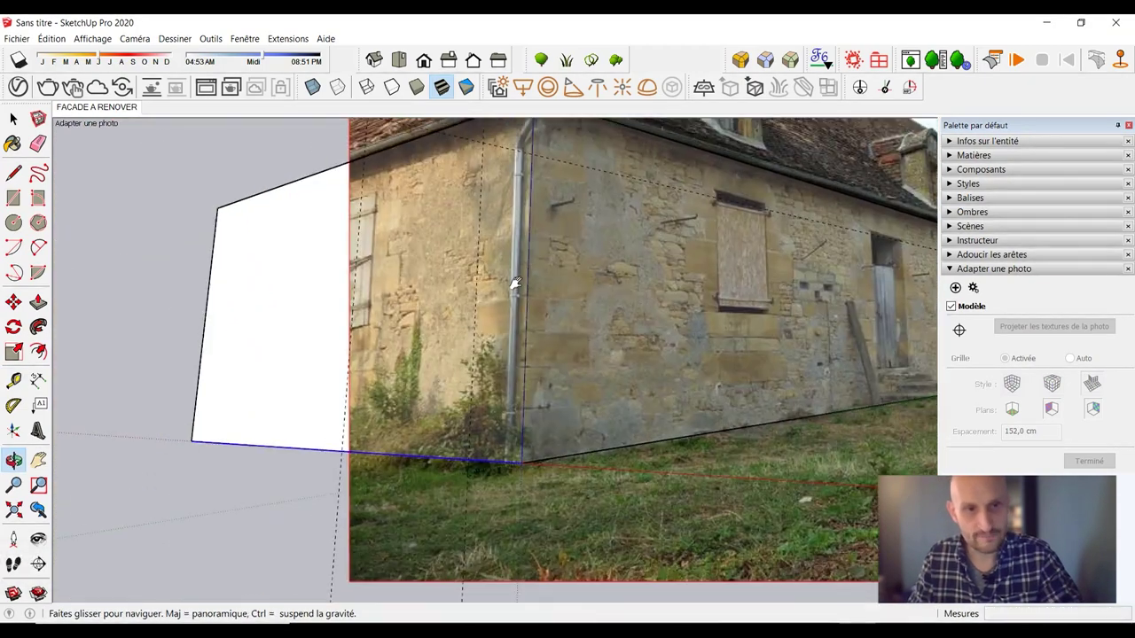
- Add vertical guides near the facade corner, entering 4 as a guide offset
{"action": "middle_click_drag", "start_coordinate": [416, 456], "coordinate": [300, 480]}
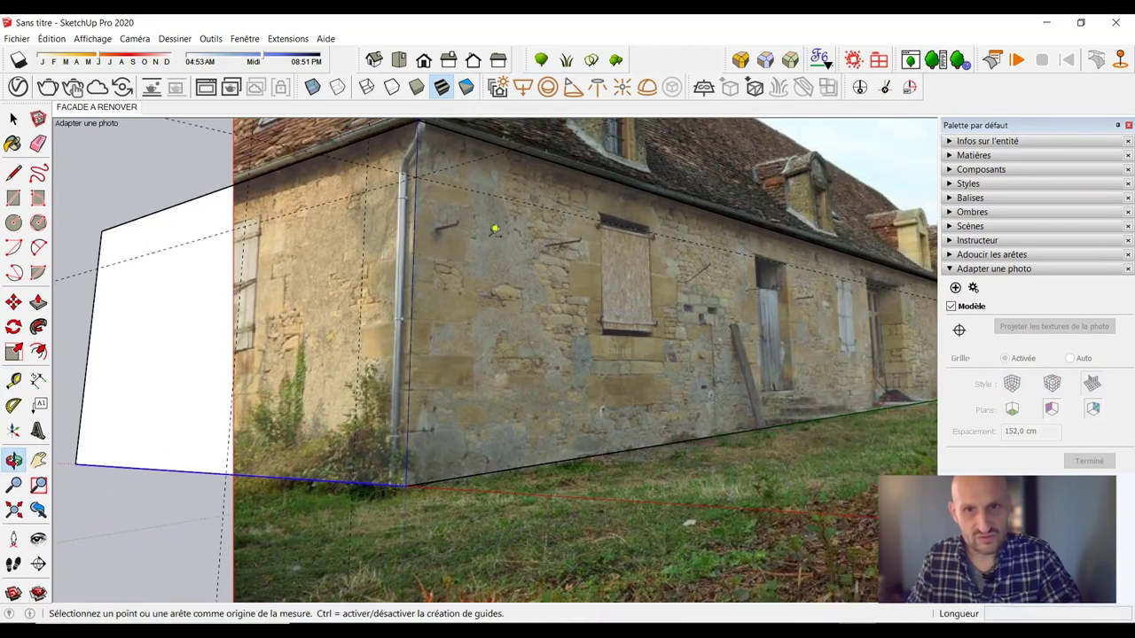
{"action": "middle_click_drag", "start_coordinate": [495, 229], "coordinate": [557, 224]}
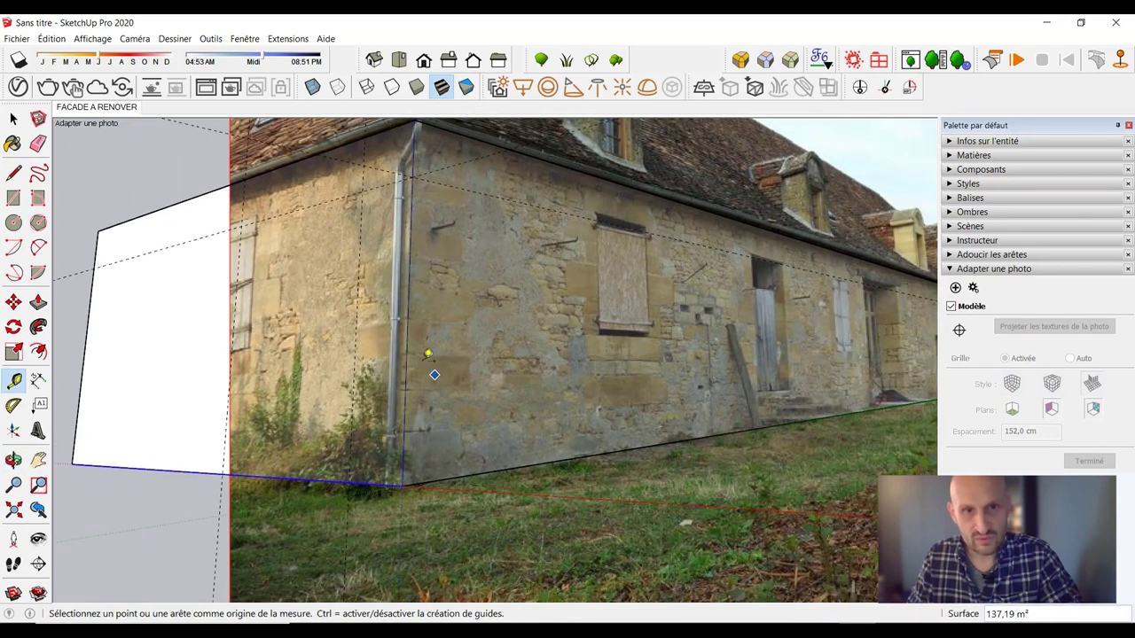
{"action": "left_click", "coordinate": [406, 349]}
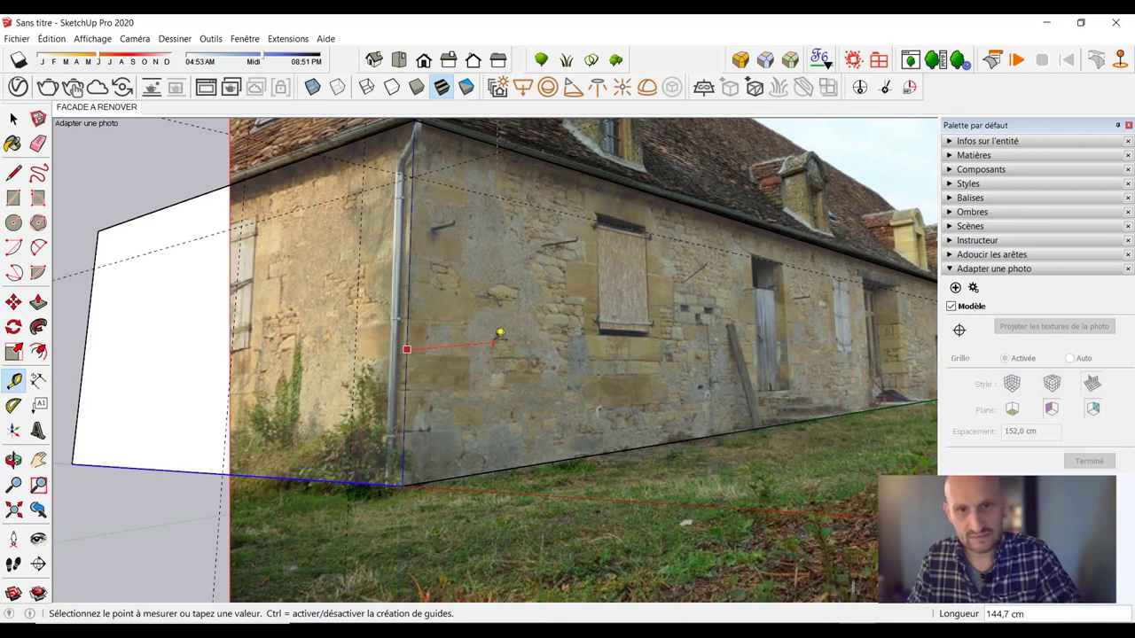
{"action": "left_click", "coordinate": [486, 359]}
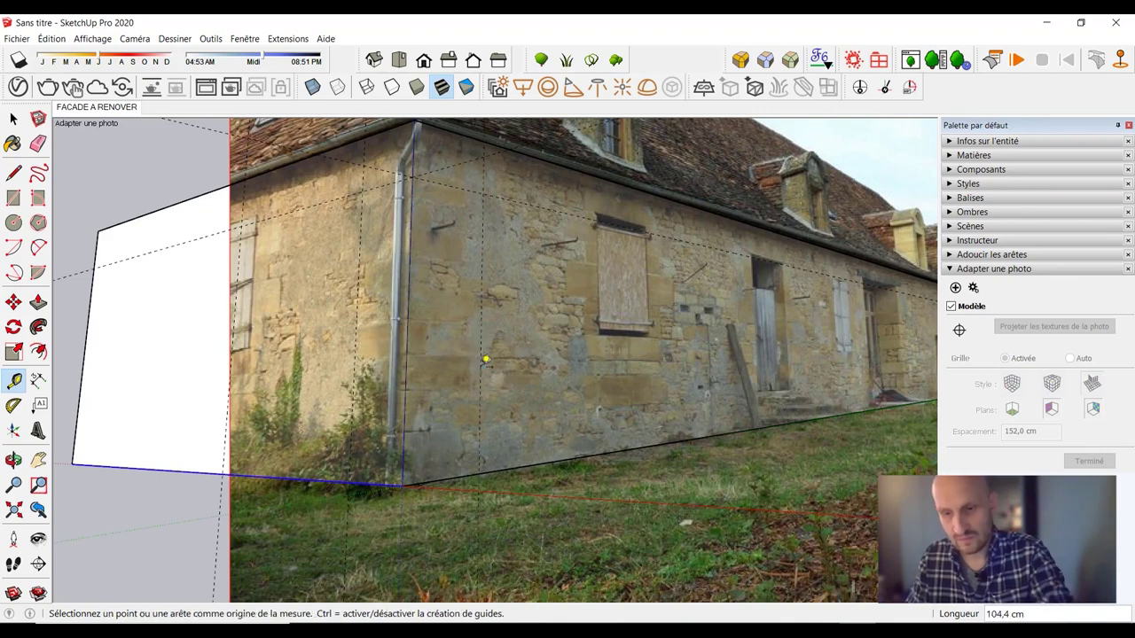
{"action": "left_click", "coordinate": [510, 328]}
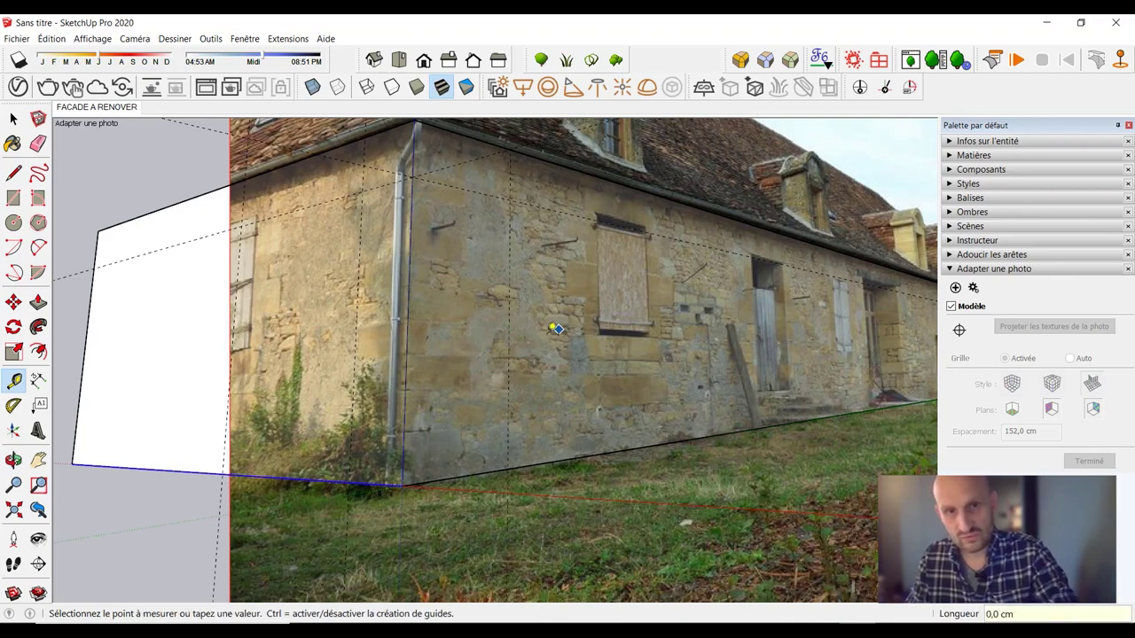
{"action": "left_click", "coordinate": [576, 321]}
{"action": "type", "text": "4"}
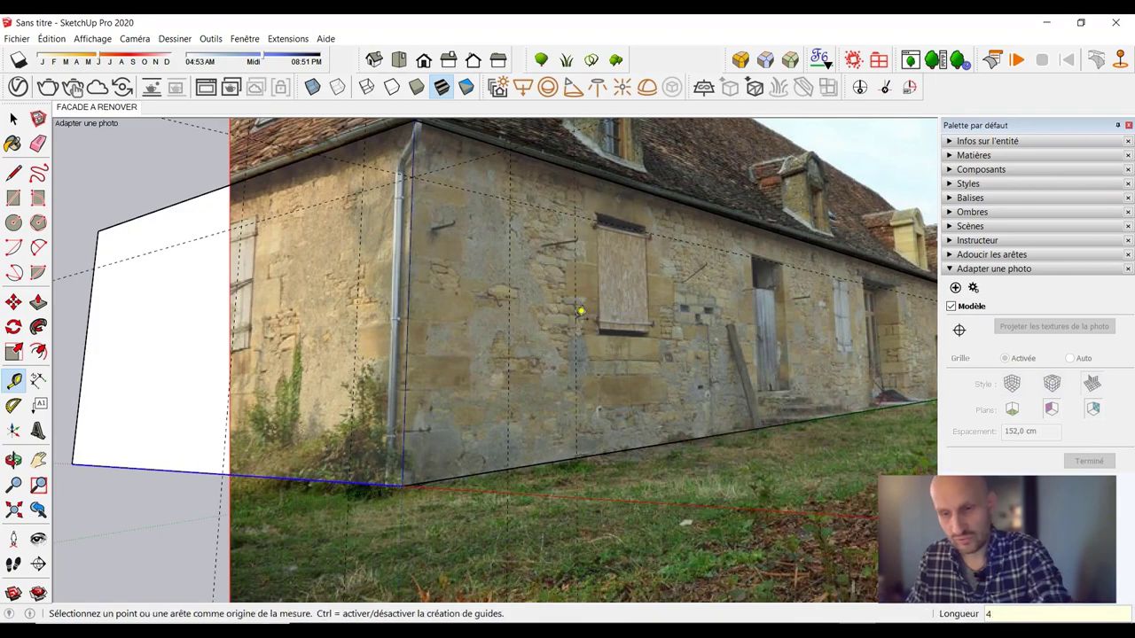
- Place more vertical guides along the facade, including one 400 cm along
{"action": "left_click", "coordinate": [689, 291]}
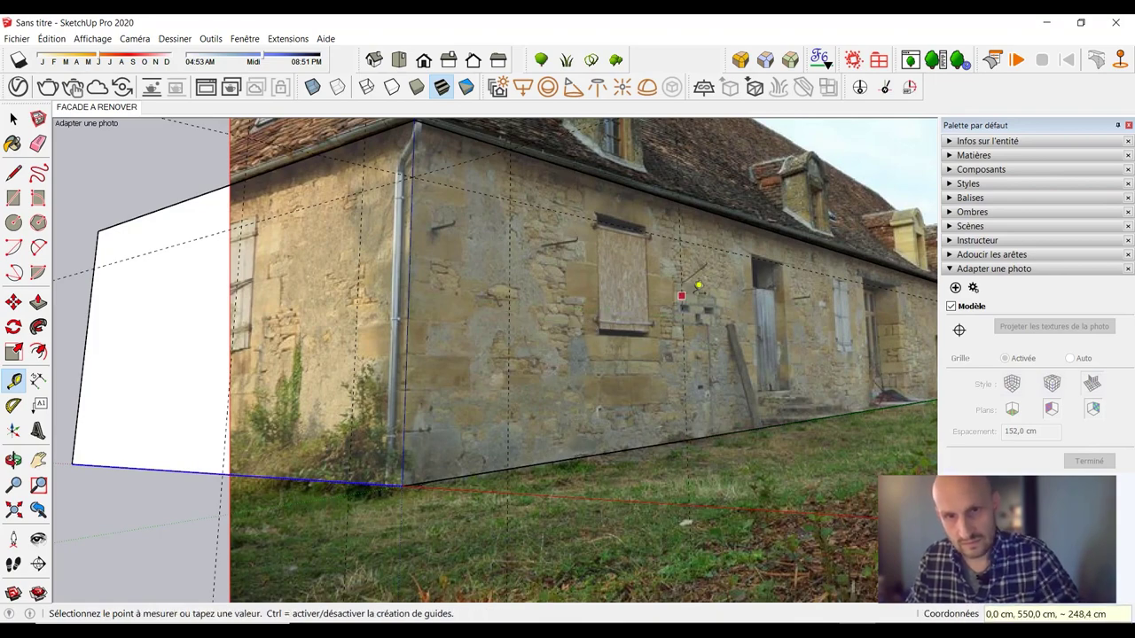
{"action": "scroll", "coordinate": [726, 287], "scroll_direction": "up", "scroll_amount": 2}
{"action": "scroll", "coordinate": [727, 286], "scroll_direction": "up", "scroll_amount": 1}
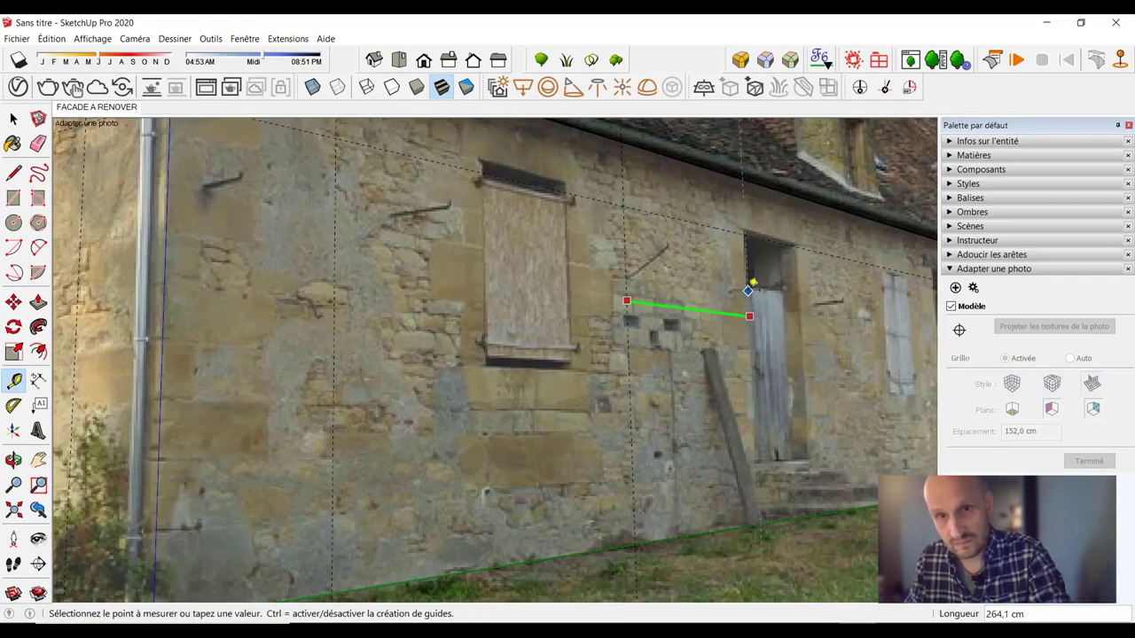
{"action": "left_click", "coordinate": [747, 291]}
{"action": "left_click", "coordinate": [746, 288]}
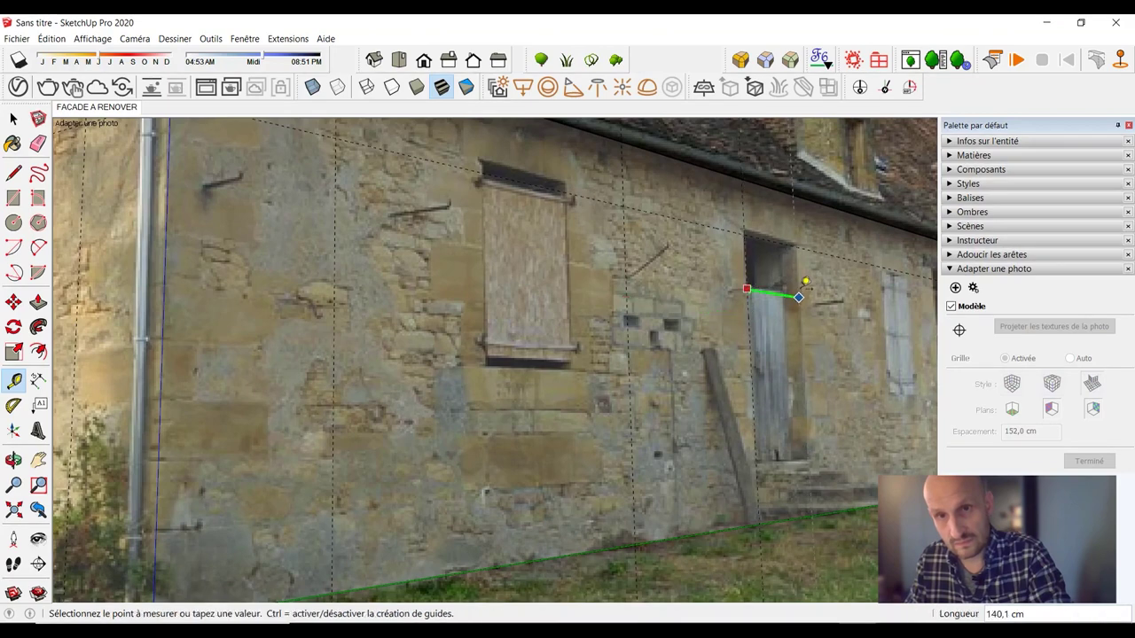
{"action": "left_click", "coordinate": [799, 297]}
{"action": "mouse_move", "coordinate": [840, 302]}
{"action": "middle_mouse_down"}
{"action": "mouse_move", "coordinate": [490, 287]}
{"action": "mouse_move", "coordinate": [454, 302]}
{"action": "middle_mouse_up"}
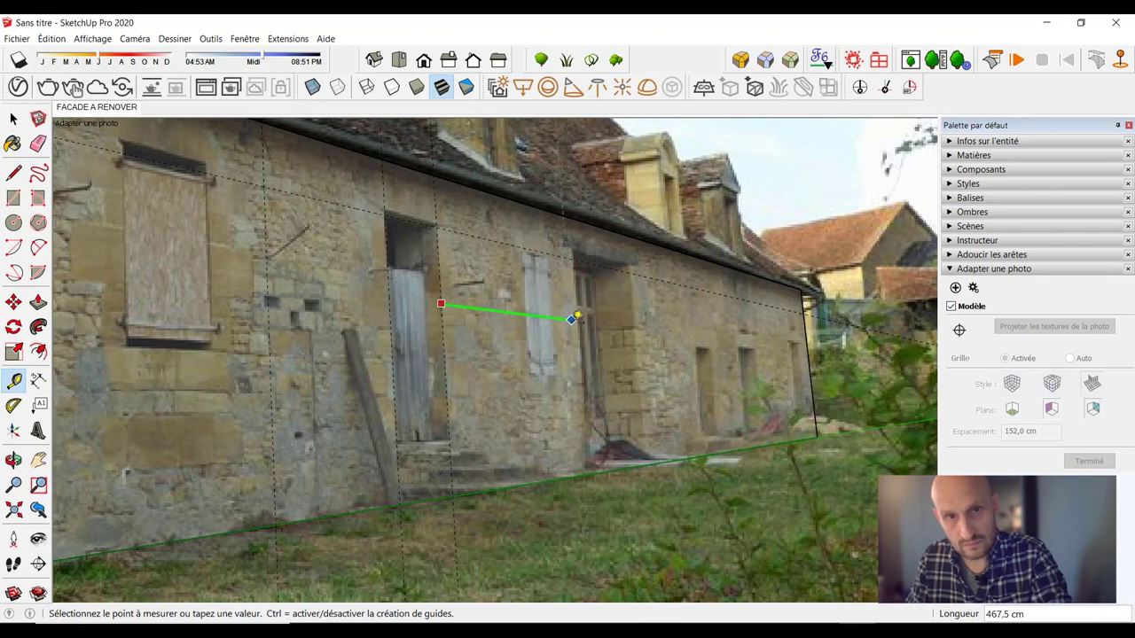
{"action": "left_click", "coordinate": [577, 319]}
{"action": "left_click", "coordinate": [576, 320]}
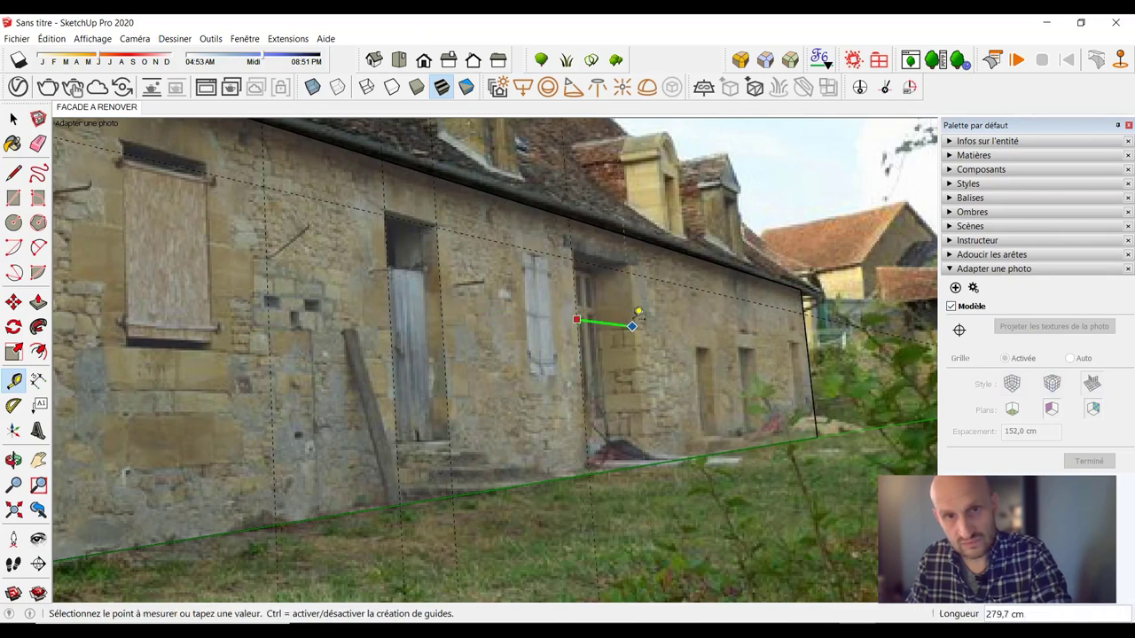
{"action": "left_click", "coordinate": [631, 322]}
{"action": "left_click", "coordinate": [631, 322]}
{"action": "left_click", "coordinate": [695, 325]}
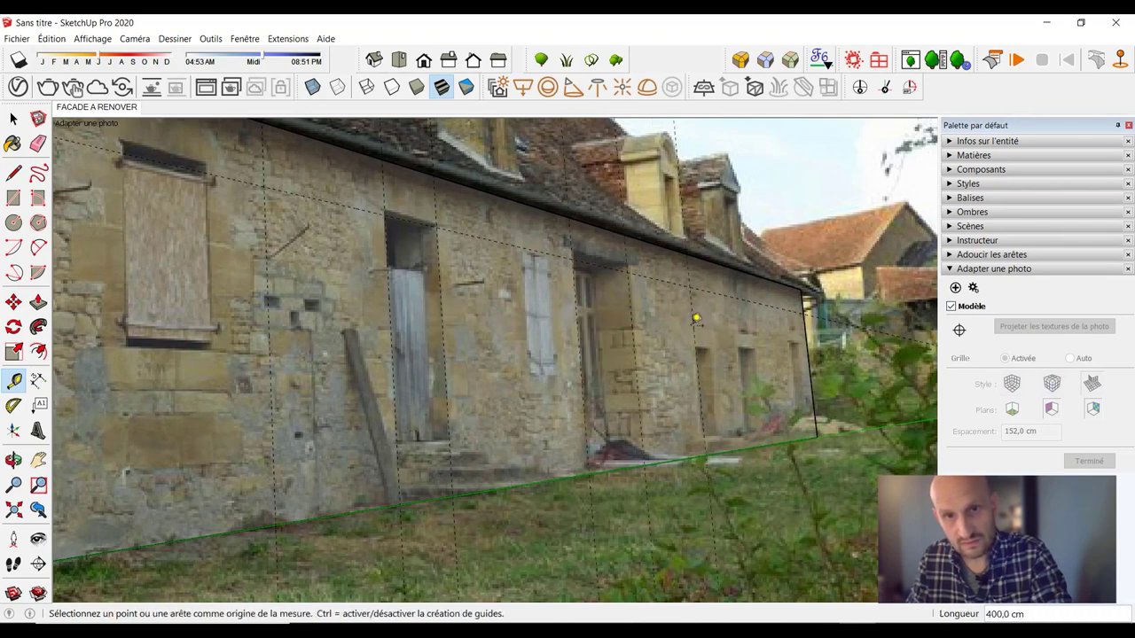
{"action": "scroll", "coordinate": [691, 355], "scroll_direction": "up", "scroll_amount": 3}
{"action": "left_click", "coordinate": [710, 370]}
{"action": "left_click", "coordinate": [814, 364]}
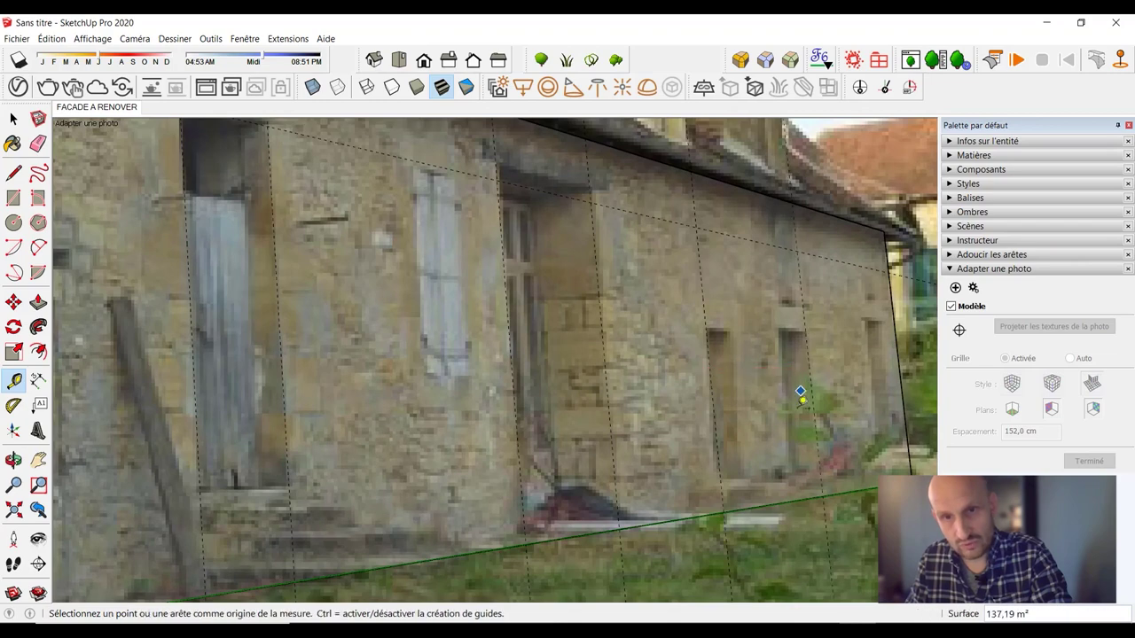
- Add horizontal guides up from the facade's bottom edge to mark wall heights
{"action": "left_click", "coordinate": [765, 503]}
{"action": "left_click", "coordinate": [761, 495]}
{"action": "left_click", "coordinate": [764, 504]}
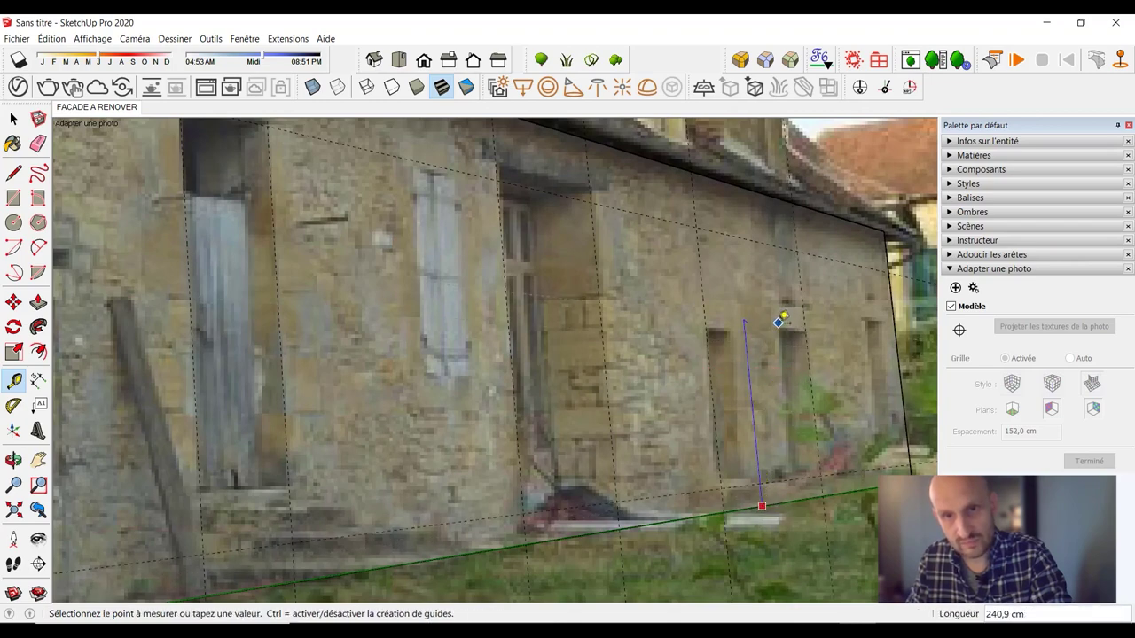
{"action": "left_click", "coordinate": [780, 325]}
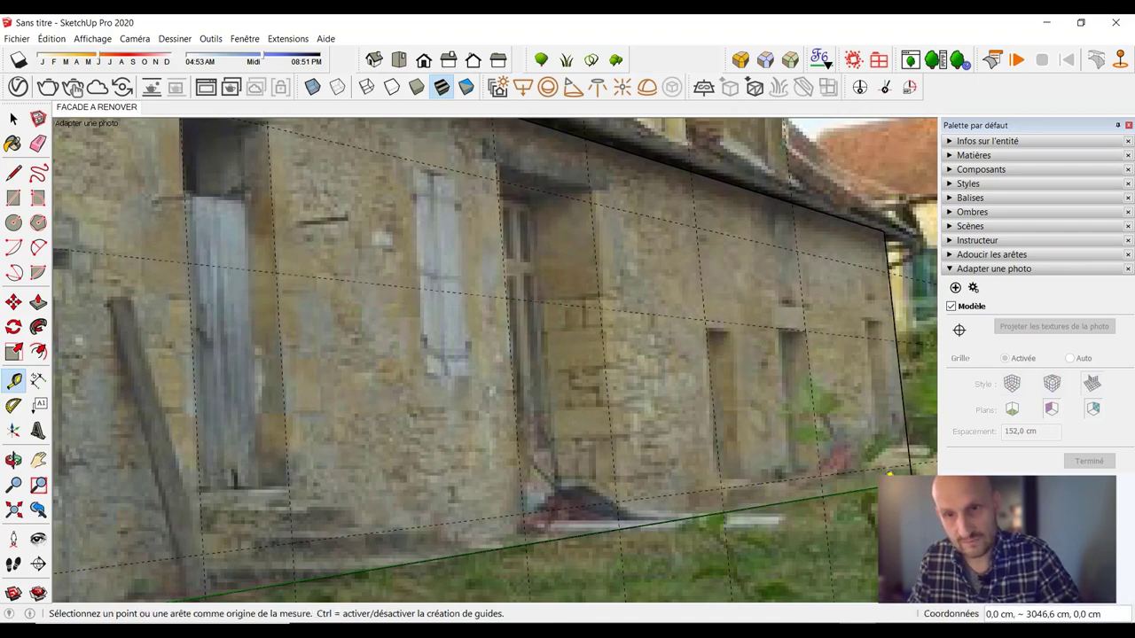
{"action": "left_click", "coordinate": [889, 475]}
{"action": "left_click", "coordinate": [879, 320]}
{"action": "scroll", "coordinate": [879, 378], "scroll_direction": "up", "scroll_amount": 3}
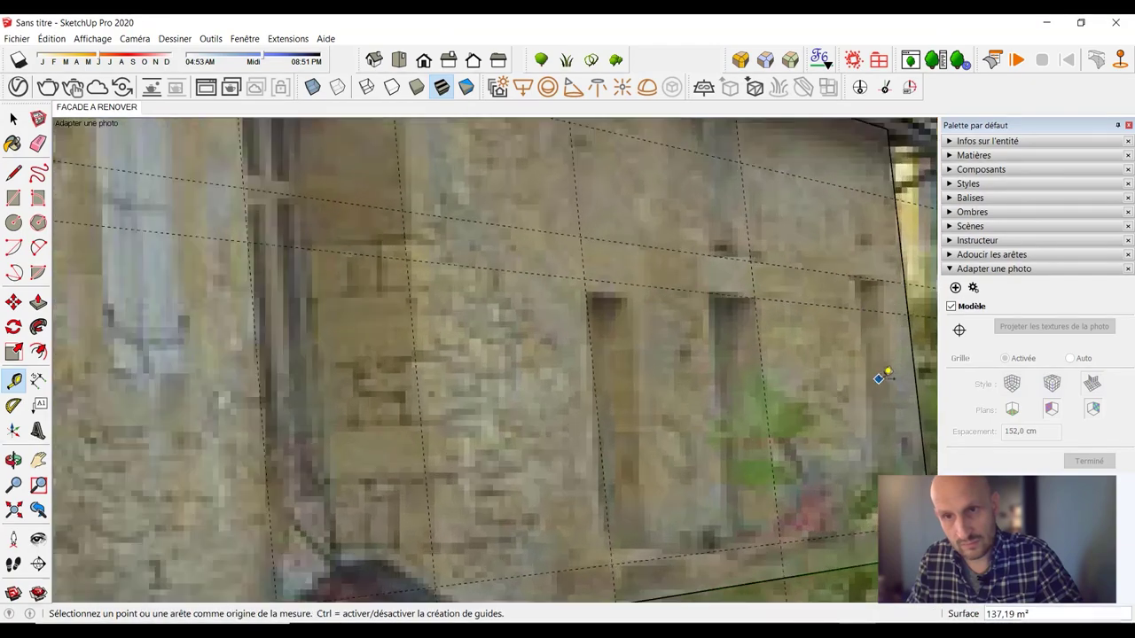
{"action": "left_click", "coordinate": [915, 359]}
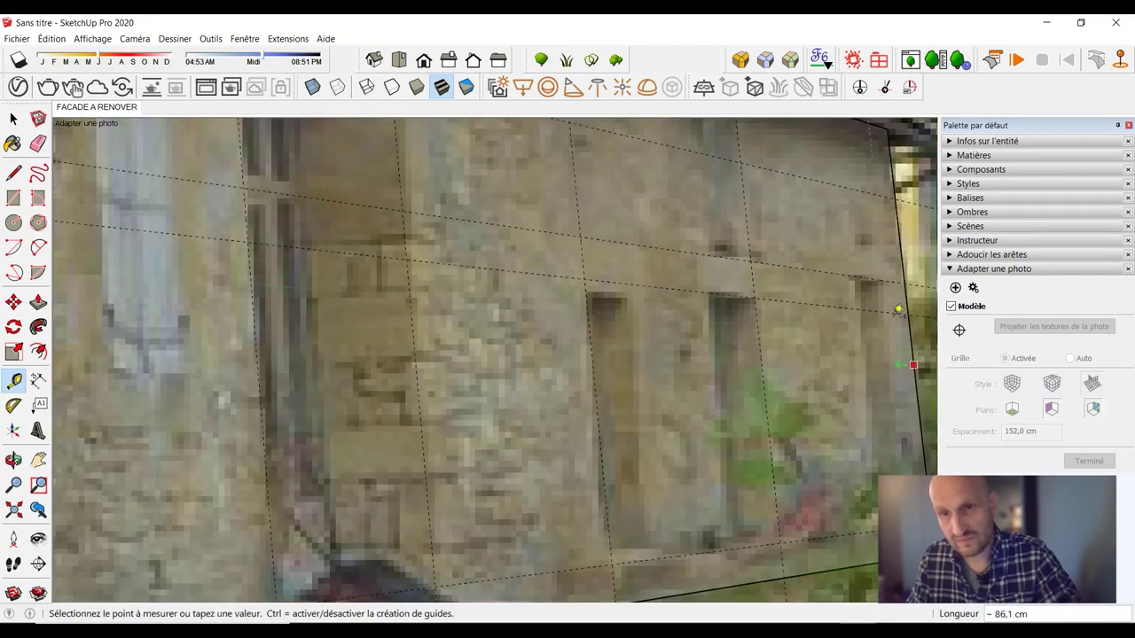
{"action": "key", "text": "Escape"}
{"action": "key", "text": "F1"}
{"action": "left_click", "coordinate": [1055, 78]}
{"action": "scroll", "coordinate": [851, 301], "scroll_direction": "up", "scroll_amount": 2}
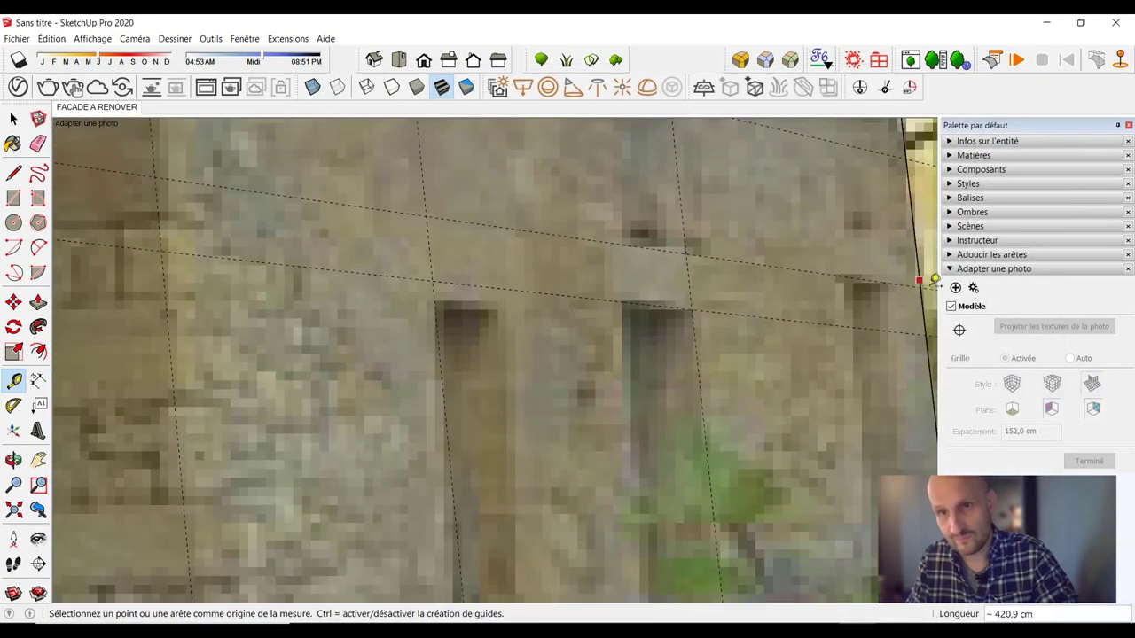
{"action": "left_click", "coordinate": [918, 268]}
{"action": "scroll", "coordinate": [801, 398], "scroll_direction": "down", "scroll_amount": 3}
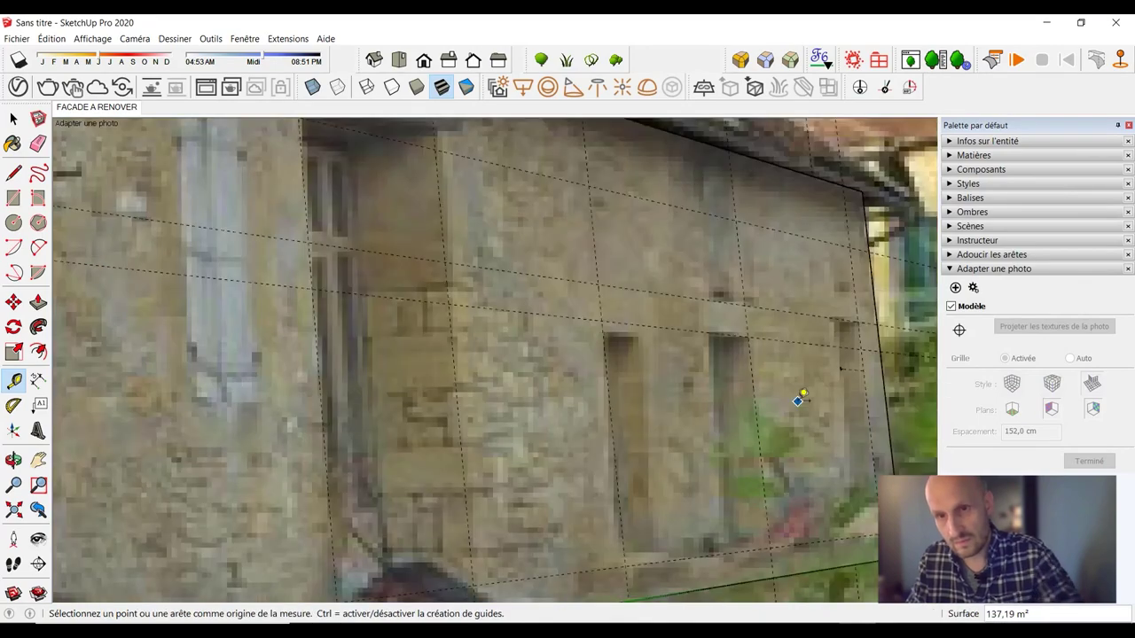
{"action": "scroll", "coordinate": [709, 372], "scroll_direction": "down", "scroll_amount": 3}
{"action": "scroll", "coordinate": [576, 355], "scroll_direction": "down", "scroll_amount": 2}
{"action": "mouse_move", "coordinate": [577, 355]}
{"action": "middle_mouse_down"}
{"action": "mouse_move", "coordinate": [498, 342]}
{"action": "mouse_move", "coordinate": [528, 340]}
{"action": "middle_mouse_up"}
- Draw rectangles over the end wall, the door and the shuttered window from the photo
{"action": "key", "text": "t"}
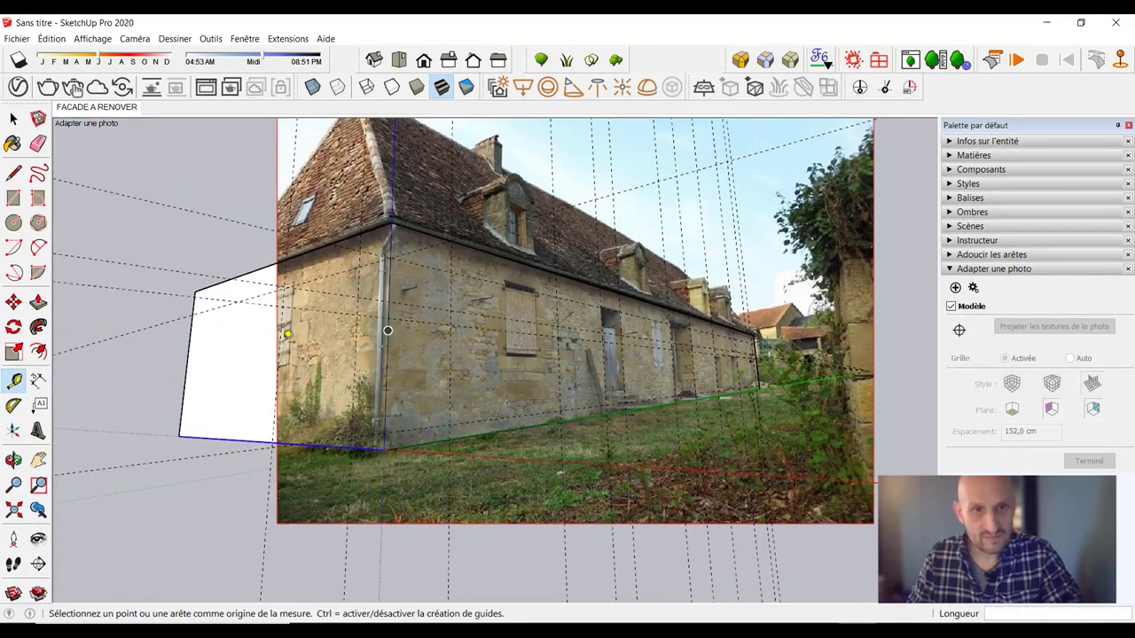
{"action": "key", "text": "l"}
{"action": "key", "text": "r"}
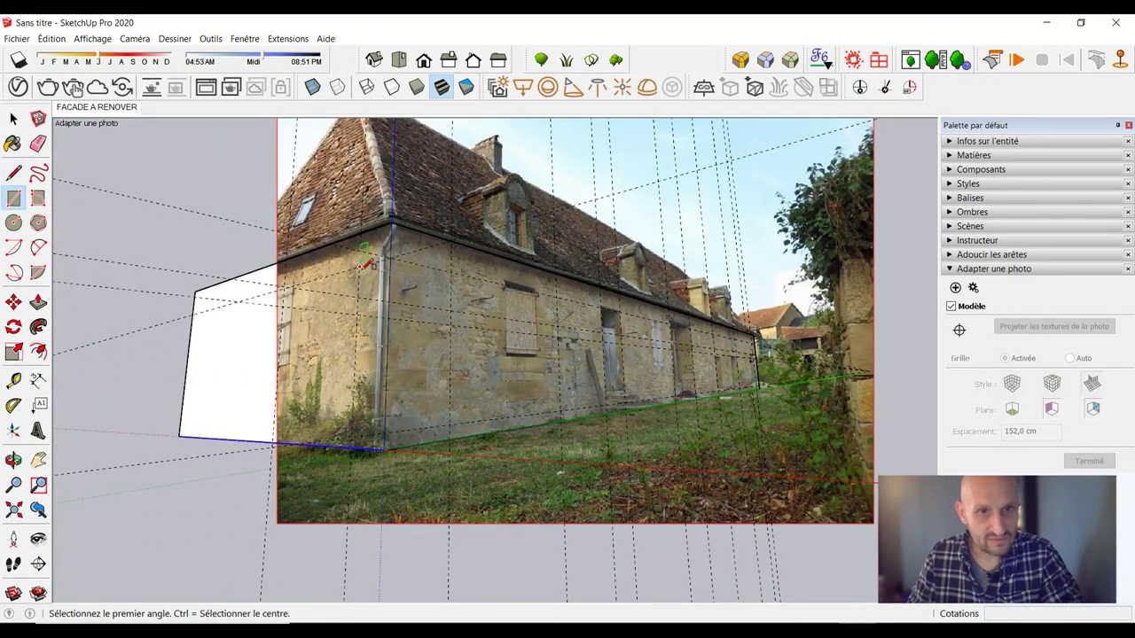
{"action": "left_click", "coordinate": [361, 264]}
{"action": "left_click", "coordinate": [273, 441]}
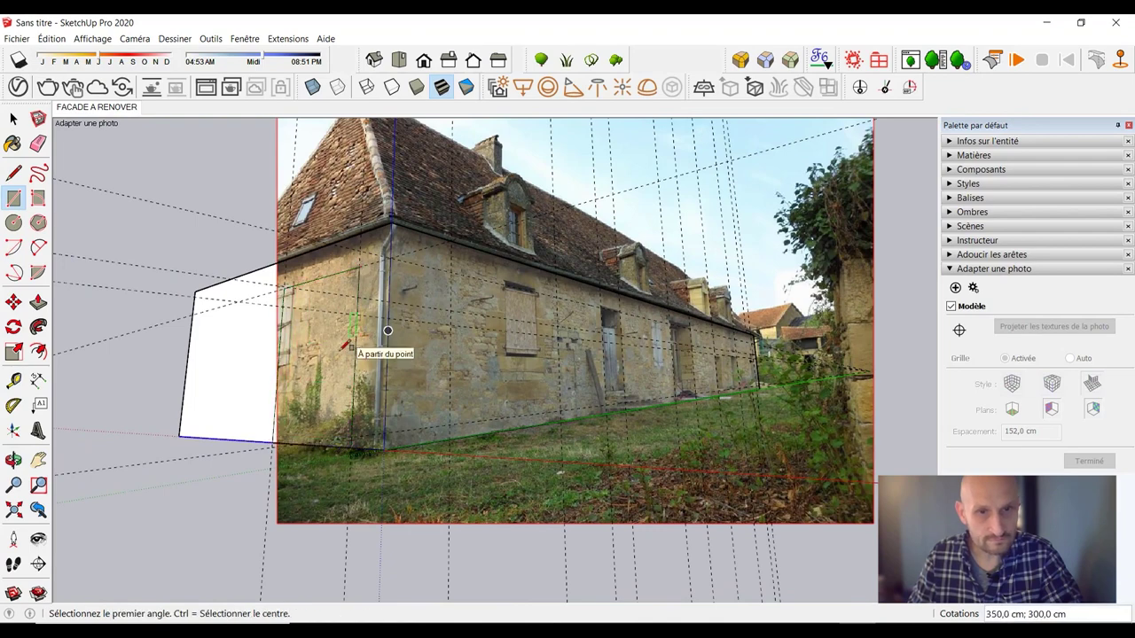
{"action": "left_click", "coordinate": [600, 307]}
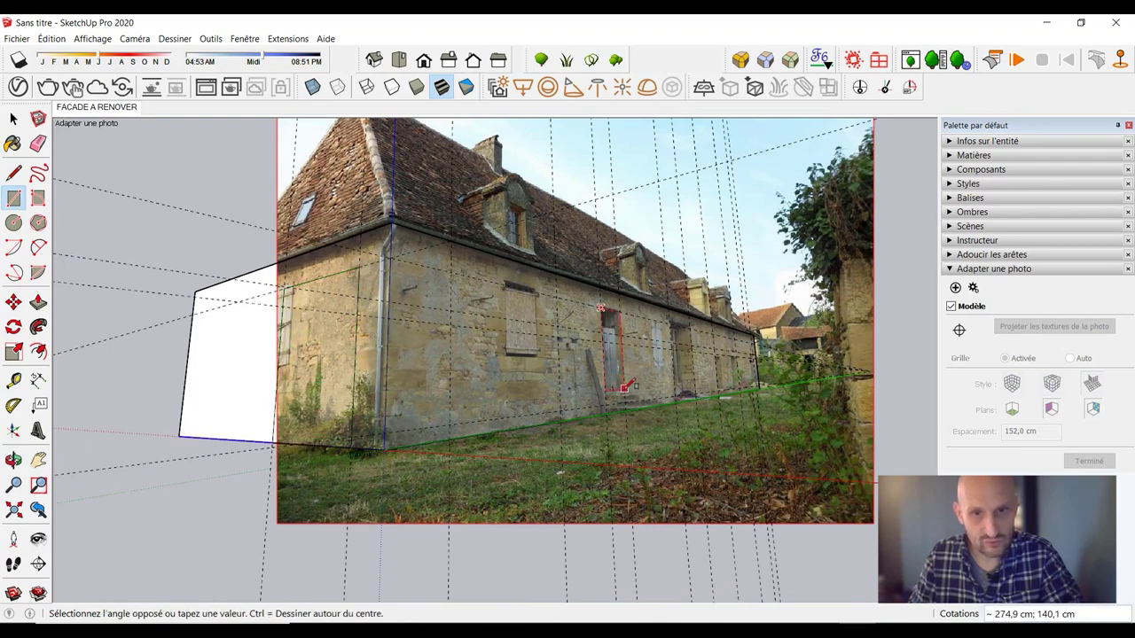
{"action": "left_click", "coordinate": [626, 387]}
{"action": "left_click", "coordinate": [453, 271]}
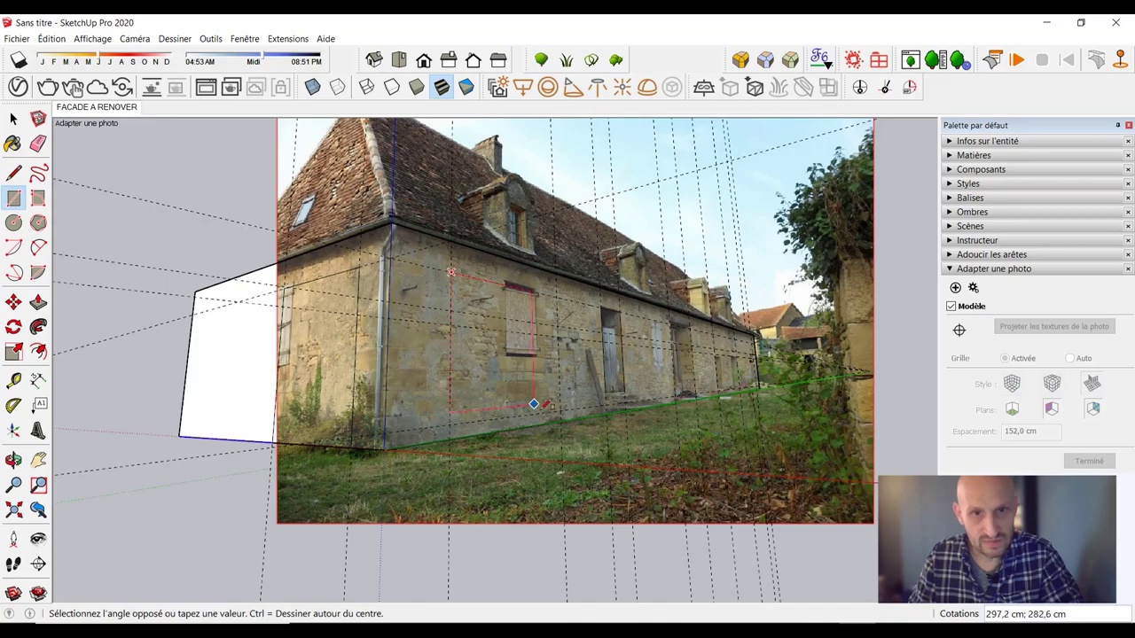
{"action": "left_click", "coordinate": [561, 420]}
{"action": "mouse_move", "coordinate": [539, 370]}
{"action": "middle_mouse_down"}
{"action": "mouse_move", "coordinate": [504, 466]}
{"action": "mouse_move", "coordinate": [482, 471]}
{"action": "middle_mouse_up"}
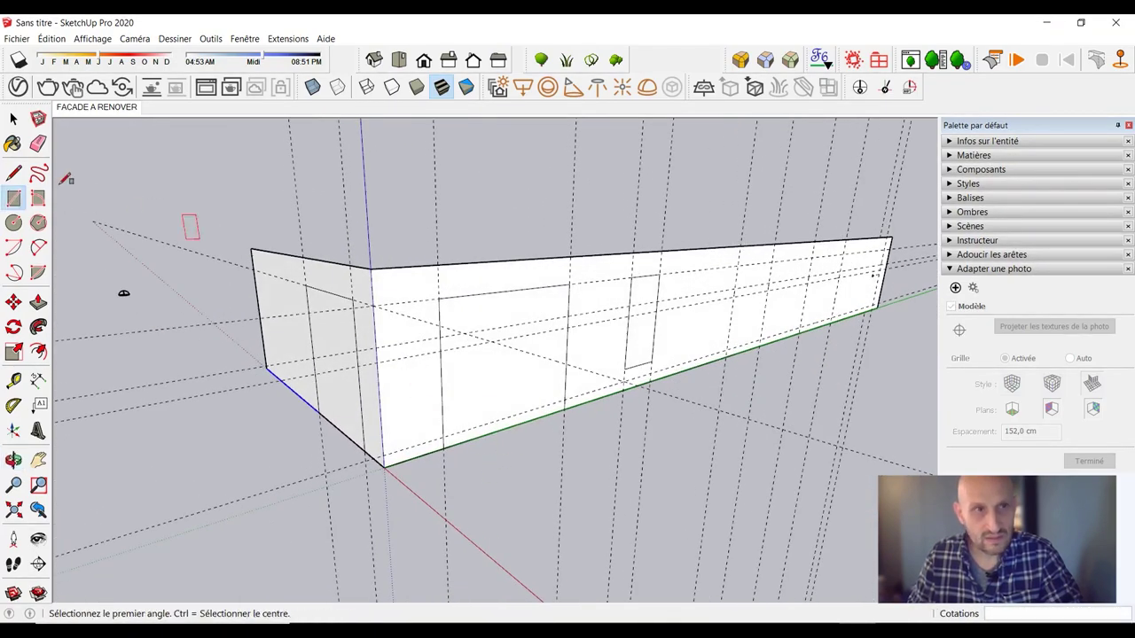
- Delete all guides and go back to the FACADE A RENOVER scene
{"action": "left_click", "coordinate": [51, 39]}
{"action": "left_click", "coordinate": [88, 156]}
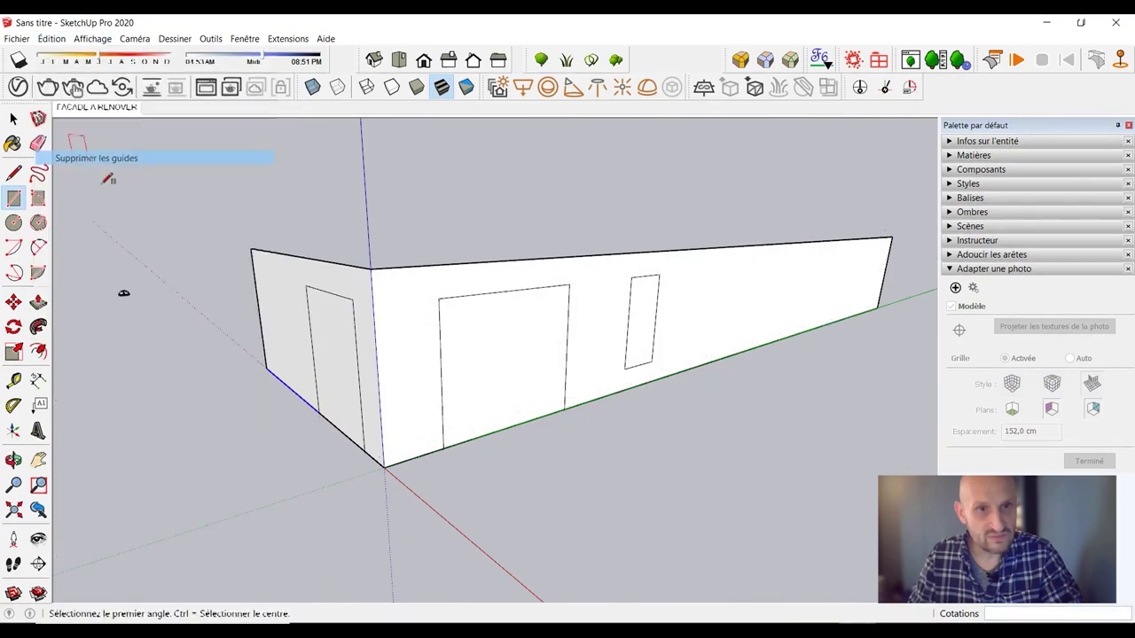
{"action": "left_click", "coordinate": [114, 108]}
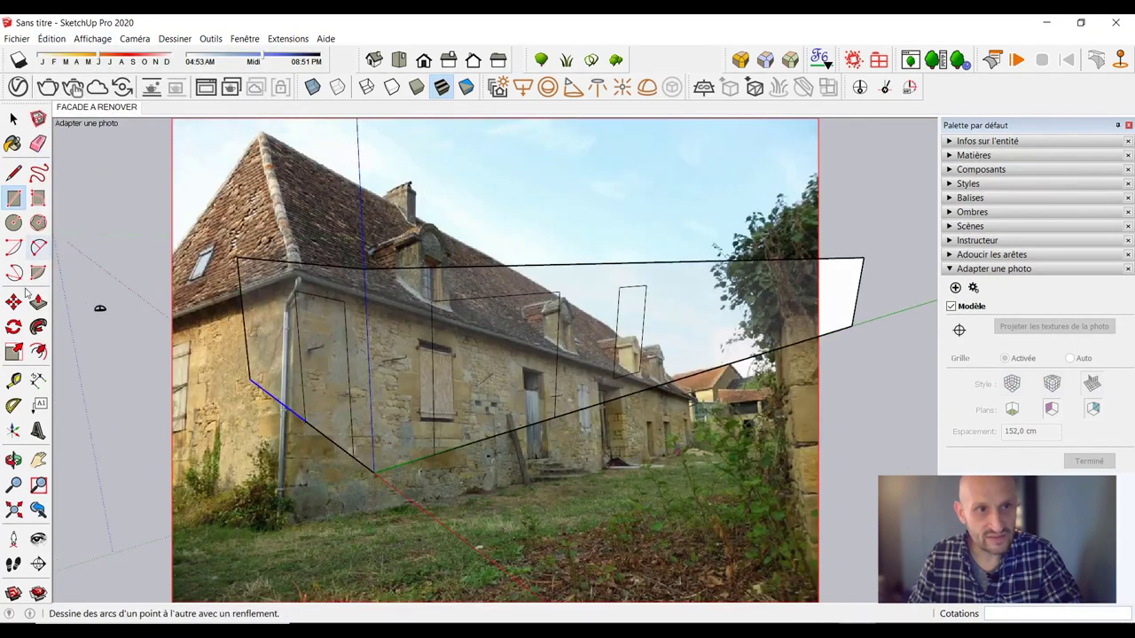
- Push the door face into the wall to -66,3 cm
{"action": "left_click", "coordinate": [38, 302]}
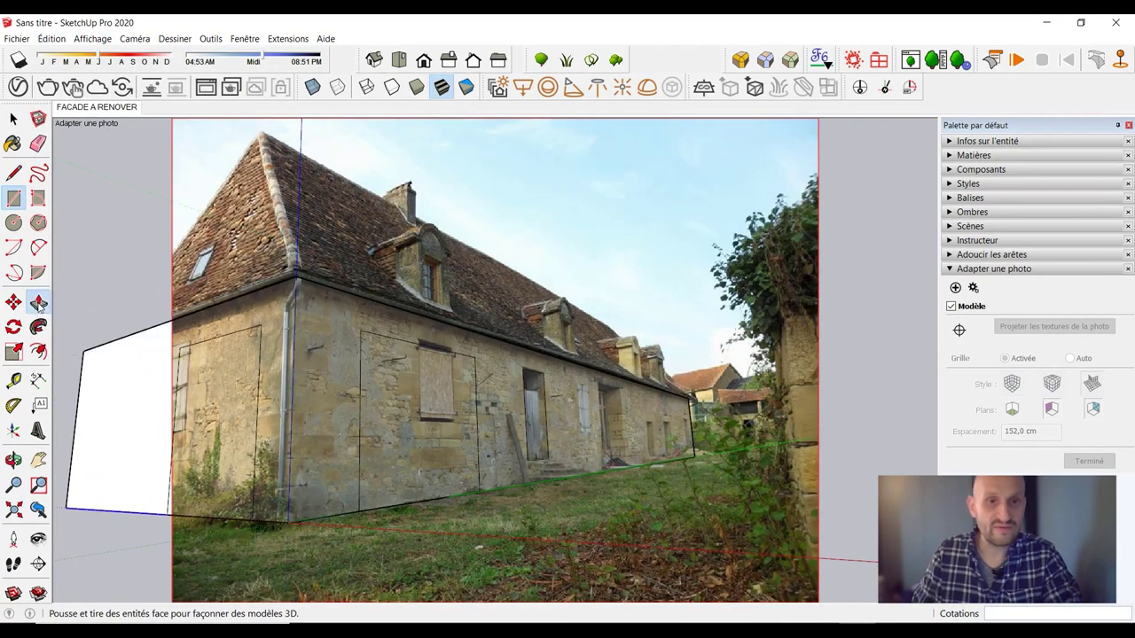
{"action": "scroll", "coordinate": [583, 403], "scroll_direction": "up", "scroll_amount": 3}
{"action": "scroll", "coordinate": [583, 403], "scroll_direction": "up", "scroll_amount": 4}
{"action": "left_click", "coordinate": [583, 403]}
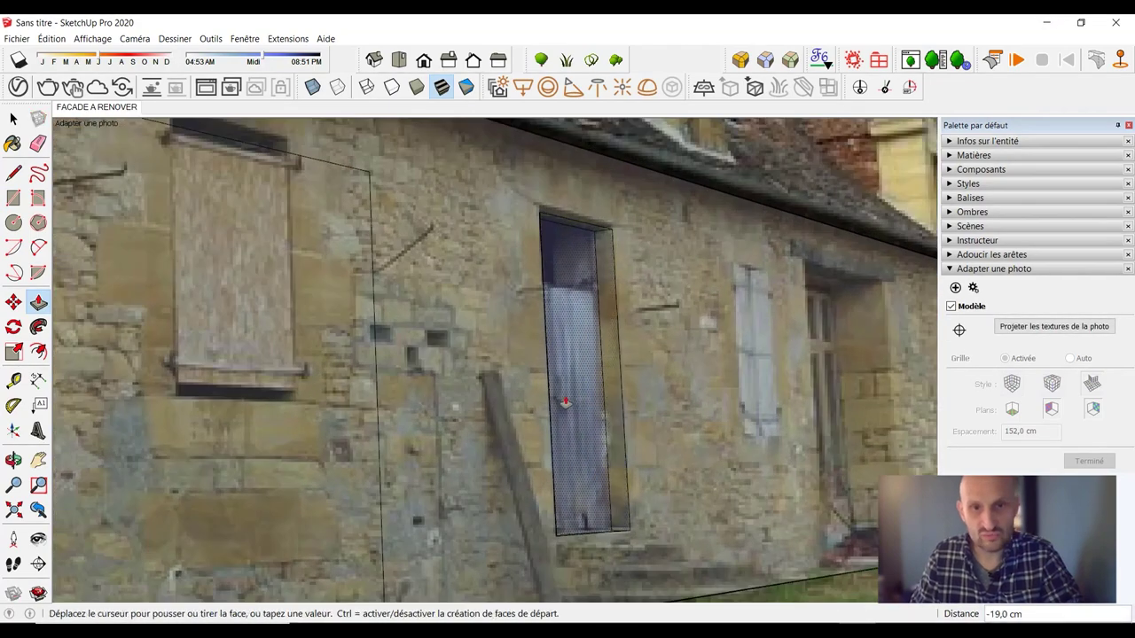
{"action": "left_click", "coordinate": [522, 427]}
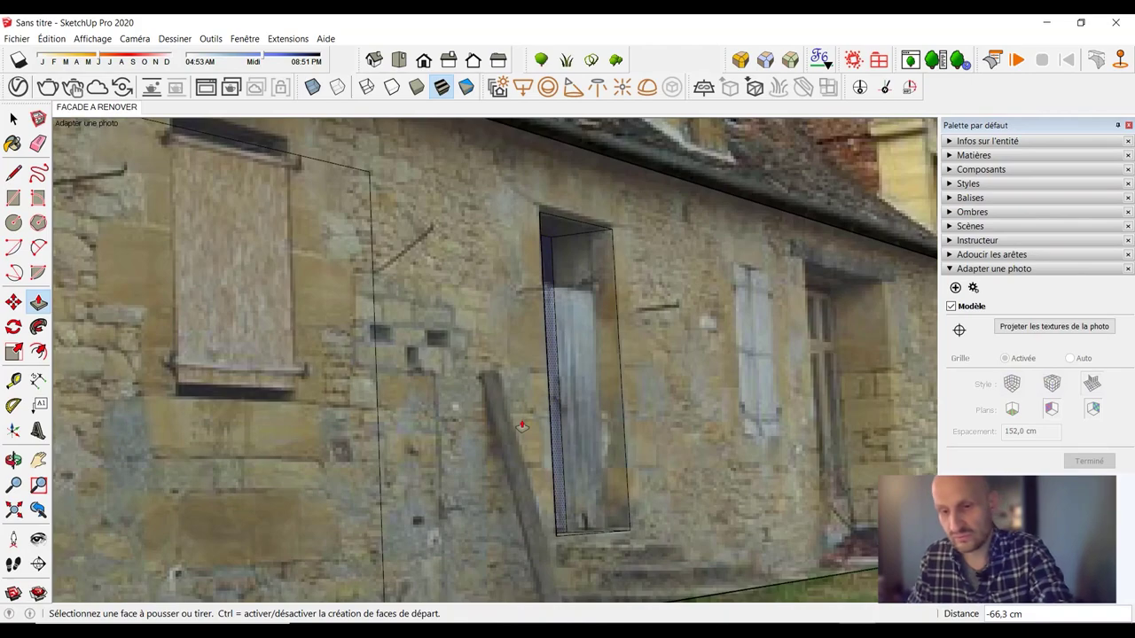
{"action": "scroll", "coordinate": [522, 426], "scroll_direction": "down", "scroll_amount": 3}
{"action": "scroll", "coordinate": [522, 426], "scroll_direction": "down", "scroll_amount": 3}
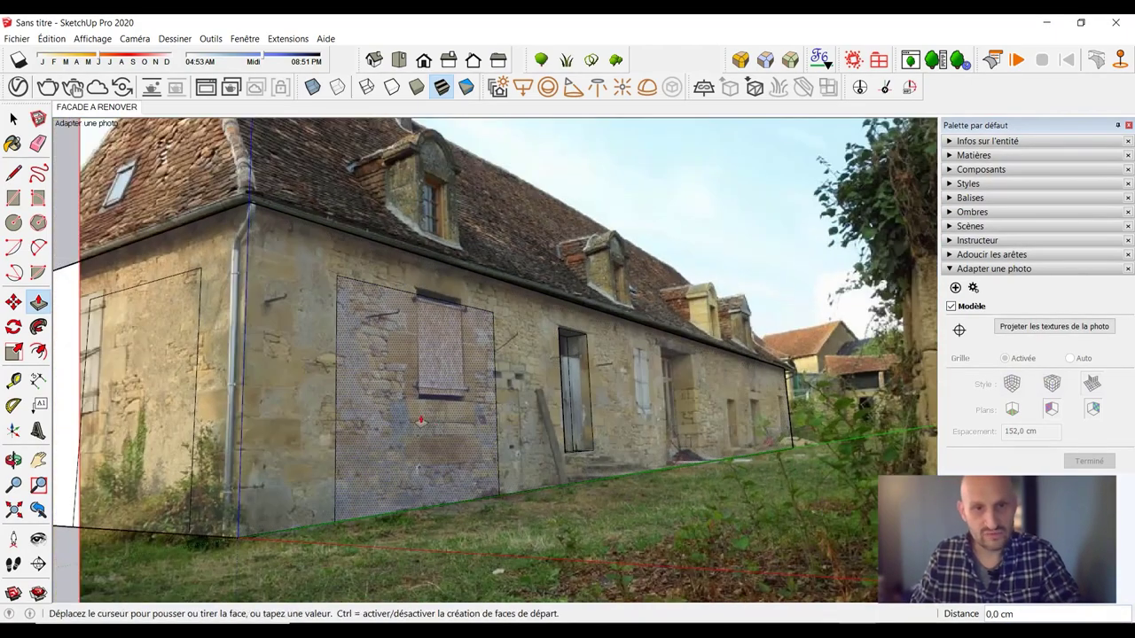
- Select the left-wall opening's back face and turn on the 1001bit Tools toolbar
{"action": "scroll", "coordinate": [443, 424], "scroll_direction": "up", "scroll_amount": 5}
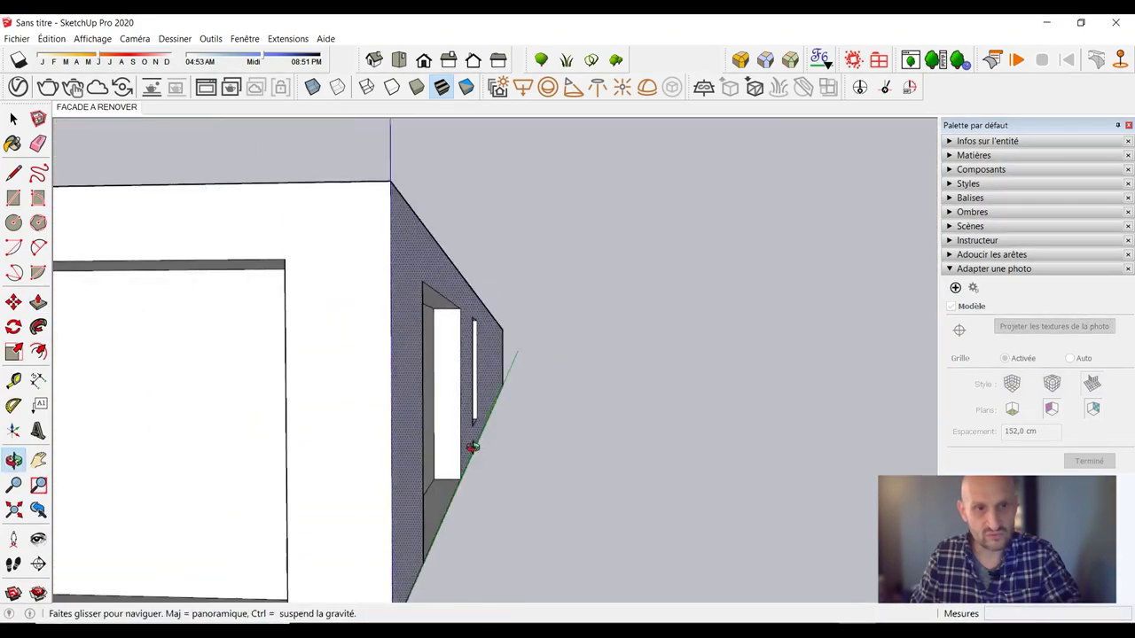
{"action": "mouse_move", "coordinate": [469, 443]}
{"action": "middle_mouse_down"}
{"action": "mouse_move", "coordinate": [469, 474]}
{"action": "mouse_move", "coordinate": [435, 449]}
{"action": "mouse_move", "coordinate": [476, 448]}
{"action": "mouse_move", "coordinate": [342, 449]}
{"action": "middle_mouse_up"}
{"action": "scroll", "coordinate": [469, 474], "scroll_direction": "down", "scroll_amount": 3}
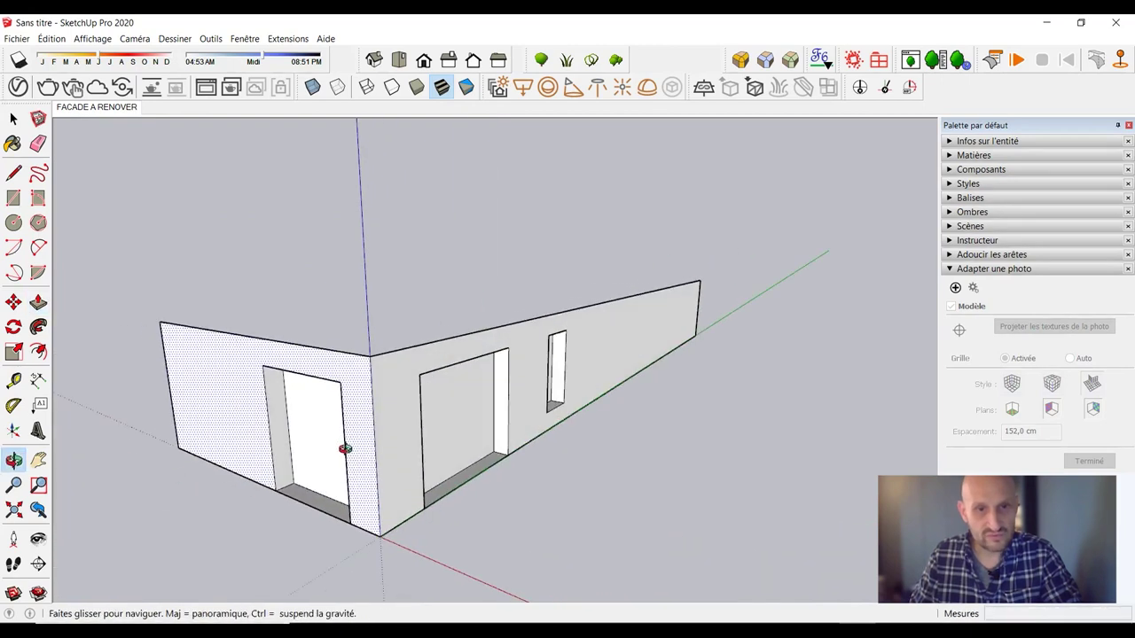
{"action": "scroll", "coordinate": [487, 470], "scroll_direction": "up", "scroll_amount": 2}
{"action": "key", "text": "space"}
{"action": "left_click", "coordinate": [425, 429]}
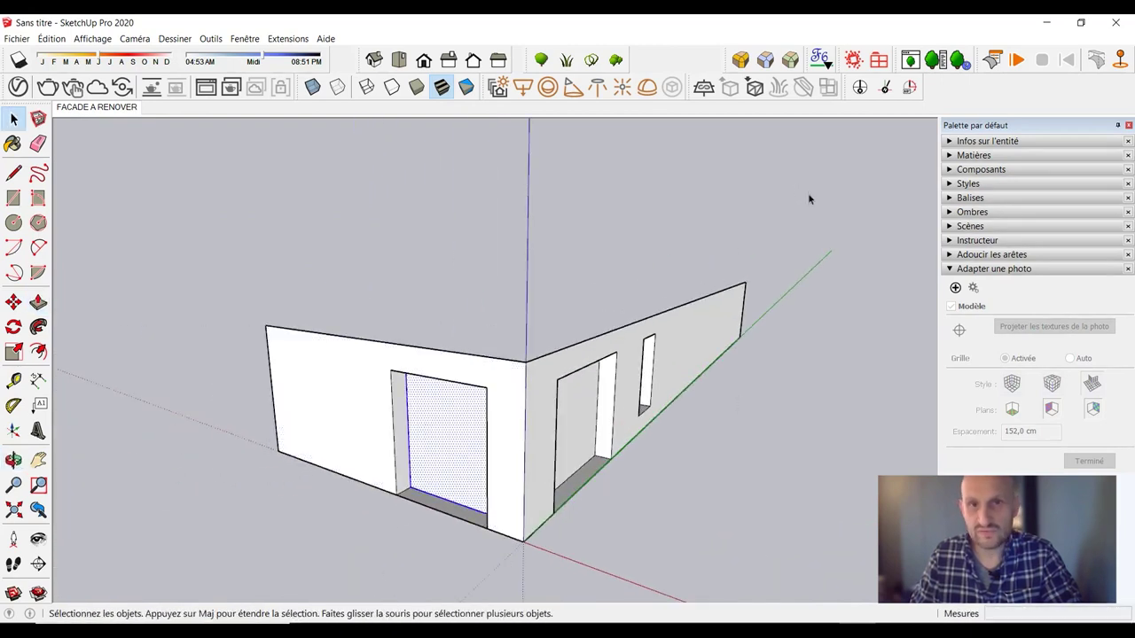
{"action": "right_click", "coordinate": [663, 63]}
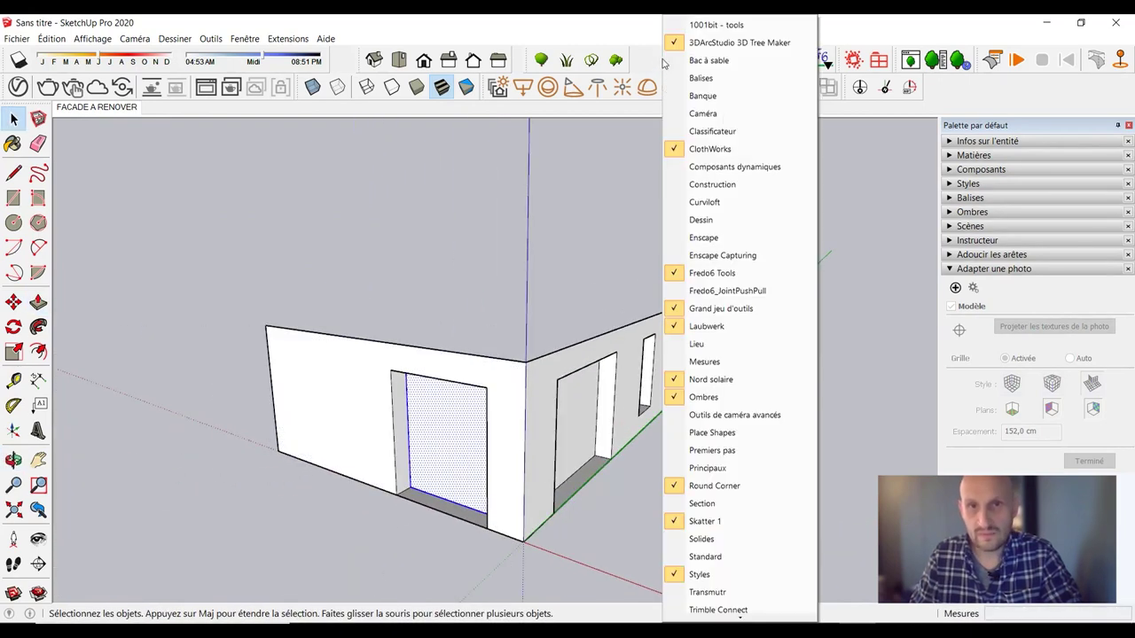
{"action": "left_click", "coordinate": [696, 22]}
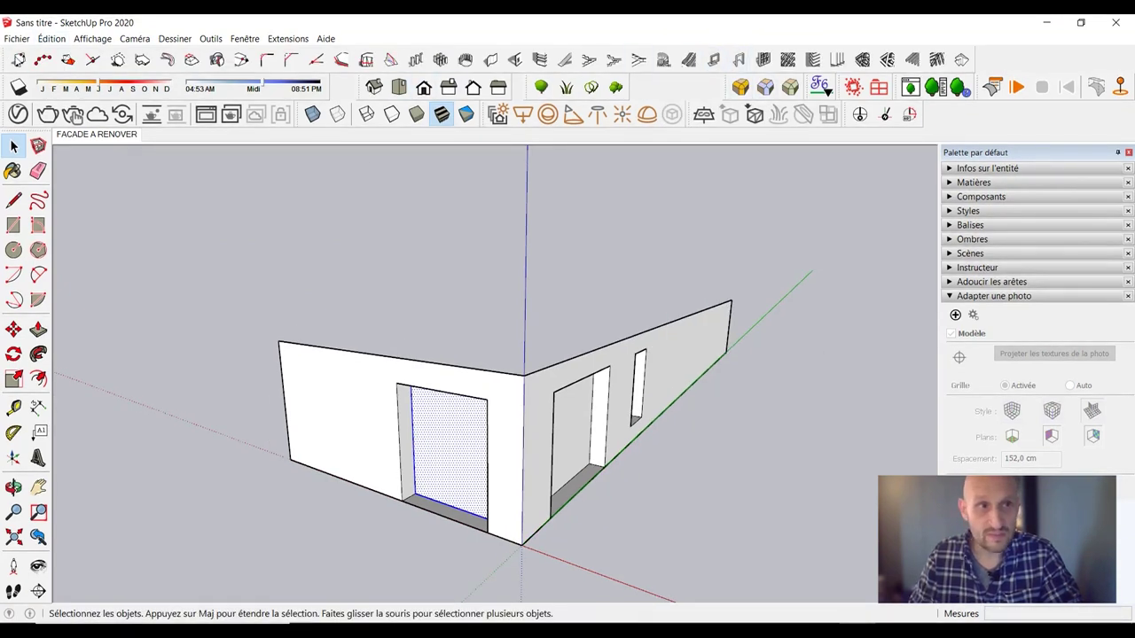
- Create a bevelled window frame 7 cm deep in the left-wall opening
{"action": "left_click", "coordinate": [714, 61]}
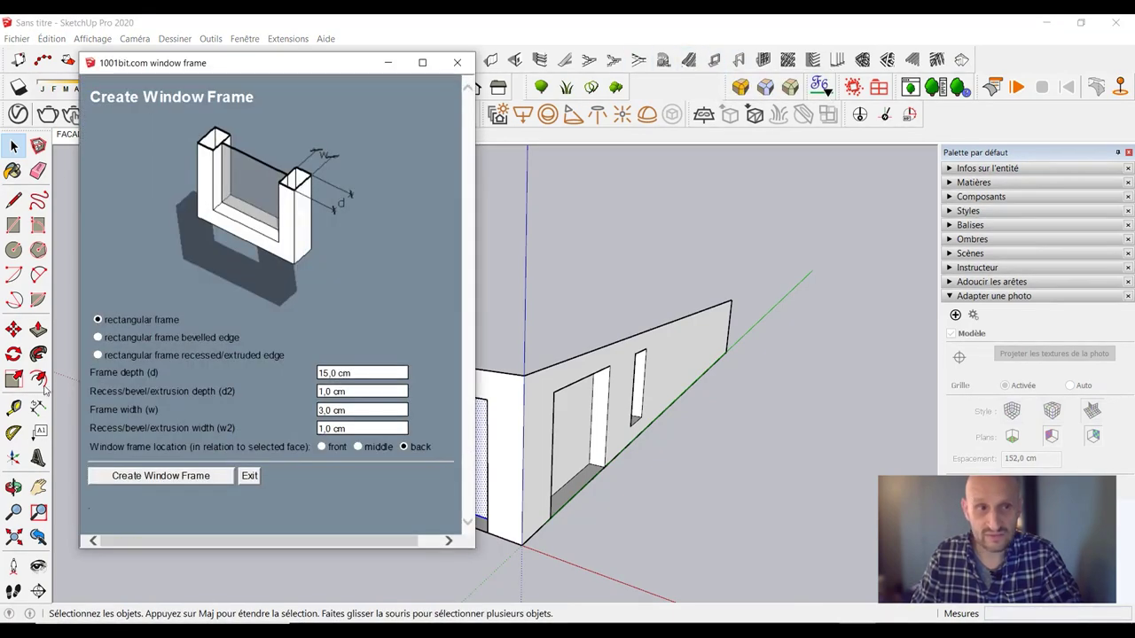
{"action": "left_click", "coordinate": [97, 338]}
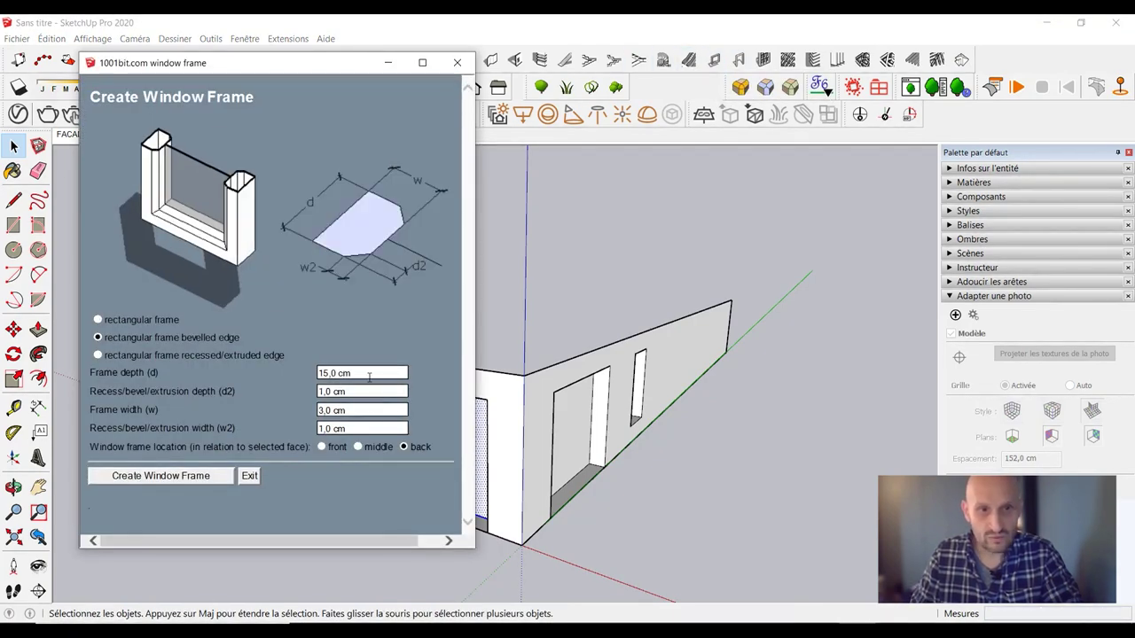
{"action": "triple_click", "coordinate": [369, 377]}
{"action": "type", "text": "7"}
{"action": "type", "text": "10"}
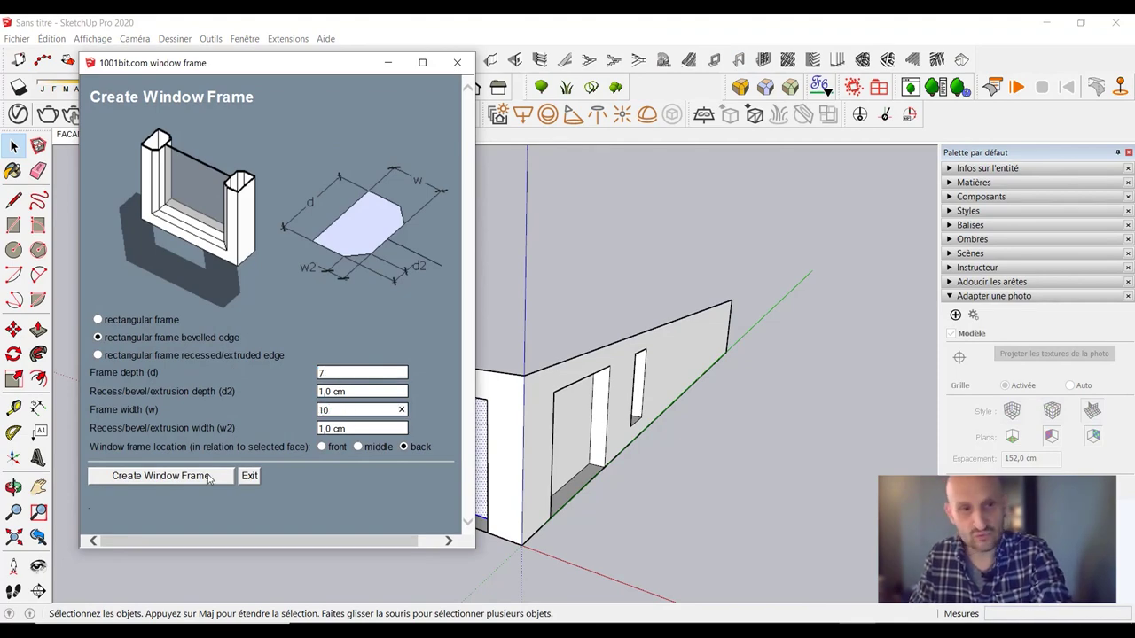
{"action": "left_click", "coordinate": [206, 480]}
{"action": "scroll", "coordinate": [445, 453], "scroll_direction": "up", "scroll_amount": 2}
{"action": "scroll", "coordinate": [446, 452], "scroll_direction": "up", "scroll_amount": 5}
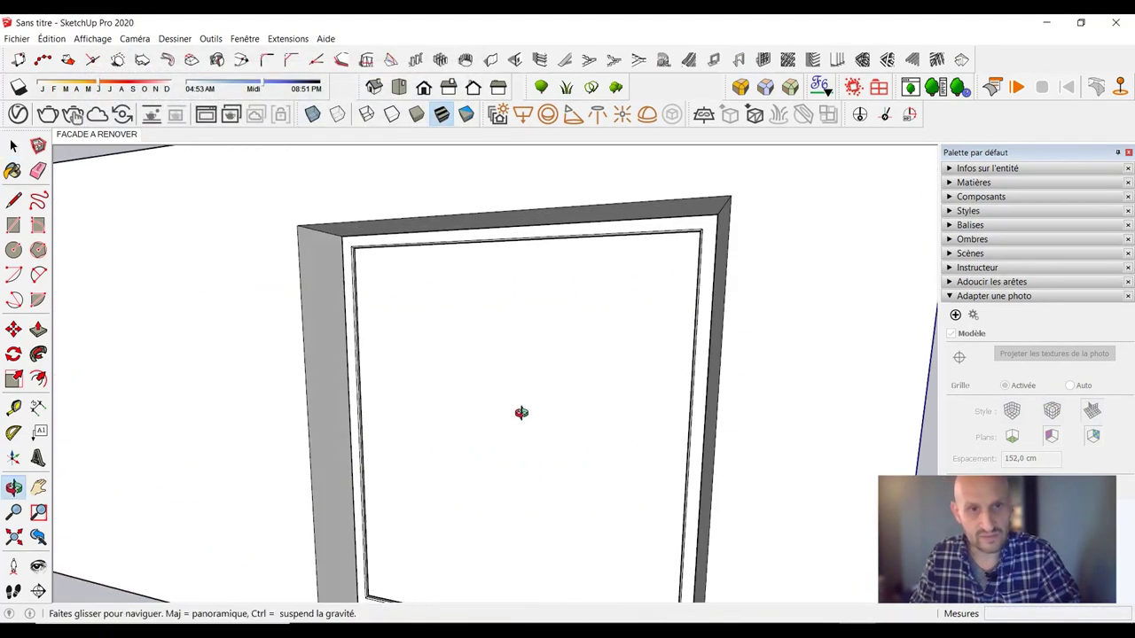
- Divide the frame's glass face into a 3×3 grid of bevelled panels 7 deep
{"action": "left_click", "coordinate": [525, 419]}
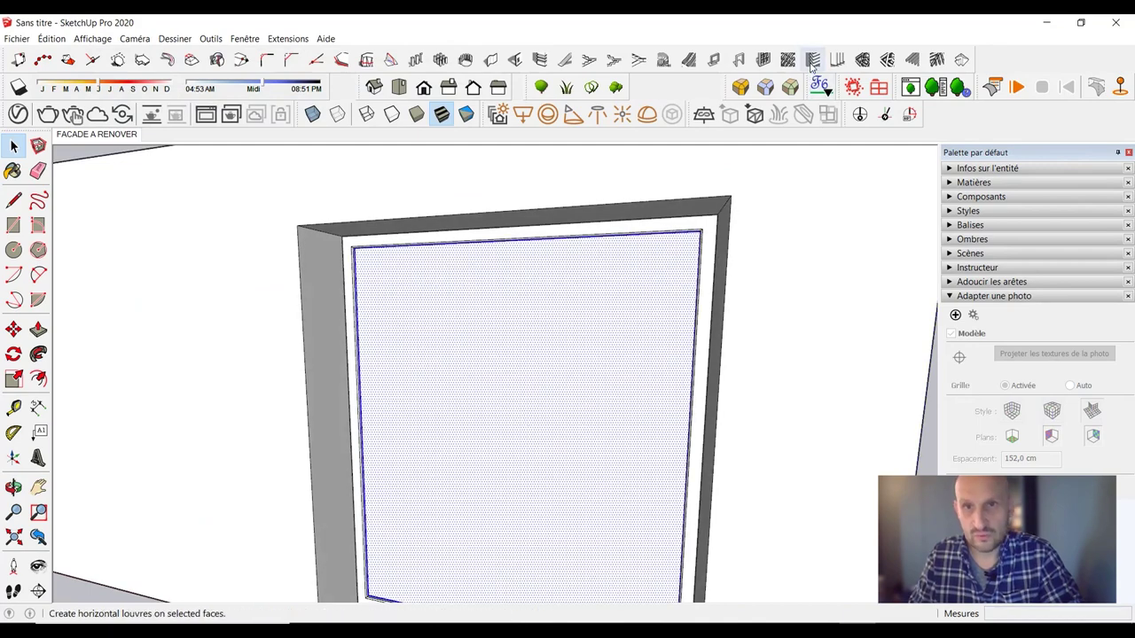
{"action": "left_click", "coordinate": [763, 59]}
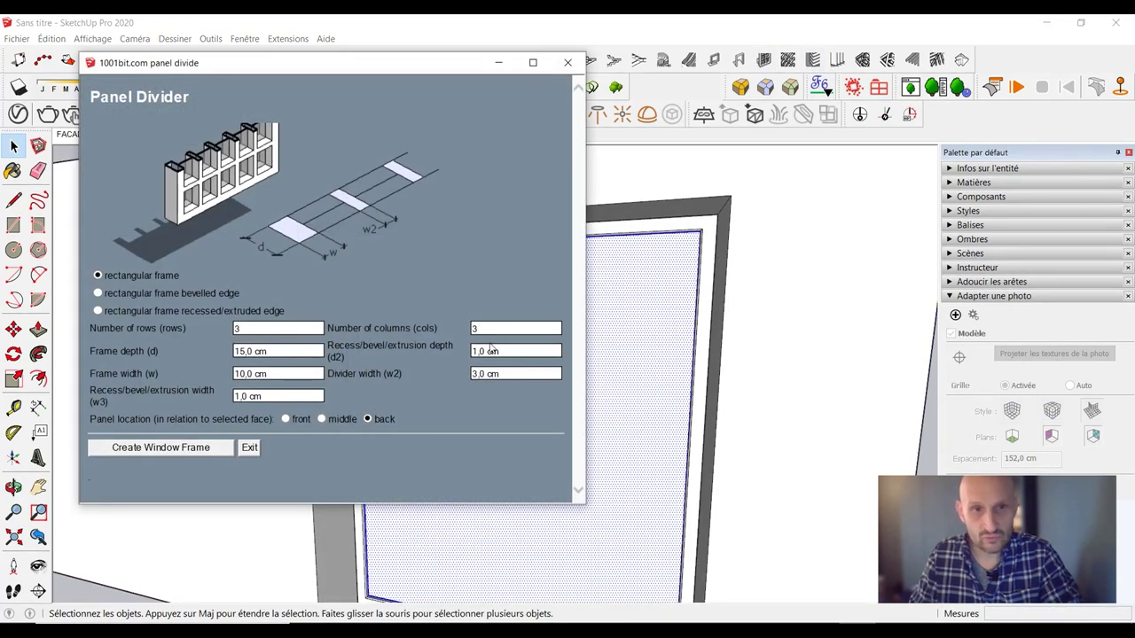
{"action": "triple_click", "coordinate": [277, 352]}
{"action": "type", "text": "7"}
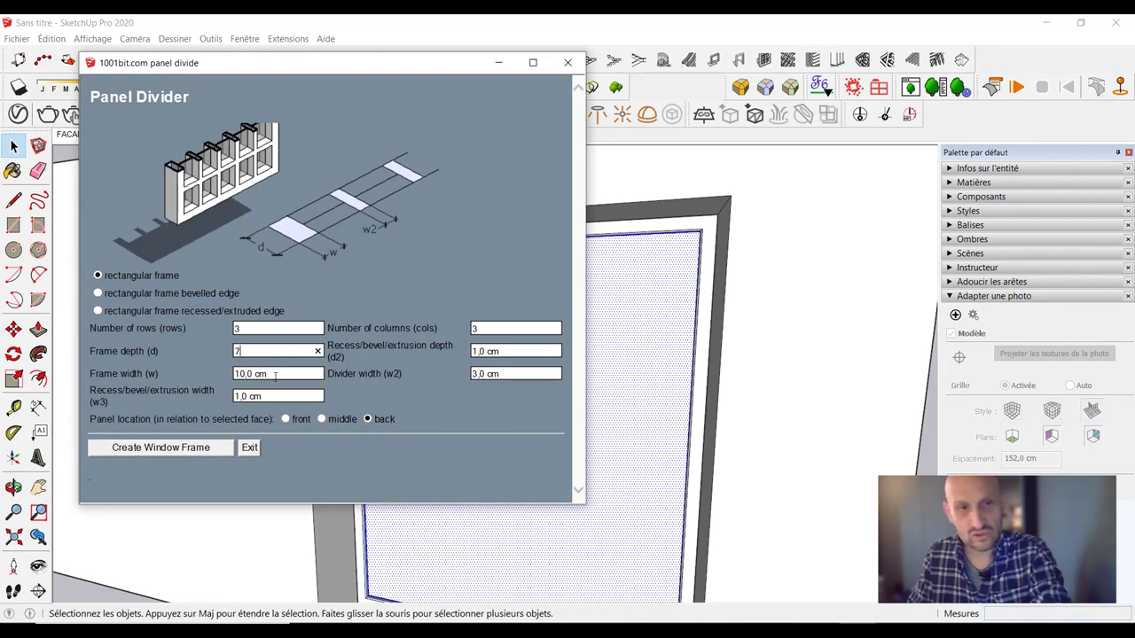
{"action": "left_click", "coordinate": [98, 294]}
{"action": "left_click", "coordinate": [512, 376]}
{"action": "type", "text": "10"}
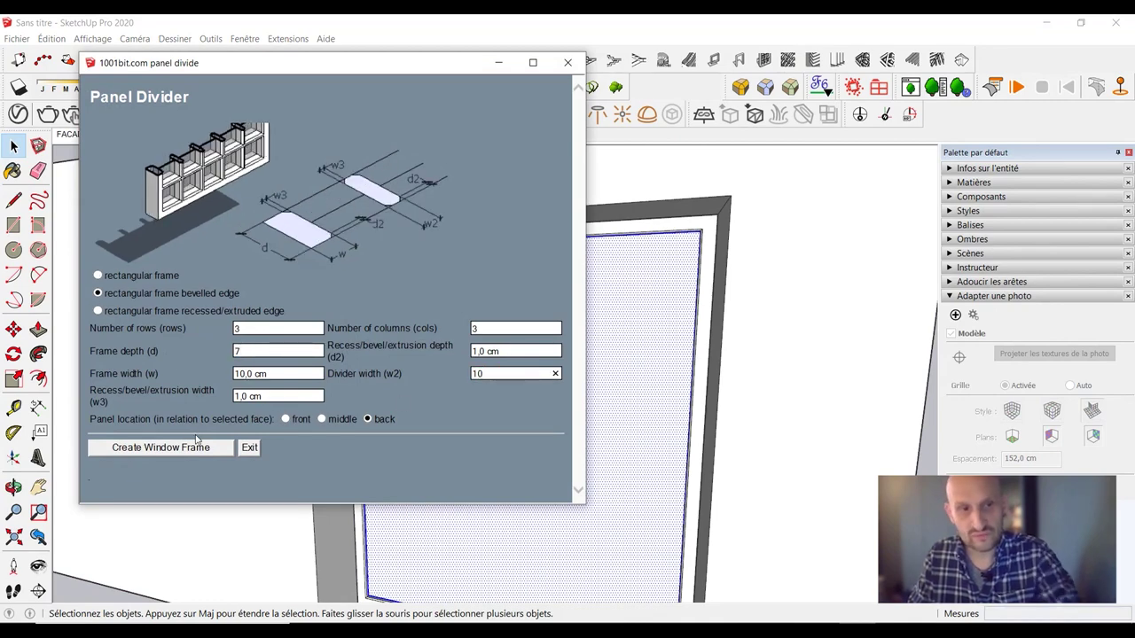
{"action": "left_click", "coordinate": [196, 441]}
{"action": "mouse_move", "coordinate": [534, 436]}
{"action": "middle_mouse_down"}
{"action": "mouse_move", "coordinate": [491, 443]}
{"action": "mouse_move", "coordinate": [605, 451]}
{"action": "mouse_move", "coordinate": [715, 401]}
{"action": "mouse_move", "coordinate": [735, 375]}
{"action": "mouse_move", "coordinate": [577, 427]}
{"action": "middle_mouse_up"}
{"action": "scroll", "coordinate": [605, 451], "scroll_direction": "down", "scroll_amount": 5}
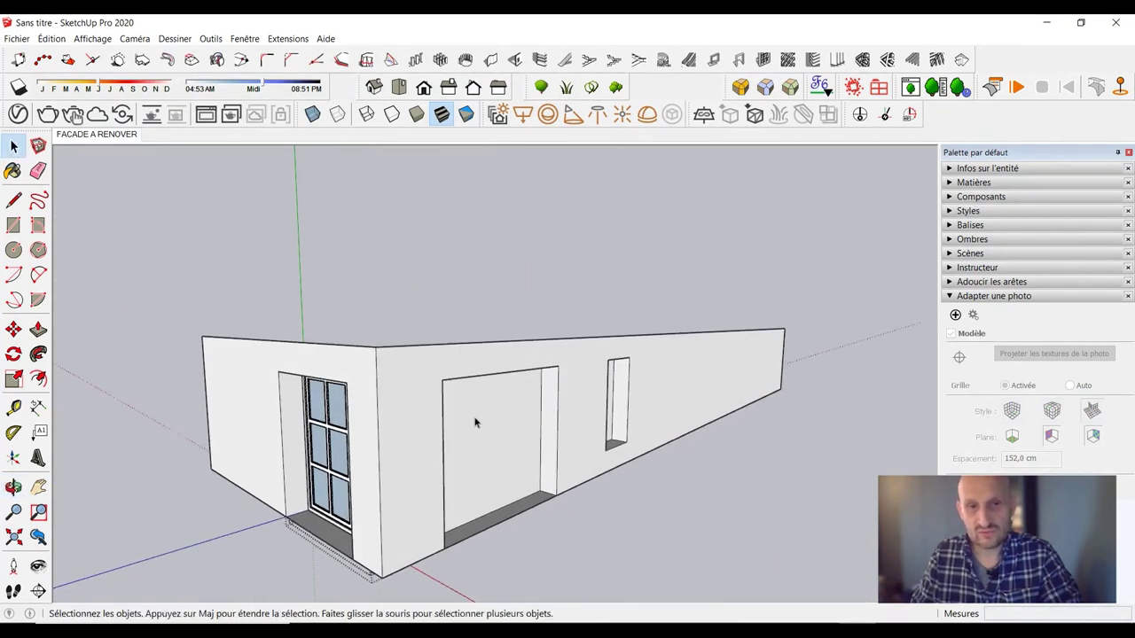
{"action": "middle_click_drag", "start_coordinate": [363, 362], "coordinate": [438, 418]}
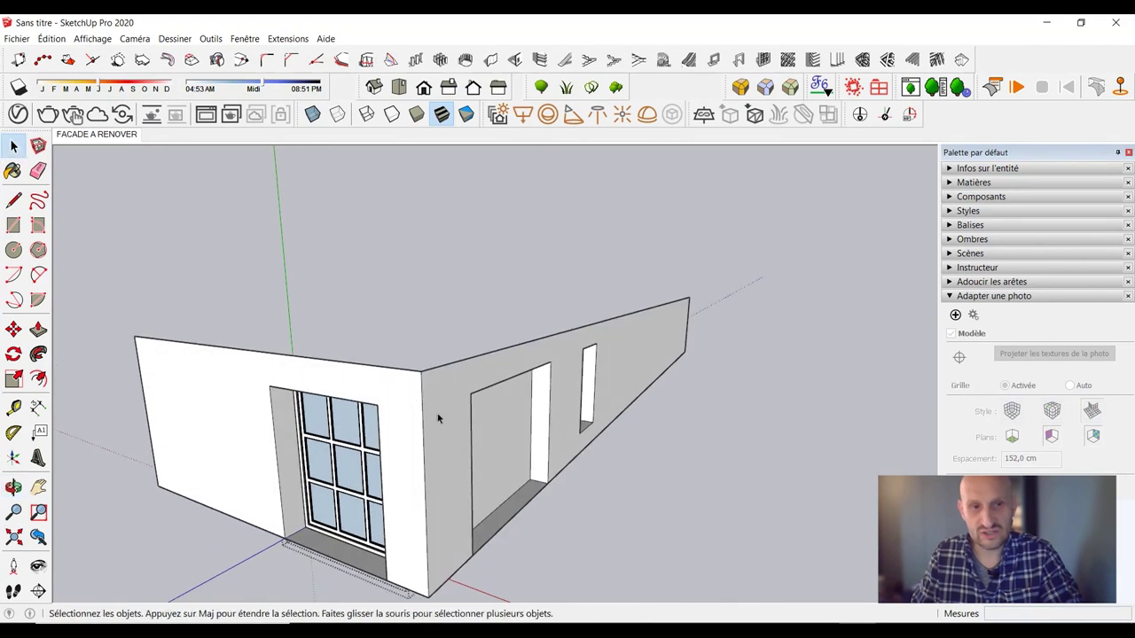
{"action": "middle_click_drag", "start_coordinate": [462, 526], "coordinate": [465, 472]}
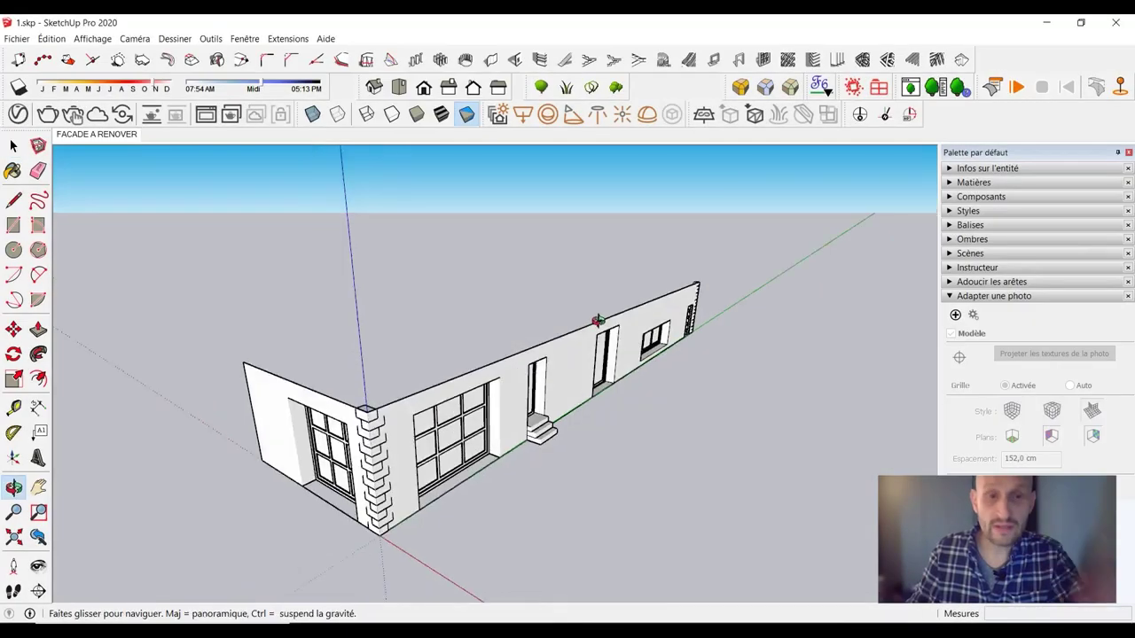
{"action": "middle_click_drag", "start_coordinate": [599, 321], "coordinate": [324, 410]}
{"action": "scroll", "coordinate": [325, 410], "scroll_direction": "up", "scroll_amount": 3}
{"action": "scroll", "coordinate": [505, 396], "scroll_direction": "up", "scroll_amount": 3}
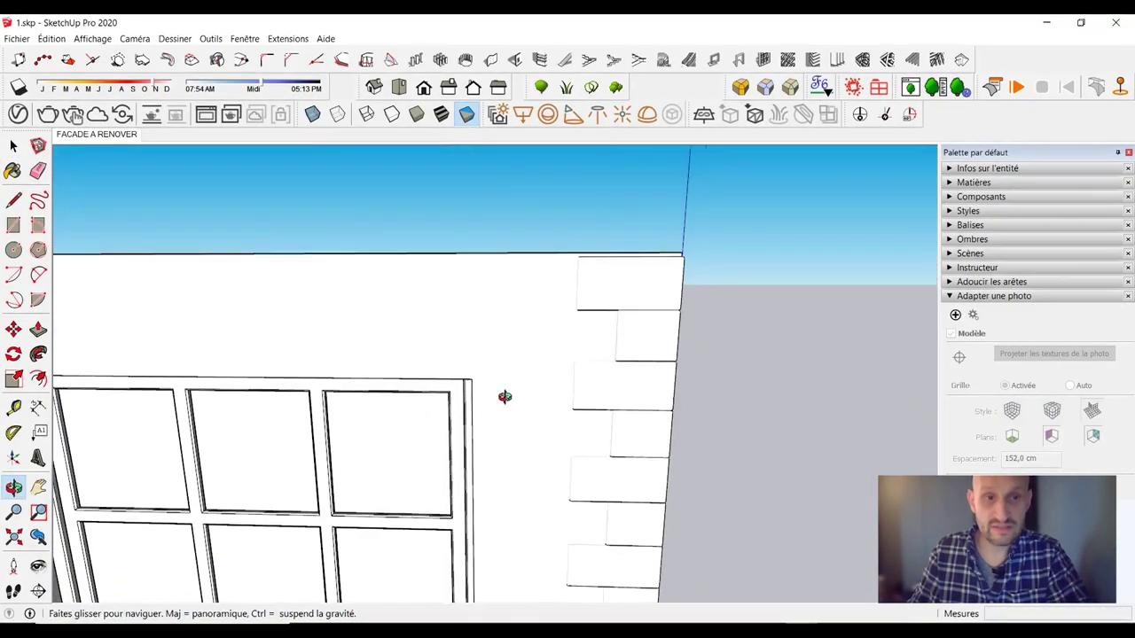
{"action": "scroll", "coordinate": [504, 397], "scroll_direction": "down", "scroll_amount": 5}
{"action": "mouse_move", "coordinate": [515, 425]}
{"action": "middle_mouse_down"}
{"action": "mouse_move", "coordinate": [488, 471]}
{"action": "mouse_move", "coordinate": [532, 477]}
{"action": "mouse_move", "coordinate": [572, 464]}
{"action": "middle_mouse_up"}
{"action": "scroll", "coordinate": [489, 471], "scroll_direction": "up", "scroll_amount": 4}
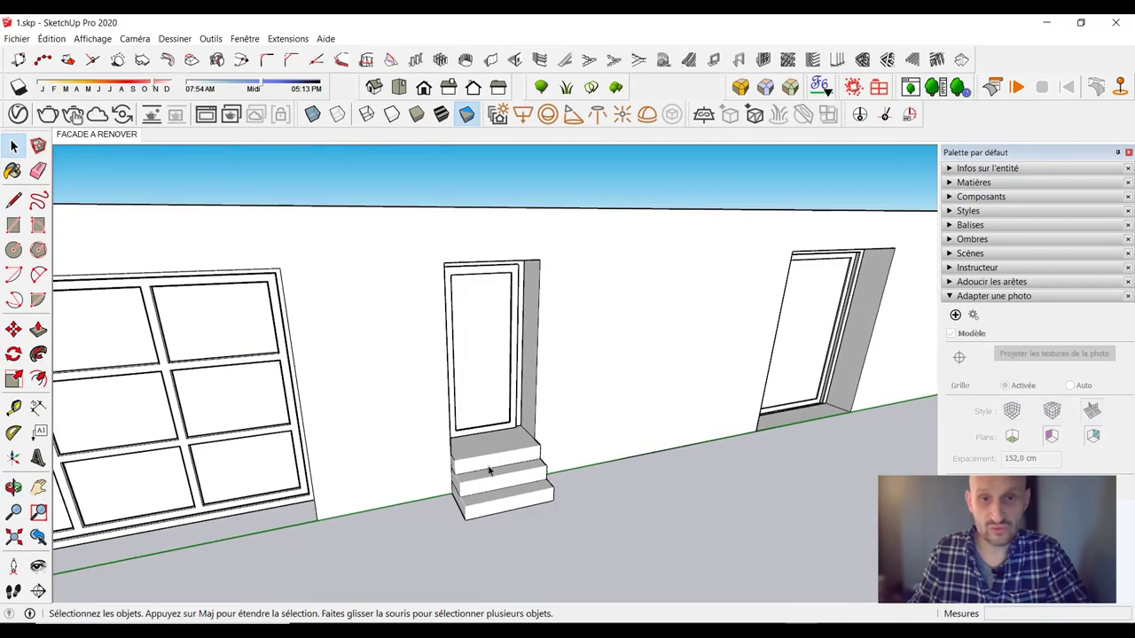
{"action": "scroll", "coordinate": [700, 415], "scroll_direction": "up", "scroll_amount": 3}
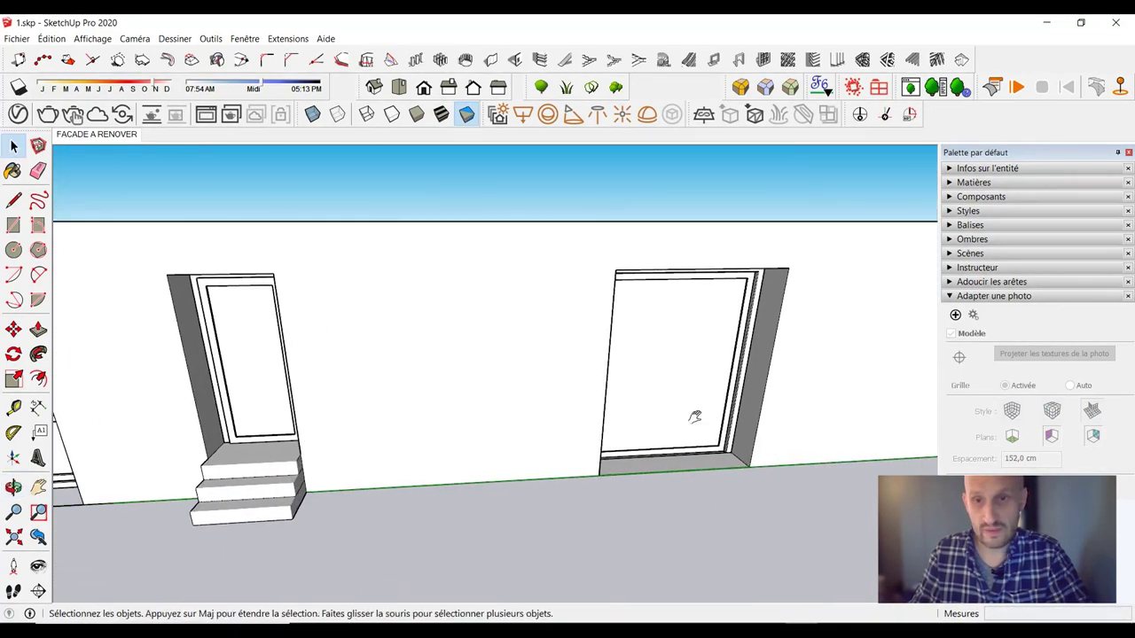
{"action": "middle_click_drag", "start_coordinate": [689, 413], "coordinate": [362, 428], "text": "shift"}
{"action": "scroll", "coordinate": [473, 443], "scroll_direction": "down", "scroll_amount": 4}
{"action": "middle_click_drag", "start_coordinate": [474, 444], "coordinate": [638, 372]}
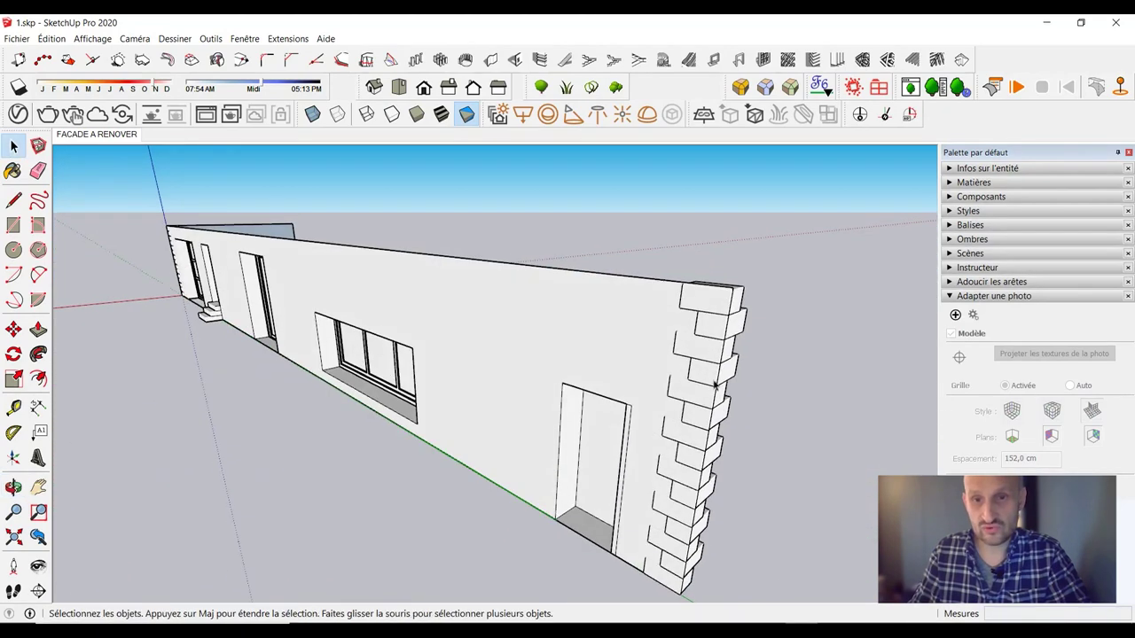
{"action": "left_click", "coordinate": [718, 308]}
{"action": "mouse_move", "coordinate": [473, 355]}
{"action": "middle_mouse_down"}
{"action": "mouse_move", "coordinate": [532, 372]}
{"action": "mouse_move", "coordinate": [621, 324]}
{"action": "middle_mouse_up"}
{"action": "scroll", "coordinate": [532, 372], "scroll_direction": "down", "scroll_amount": 3}
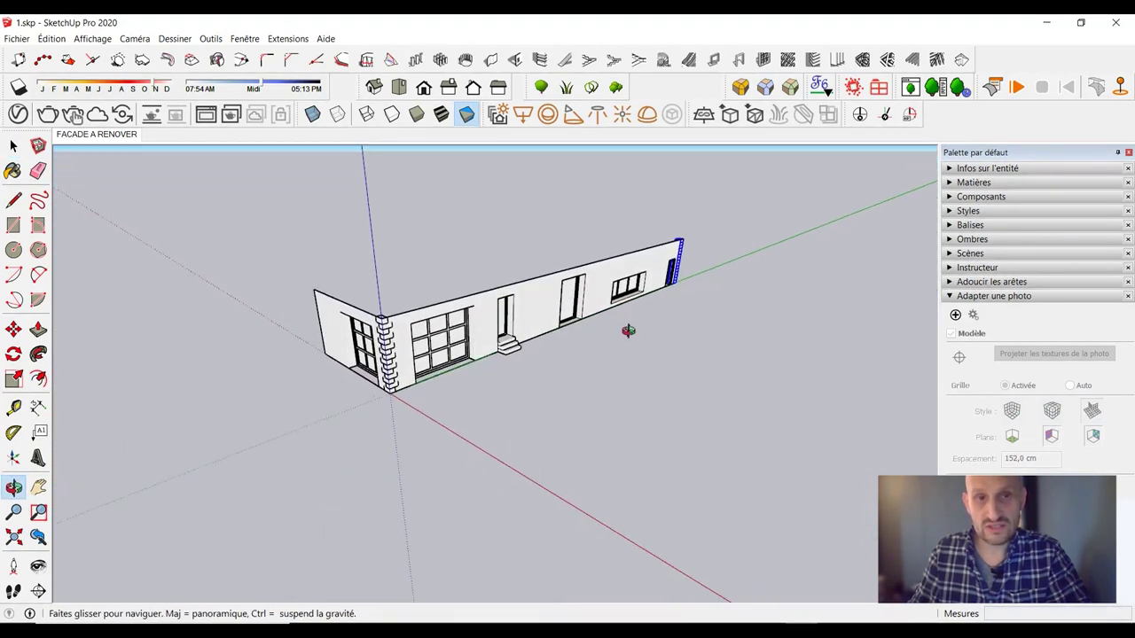
- Show the model with textures and list the Pierre stone materials
{"action": "left_click", "coordinate": [442, 113]}
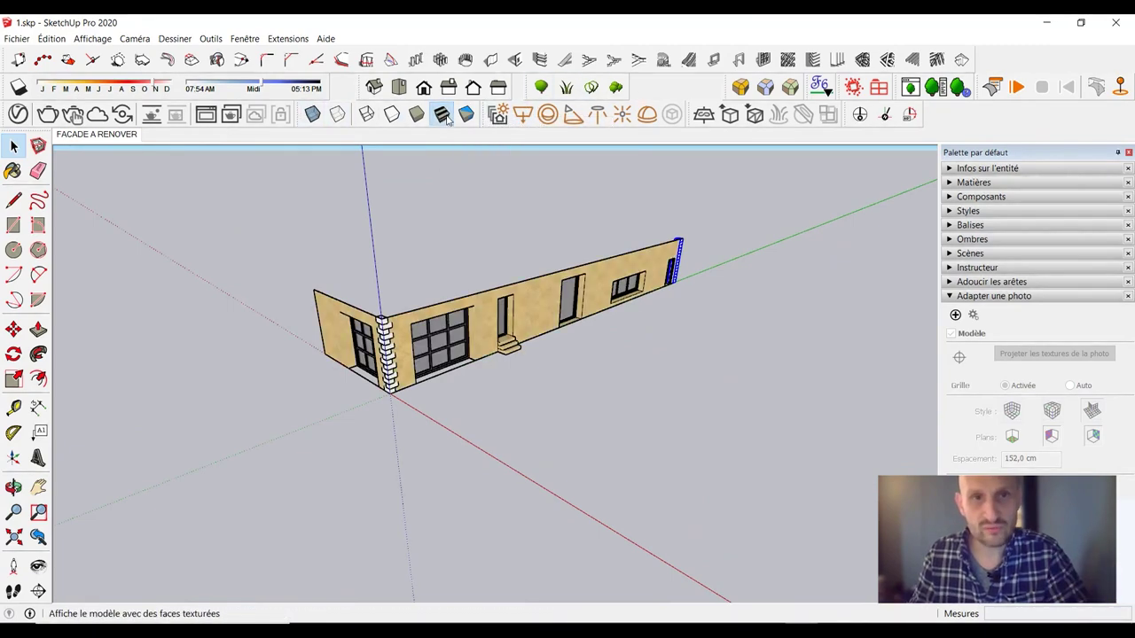
{"action": "middle_click_drag", "start_coordinate": [869, 293], "coordinate": [907, 331]}
{"action": "scroll", "coordinate": [621, 337], "scroll_direction": "up", "scroll_amount": 3}
{"action": "middle_click_drag", "start_coordinate": [674, 302], "coordinate": [761, 272]}
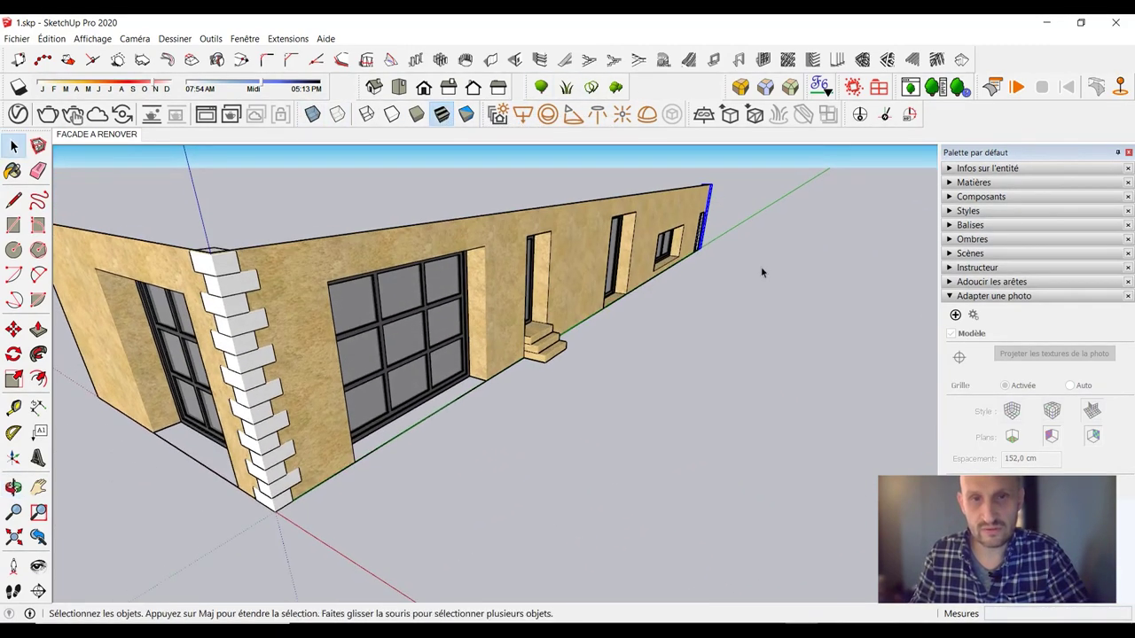
{"action": "left_click", "coordinate": [988, 183]}
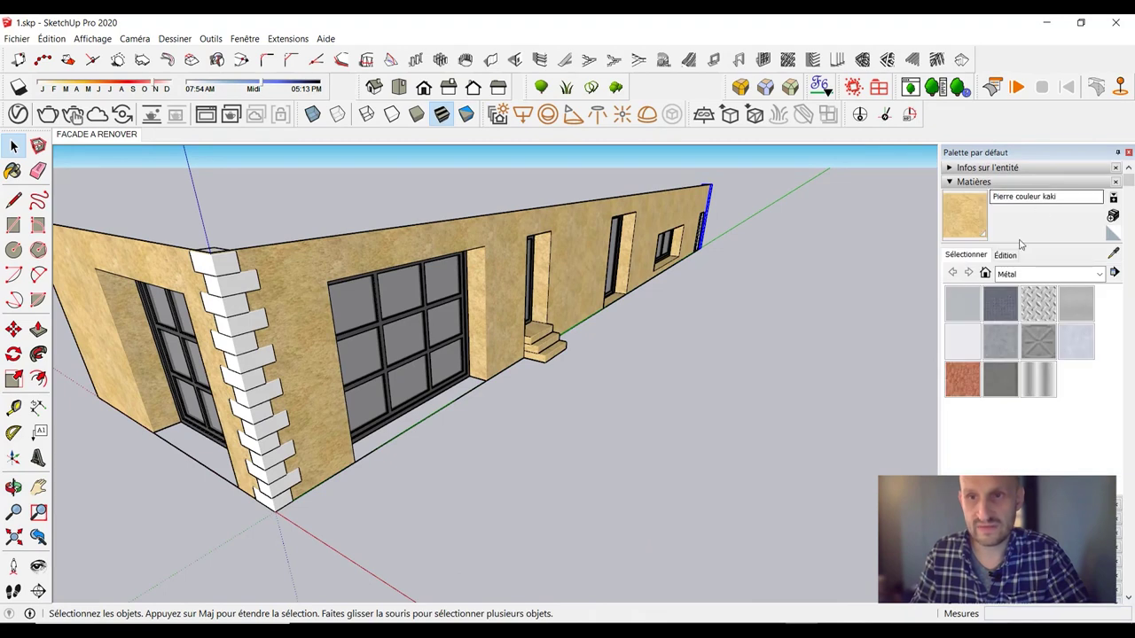
{"action": "left_click", "coordinate": [1017, 276]}
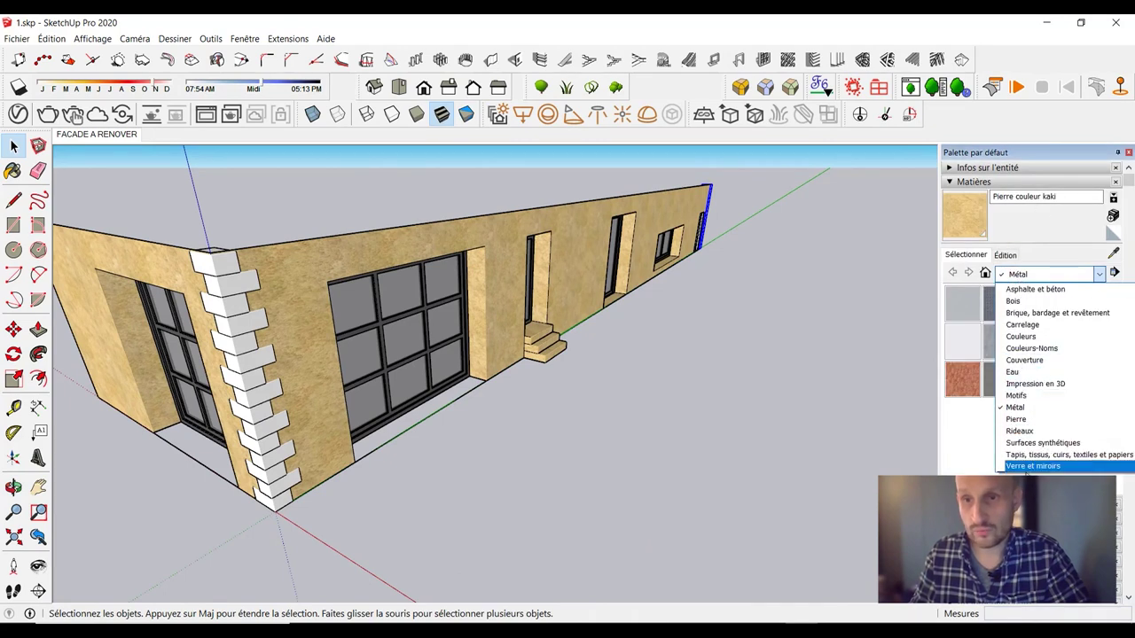
{"action": "left_click", "coordinate": [1021, 420]}
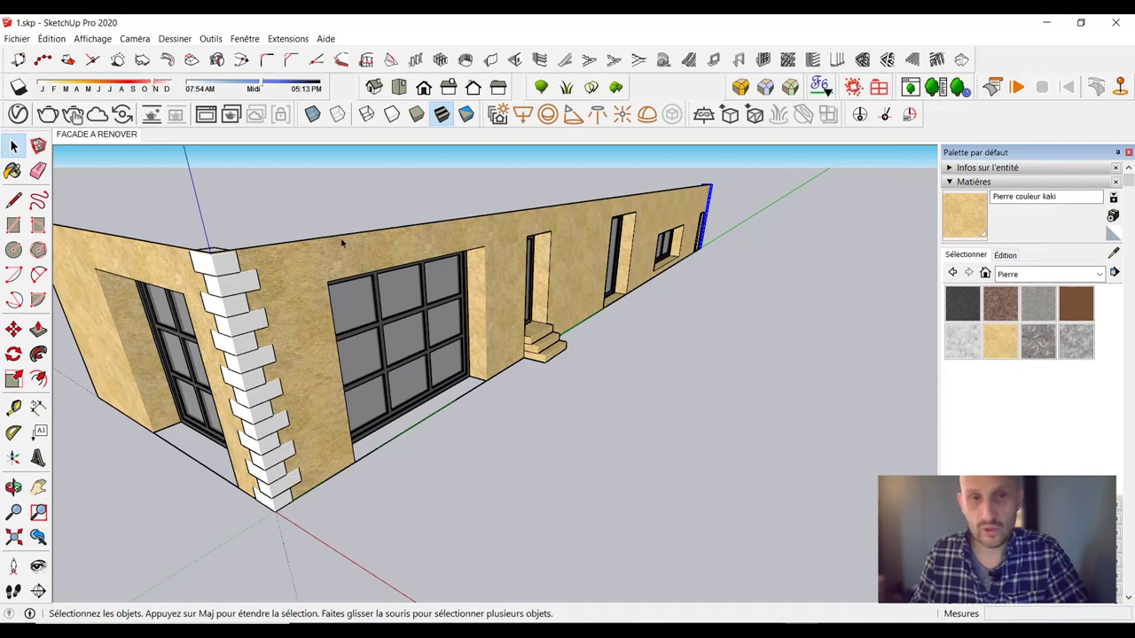
- Browse the Tapis, tissus and then the Verre et miroirs material categories
{"action": "mouse_move", "coordinate": [342, 244]}
{"action": "middle_mouse_down"}
{"action": "mouse_move", "coordinate": [443, 208]}
{"action": "mouse_move", "coordinate": [263, 284]}
{"action": "mouse_move", "coordinate": [474, 342]}
{"action": "mouse_move", "coordinate": [329, 349]}
{"action": "mouse_move", "coordinate": [322, 415]}
{"action": "middle_mouse_up"}
{"action": "scroll", "coordinate": [263, 284], "scroll_direction": "up", "scroll_amount": 2}
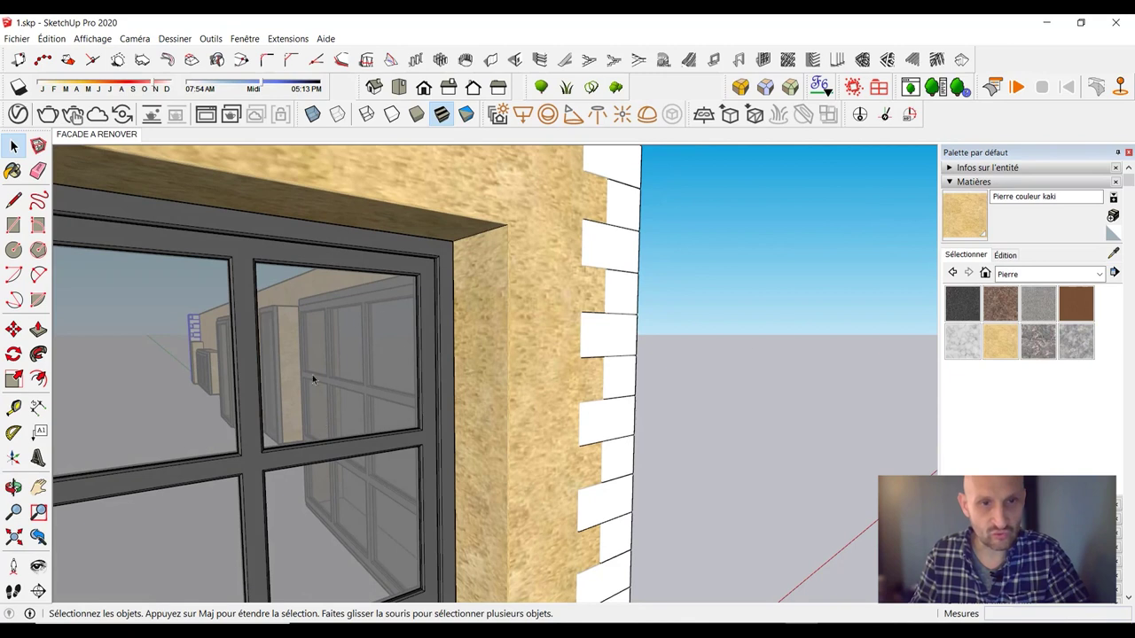
{"action": "left_click", "coordinate": [1046, 274]}
{"action": "left_click", "coordinate": [1046, 455]}
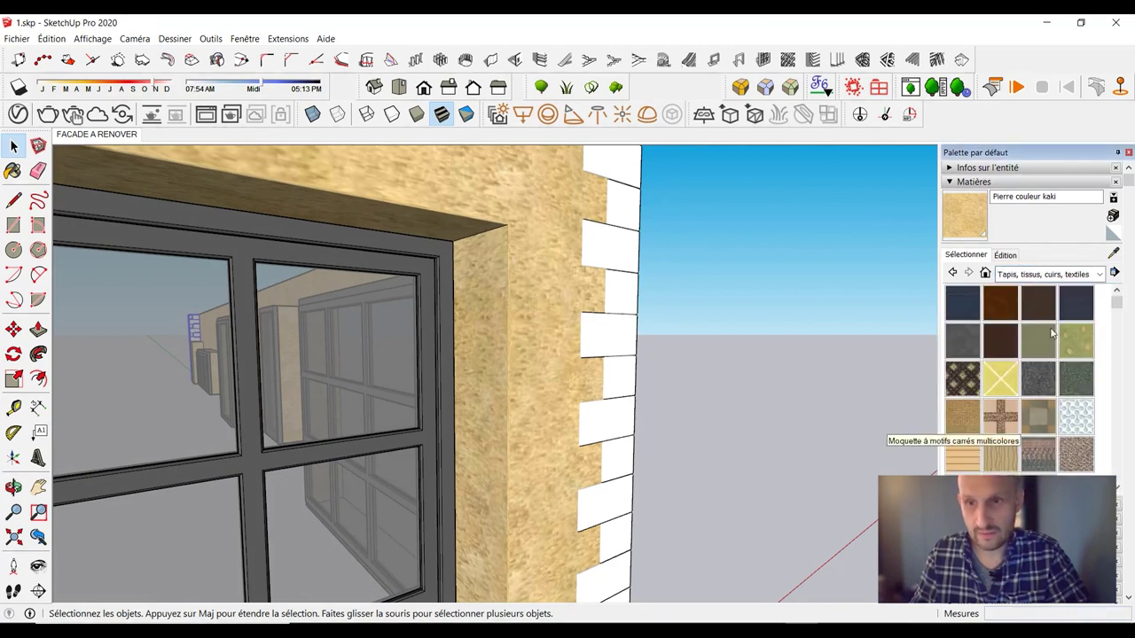
{"action": "left_click", "coordinate": [1046, 274]}
{"action": "left_click", "coordinate": [1029, 463]}
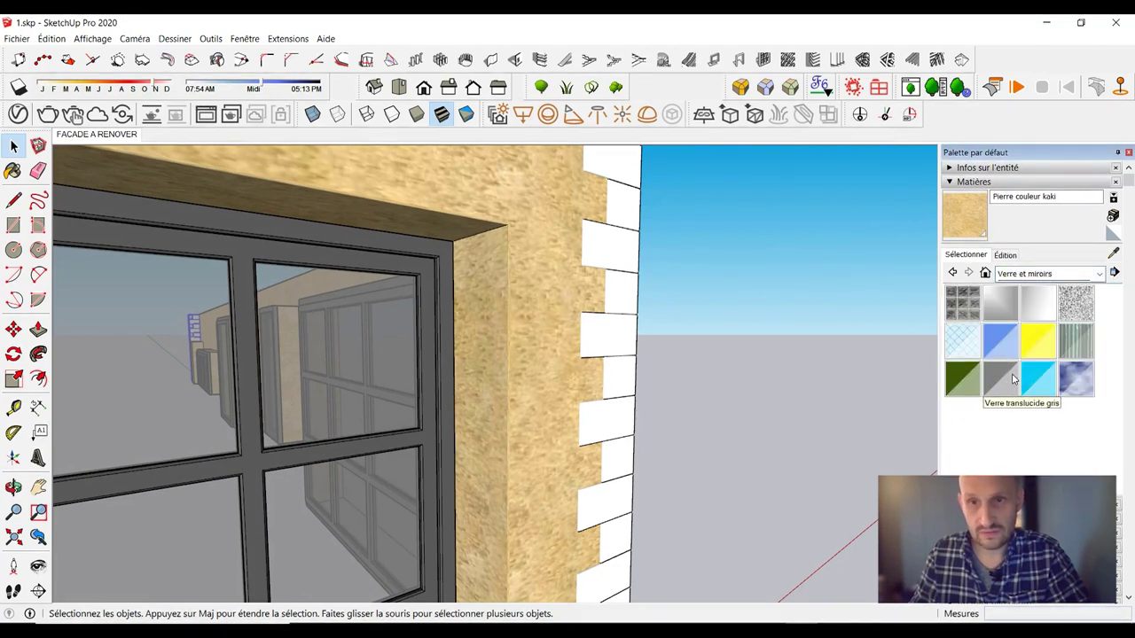
{"action": "scroll", "coordinate": [440, 235], "scroll_direction": "down", "scroll_amount": 3}
{"action": "scroll", "coordinate": [532, 337], "scroll_direction": "down", "scroll_amount": 3}
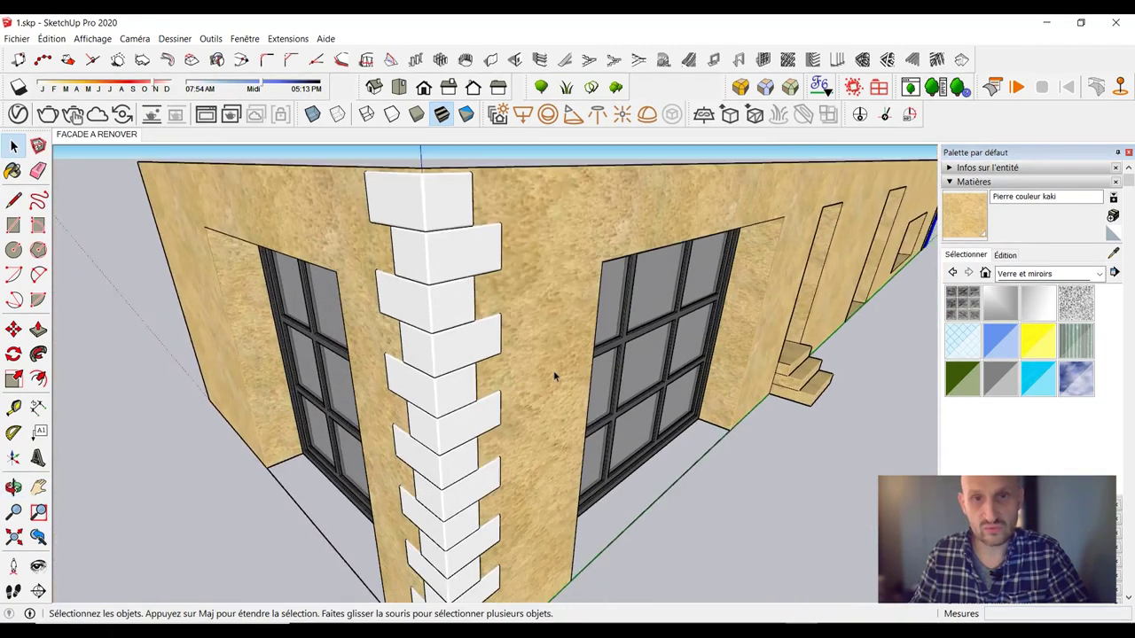
{"action": "scroll", "coordinate": [577, 362], "scroll_direction": "down", "scroll_amount": 2}
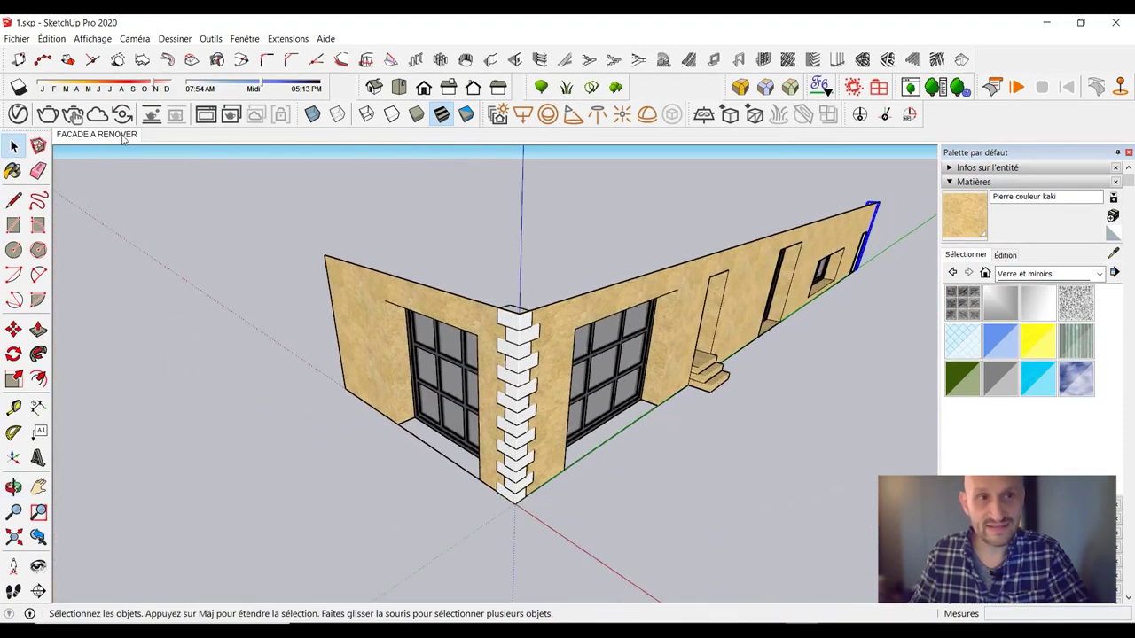
- Switch to the FACADE A RENOVER scene, collapse Matières and expand the Styles panel
{"action": "left_click", "coordinate": [88, 135]}
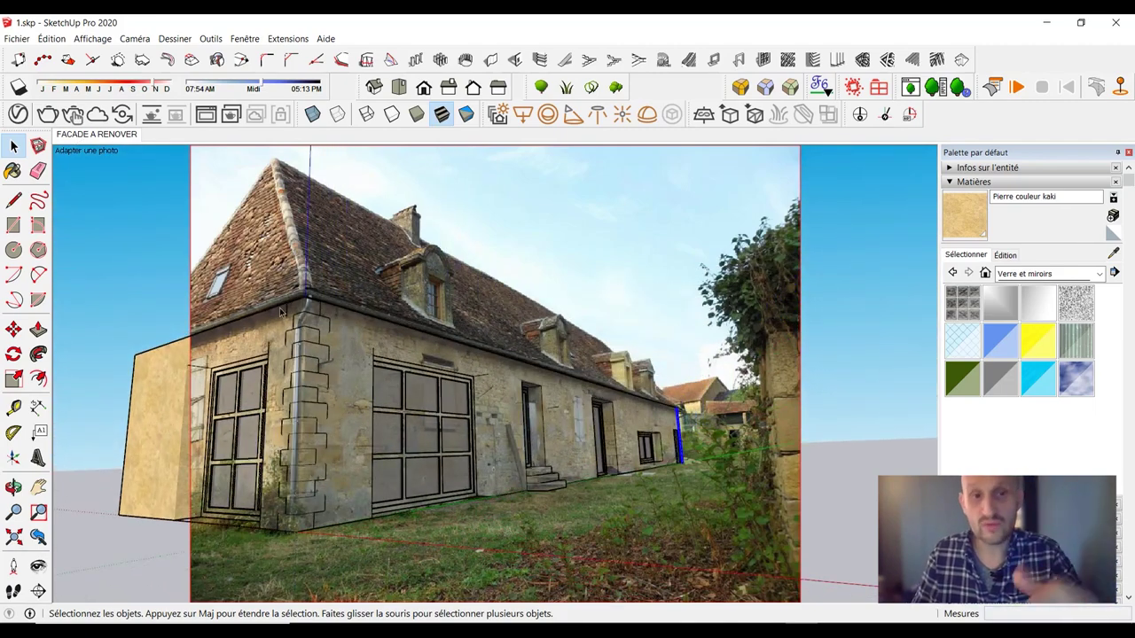
{"action": "left_click", "coordinate": [994, 185]}
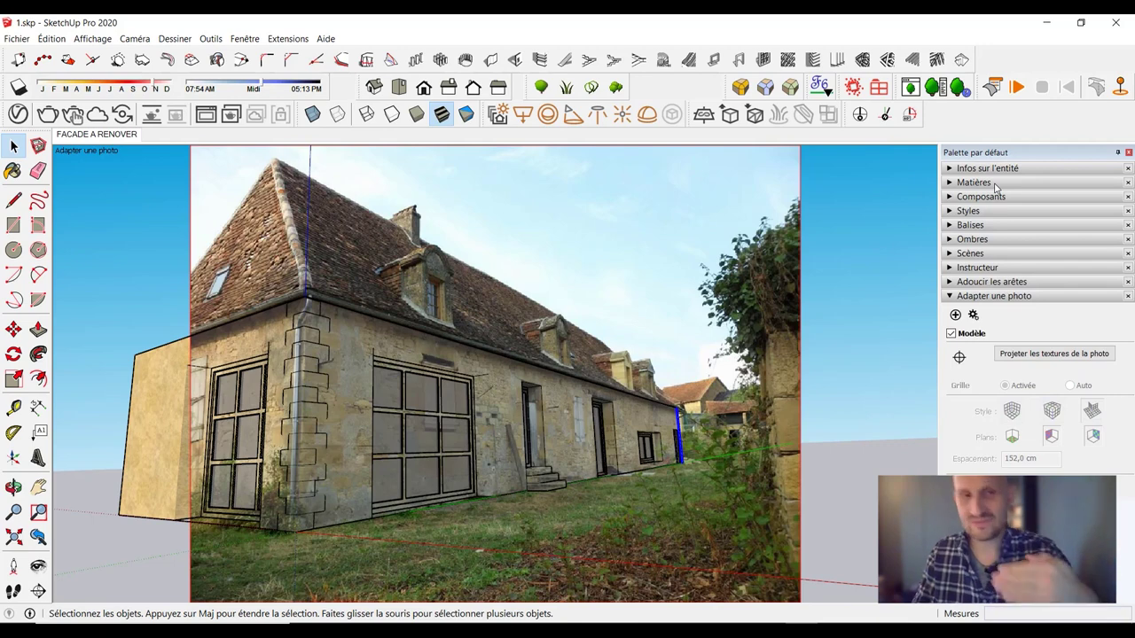
{"action": "left_click", "coordinate": [969, 211]}
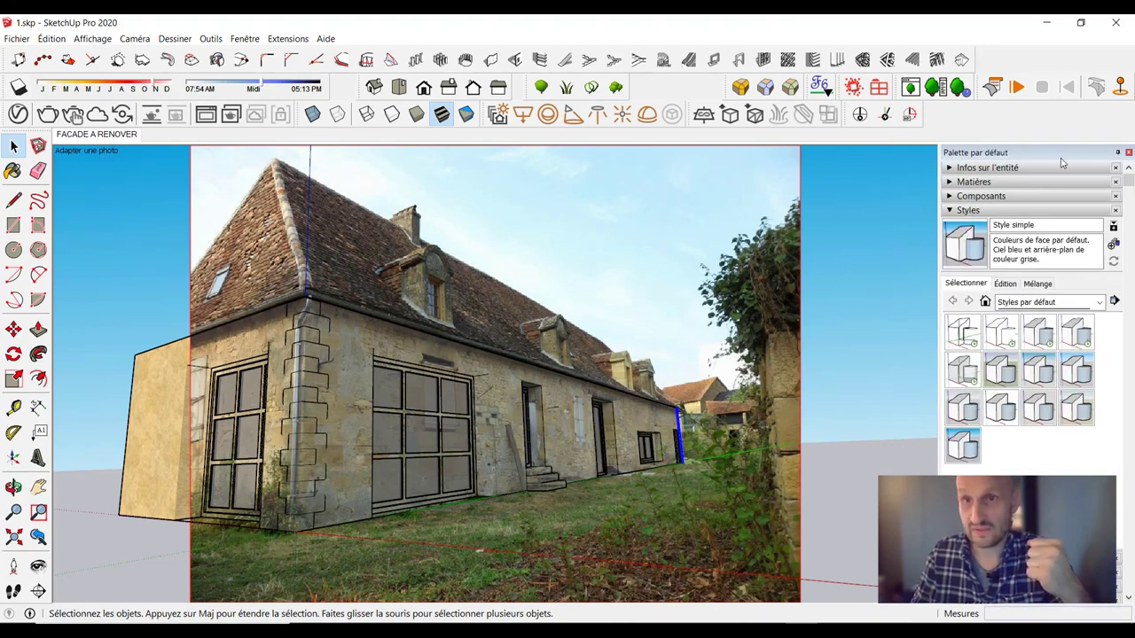
- Turn off Arêtes and Profils in the Styles edge settings
{"action": "left_click", "coordinate": [244, 39]}
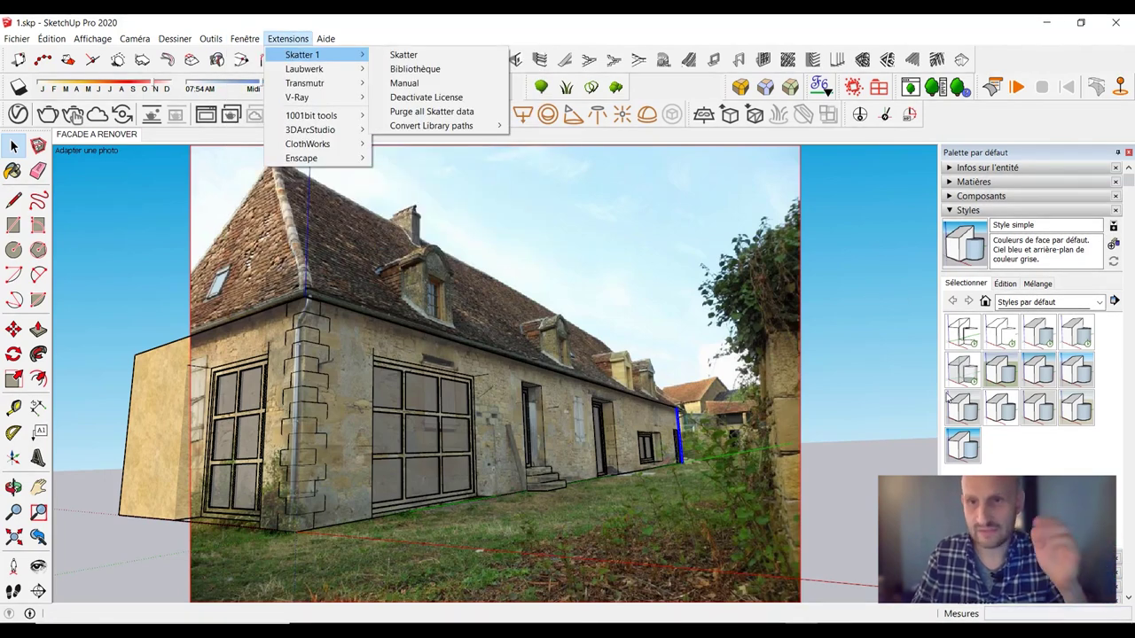
{"action": "mouse_move", "coordinate": [302, 55]}
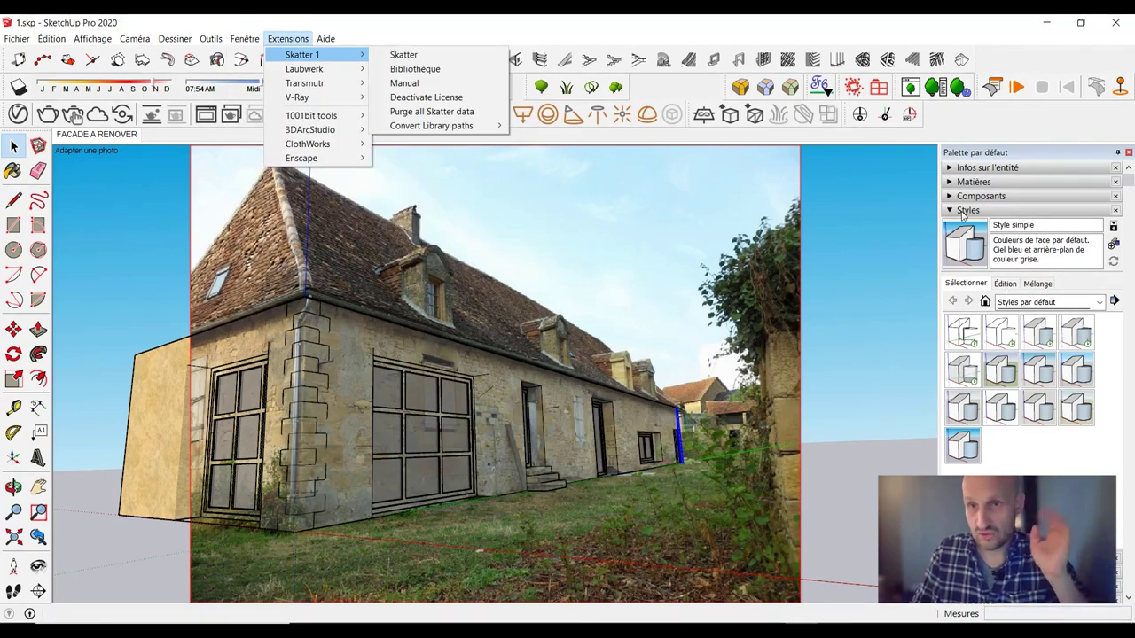
{"action": "left_click", "coordinate": [968, 211]}
{"action": "left_click", "coordinate": [970, 215]}
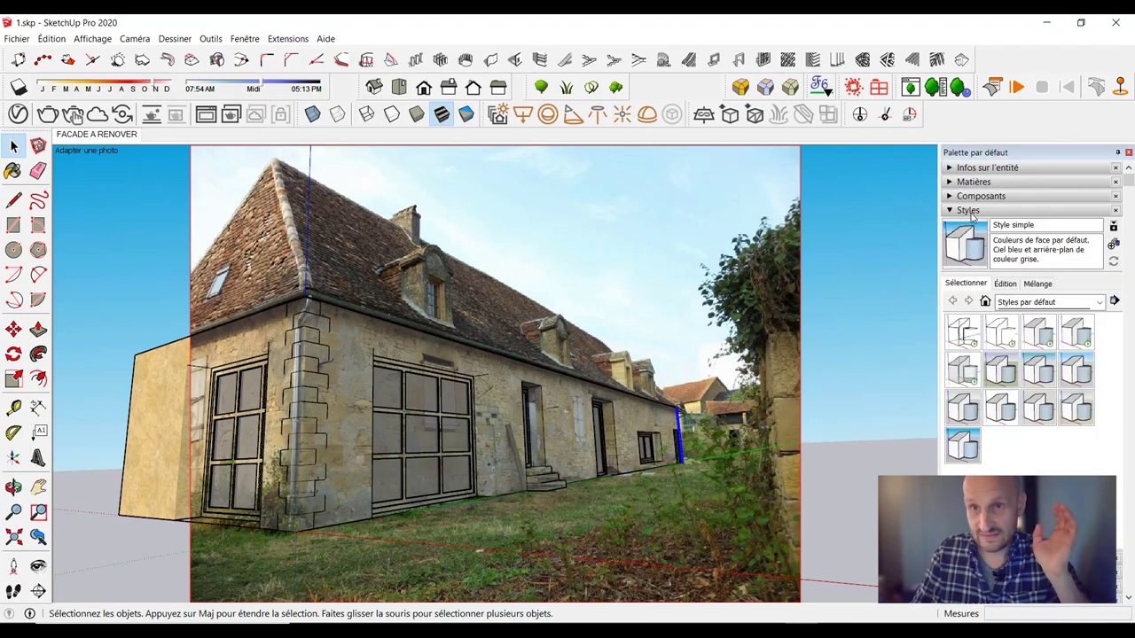
{"action": "left_click", "coordinate": [1008, 285]}
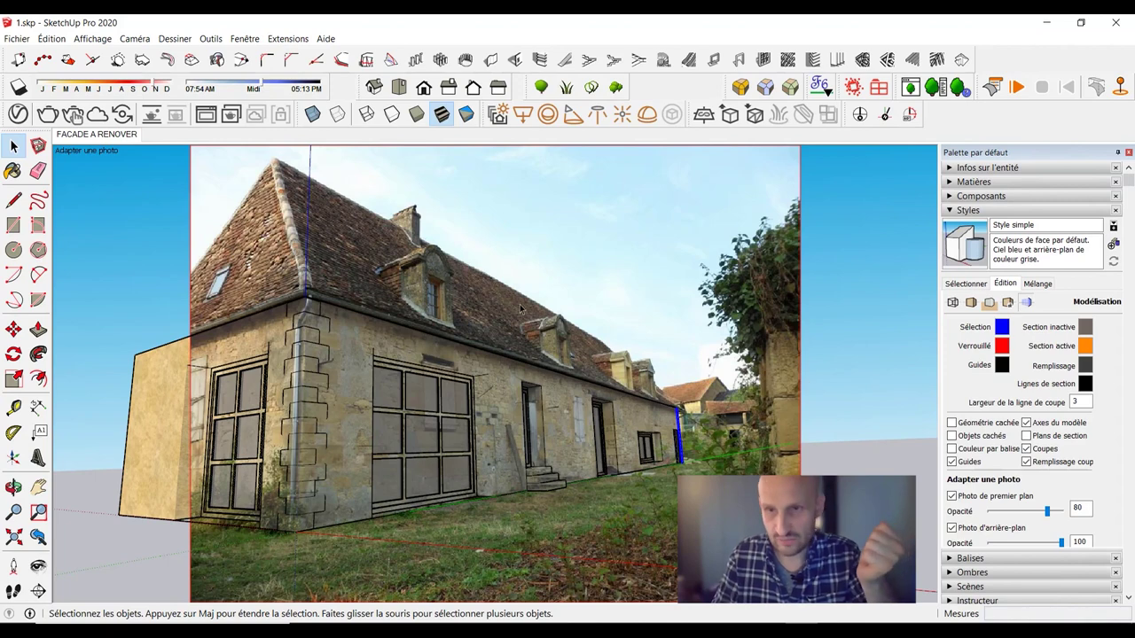
{"action": "left_click", "coordinate": [952, 302]}
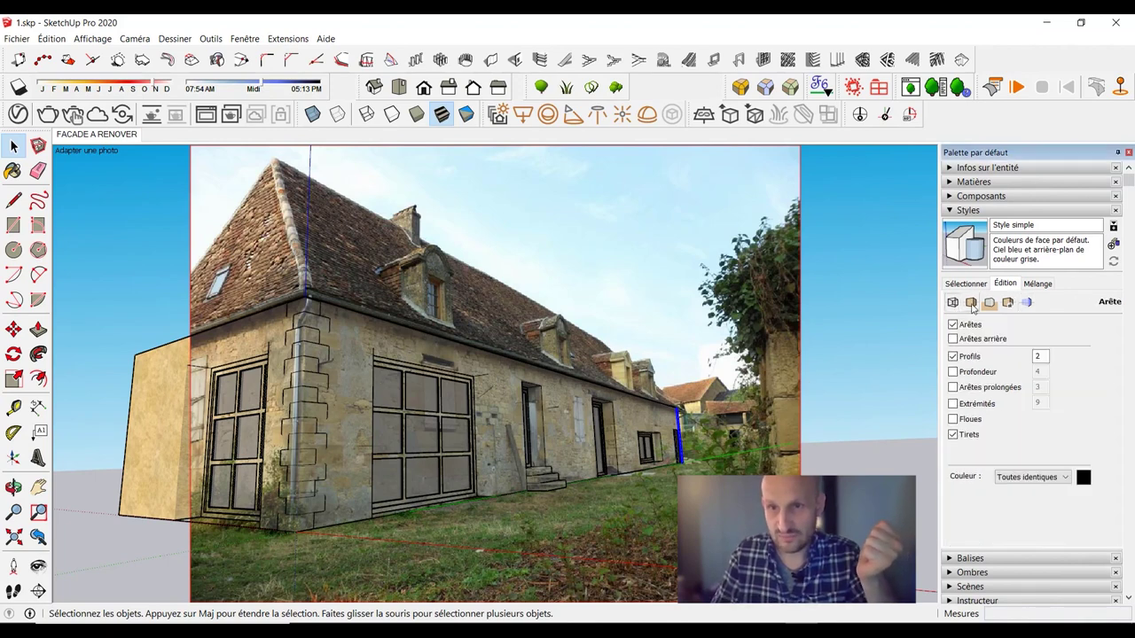
{"action": "left_click", "coordinate": [989, 303]}
{"action": "left_click", "coordinate": [989, 304]}
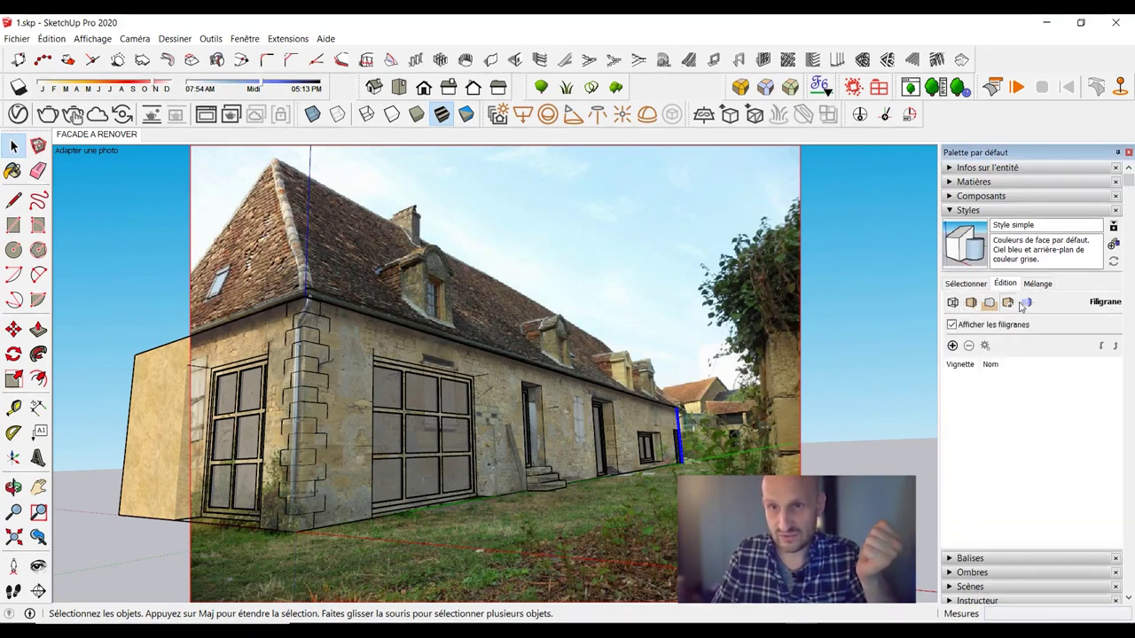
{"action": "left_click", "coordinate": [953, 304]}
{"action": "left_click", "coordinate": [953, 324]}
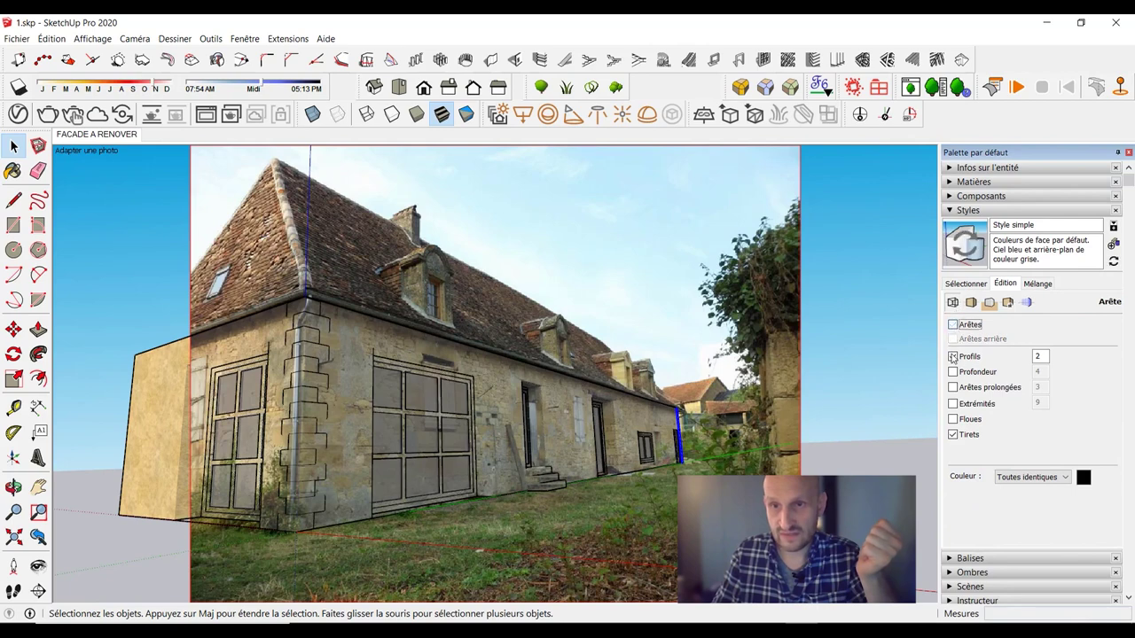
{"action": "left_click", "coordinate": [953, 356]}
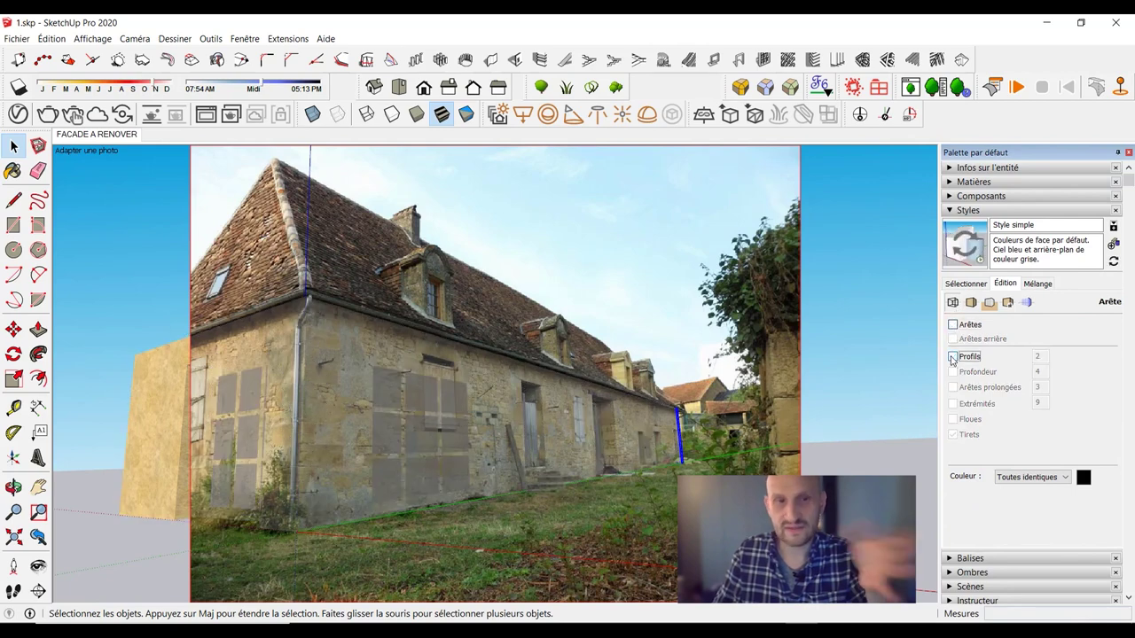
- Uncheck Photo de premier plan and return to the FACADE A RENOVER scene
{"action": "left_click", "coordinate": [1026, 305]}
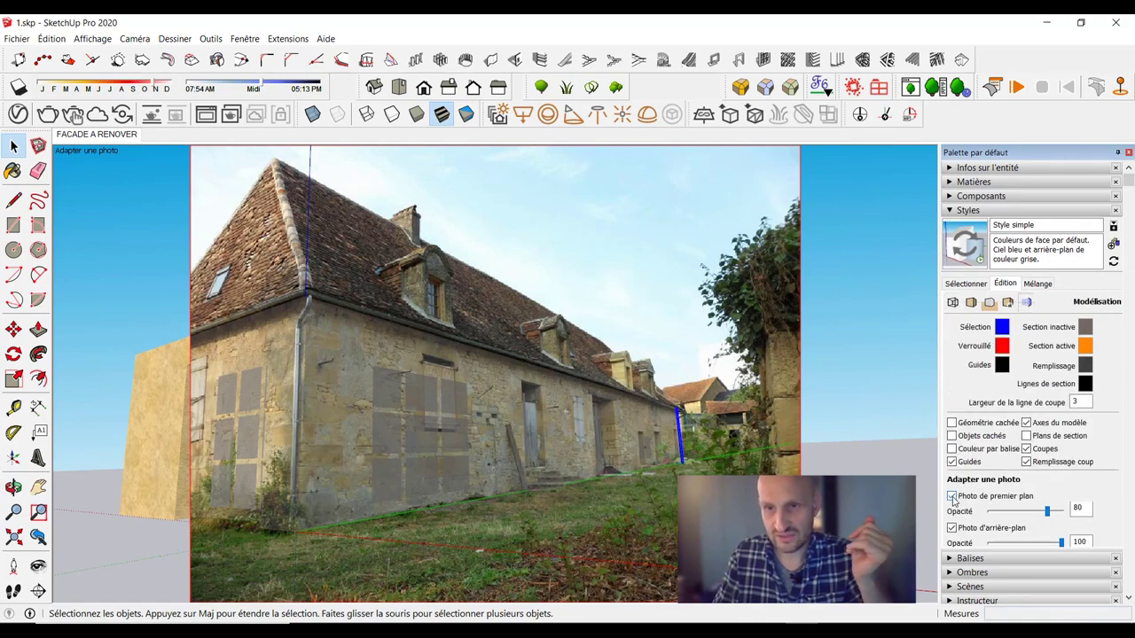
{"action": "left_click", "coordinate": [952, 498]}
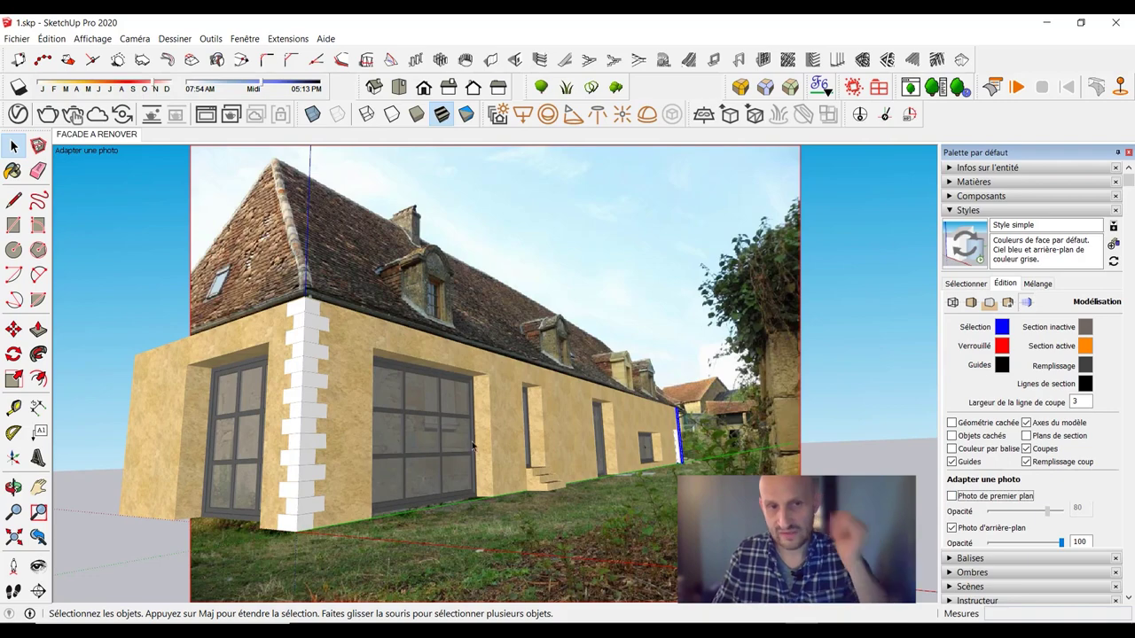
{"action": "mouse_move", "coordinate": [435, 407]}
{"action": "middle_mouse_down"}
{"action": "mouse_move", "coordinate": [479, 468]}
{"action": "mouse_move", "coordinate": [229, 264]}
{"action": "middle_mouse_up"}
{"action": "left_click", "coordinate": [98, 135]}
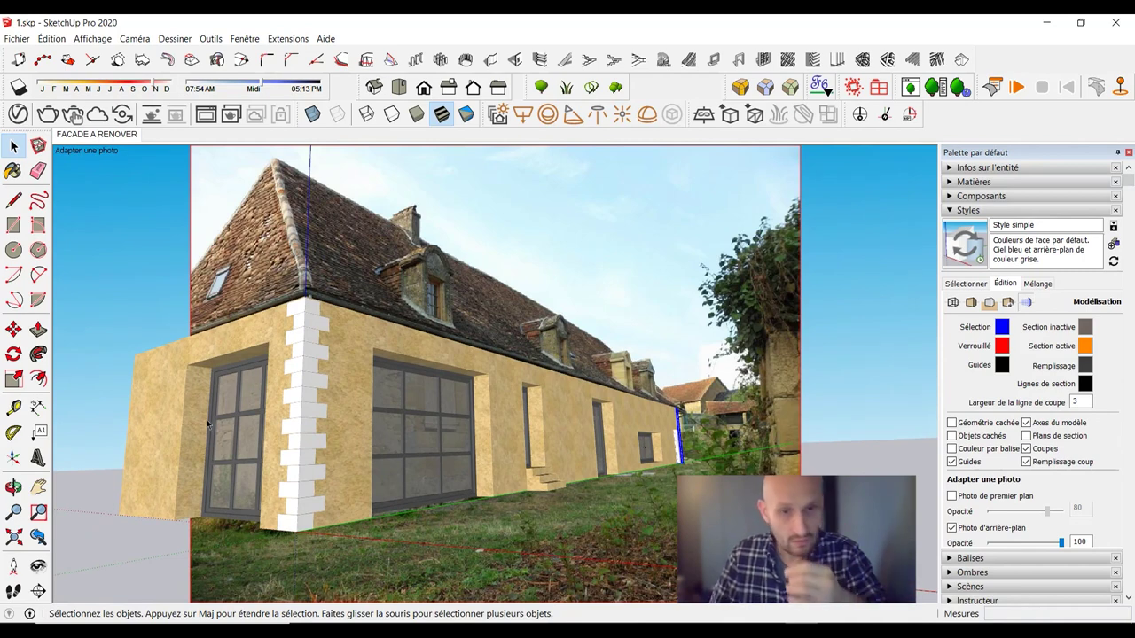
{"action": "left_click", "coordinate": [17, 38]}
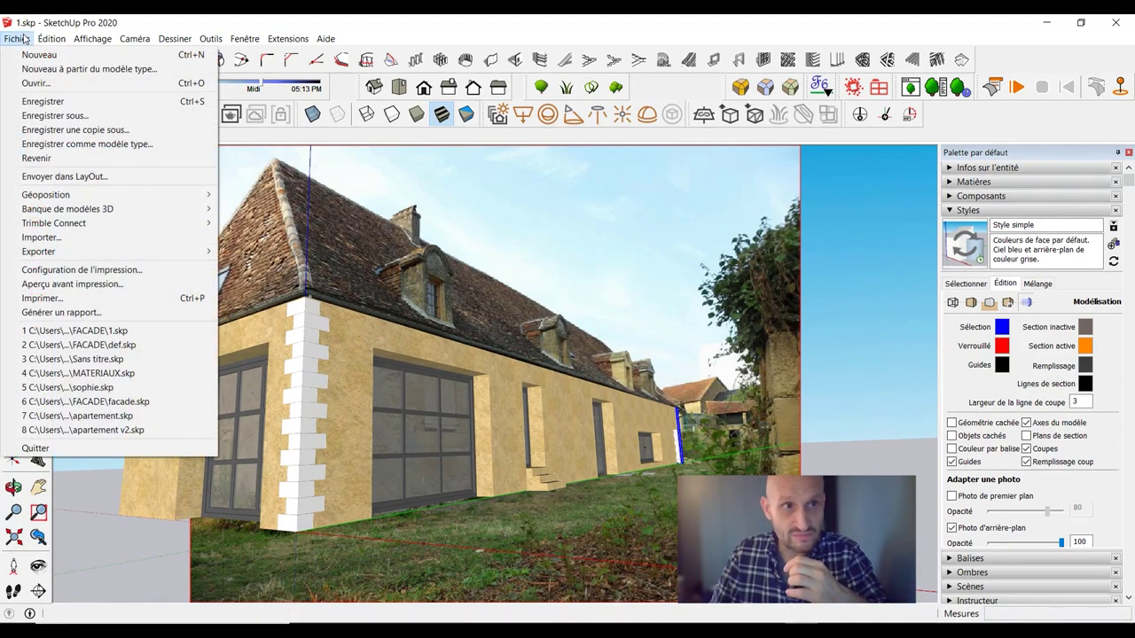
- Check FACADE A RENOVER.jpg's Détails properties, confirming 800 x 600 pixels
{"action": "left_click", "coordinate": [40, 238]}
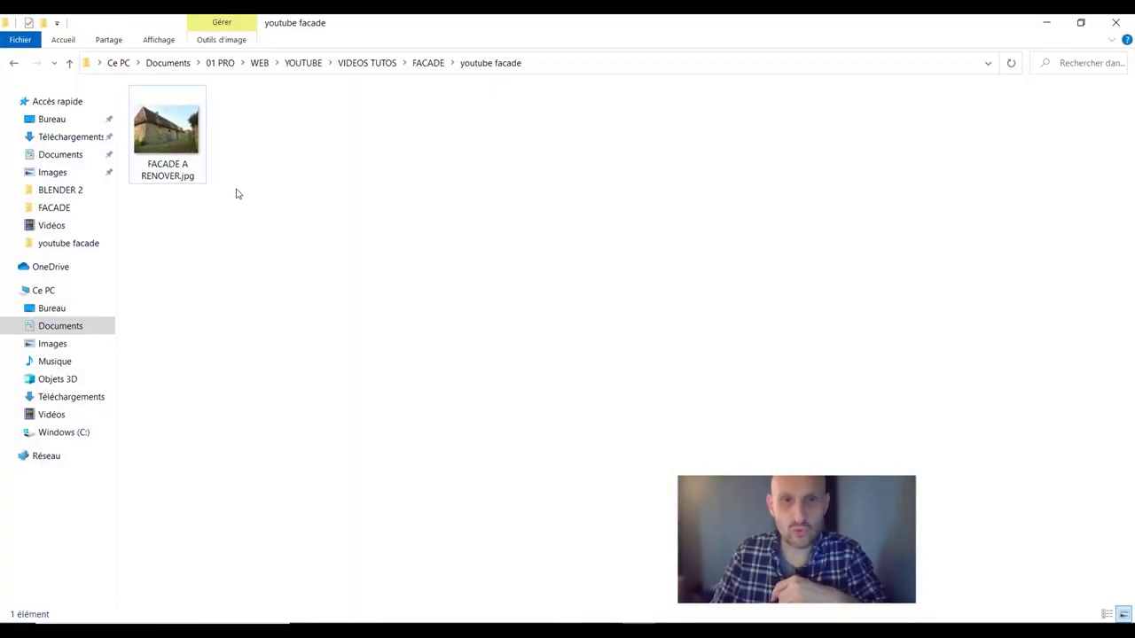
{"action": "left_click", "coordinate": [172, 133]}
{"action": "right_click", "coordinate": [166, 118]}
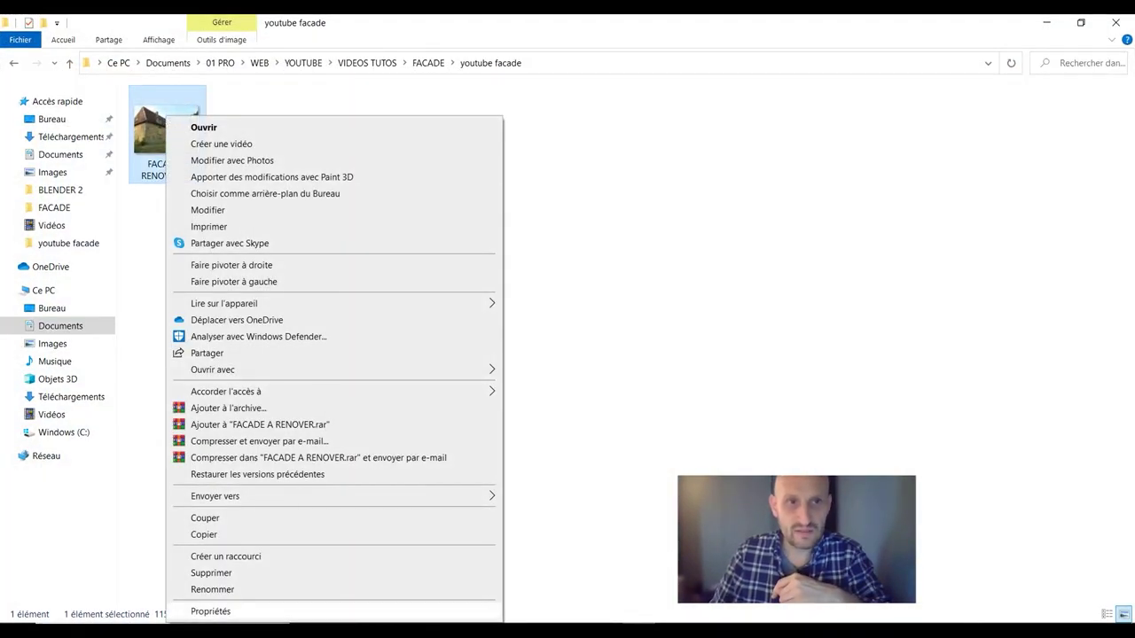
{"action": "left_click", "coordinate": [249, 611]}
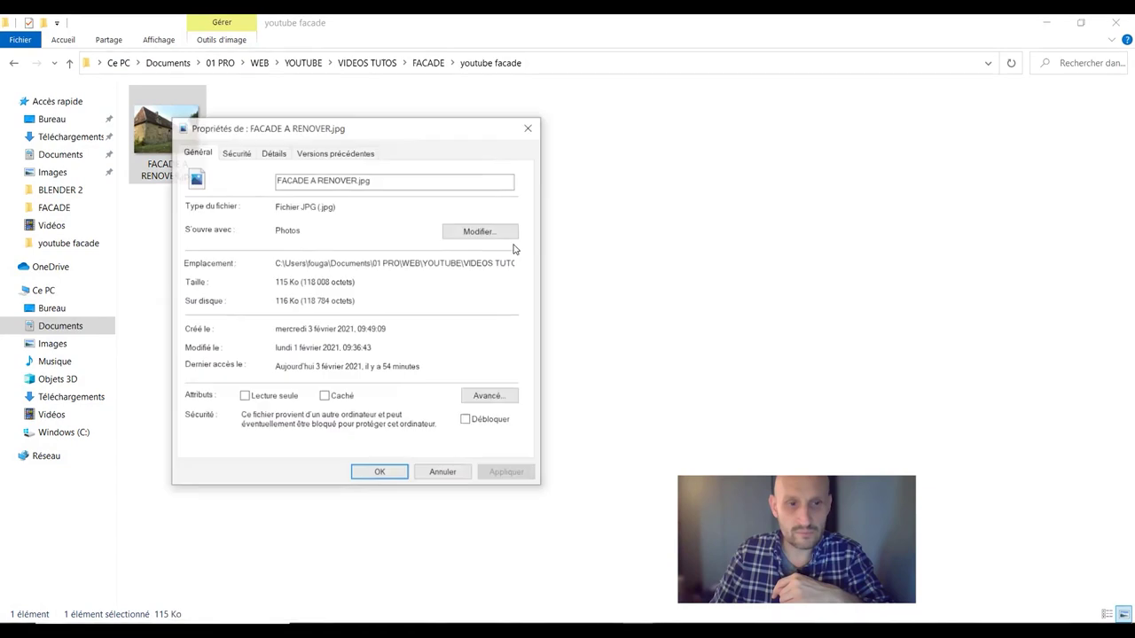
{"action": "left_click", "coordinate": [269, 152]}
{"action": "scroll", "coordinate": [346, 311], "scroll_direction": "down", "scroll_amount": 1}
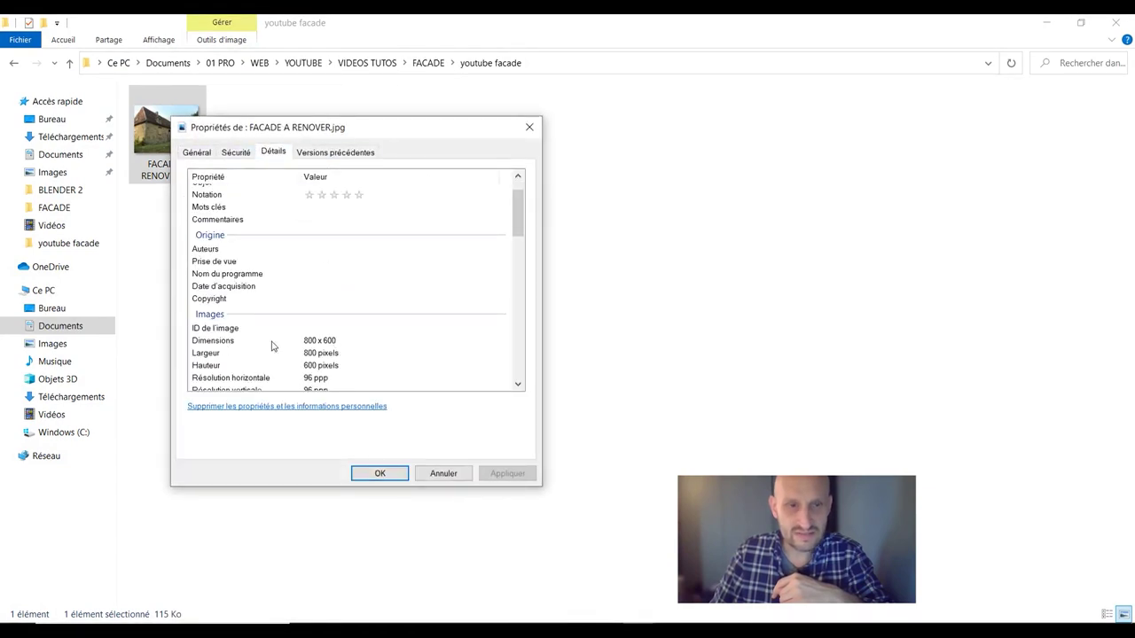
{"action": "left_click", "coordinate": [440, 480]}
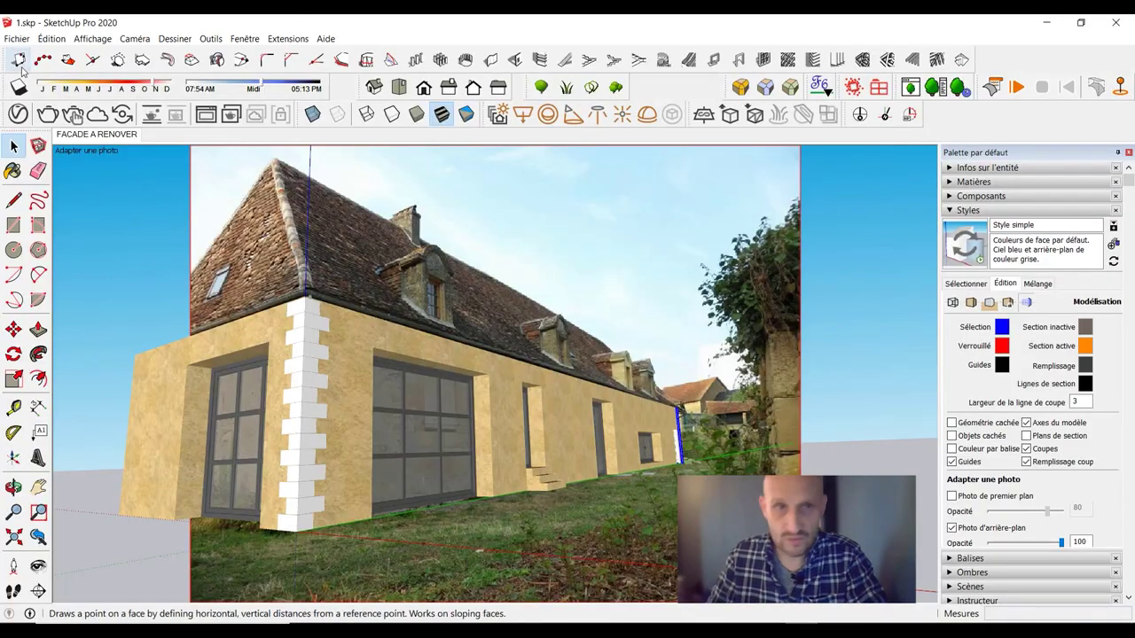
{"action": "left_click", "coordinate": [16, 38]}
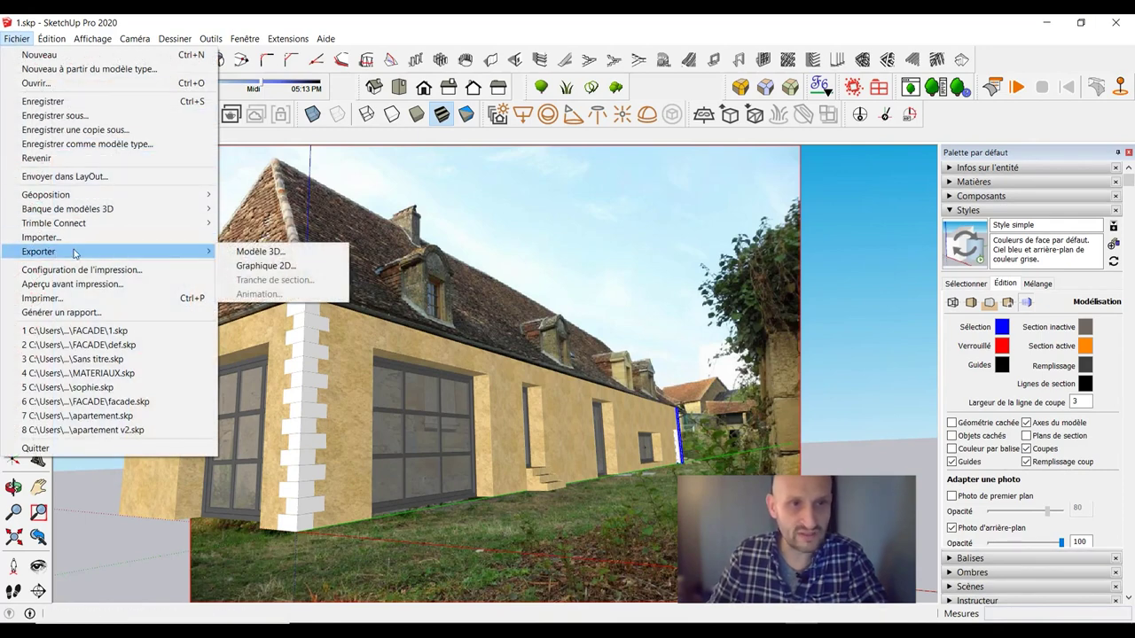
{"action": "mouse_move", "coordinate": [38, 252]}
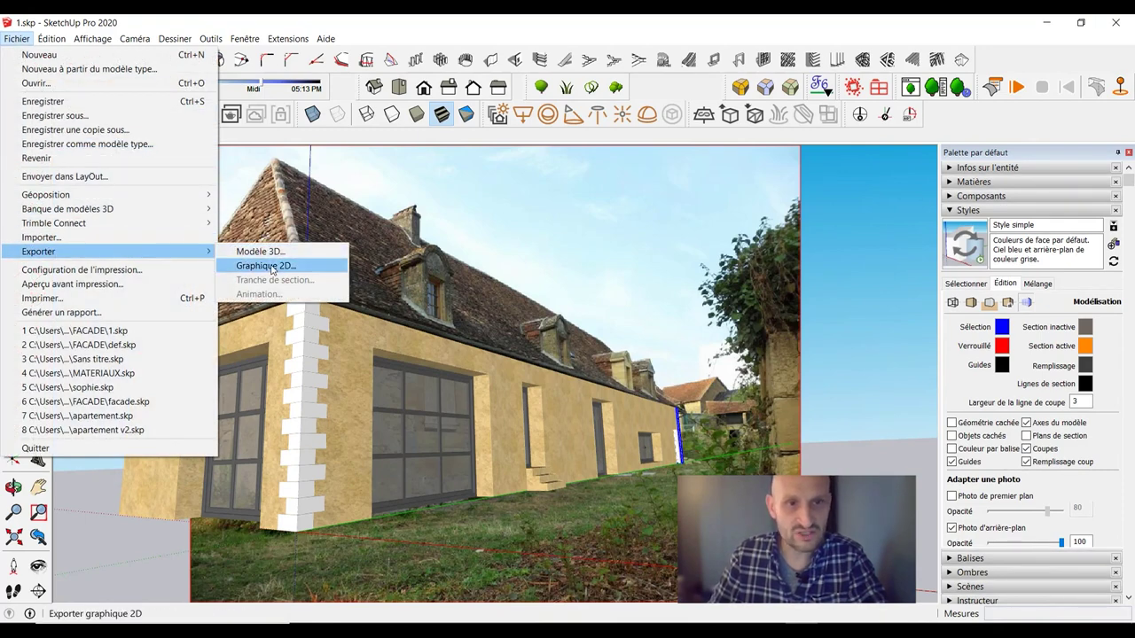
- Start a 2D export into the youtube facade folder named rendu SKP
{"action": "left_click", "coordinate": [273, 267]}
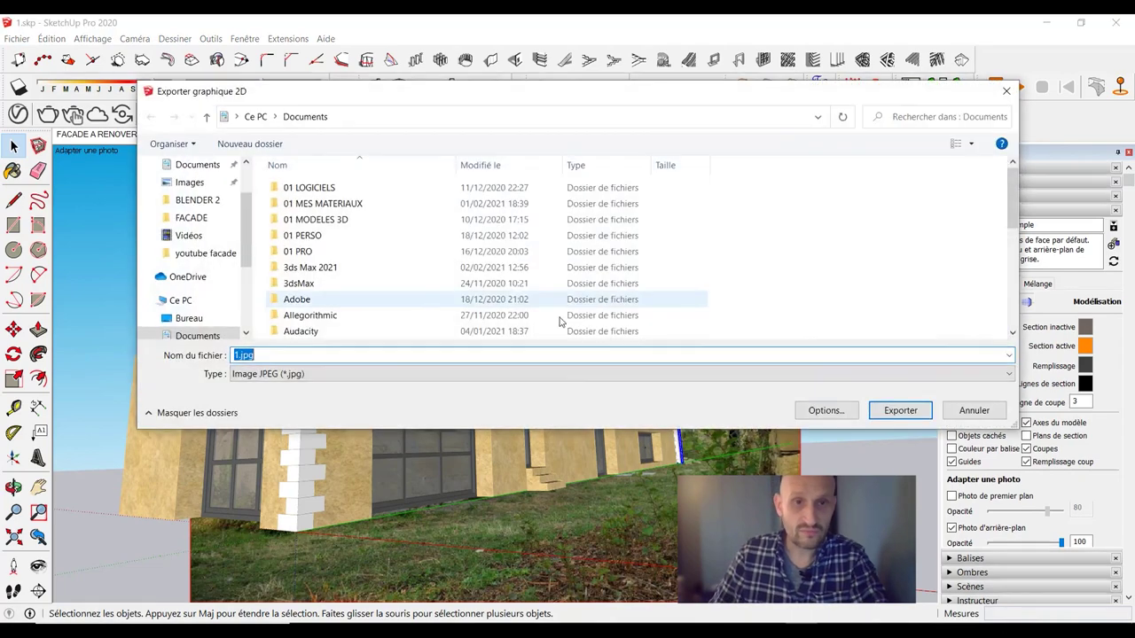
{"action": "left_click", "coordinate": [191, 218]}
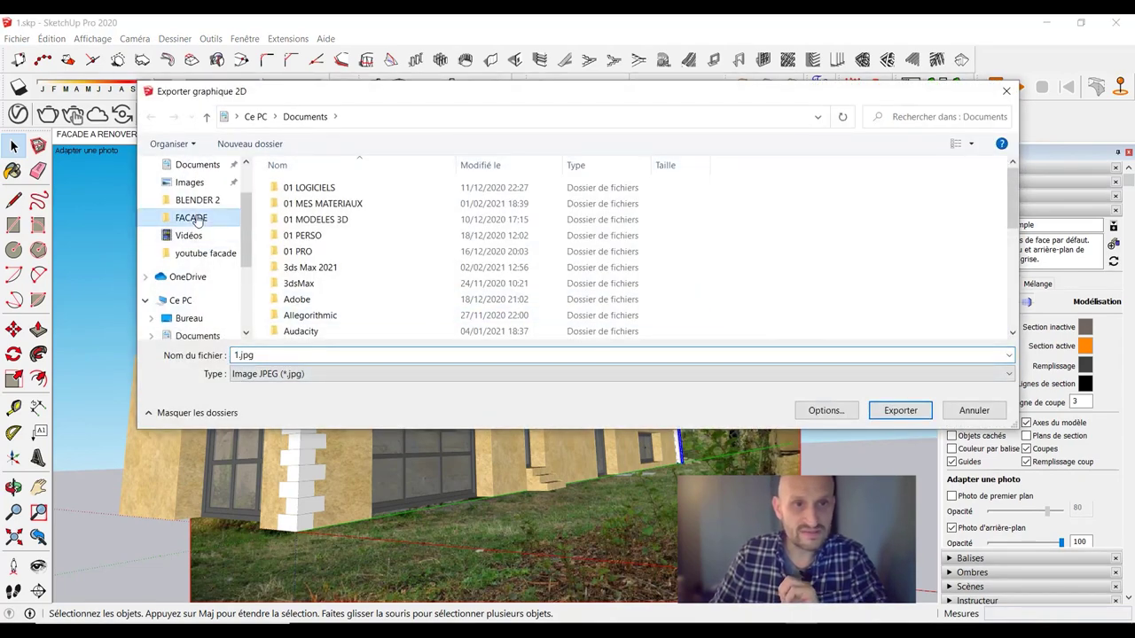
{"action": "double_click", "coordinate": [621, 211]}
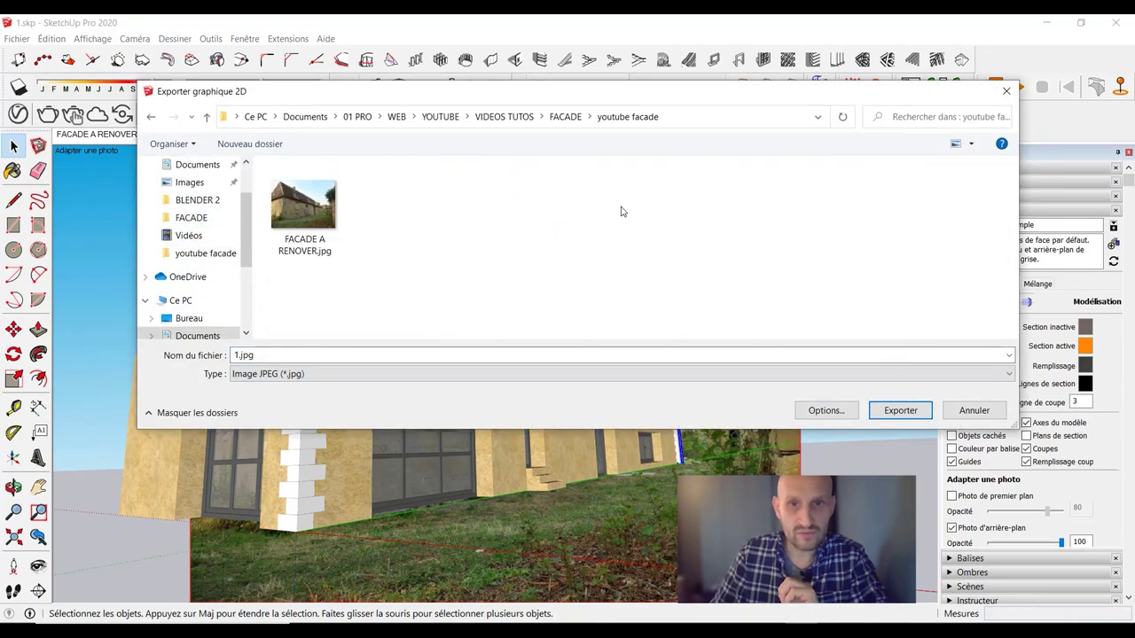
{"action": "left_click", "coordinate": [291, 355]}
{"action": "type", "text": "rendu SKP"}
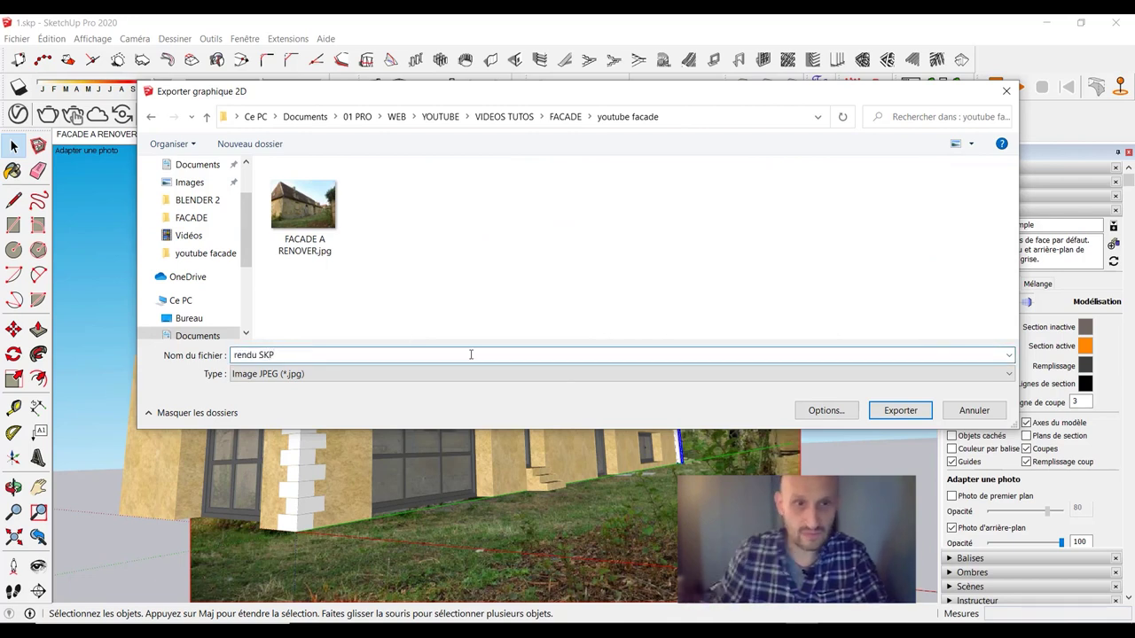
- Set the export to use the view size, 1496 × 774, and export the JPEG
{"action": "left_click", "coordinate": [825, 411]}
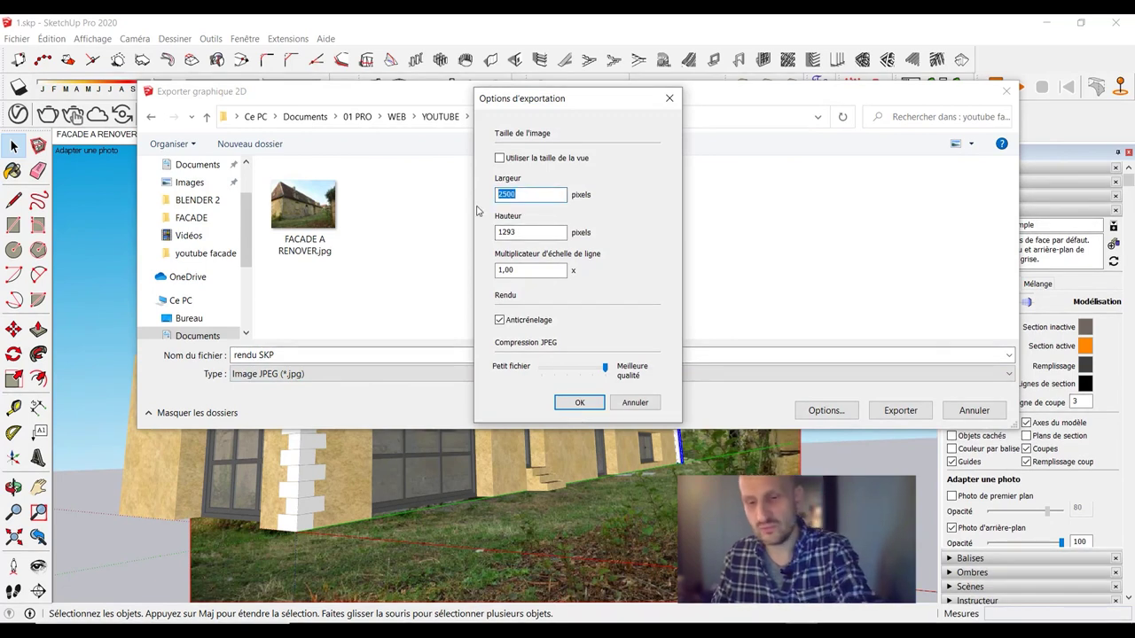
{"action": "type", "text": "00"}
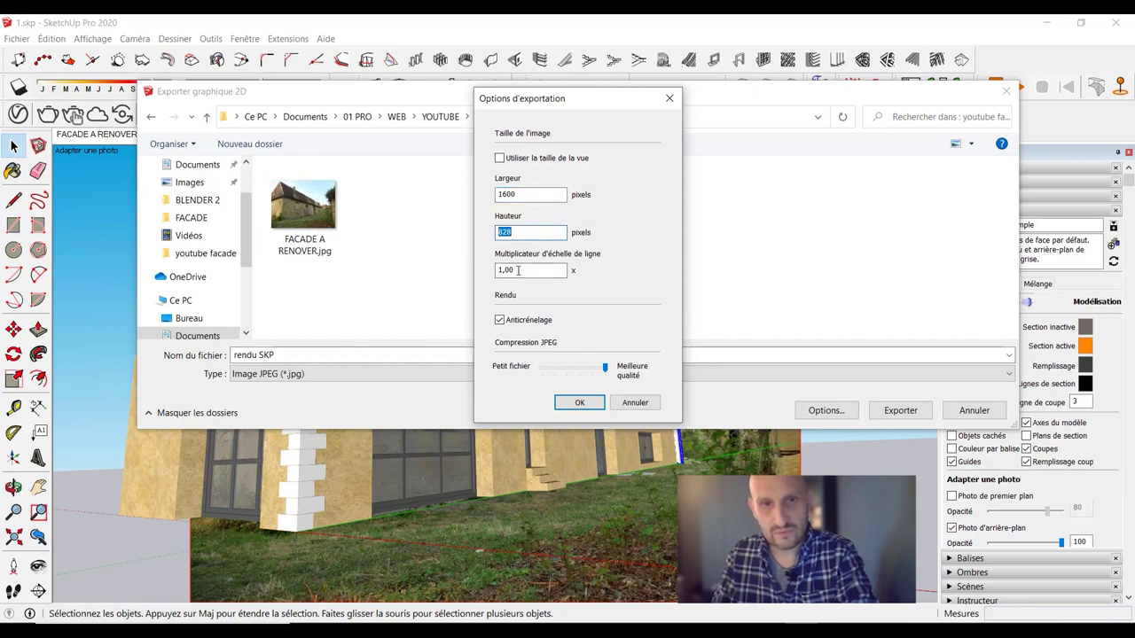
{"action": "left_click", "coordinate": [500, 159]}
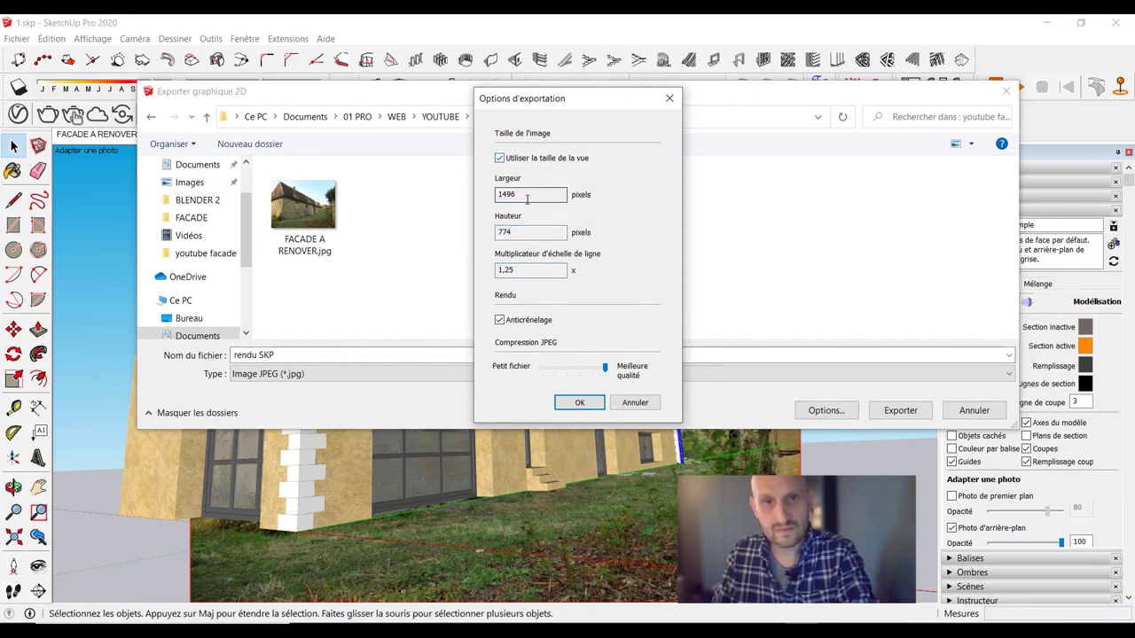
{"action": "left_click", "coordinate": [500, 159]}
{"action": "double_click", "coordinate": [523, 232]}
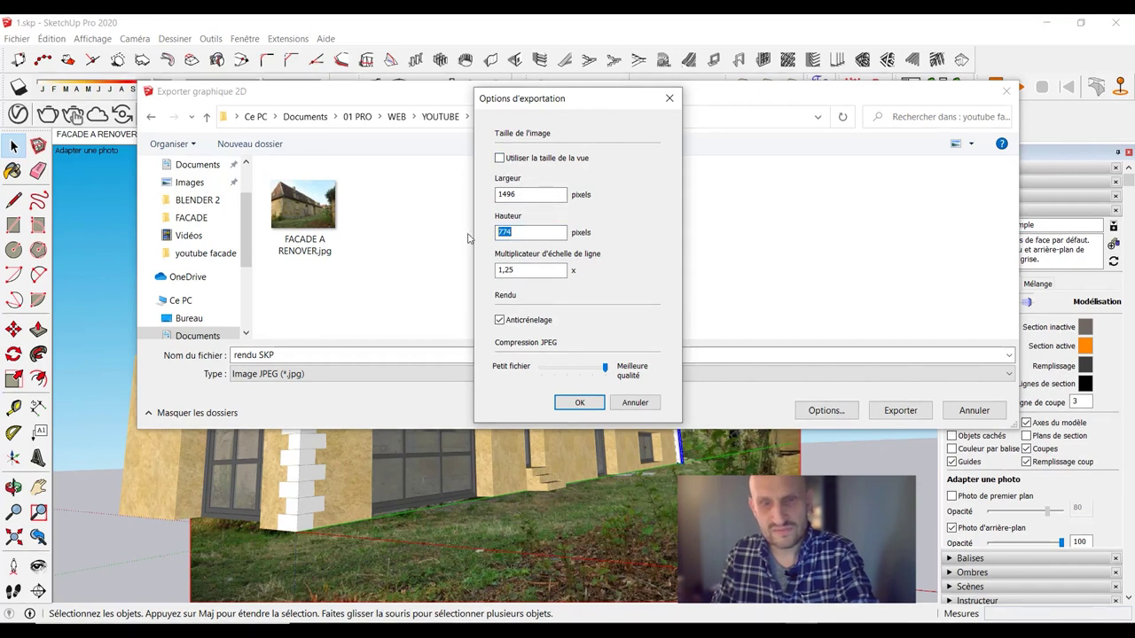
{"action": "type", "text": "1200"}
{"action": "left_click", "coordinate": [500, 159]}
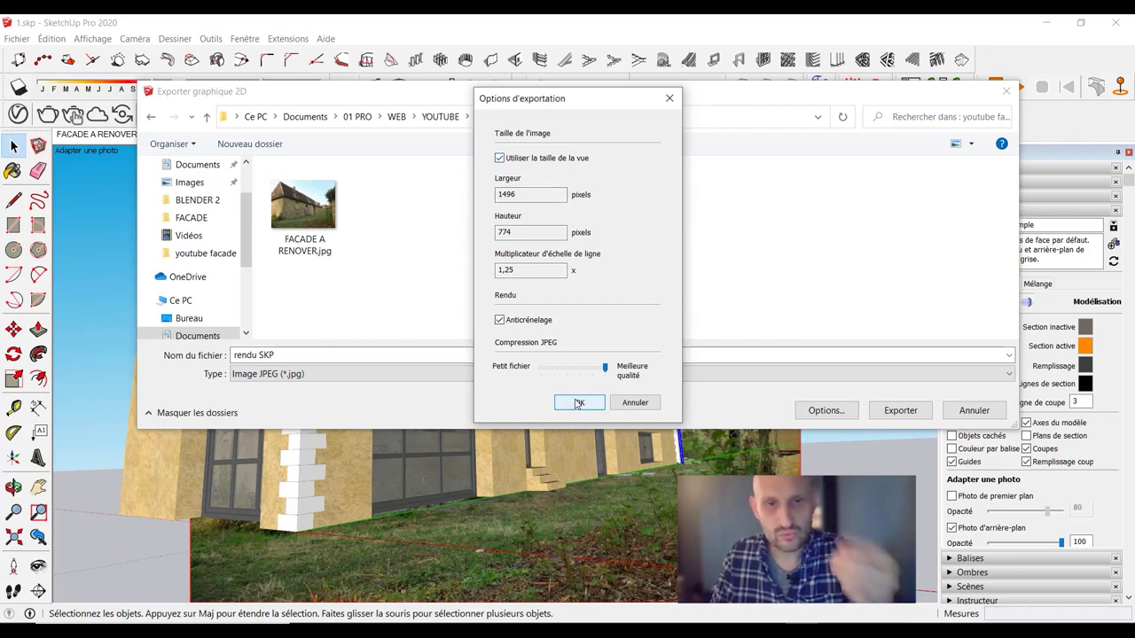
{"action": "left_click", "coordinate": [578, 404]}
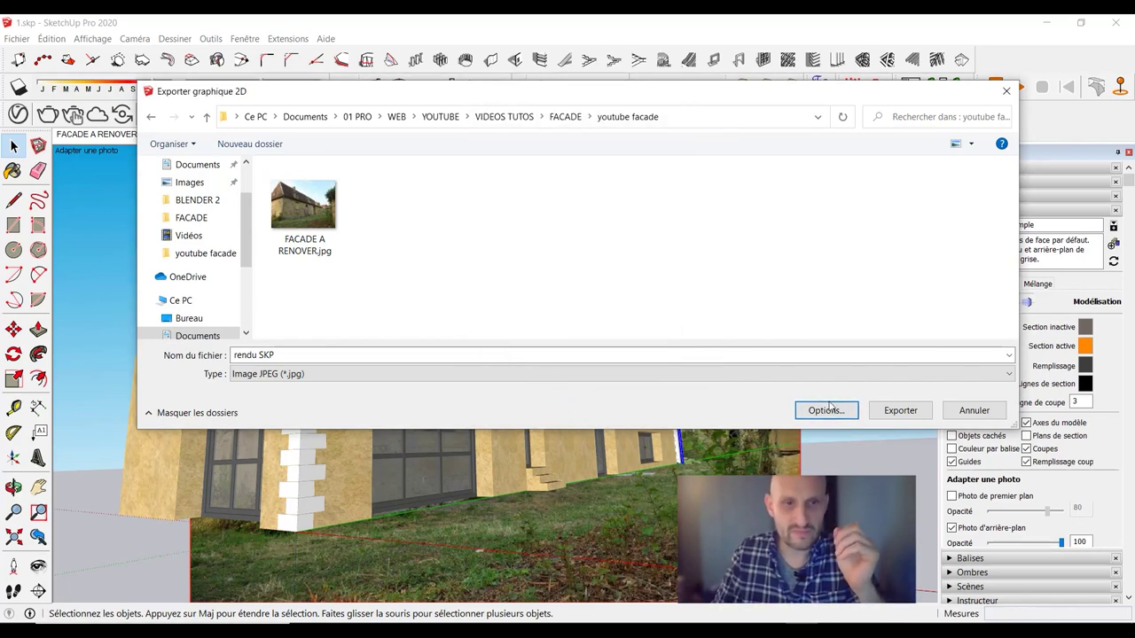
{"action": "left_click", "coordinate": [897, 410]}
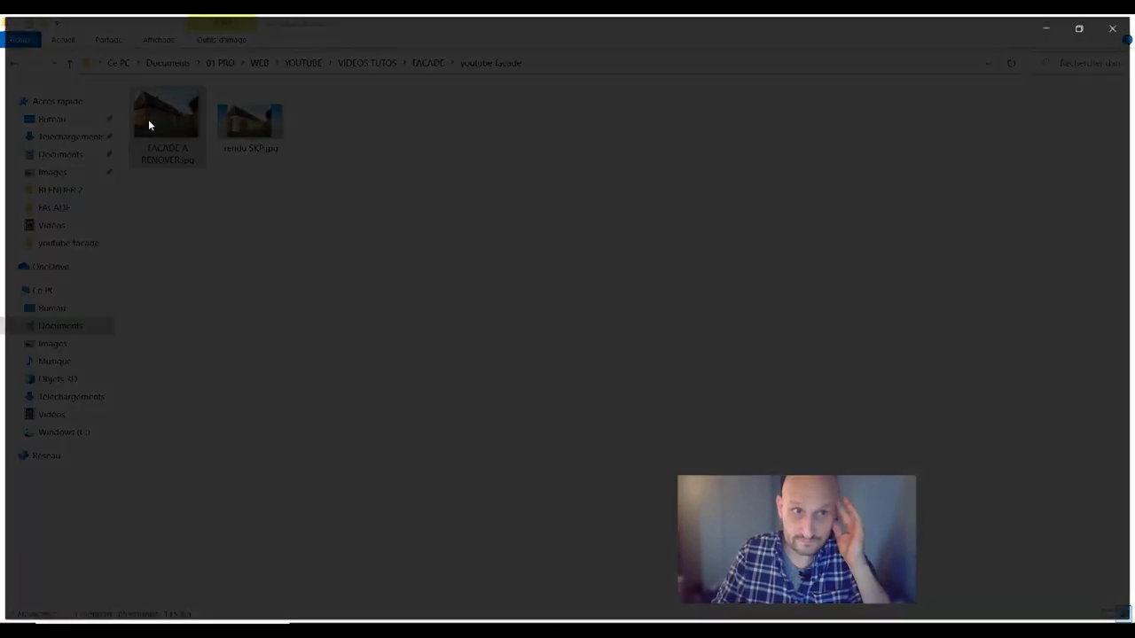
- View the exported rendu SKP.jpg in Windows Photos, then start a new private browser tab
{"action": "double_click", "coordinate": [149, 123]}
{"action": "key", "text": "Right"}
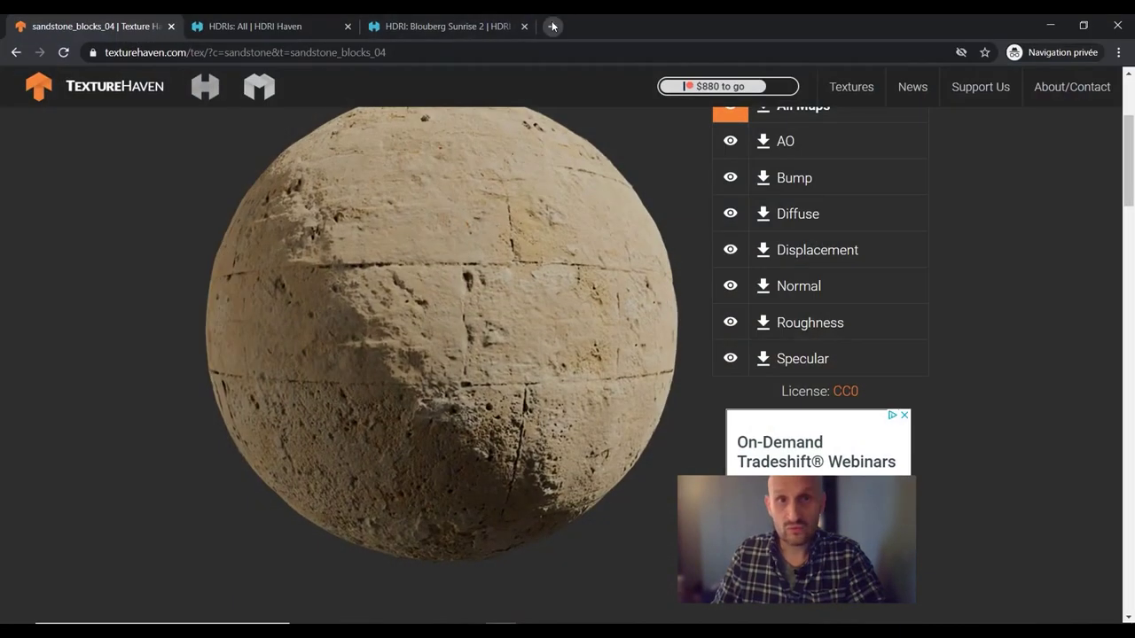
{"action": "left_click", "coordinate": [553, 26]}
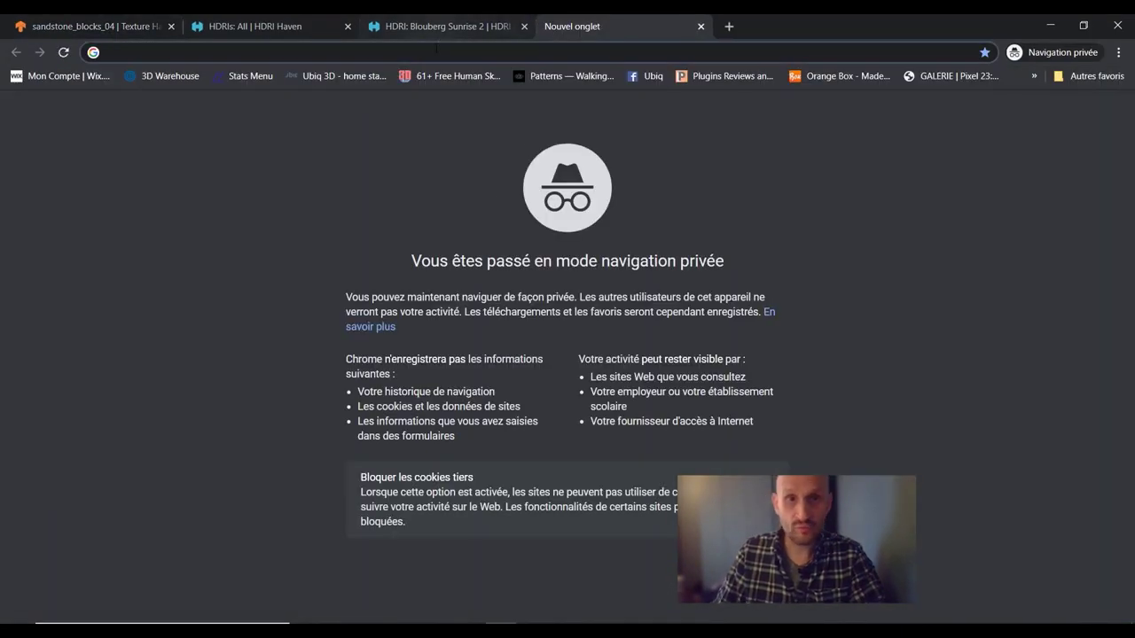
- Load photopea.com, accept the consent prompt, and drag rendu SKP.jpg into the editor
{"action": "type", "text": "phot"}
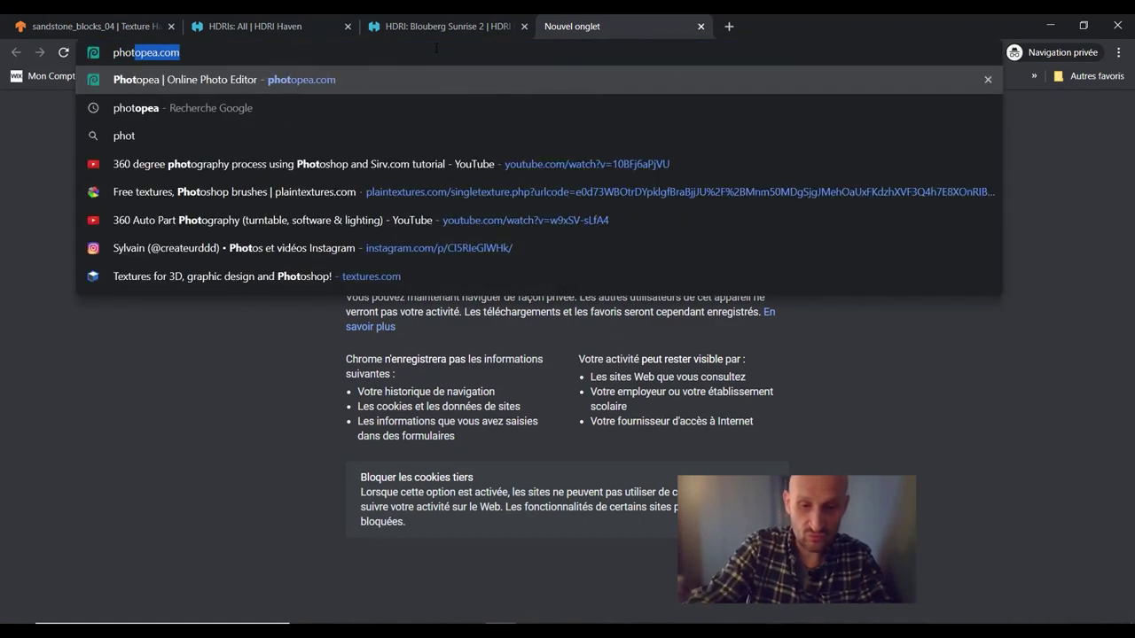
{"action": "type", "text": "opea"}
{"action": "key", "text": "Return"}
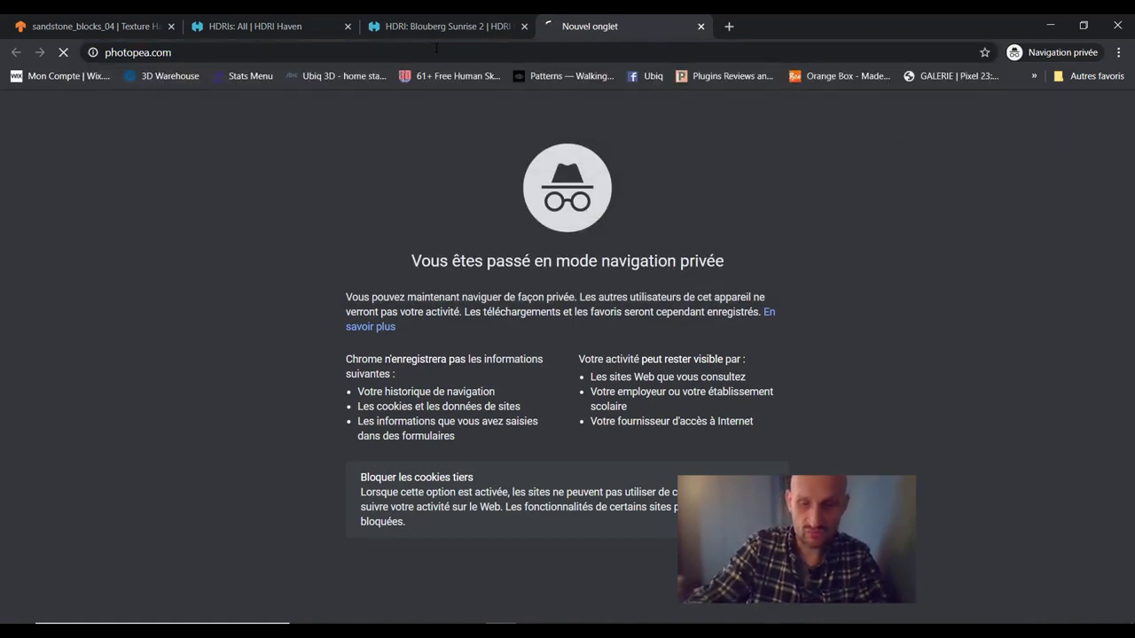
{"action": "left_click", "coordinate": [1084, 141]}
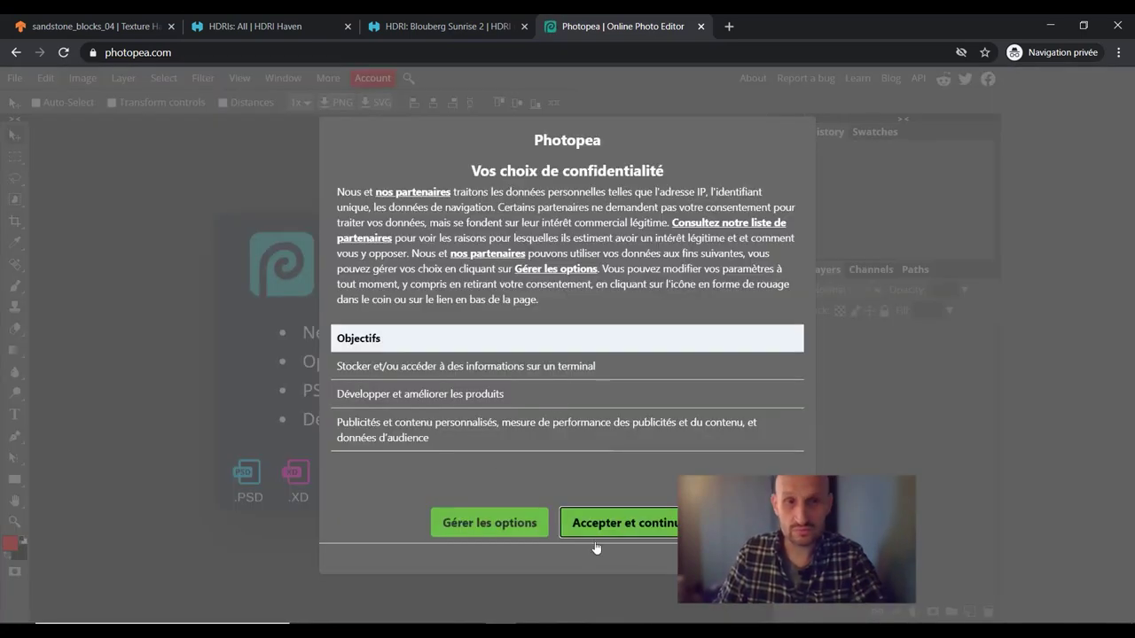
{"action": "left_click", "coordinate": [628, 523]}
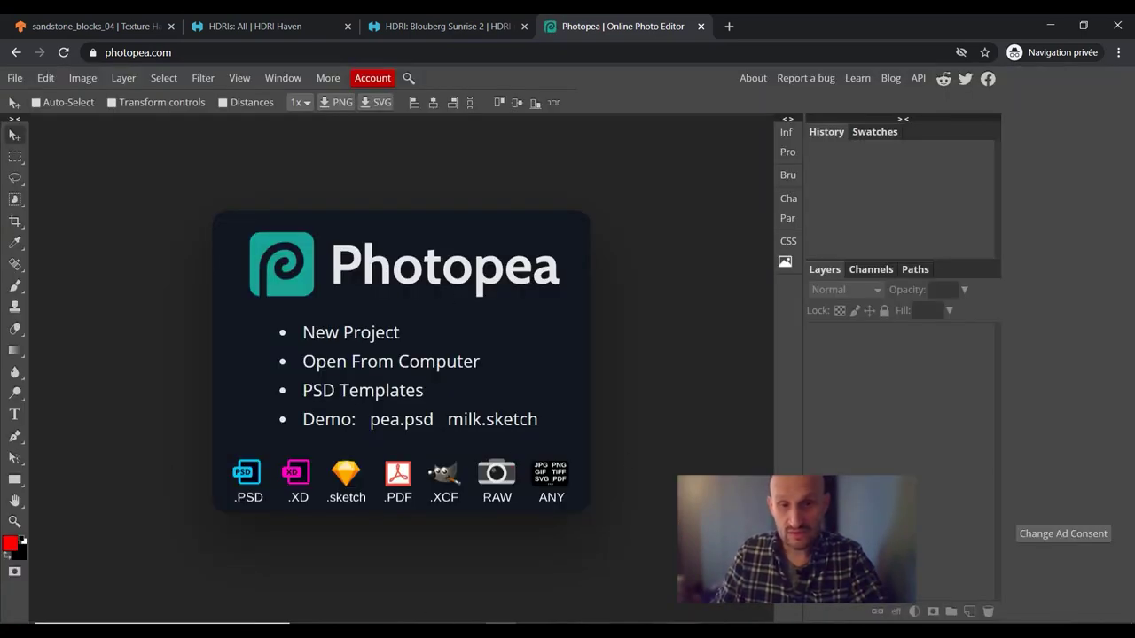
{"action": "key", "text": "alt+Tab"}
{"action": "left_click_drag", "start_coordinate": [387, 40], "coordinate": [837, 65]}
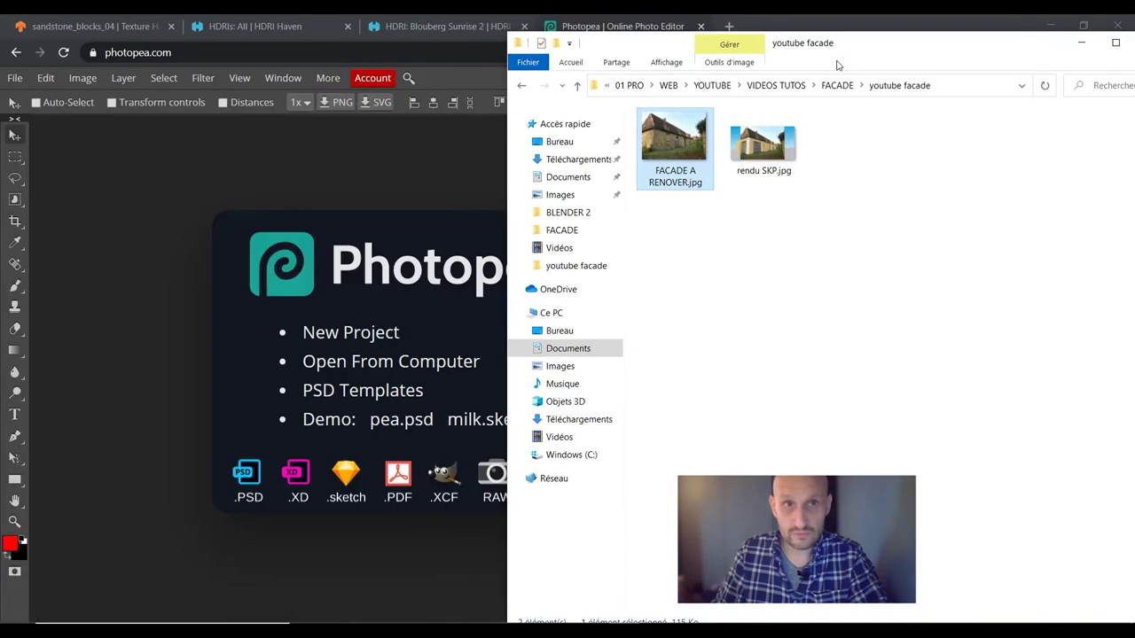
{"action": "left_click_drag", "start_coordinate": [762, 144], "coordinate": [372, 297]}
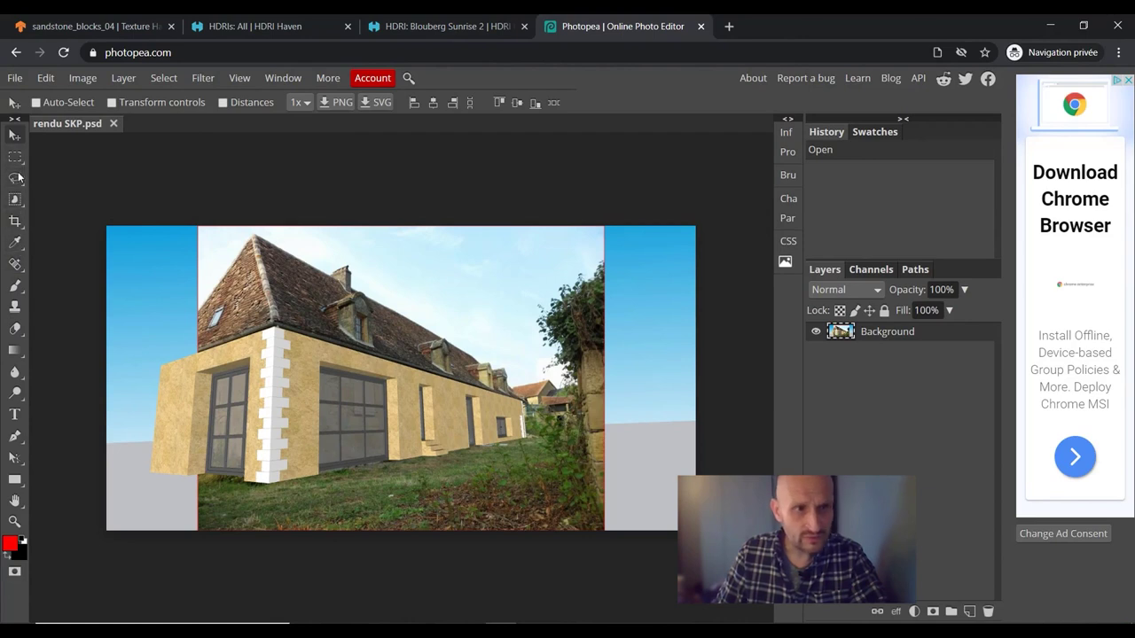
- Crop the render to the 1034 × 774 photo area and export it as a JPG
{"action": "left_click", "coordinate": [15, 222]}
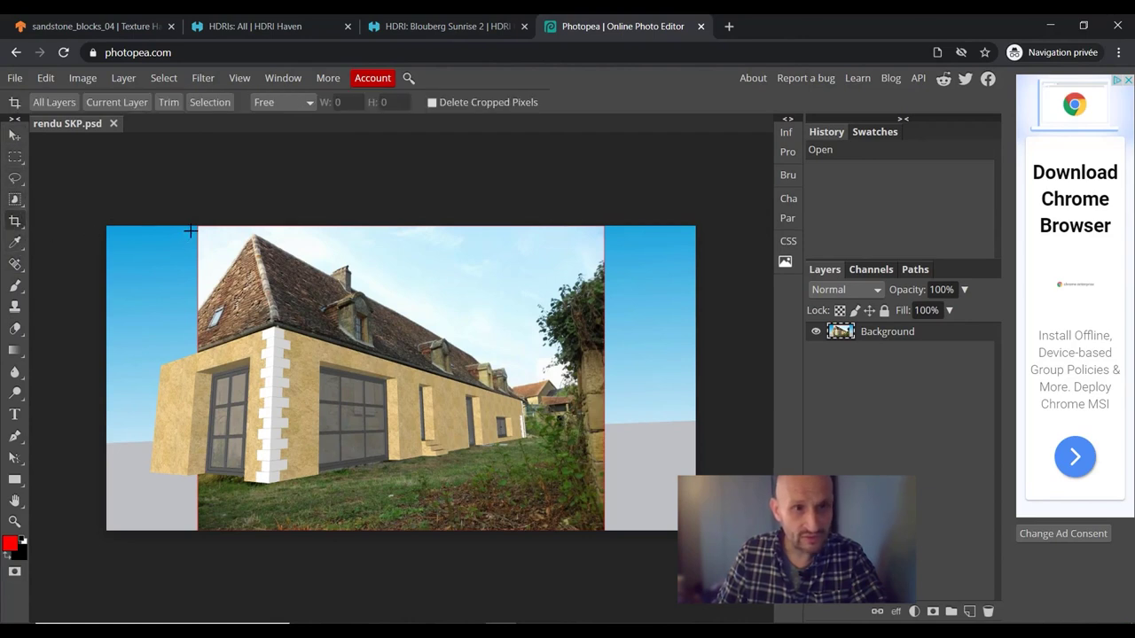
{"action": "left_click_drag", "start_coordinate": [197, 226], "coordinate": [605, 531]}
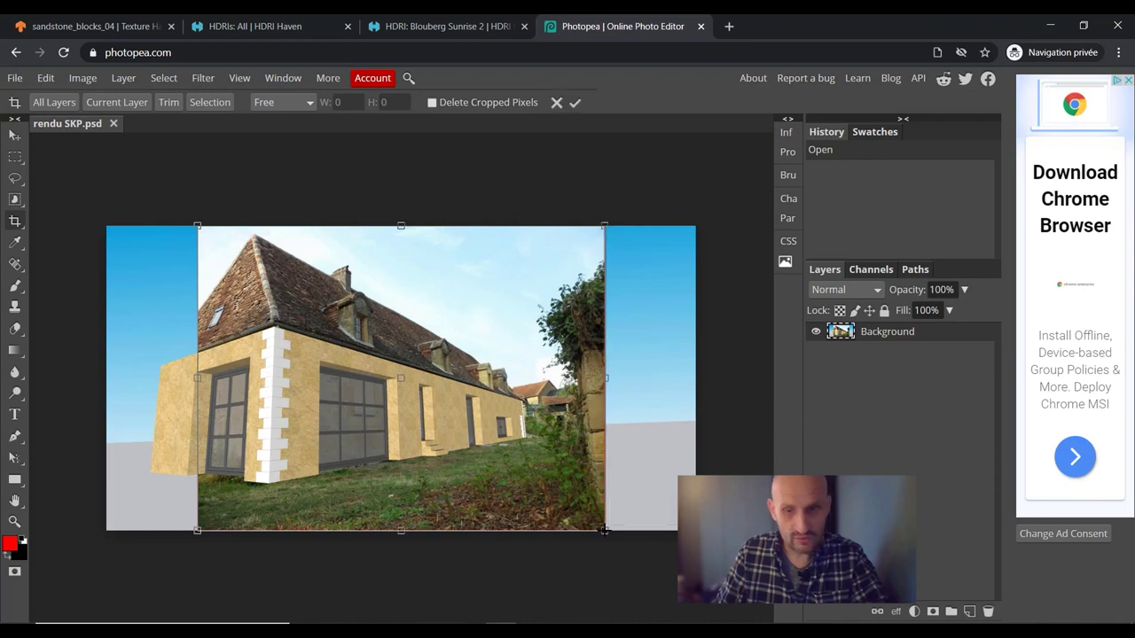
{"action": "key", "text": "Return"}
{"action": "left_click", "coordinate": [14, 82]}
{"action": "mouse_move", "coordinate": [42, 291]}
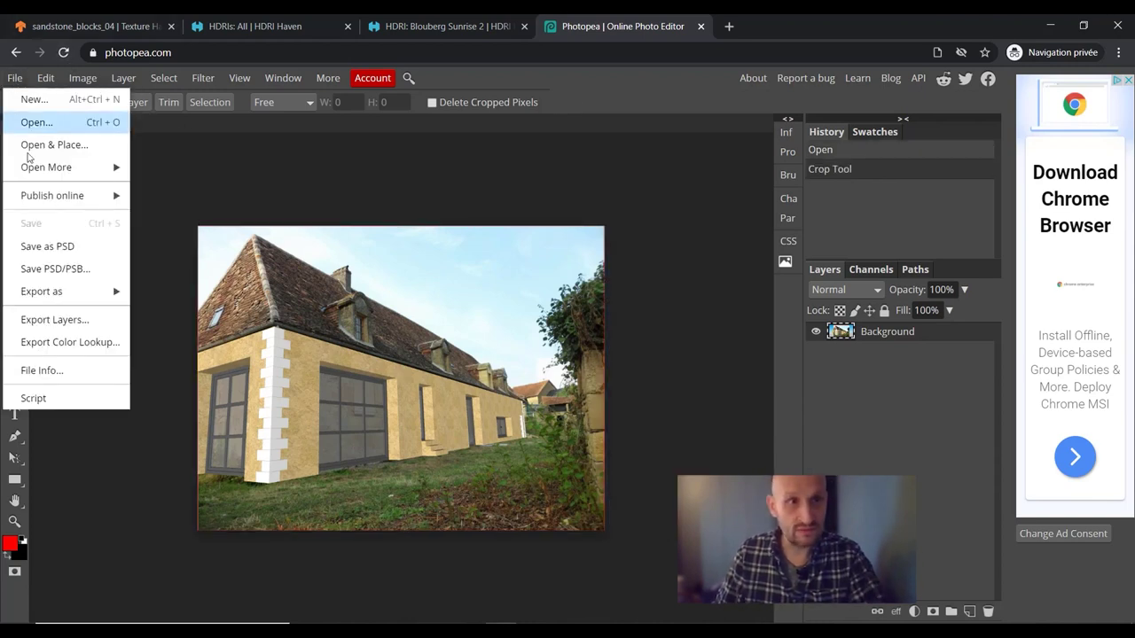
{"action": "left_click", "coordinate": [187, 317]}
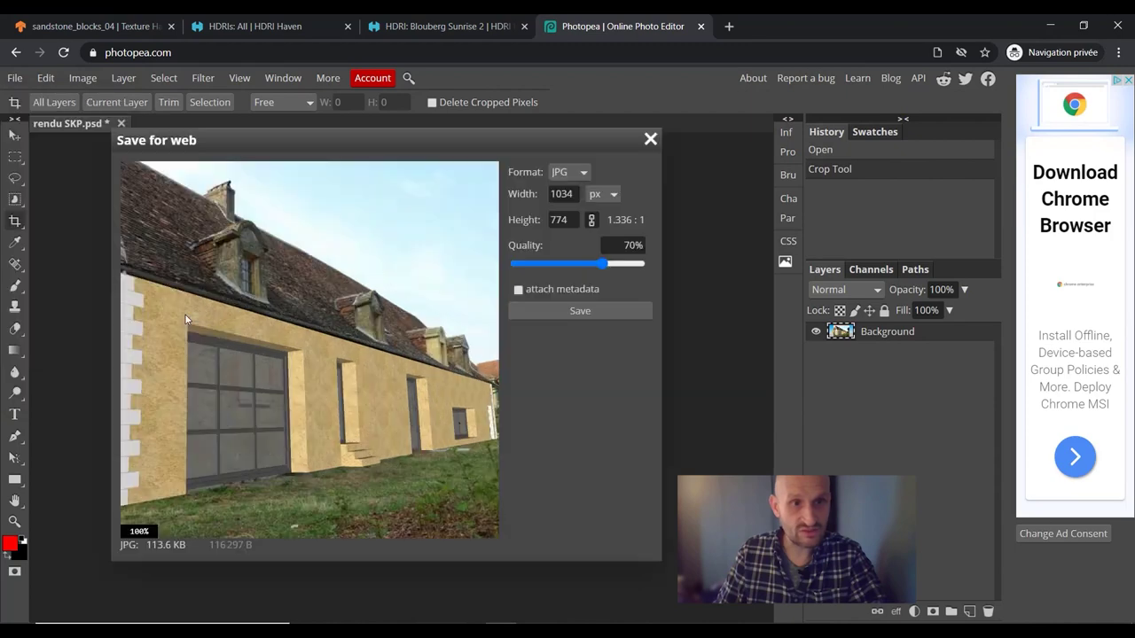
{"action": "left_click", "coordinate": [581, 311]}
{"action": "left_click", "coordinate": [67, 603]}
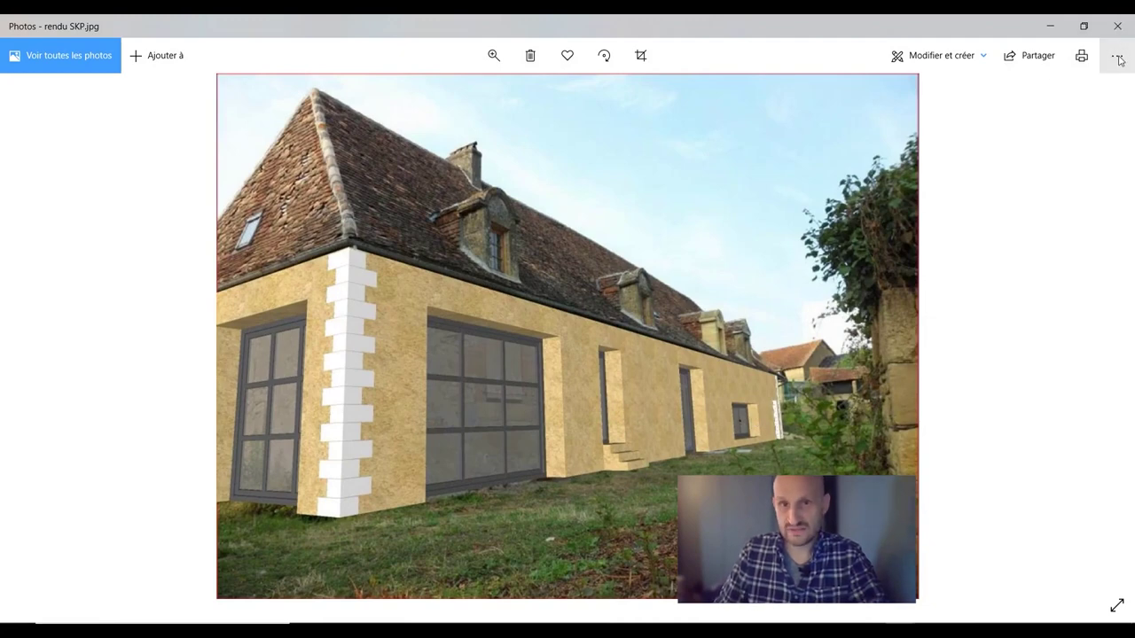
- Close the image viewer and the downloads folder window
{"action": "left_click", "coordinate": [1121, 25]}
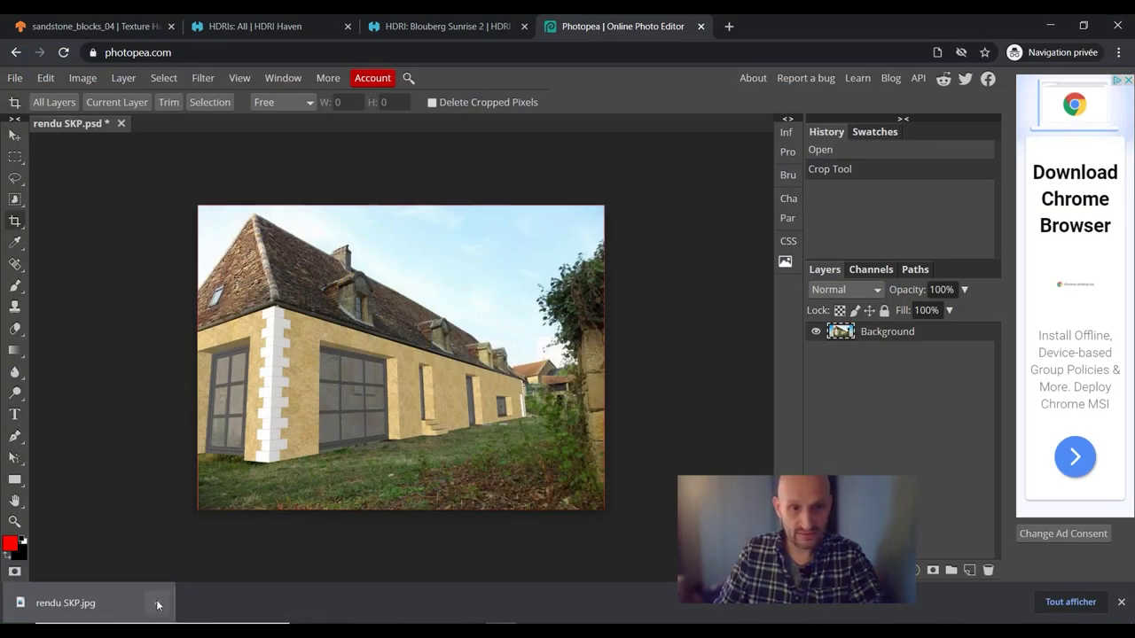
{"action": "left_click", "coordinate": [158, 605]}
{"action": "left_click", "coordinate": [190, 550]}
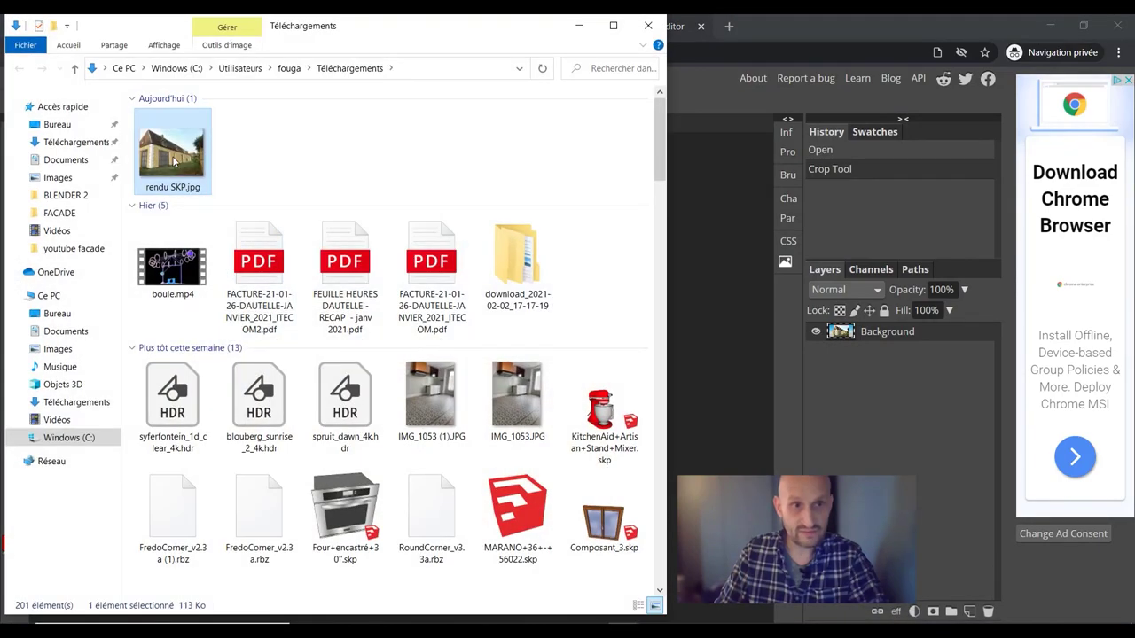
{"action": "left_click", "coordinate": [648, 25]}
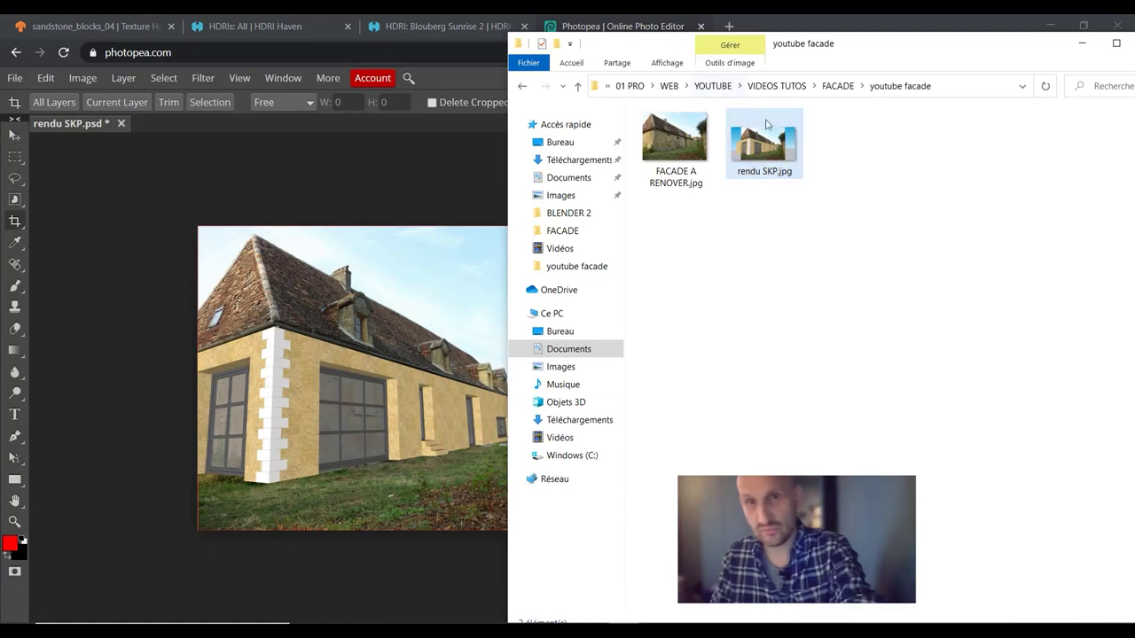
- Flip repeatedly between FACADE A RENOVER.jpg and the cropped rendu SKP.jpg, then close Photos
{"action": "double_click", "coordinate": [672, 133]}
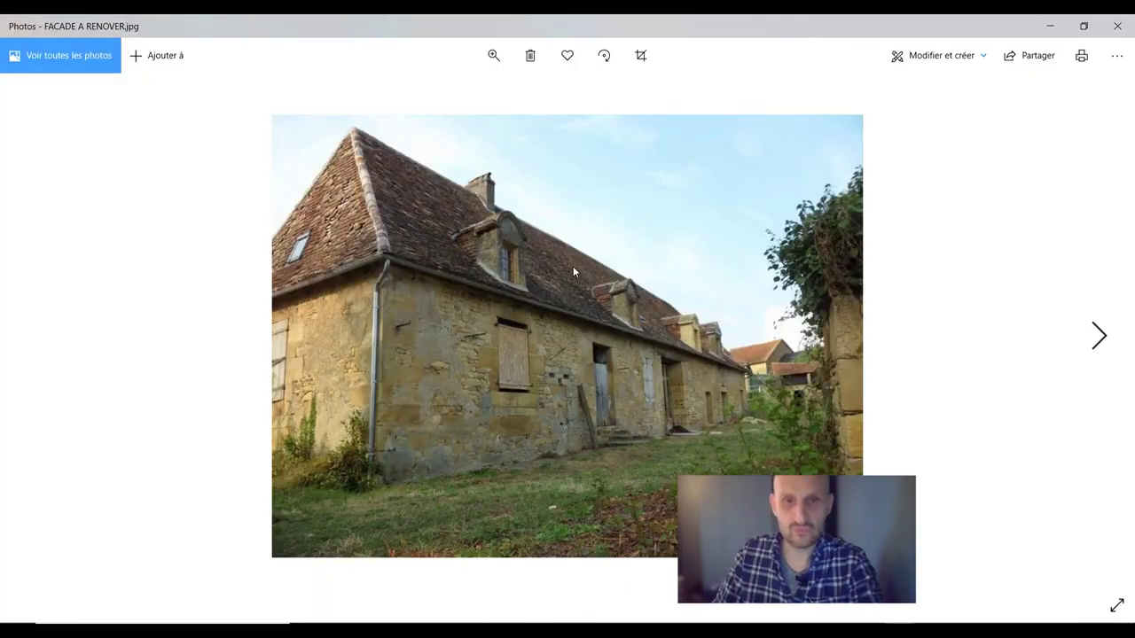
{"action": "key", "text": "Right"}
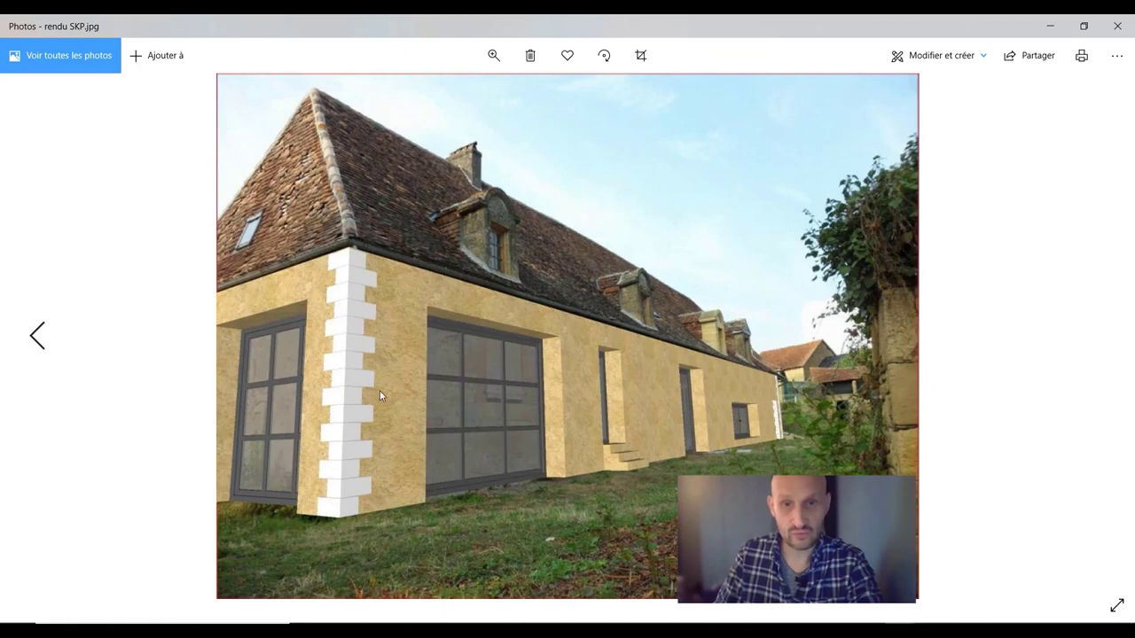
{"action": "key", "text": "Left"}
{"action": "key", "text": "Right"}
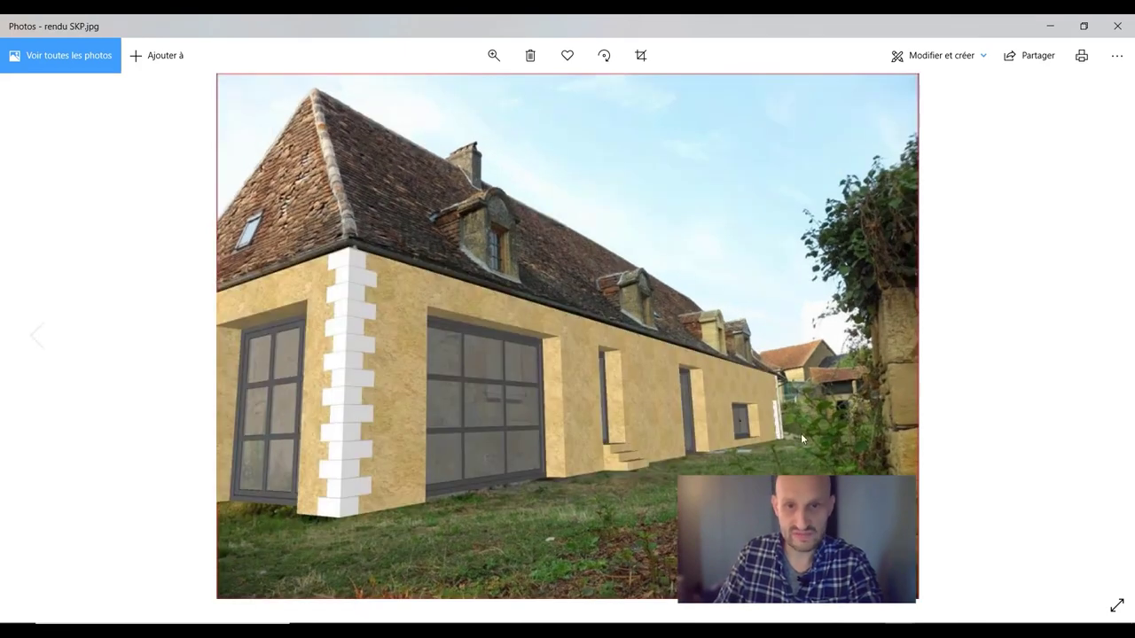
{"action": "key", "text": "Left"}
{"action": "key", "text": "Right"}
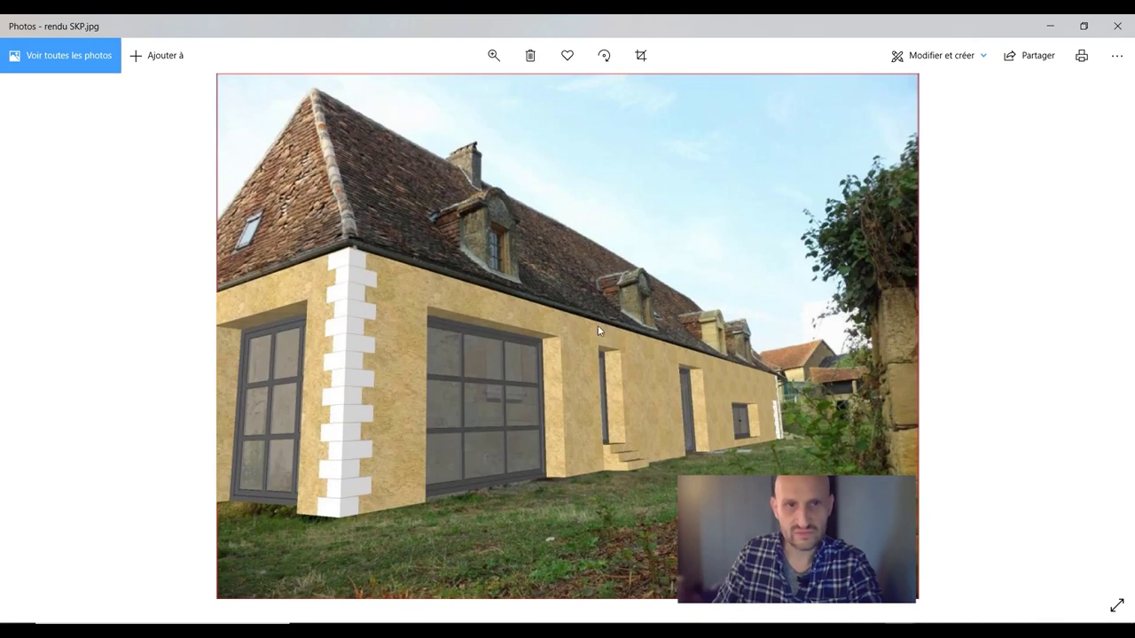
{"action": "key", "text": "Left"}
{"action": "key", "text": "Right"}
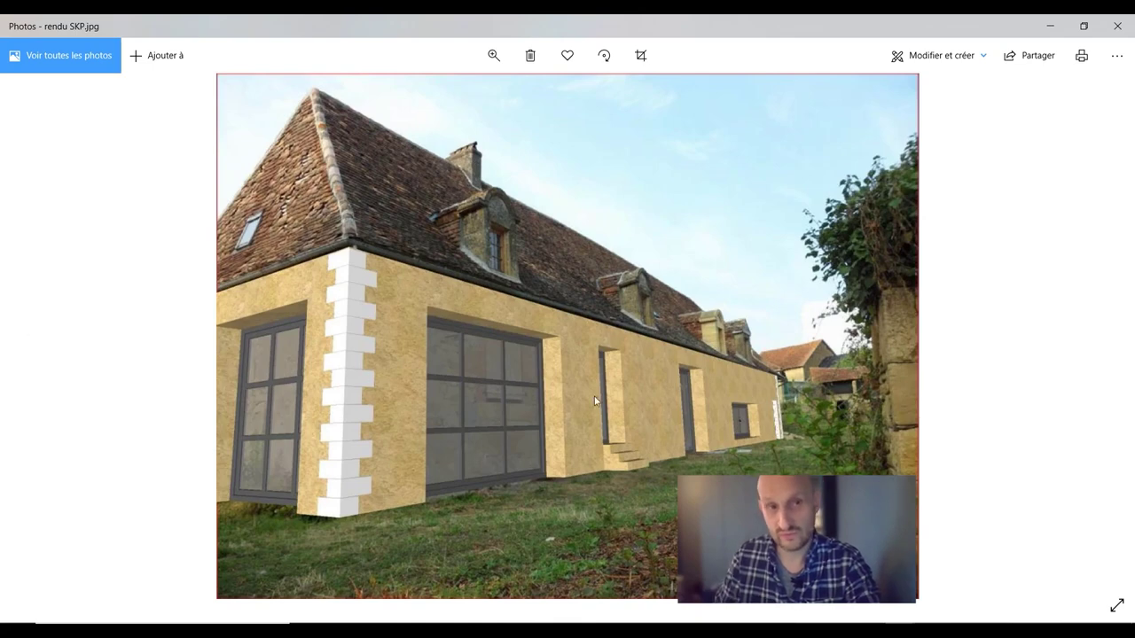
{"action": "key", "text": "Left"}
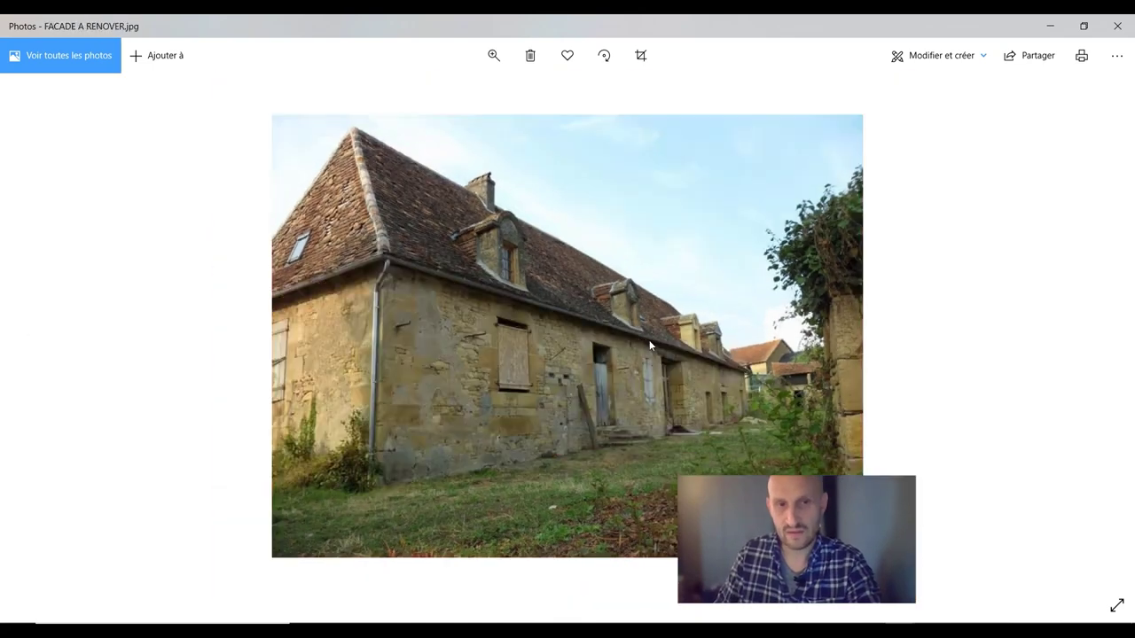
{"action": "key", "text": "Right"}
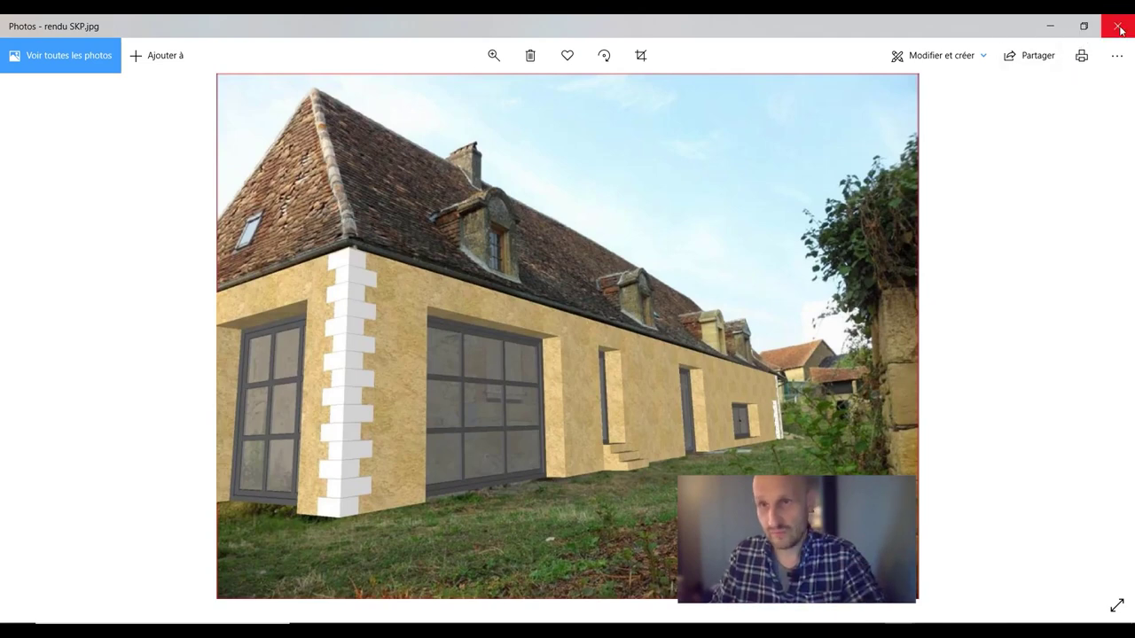
{"action": "left_click", "coordinate": [1117, 27]}
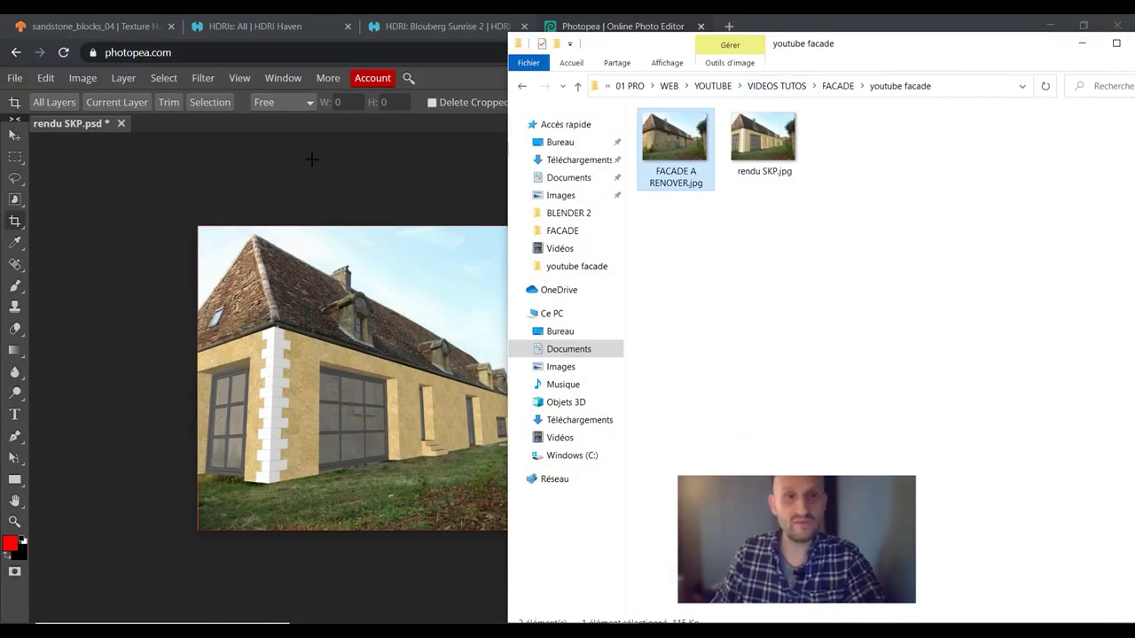
{"action": "double_click", "coordinate": [936, 45]}
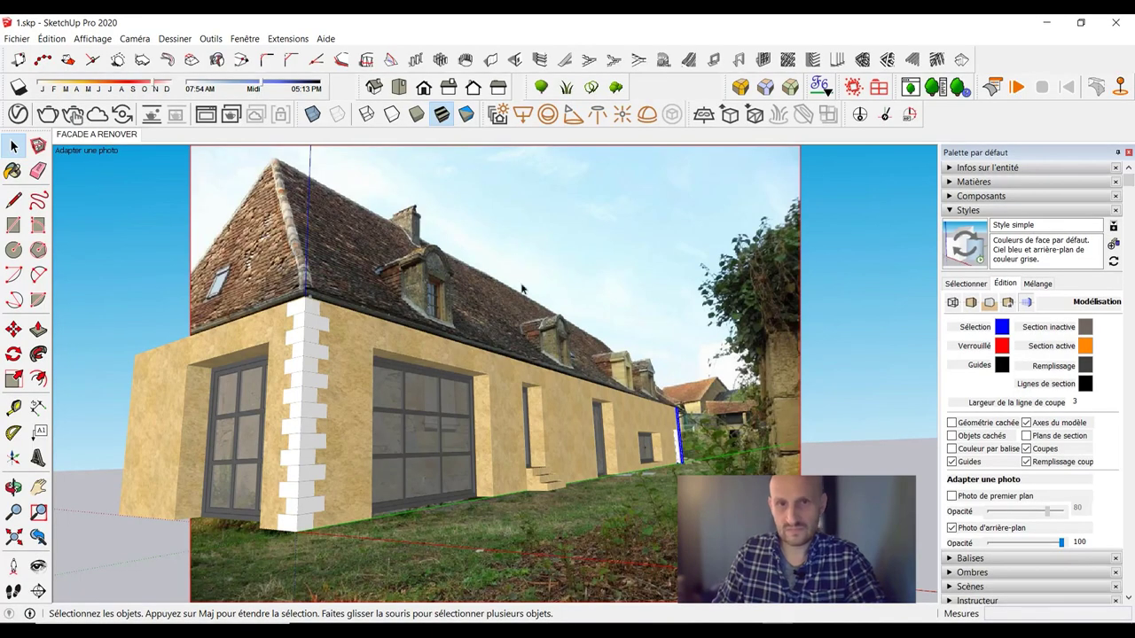
- Orbit out to the whole building, filter the Asset Editor to Lights, and place a V-Ray Dome Light
{"action": "mouse_move", "coordinate": [520, 268]}
{"action": "middle_mouse_down"}
{"action": "mouse_move", "coordinate": [512, 293]}
{"action": "mouse_move", "coordinate": [401, 351]}
{"action": "middle_mouse_up"}
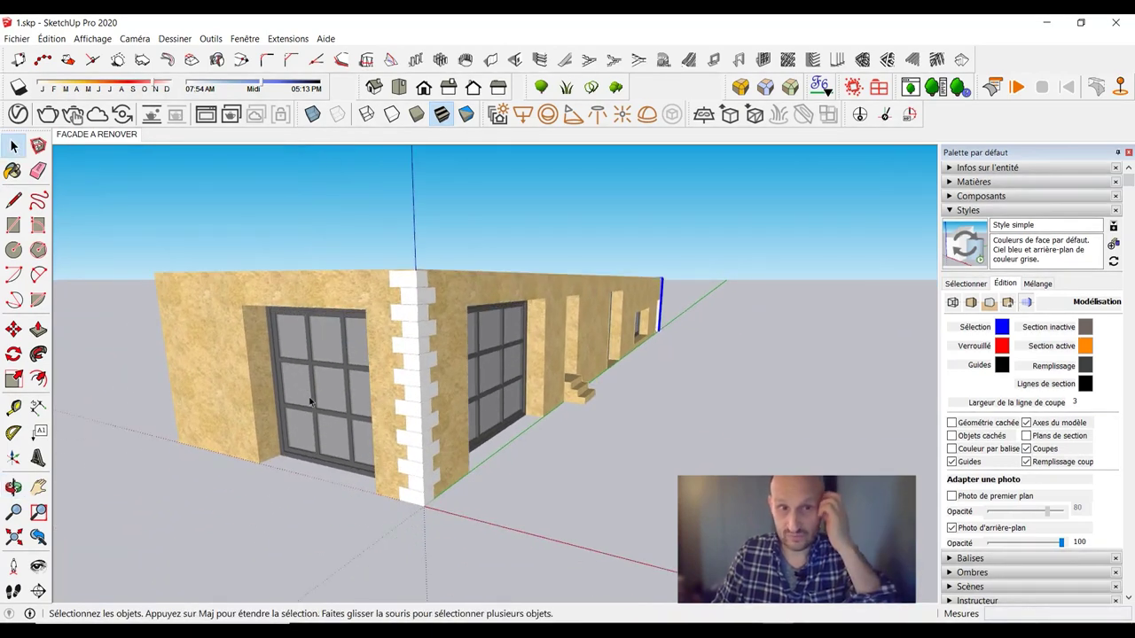
{"action": "scroll", "coordinate": [374, 295], "scroll_direction": "up", "scroll_amount": 2}
{"action": "scroll", "coordinate": [374, 295], "scroll_direction": "up", "scroll_amount": 1}
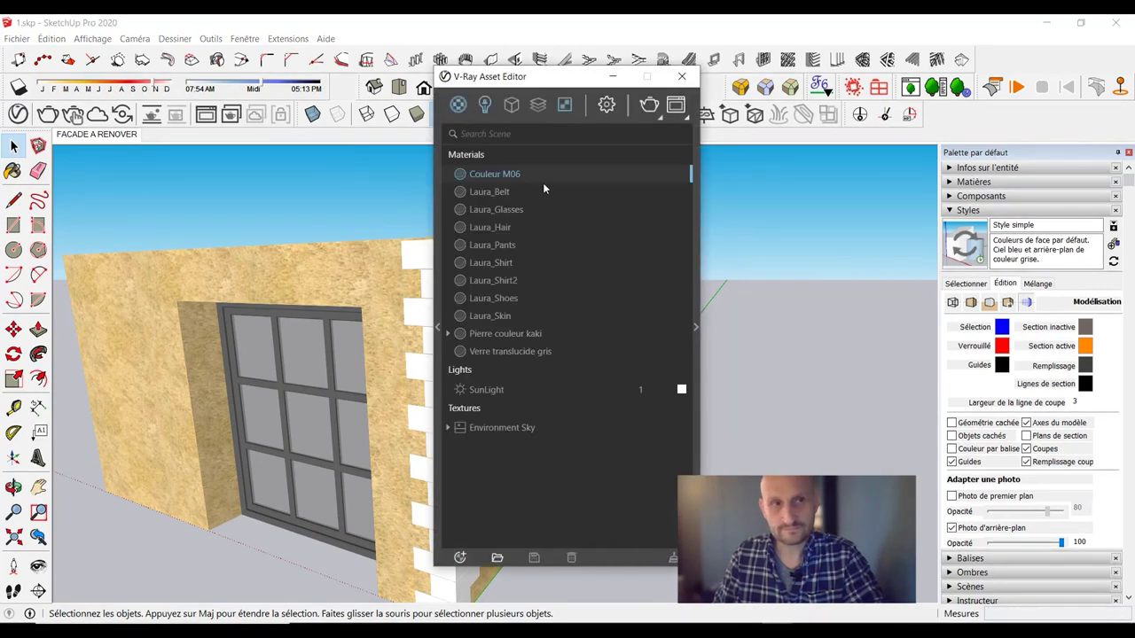
{"action": "left_click_drag", "start_coordinate": [529, 80], "coordinate": [647, 114]}
{"action": "scroll", "coordinate": [301, 370], "scroll_direction": "down", "scroll_amount": 3}
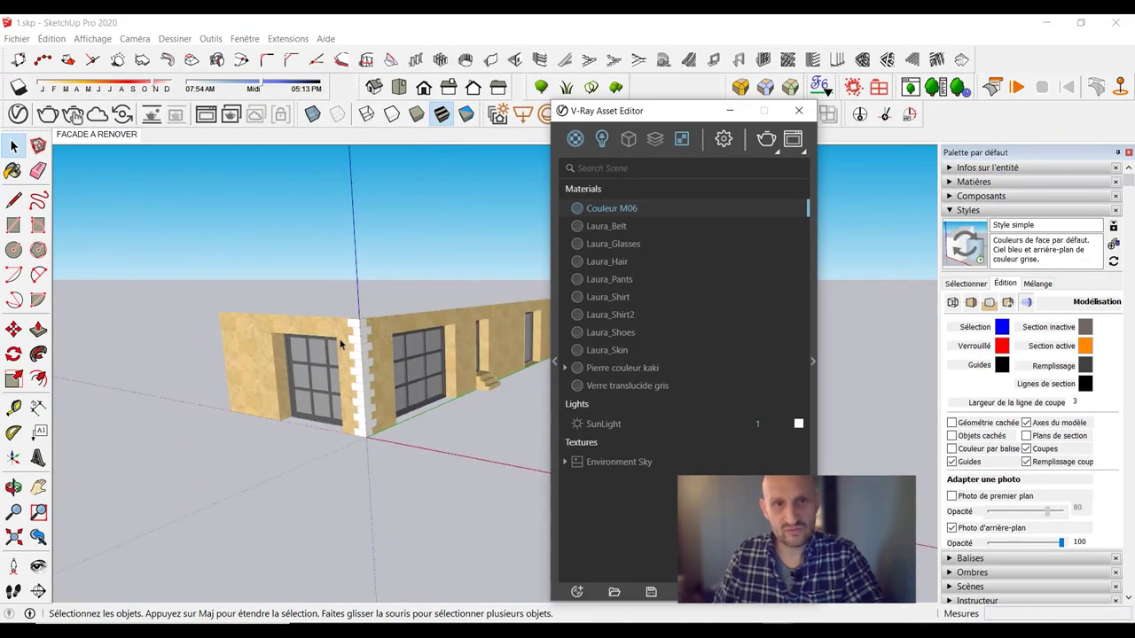
{"action": "mouse_move", "coordinate": [301, 370]}
{"action": "middle_mouse_down"}
{"action": "mouse_move", "coordinate": [175, 382]}
{"action": "mouse_move", "coordinate": [469, 418]}
{"action": "mouse_move", "coordinate": [413, 418]}
{"action": "mouse_move", "coordinate": [930, 373]}
{"action": "mouse_move", "coordinate": [364, 394]}
{"action": "middle_mouse_up"}
{"action": "left_click", "coordinate": [602, 140]}
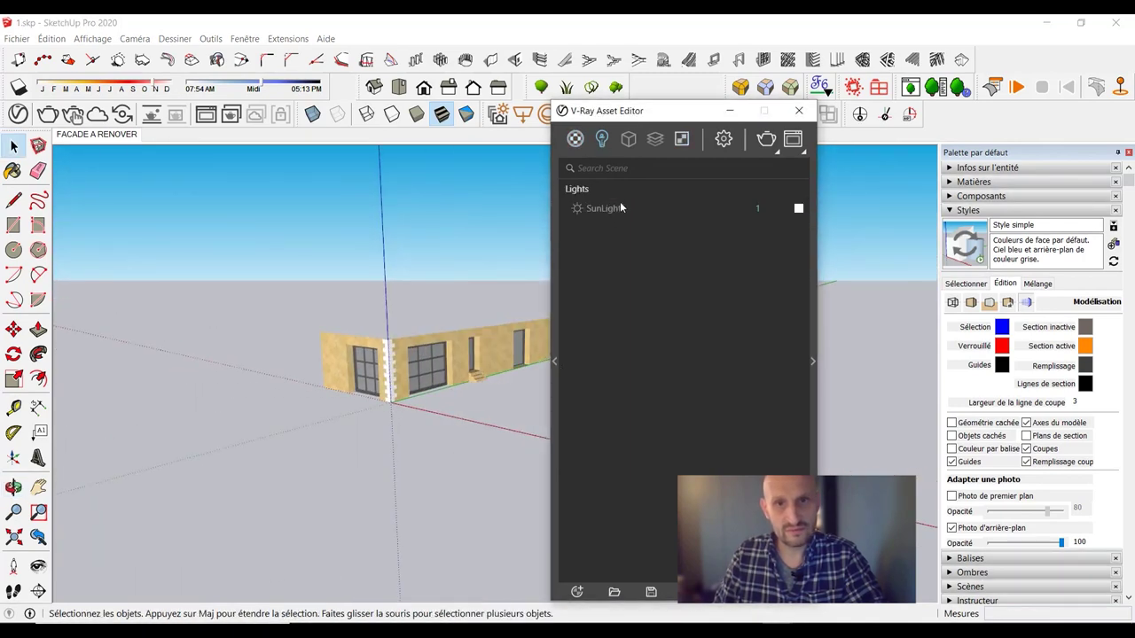
{"action": "left_click_drag", "start_coordinate": [621, 111], "coordinate": [139, 108]}
{"action": "middle_click_drag", "start_coordinate": [461, 364], "coordinate": [647, 353]}
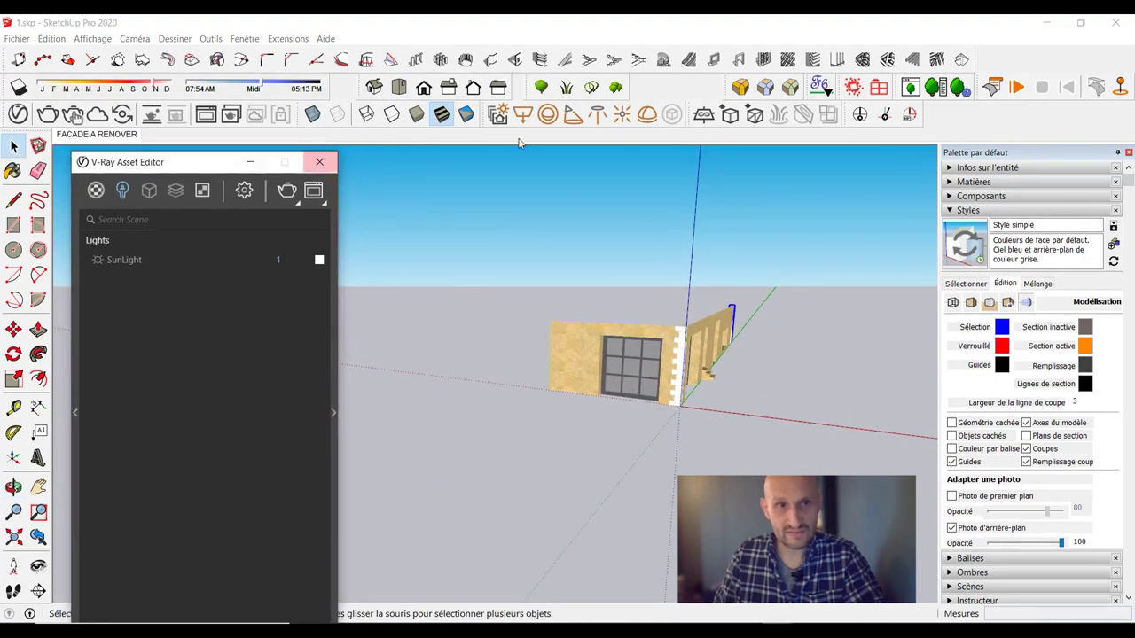
{"action": "left_click", "coordinate": [557, 429]}
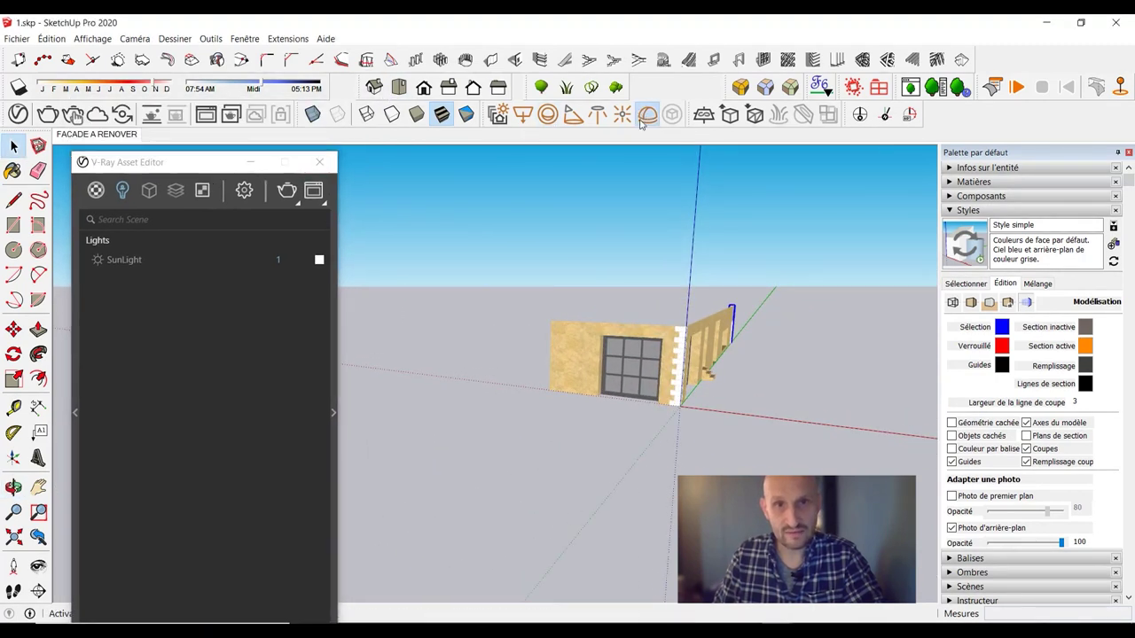
{"action": "left_click", "coordinate": [554, 427]}
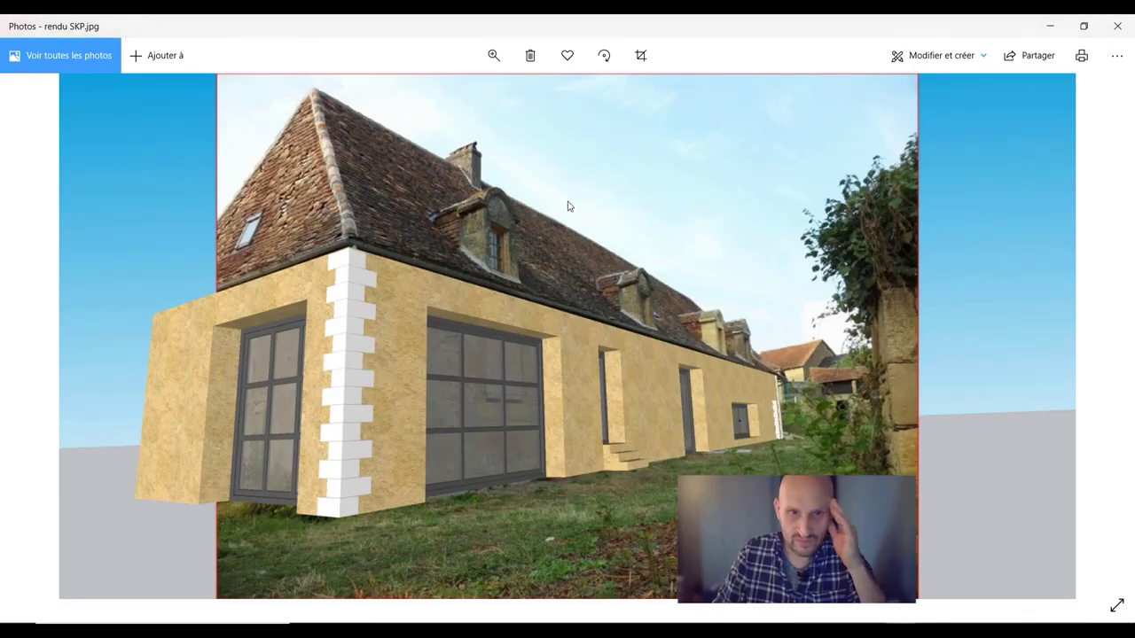
- Show the original FACADE A RENOVER photo zoomed in, then return to SketchUp
{"action": "key", "text": "Left"}
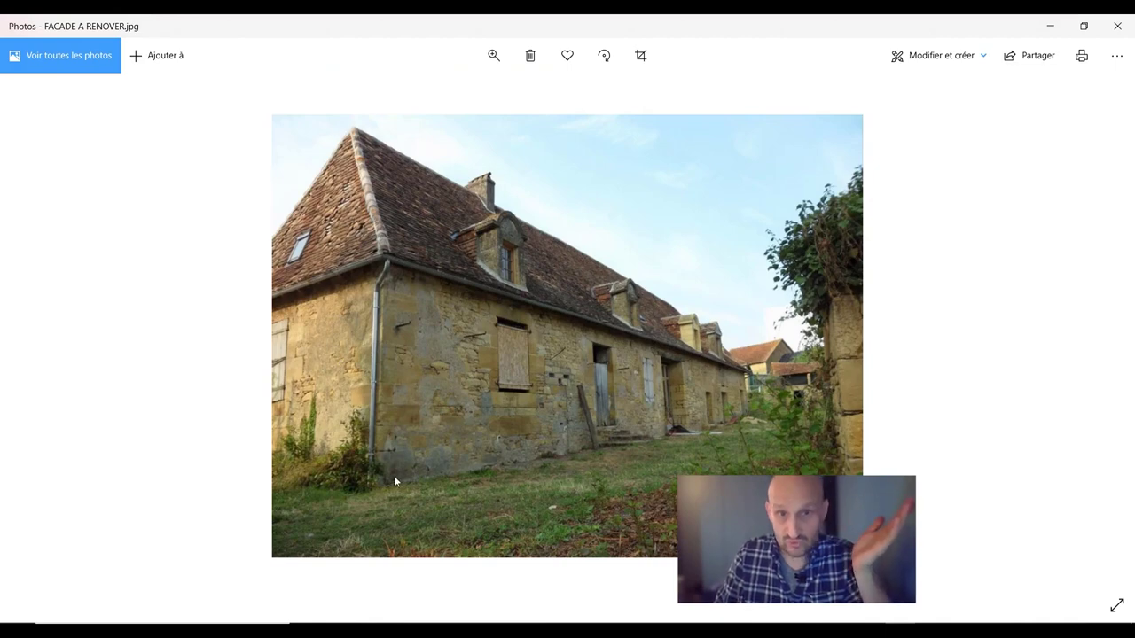
{"action": "scroll", "coordinate": [321, 332], "scroll_direction": "up", "scroll_amount": 2}
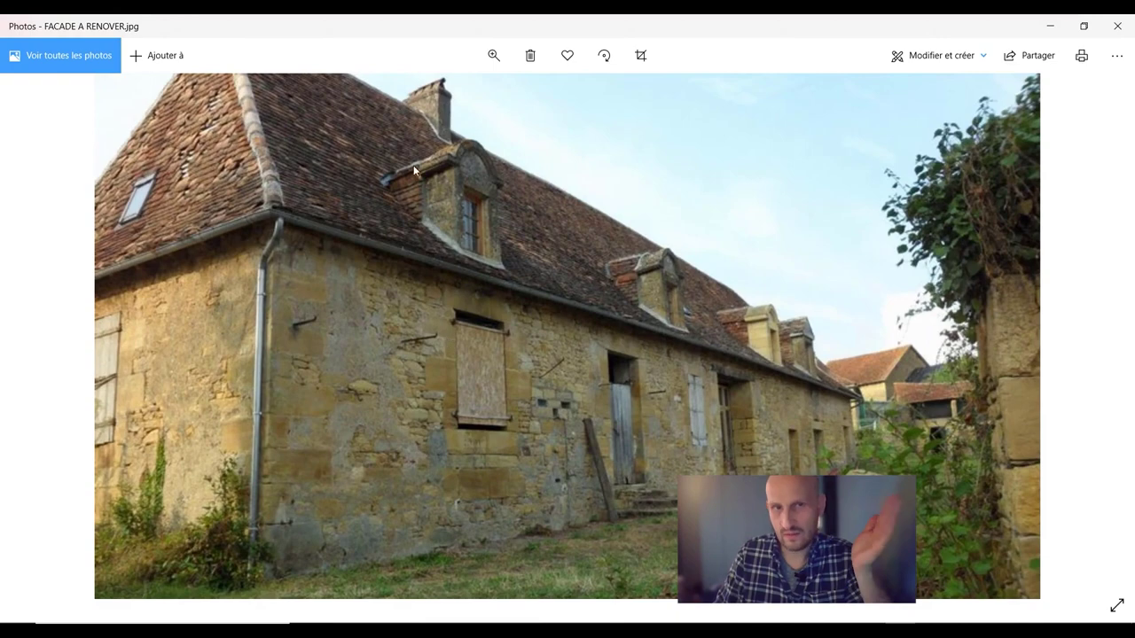
{"action": "left_click", "coordinate": [1117, 25]}
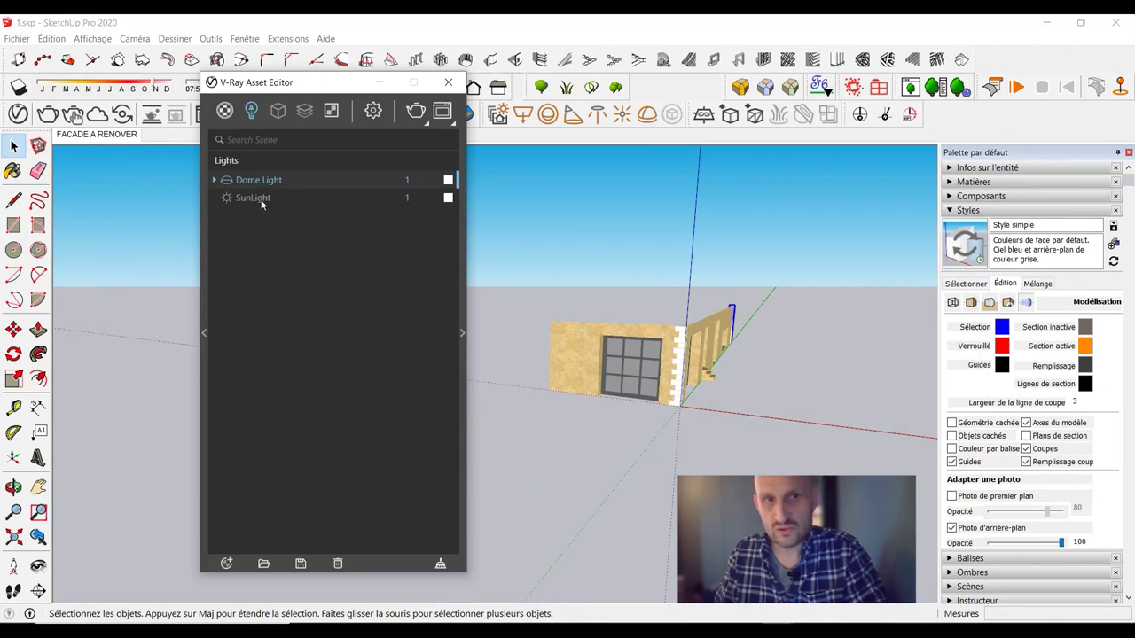
- Show the Dome Light parameters in the V-Ray Asset Editor, then switch to the Photopea browser
{"action": "left_click", "coordinate": [459, 297]}
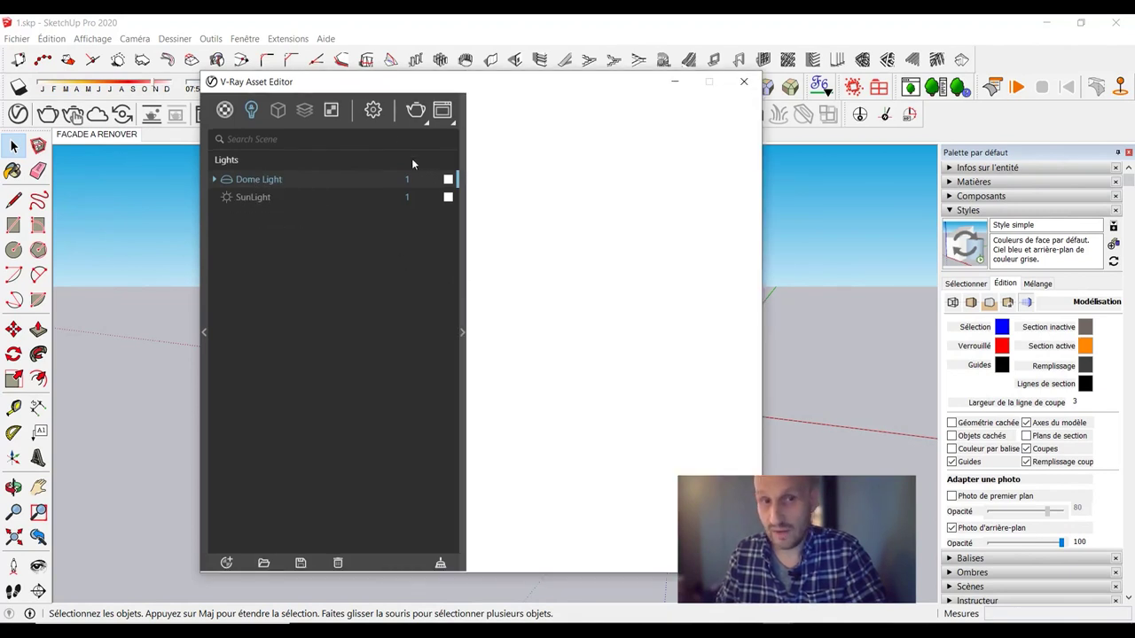
{"action": "left_click_drag", "start_coordinate": [407, 92], "coordinate": [235, 84]}
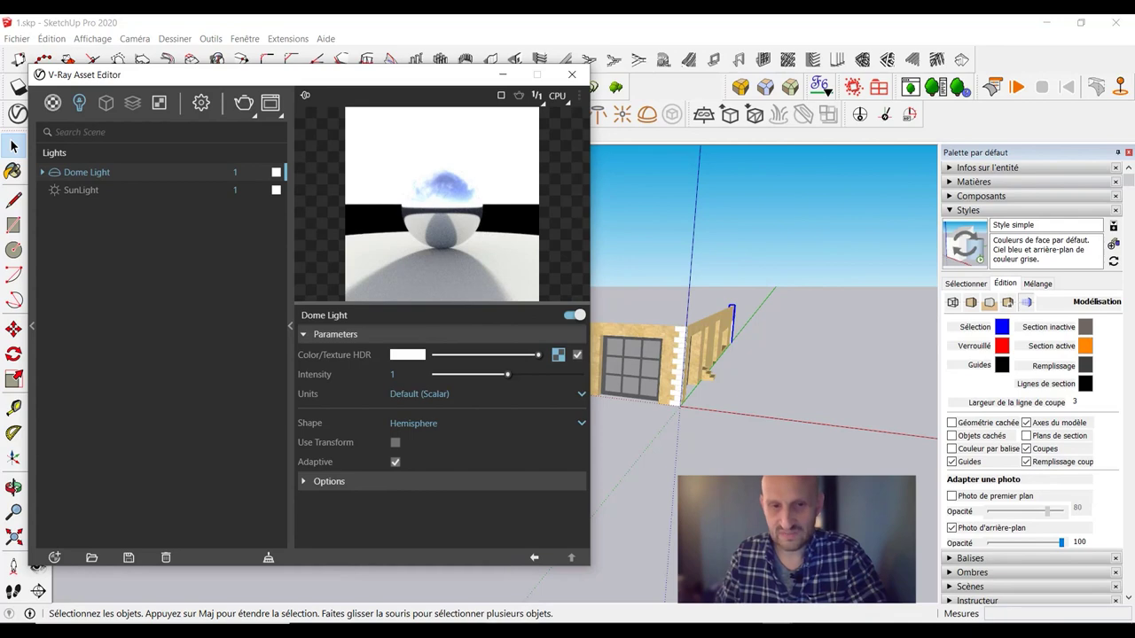
{"action": "left_click", "coordinate": [479, 581]}
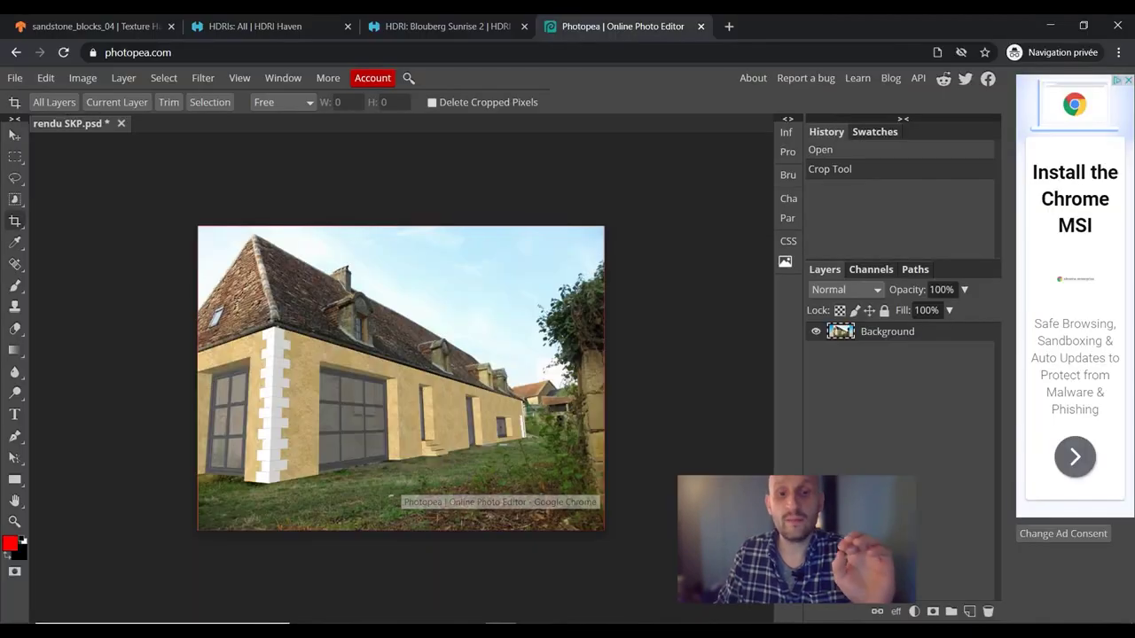
- Review the Blouberg Sunrise 2 HDRI page and its full panoramic preview
{"action": "left_click", "coordinate": [438, 29]}
{"action": "left_click", "coordinate": [266, 26]}
{"action": "left_click", "coordinate": [446, 29]}
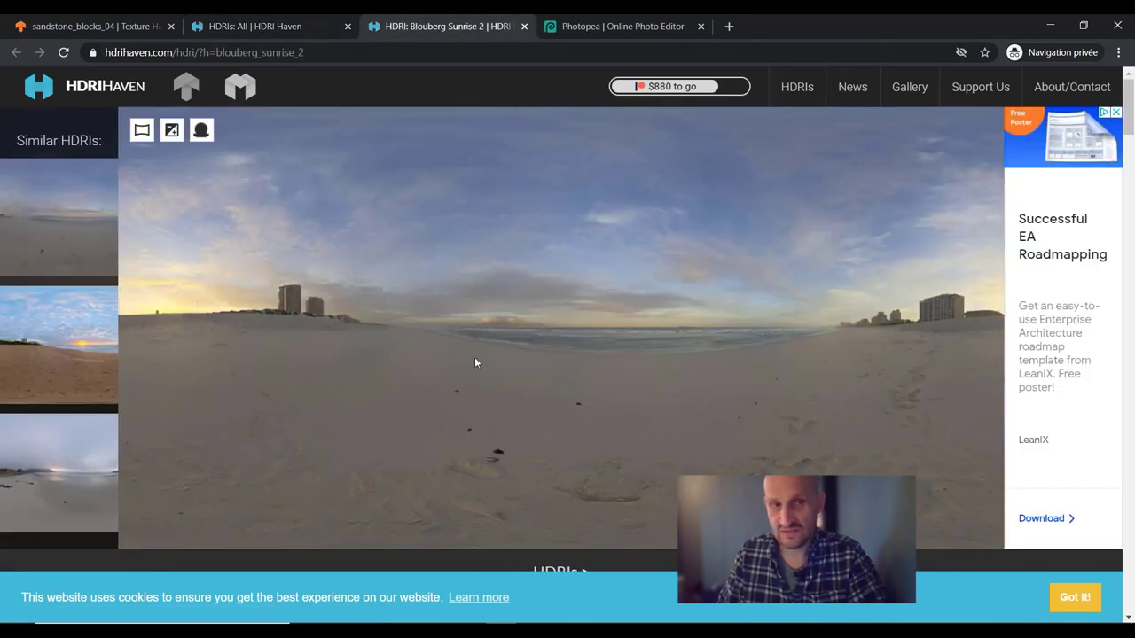
{"action": "scroll", "coordinate": [474, 362], "scroll_direction": "down", "scroll_amount": 3}
{"action": "scroll", "coordinate": [474, 362], "scroll_direction": "down", "scroll_amount": 2}
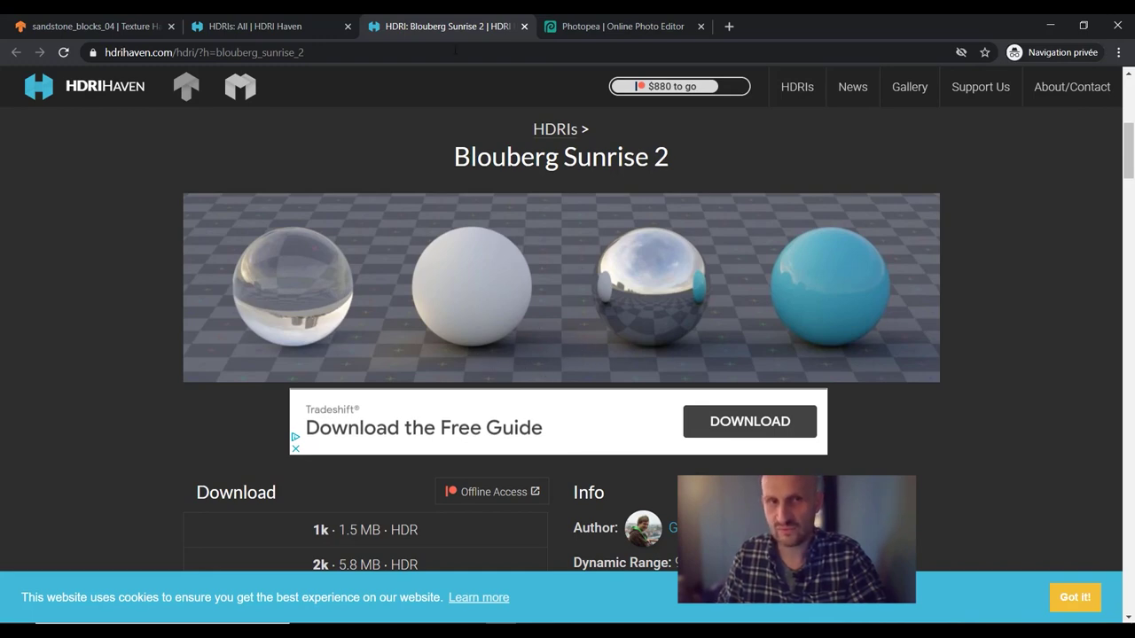
{"action": "left_click", "coordinate": [633, 232]}
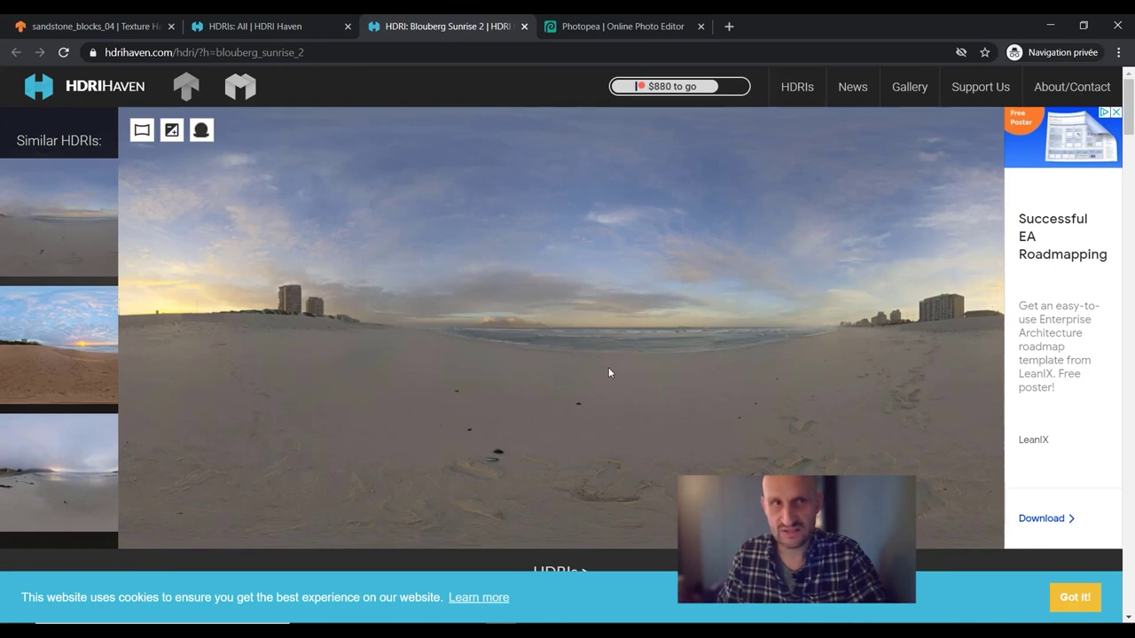
- Look over the sandstone blocks texture page, then minimize the browser
{"action": "left_click", "coordinate": [111, 28]}
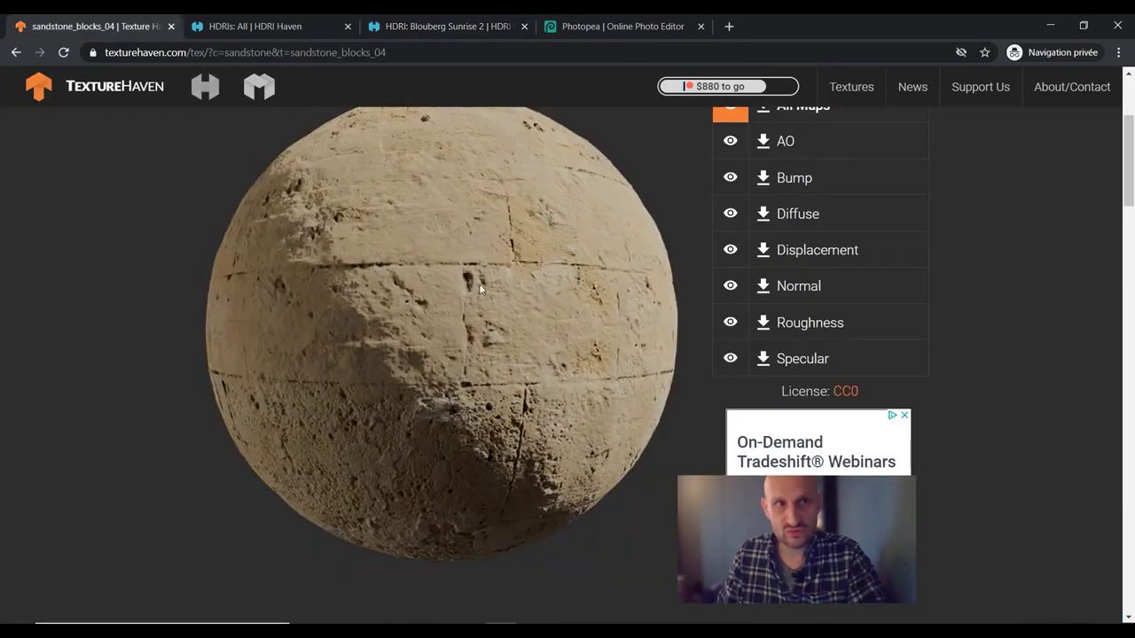
{"action": "scroll", "coordinate": [372, 344], "scroll_direction": "up", "scroll_amount": 1}
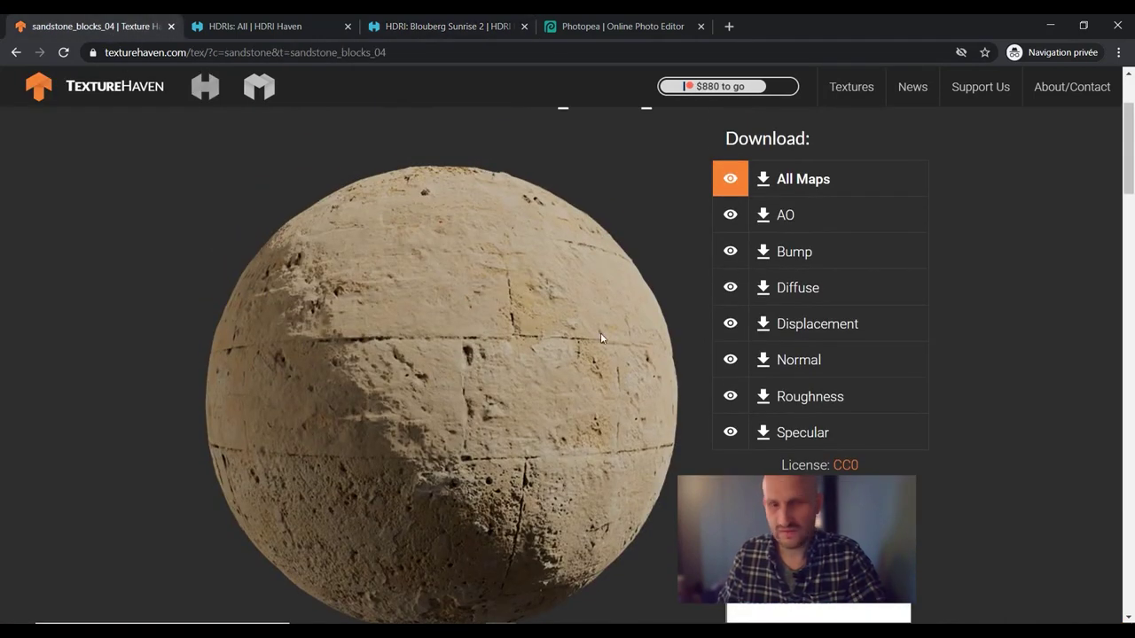
{"action": "scroll", "coordinate": [452, 399], "scroll_direction": "down", "scroll_amount": 1}
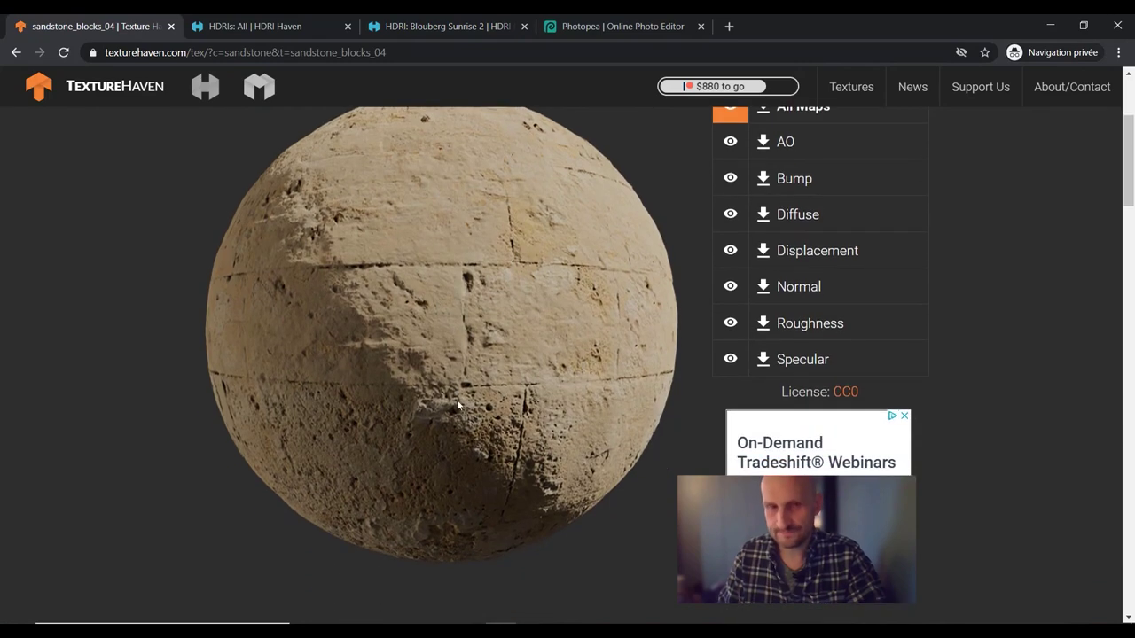
{"action": "left_click", "coordinate": [1050, 24]}
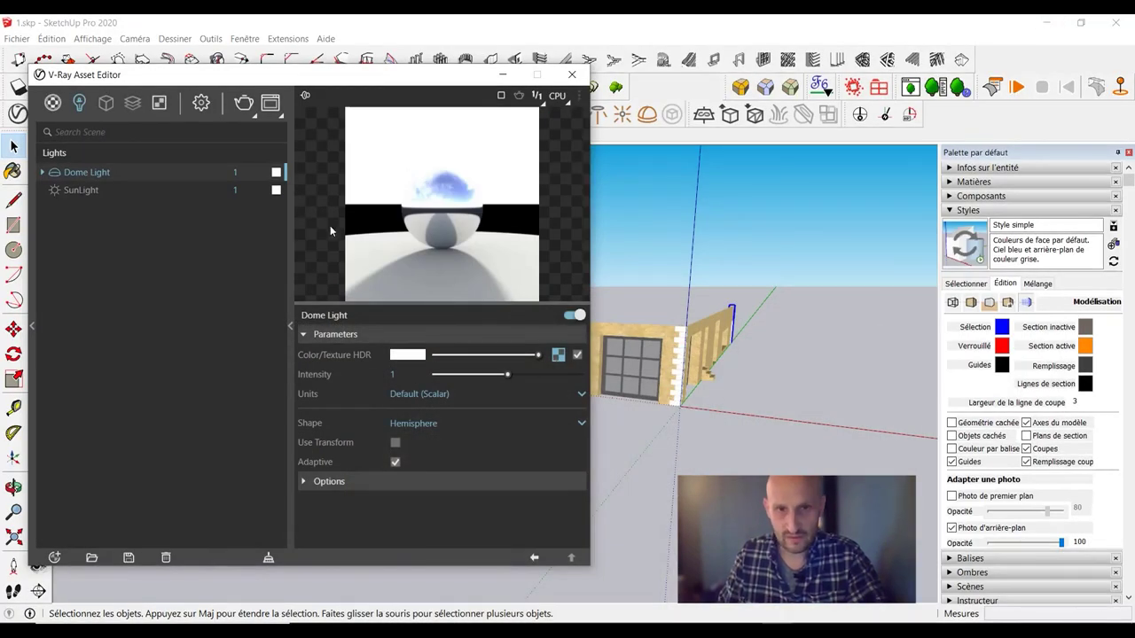
- Load blouberg_sunrise_2_4k.hdr as the Dome Light's texture
{"action": "left_click", "coordinate": [558, 355]}
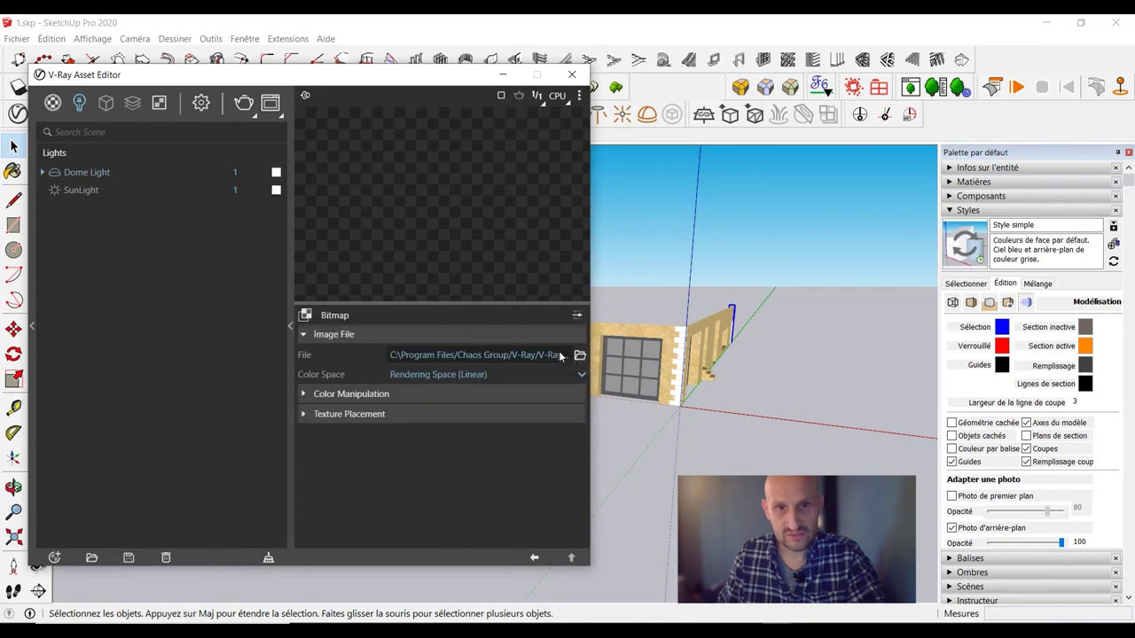
{"action": "left_click", "coordinate": [580, 355]}
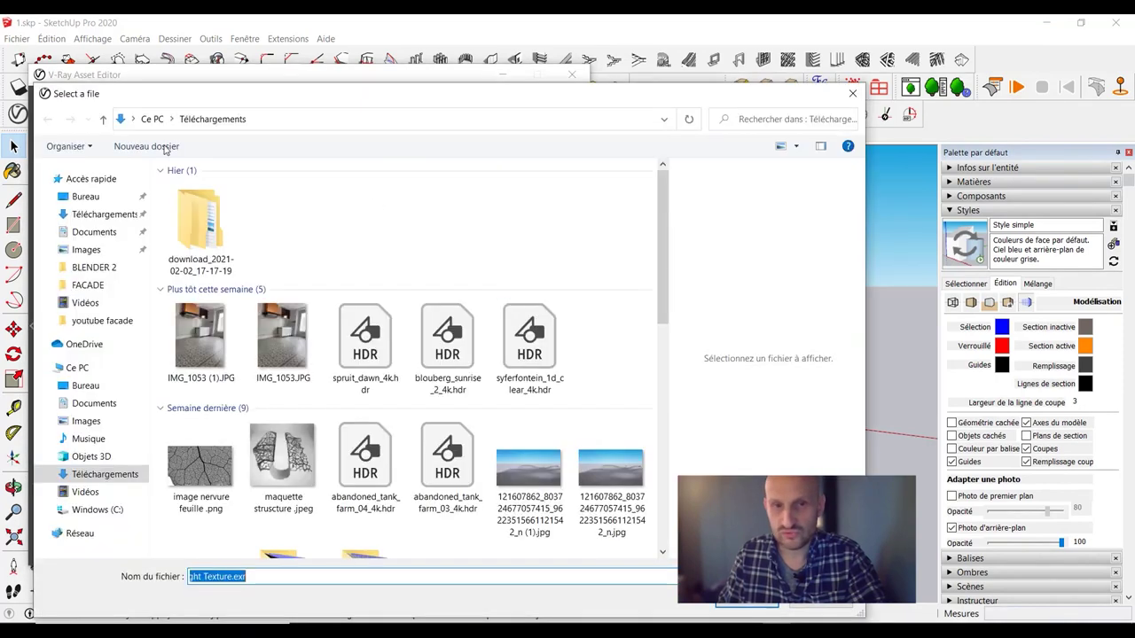
{"action": "double_click", "coordinate": [448, 337]}
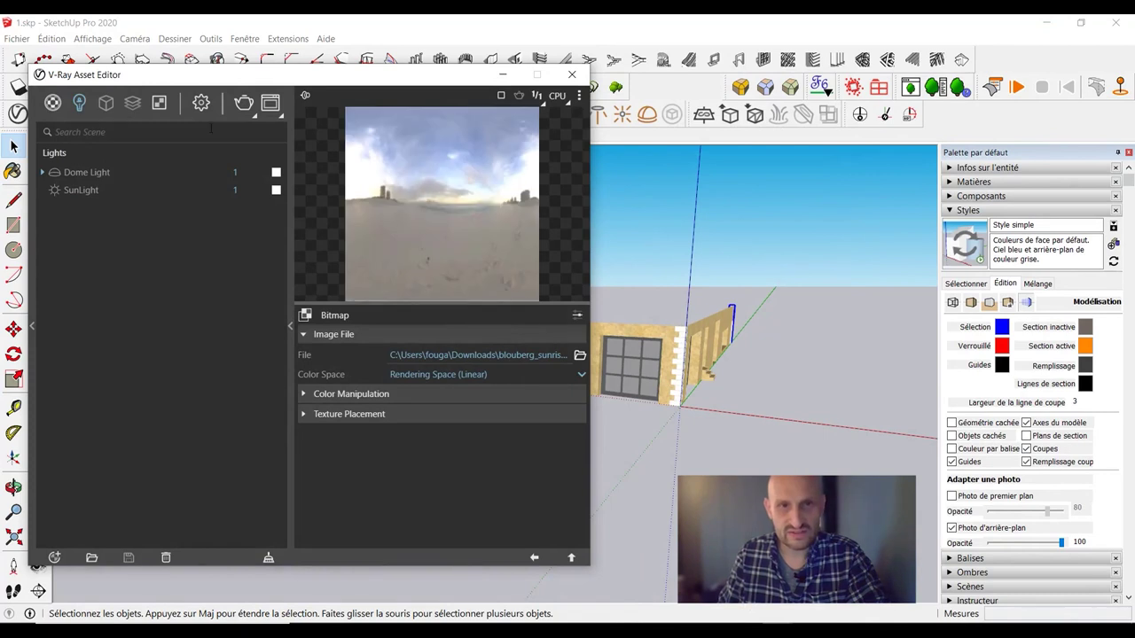
{"action": "left_click", "coordinate": [102, 173]}
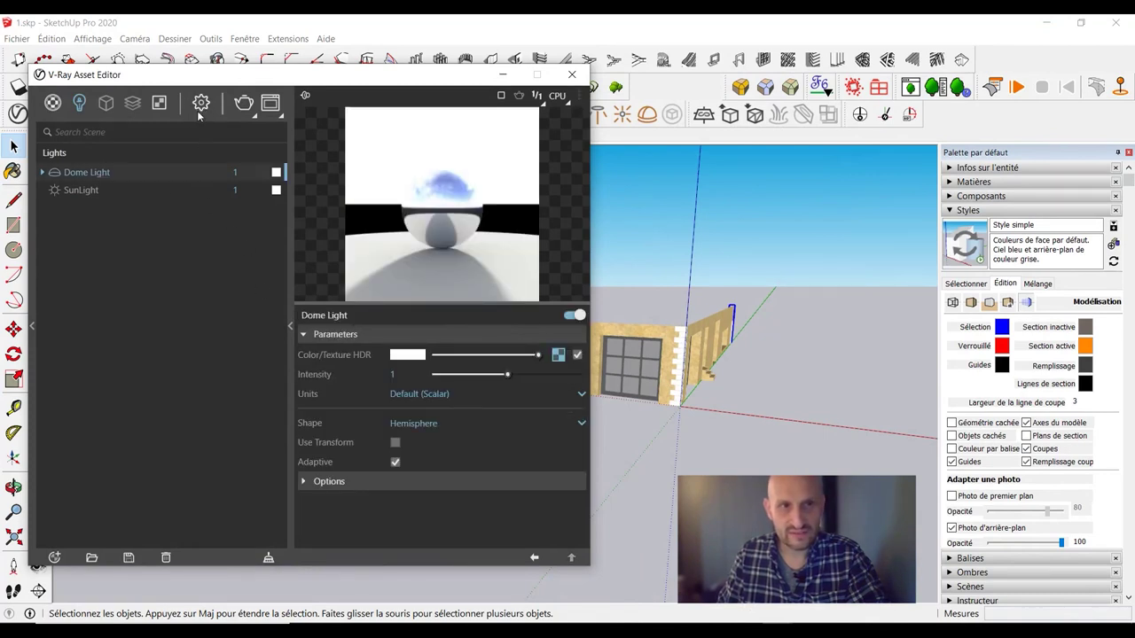
- Expand the Camera render settings and switch to the FACADE A RENOVER scene
{"action": "left_click", "coordinate": [201, 103]}
{"action": "left_click", "coordinate": [107, 284]}
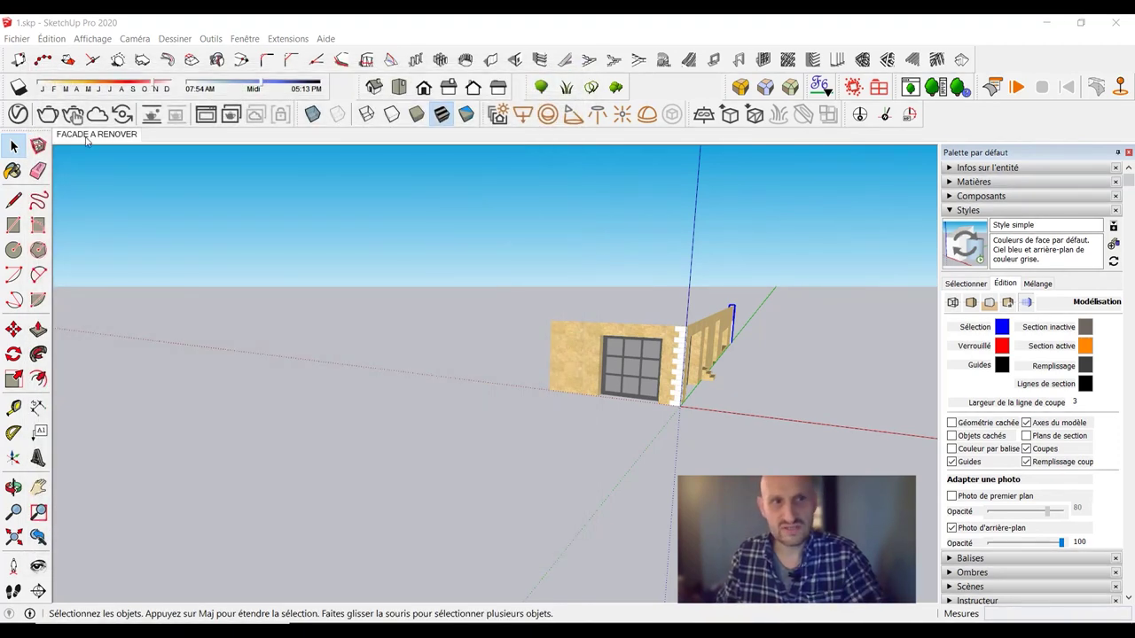
{"action": "left_click", "coordinate": [88, 134]}
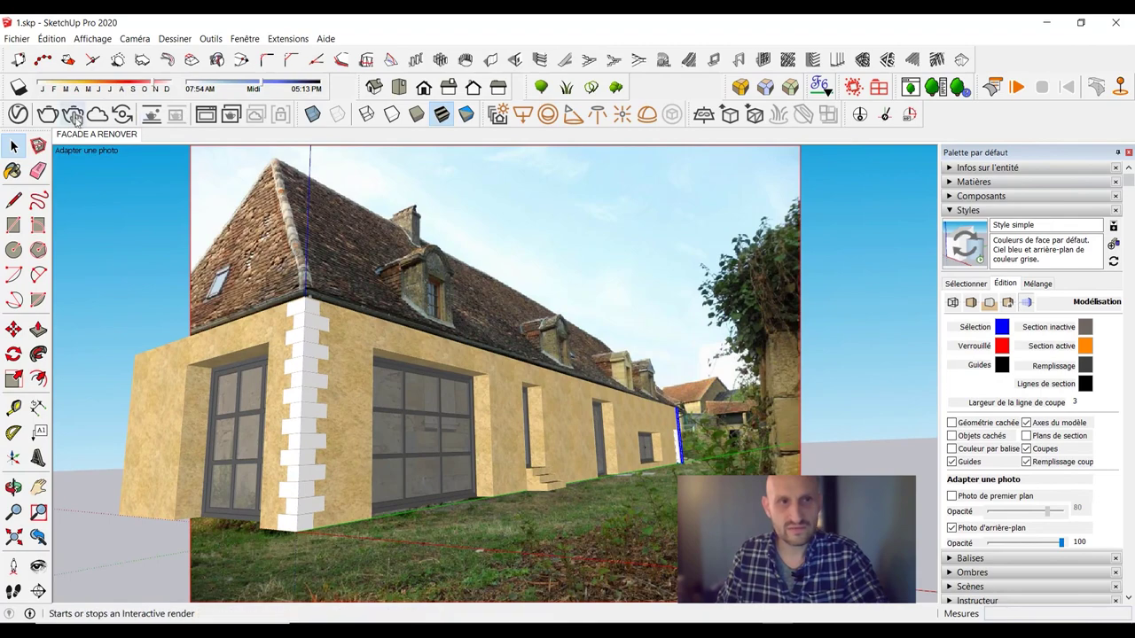
- Start an interactive V-Ray render of the house and restart it with the dome light
{"action": "left_click", "coordinate": [74, 118]}
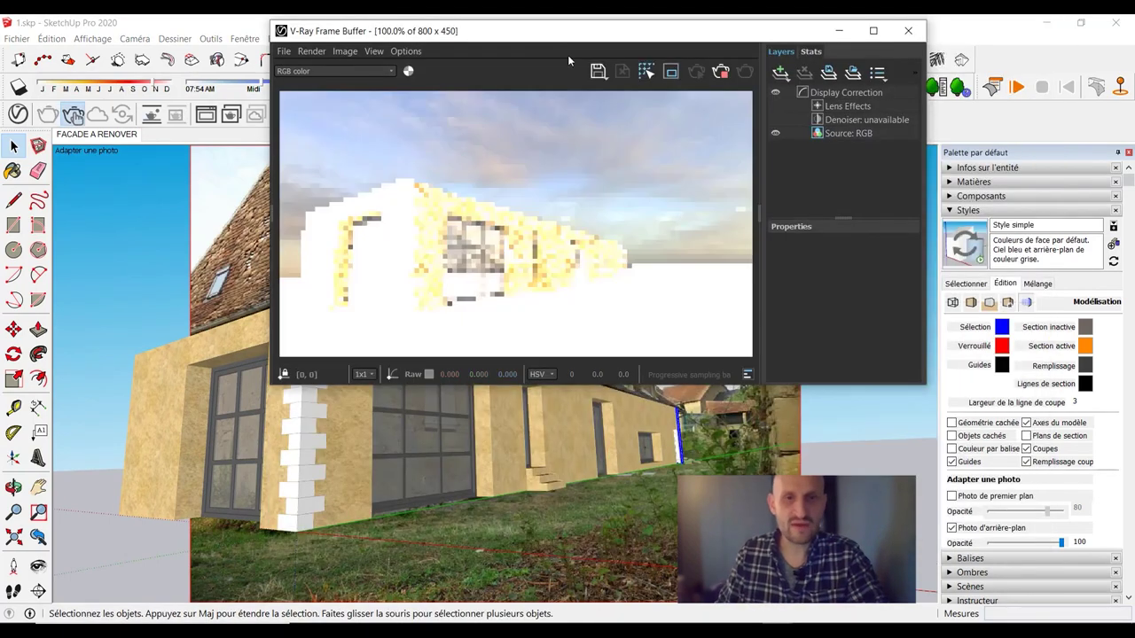
{"action": "mouse_move", "coordinate": [553, 32]}
{"action": "left_mouse_down"}
{"action": "mouse_move", "coordinate": [742, 52]}
{"action": "mouse_move", "coordinate": [603, 66]}
{"action": "left_mouse_up"}
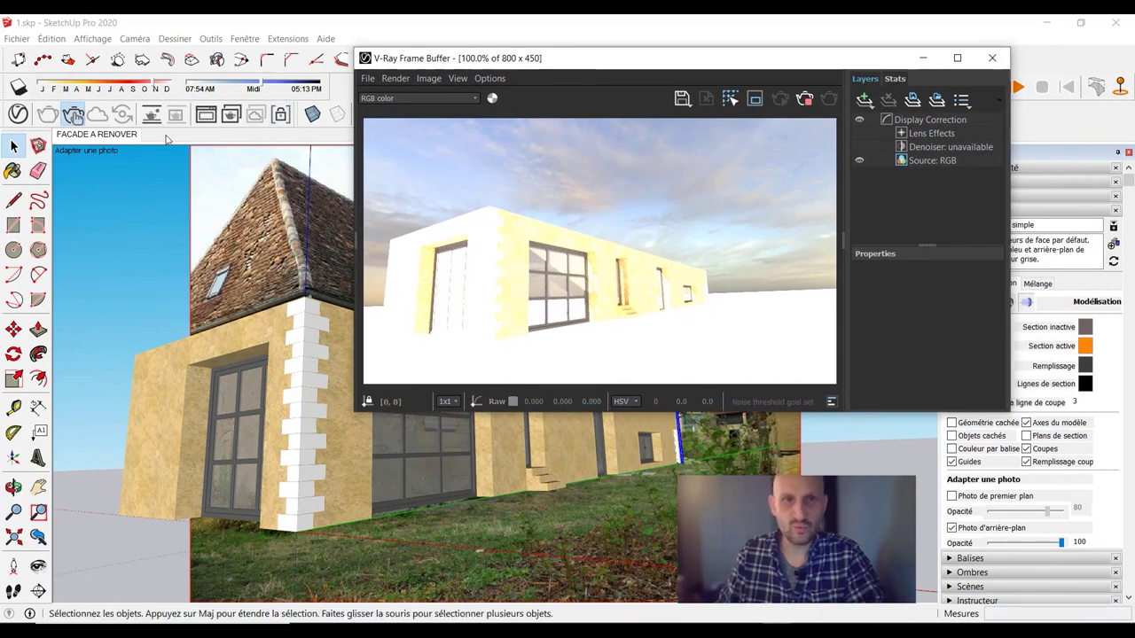
{"action": "left_click", "coordinate": [17, 113]}
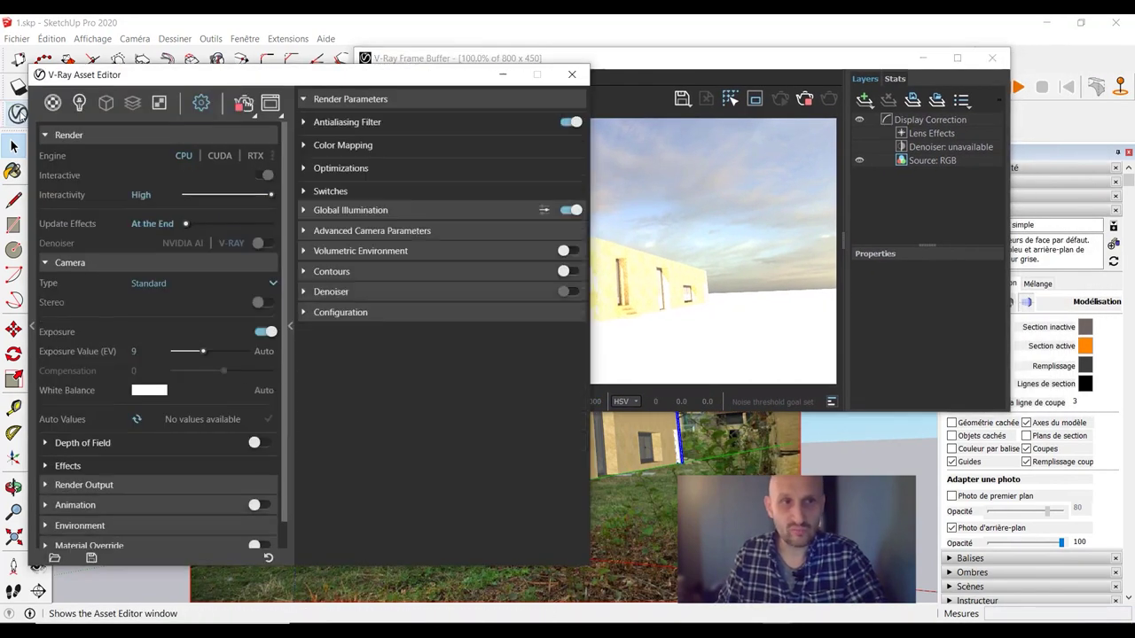
{"action": "left_click", "coordinate": [79, 103]}
{"action": "left_click", "coordinate": [289, 239]}
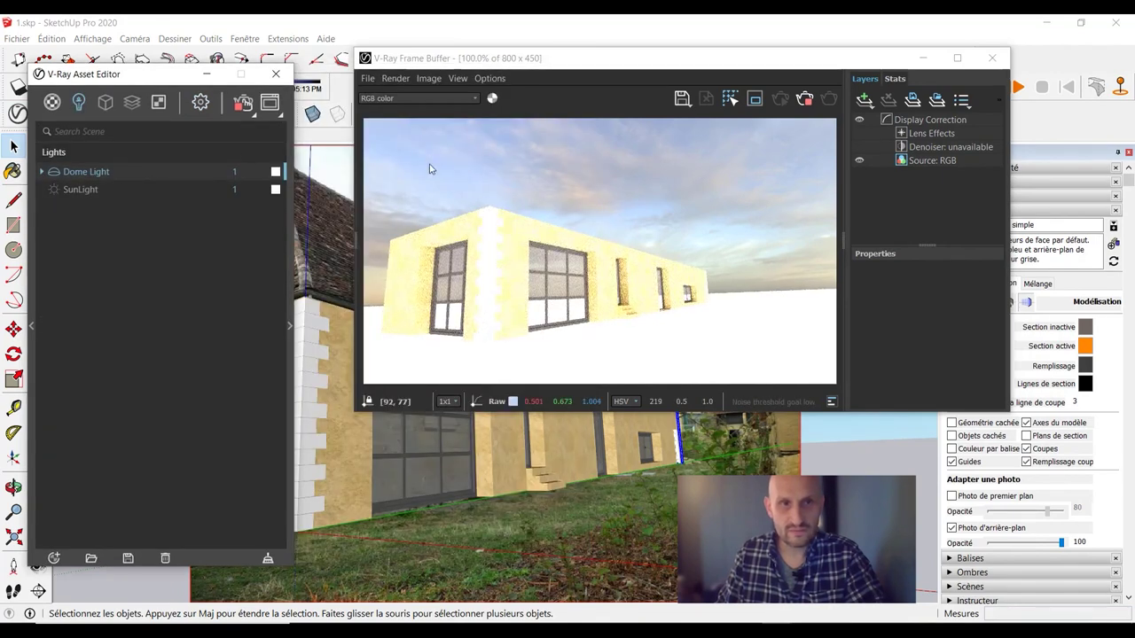
{"action": "left_click", "coordinate": [805, 100]}
{"action": "left_click", "coordinate": [781, 100]}
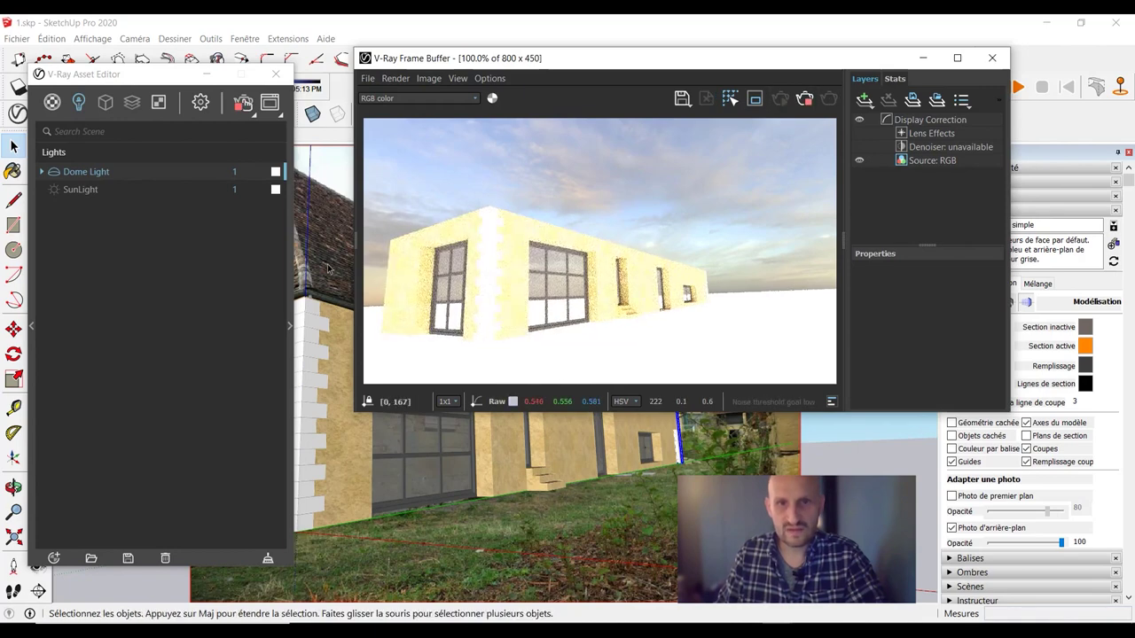
- Set the camera exposure to 12, then settle on 11
{"action": "left_click", "coordinate": [200, 103]}
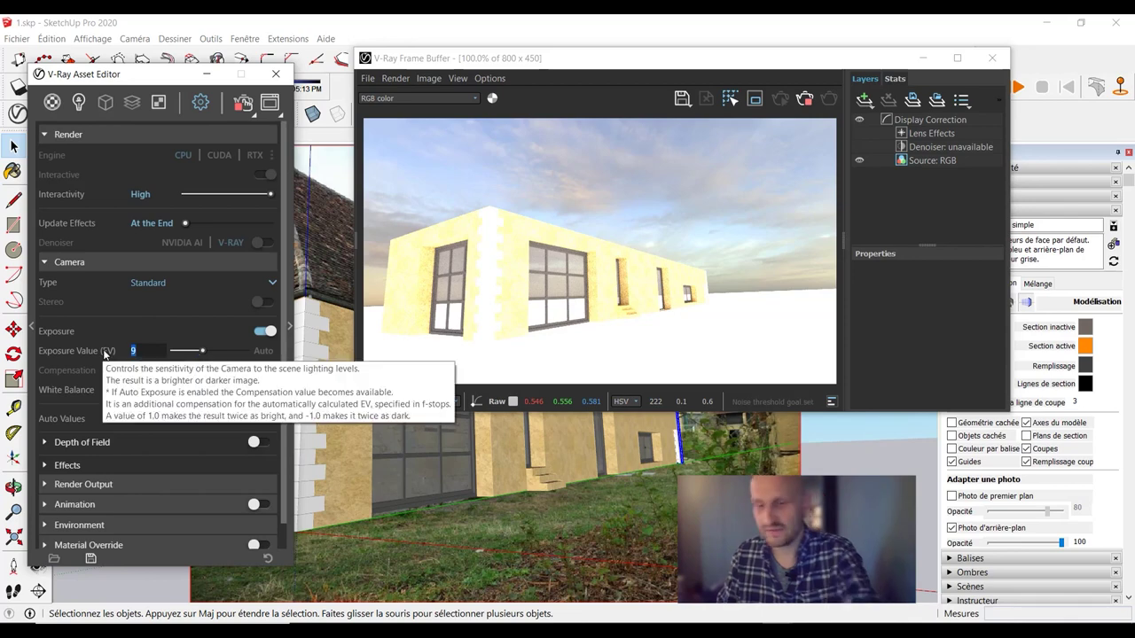
{"action": "type", "text": "12"}
{"action": "key", "text": "Return"}
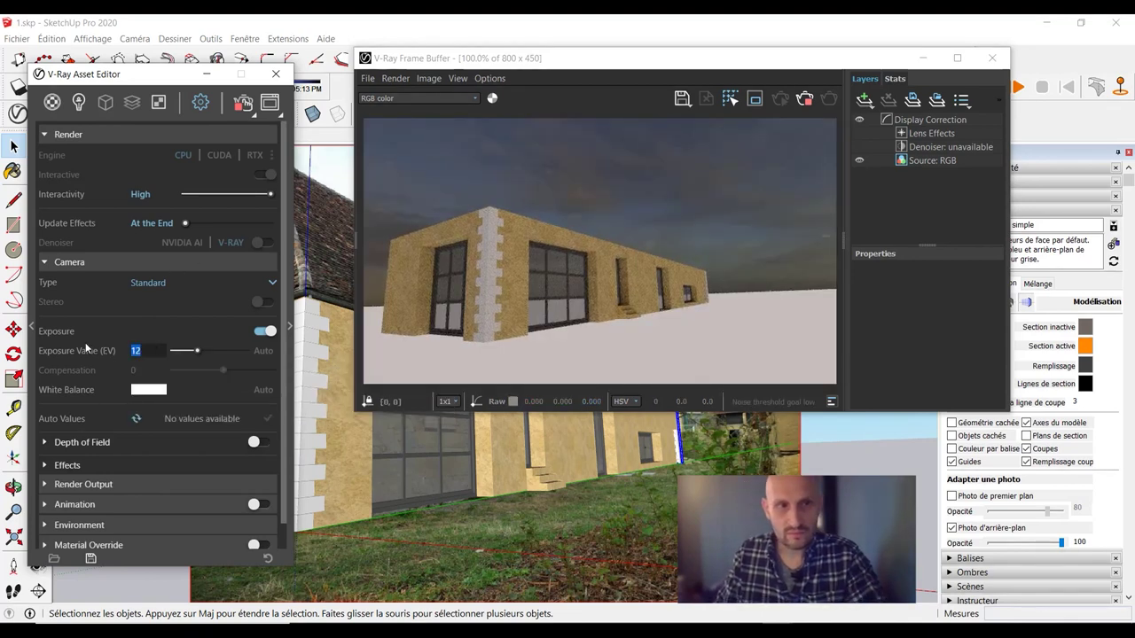
{"action": "type", "text": "11"}
{"action": "key", "text": "Return"}
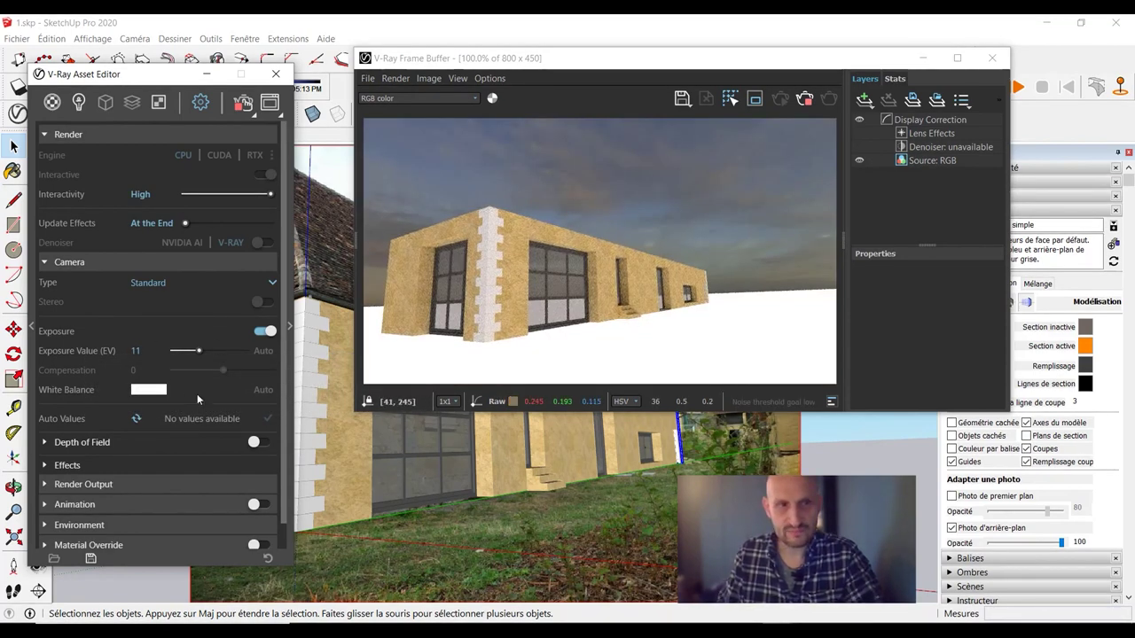
- Set the Dome Light shape to Sphere and make it invisible in the render
{"action": "left_click", "coordinate": [79, 101]}
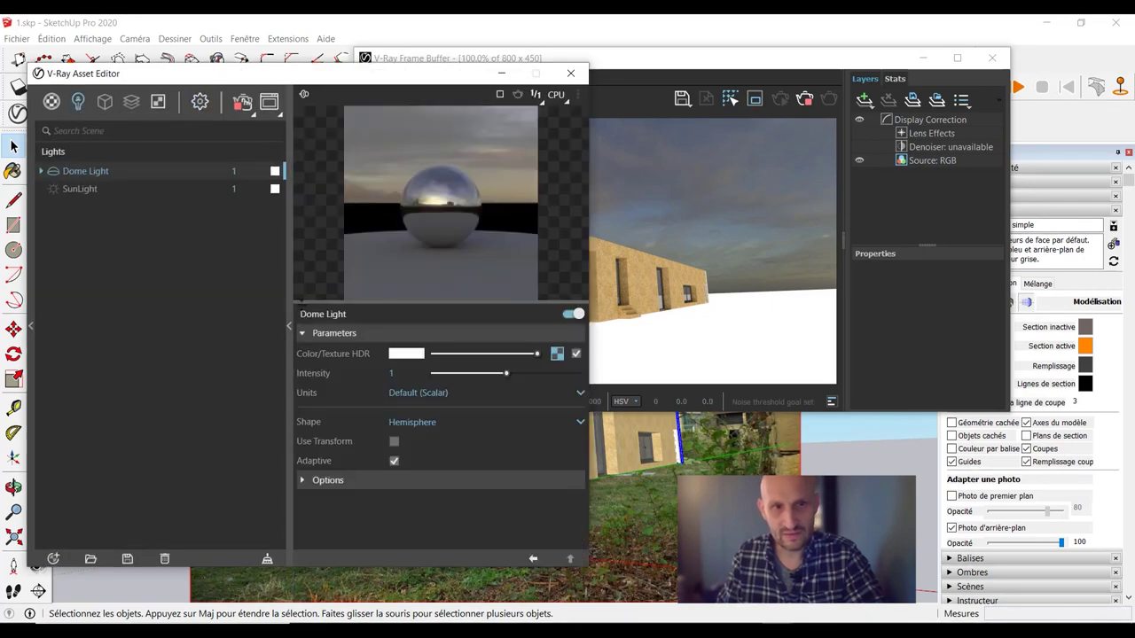
{"action": "left_click", "coordinate": [289, 325]}
{"action": "left_click", "coordinate": [409, 422]}
{"action": "left_click", "coordinate": [398, 442]}
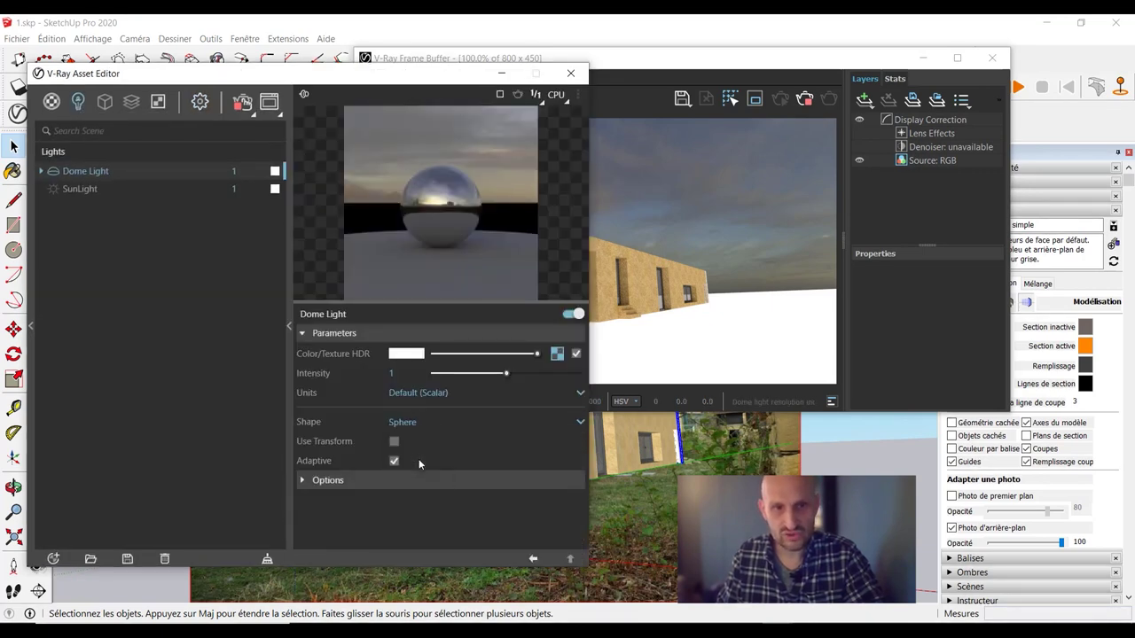
{"action": "left_click", "coordinate": [346, 481]}
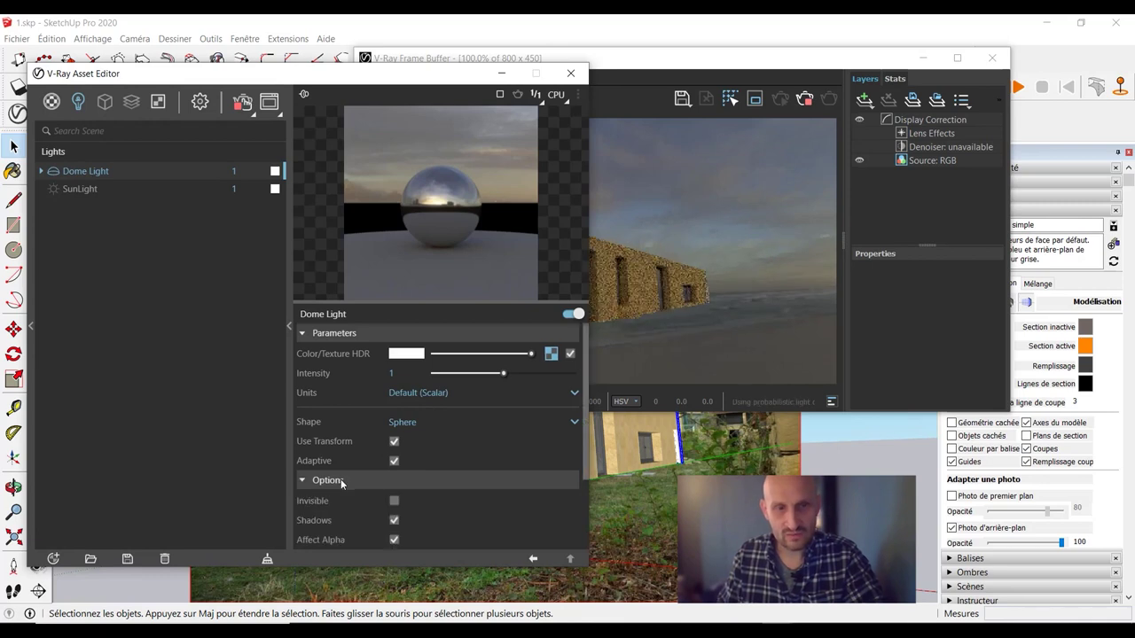
{"action": "left_click", "coordinate": [395, 502]}
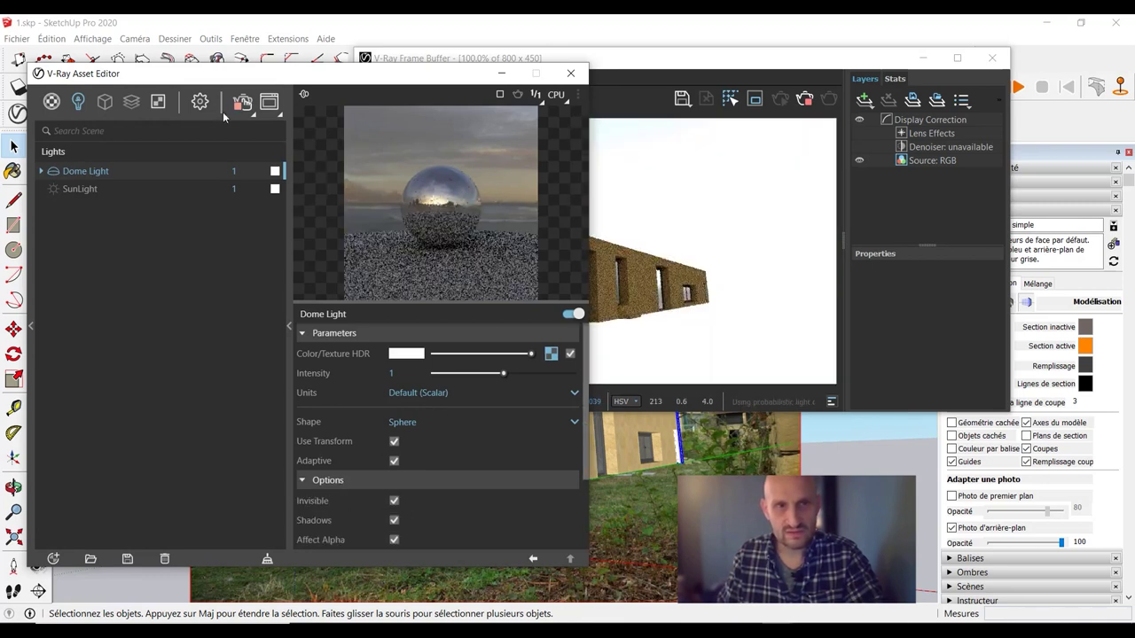
- Review the Environment section of the render settings
{"action": "left_click", "coordinate": [200, 102]}
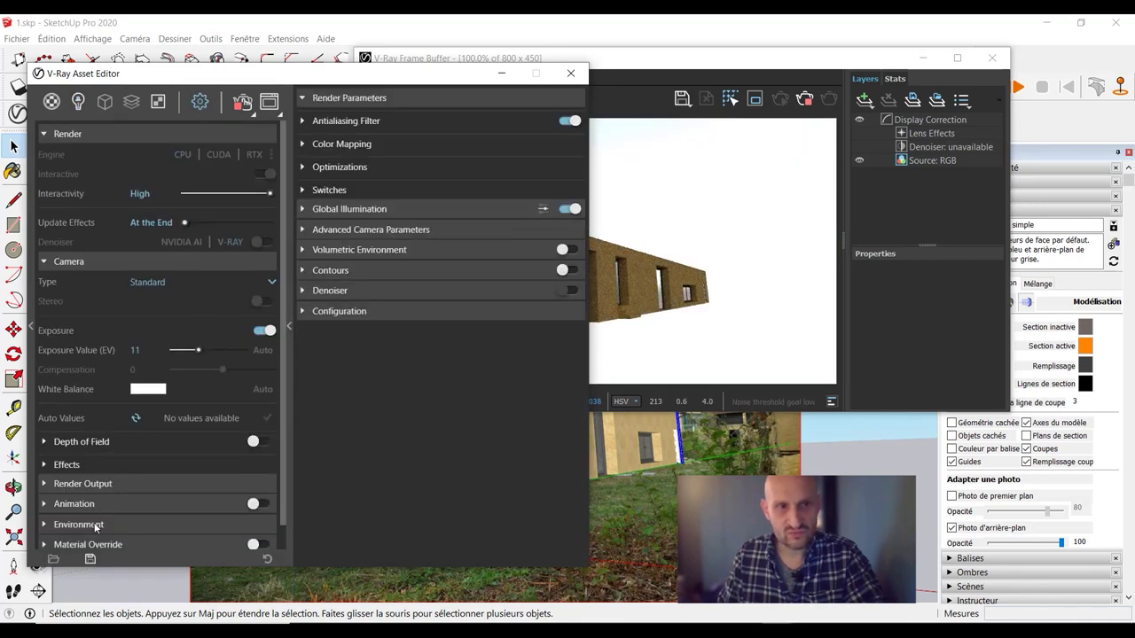
{"action": "left_click", "coordinate": [171, 524]}
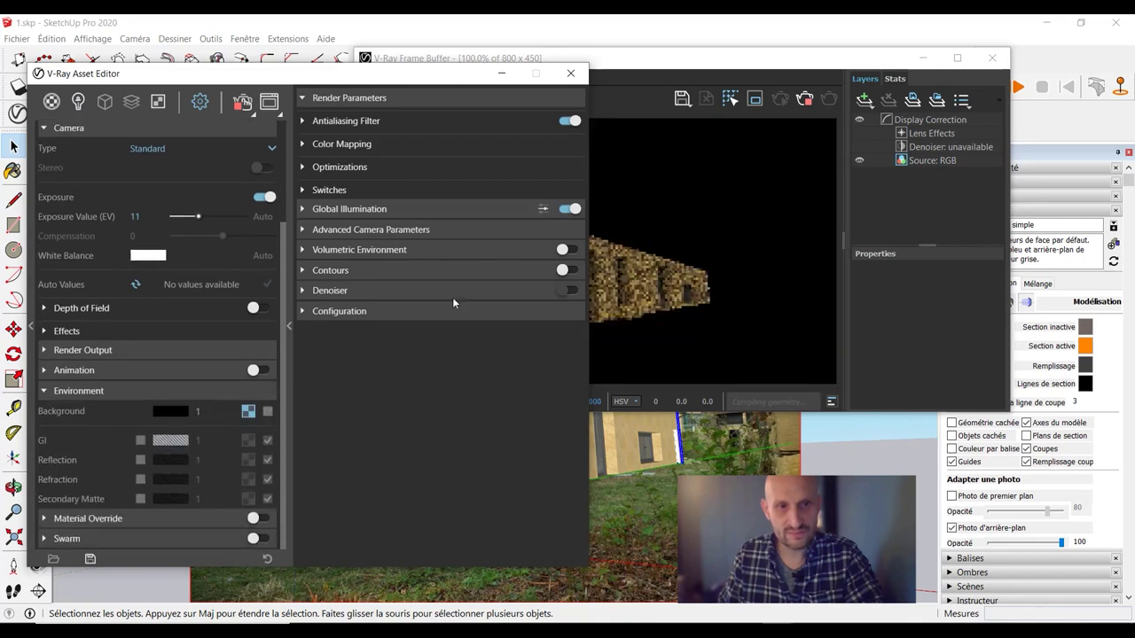
{"action": "left_click", "coordinate": [288, 326]}
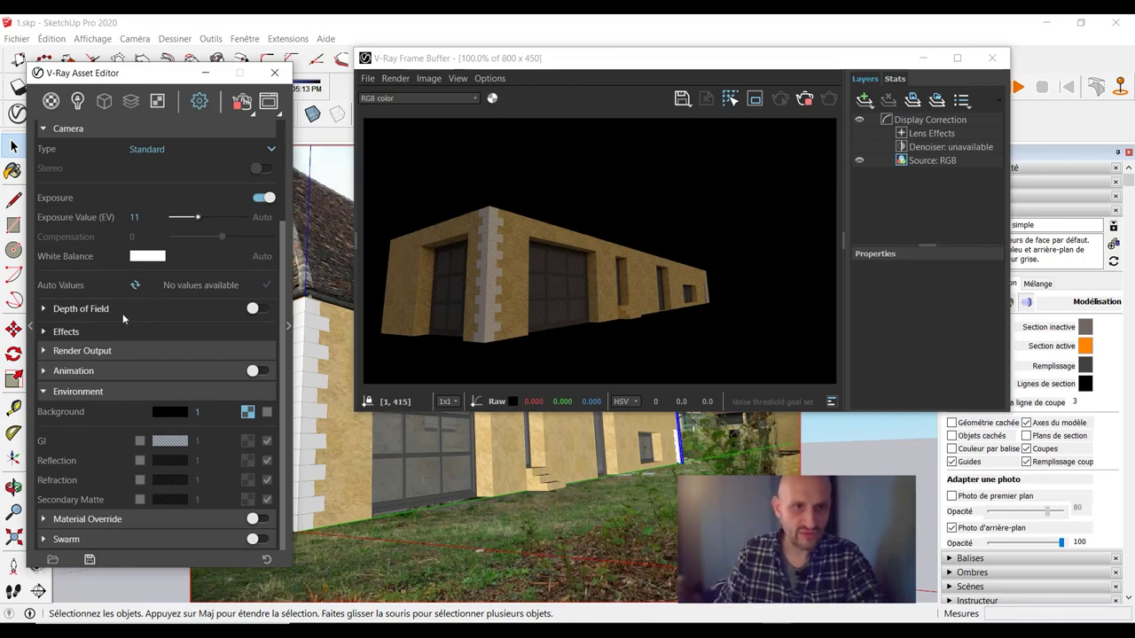
- Set the V-Ray camera exposure value to 10
{"action": "left_click", "coordinate": [79, 392]}
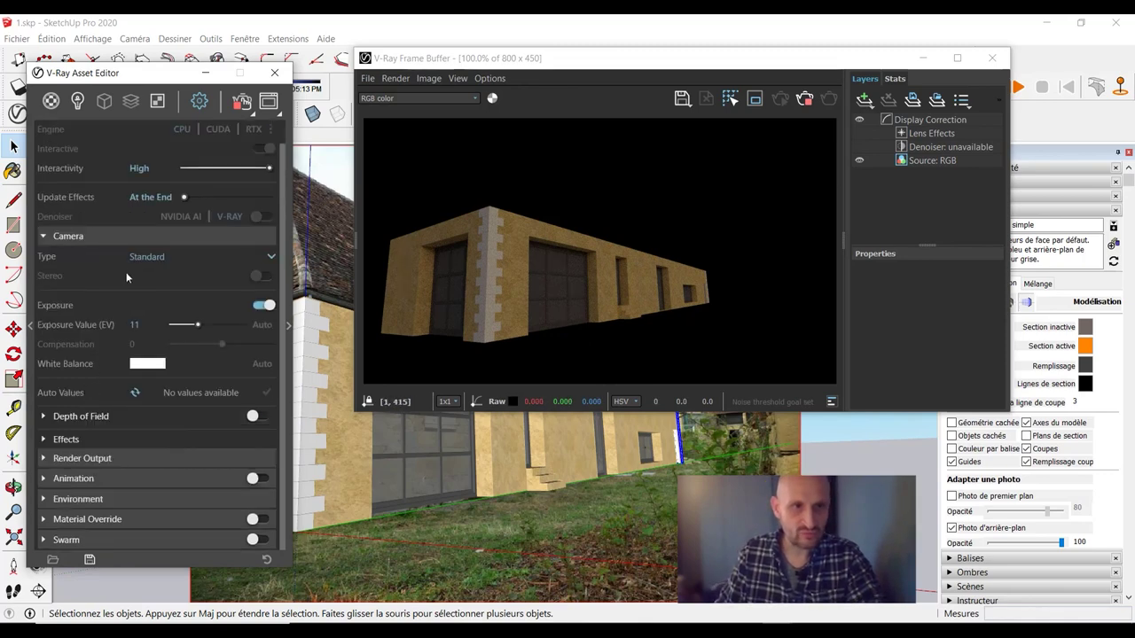
{"action": "type", "text": "10"}
{"action": "key", "text": "Return"}
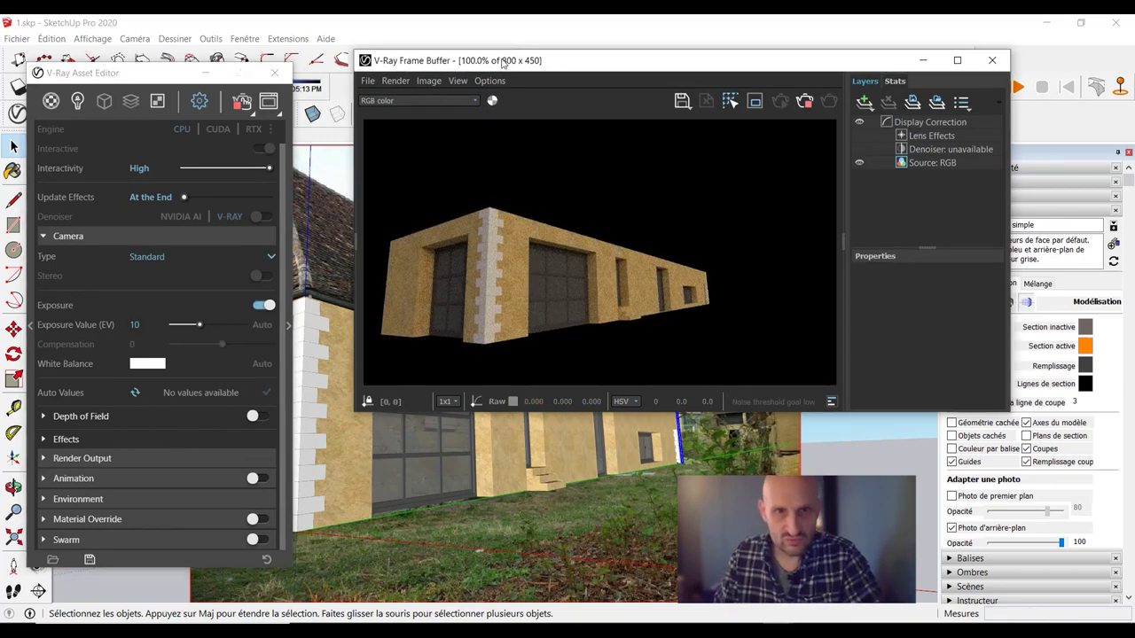
{"action": "left_click_drag", "start_coordinate": [543, 58], "coordinate": [669, 57]}
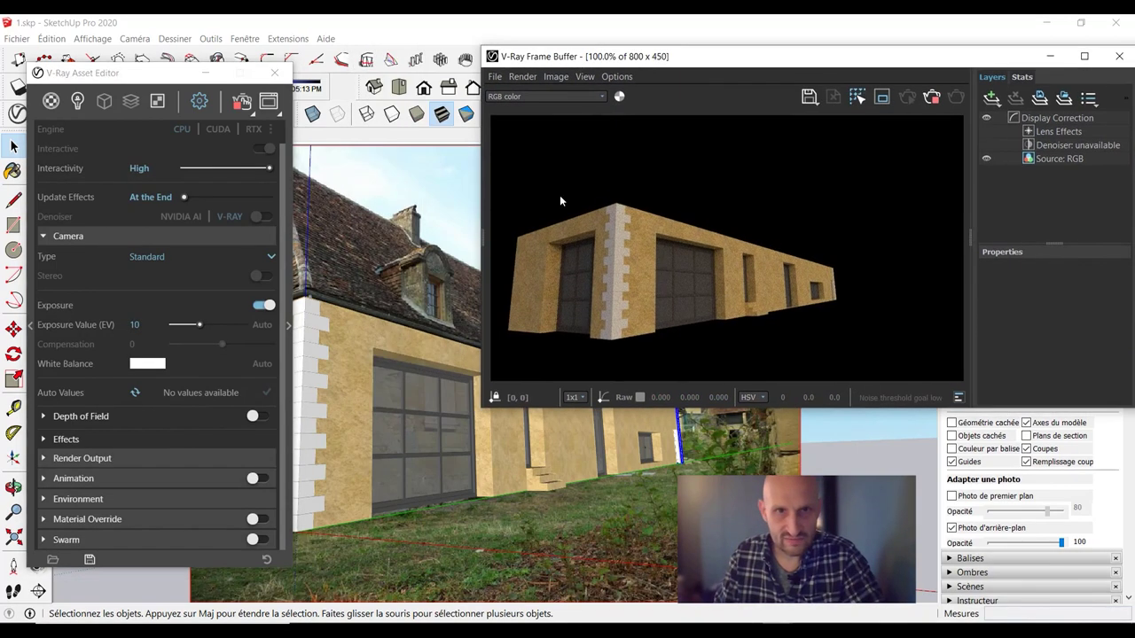
- Turn on the SunLight at intensity 0,05 and close the V-Ray windows
{"action": "left_click", "coordinate": [77, 102]}
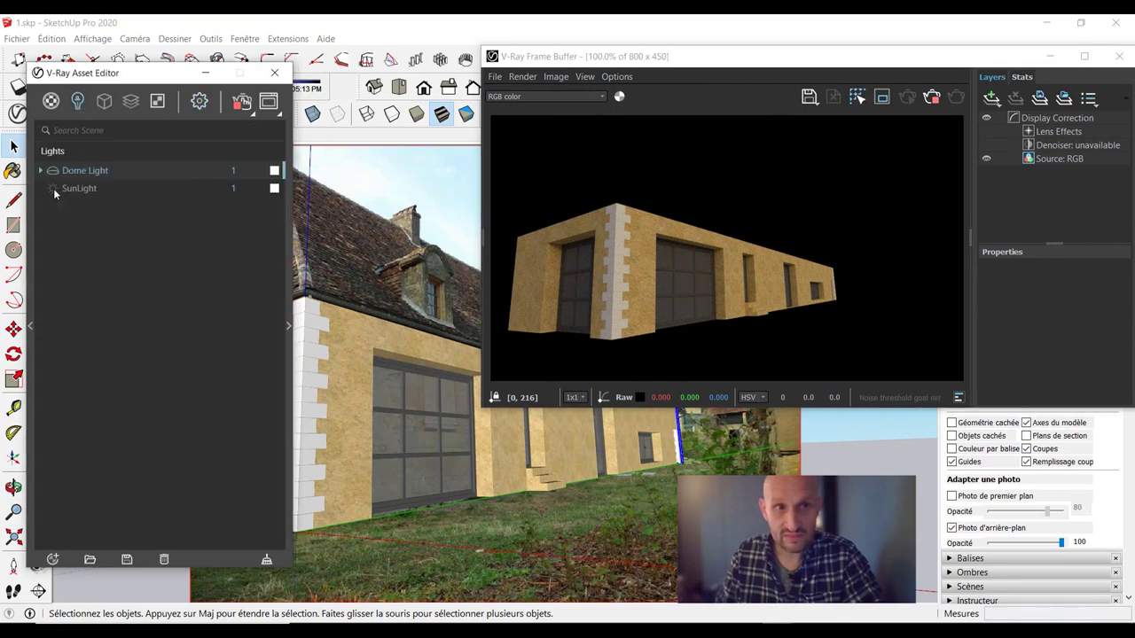
{"action": "left_click", "coordinate": [53, 188]}
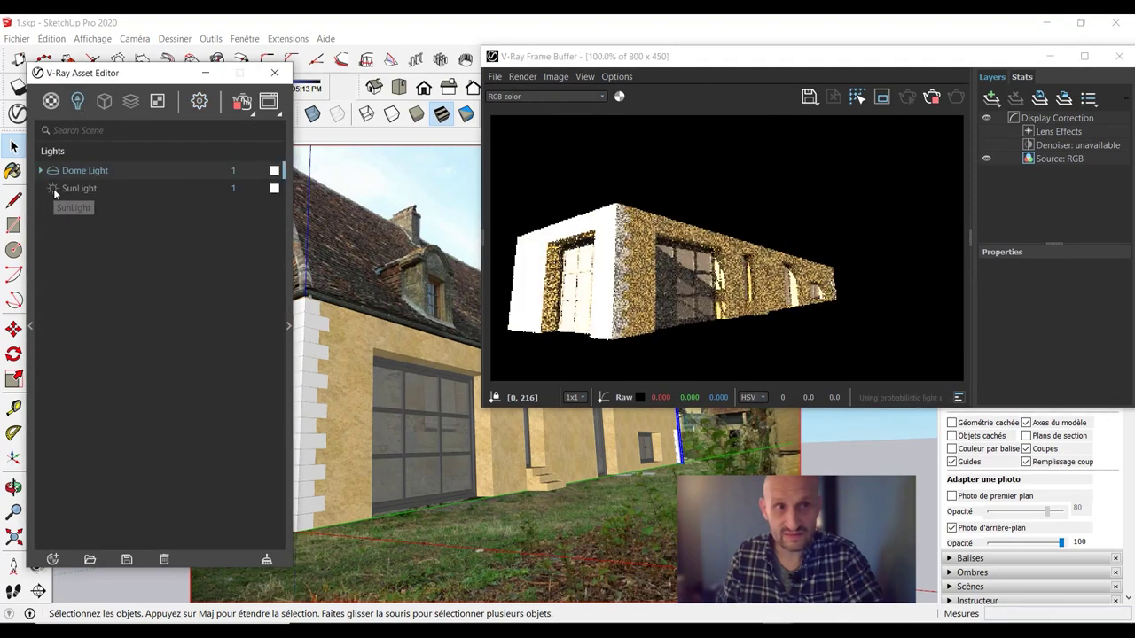
{"action": "left_click", "coordinate": [203, 187]}
{"action": "left_click", "coordinate": [232, 189]}
{"action": "type", "text": "0"}
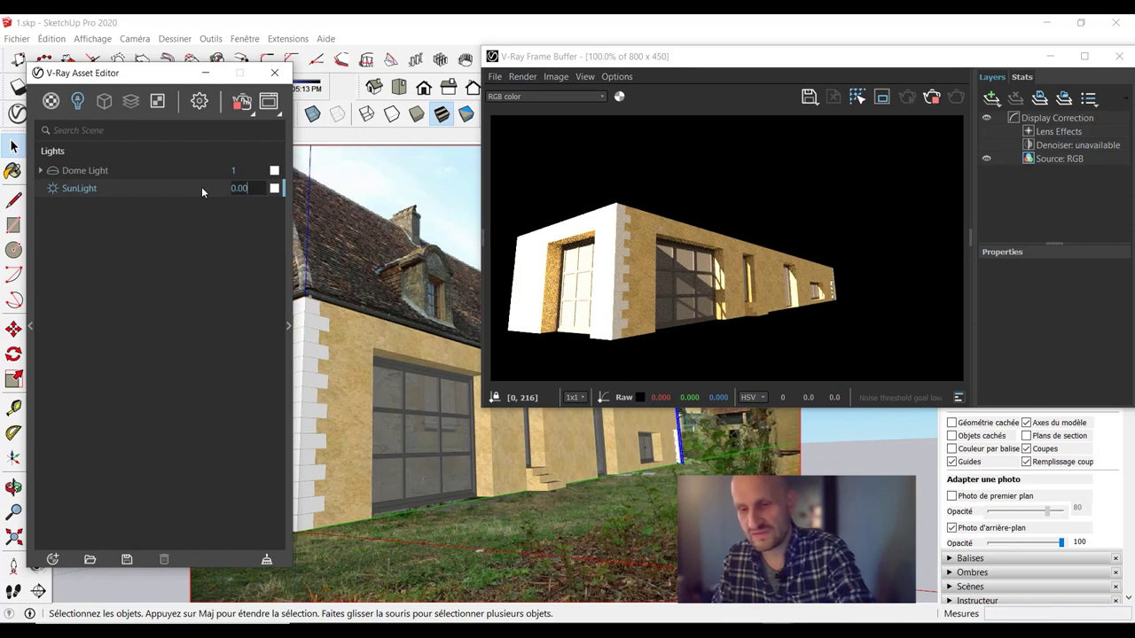
{"action": "type", "text": "5"}
{"action": "key", "text": "Return"}
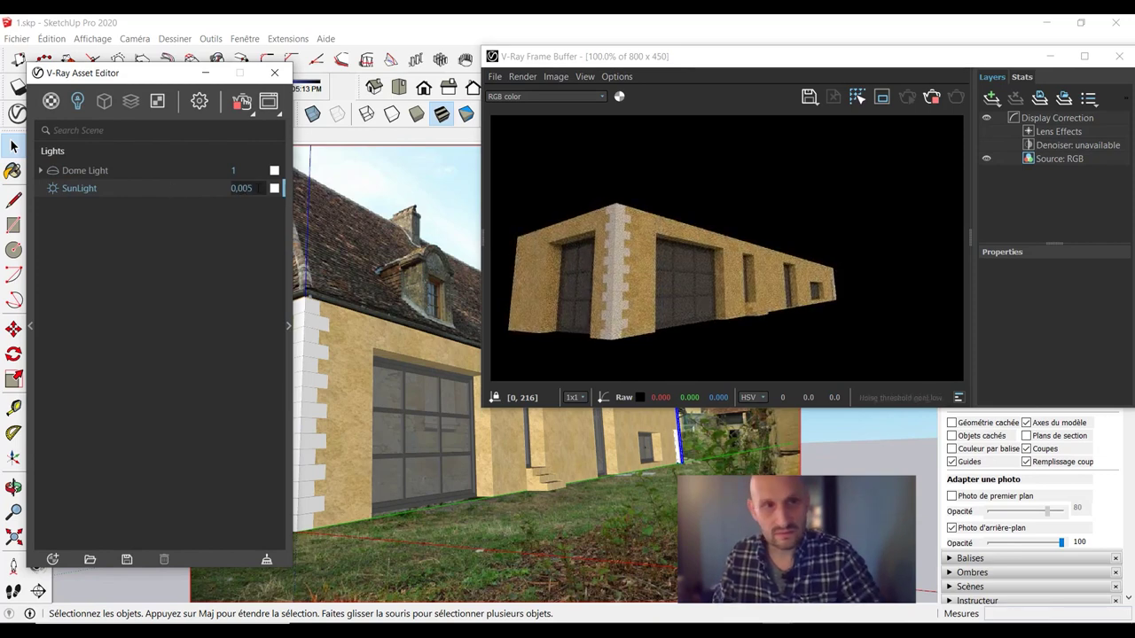
{"action": "type", "text": "0.05"}
{"action": "key", "text": "Return"}
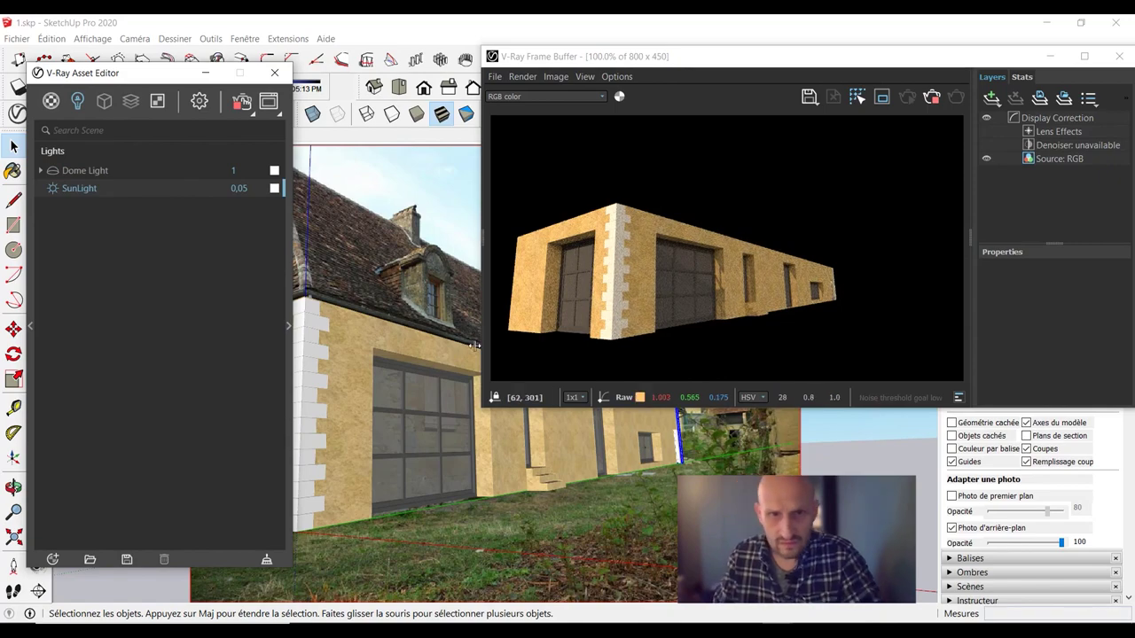
{"action": "scroll", "coordinate": [415, 371], "scroll_direction": "up", "scroll_amount": 2}
{"action": "scroll", "coordinate": [415, 371], "scroll_direction": "down", "scroll_amount": 1}
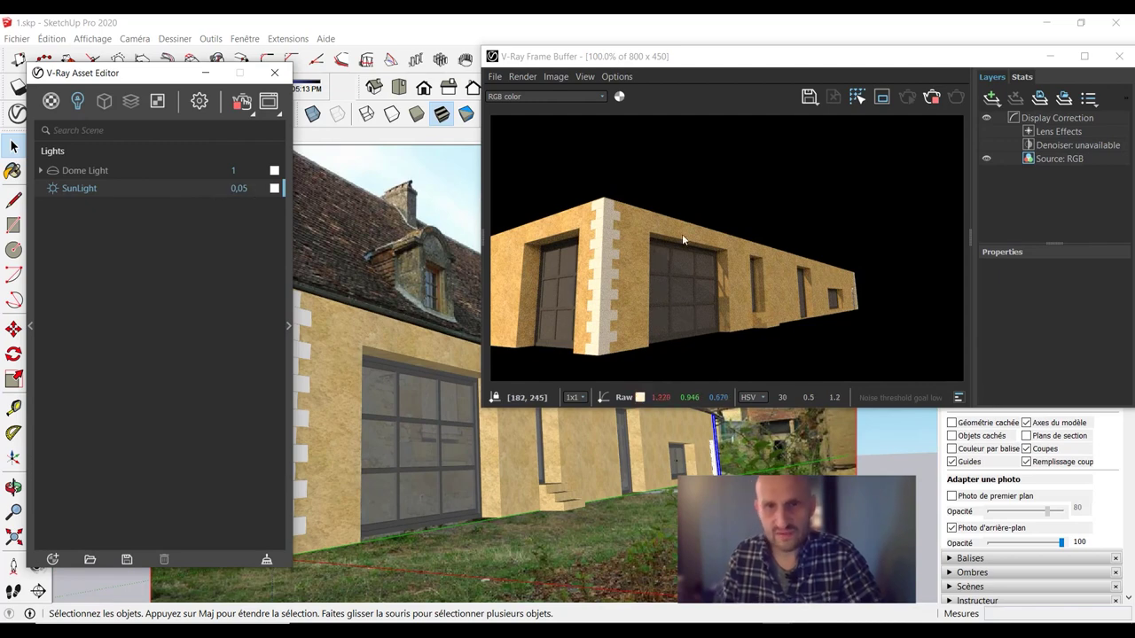
{"action": "left_click", "coordinate": [274, 73]}
{"action": "left_click_drag", "start_coordinate": [1006, 64], "coordinate": [834, 59]}
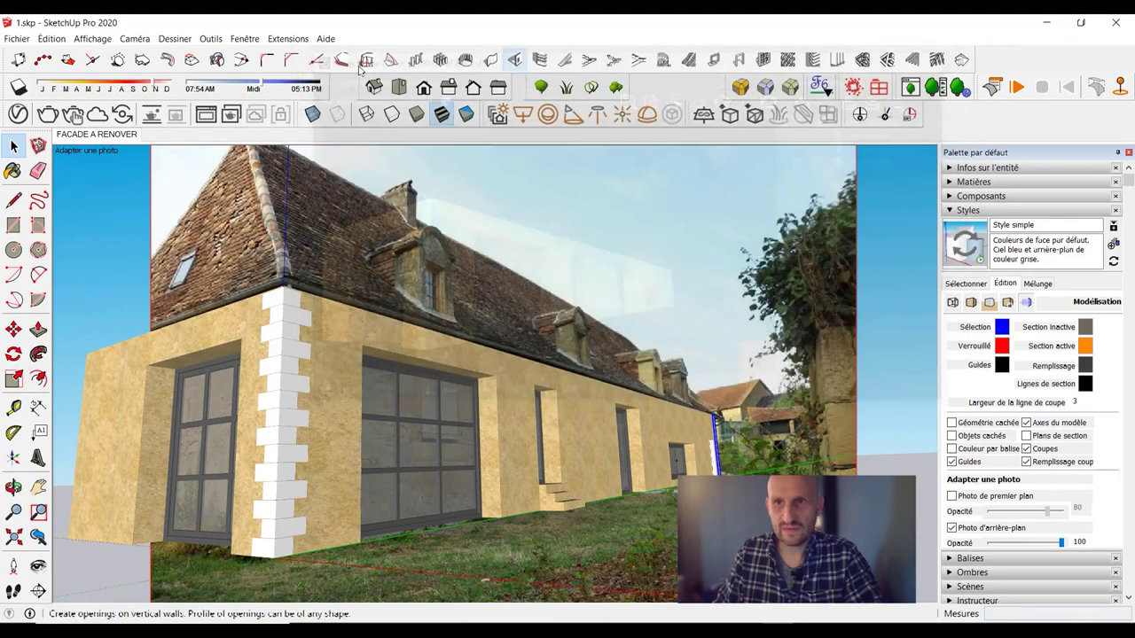
- Sample the Pierre couleur kaki wall material and select every object using it
{"action": "left_click", "coordinate": [946, 56]}
{"action": "left_click", "coordinate": [18, 114]}
{"action": "mouse_move", "coordinate": [167, 80]}
{"action": "left_mouse_down"}
{"action": "mouse_move", "coordinate": [438, 73]}
{"action": "mouse_move", "coordinate": [296, 66]}
{"action": "left_mouse_up"}
{"action": "left_click", "coordinate": [319, 94]}
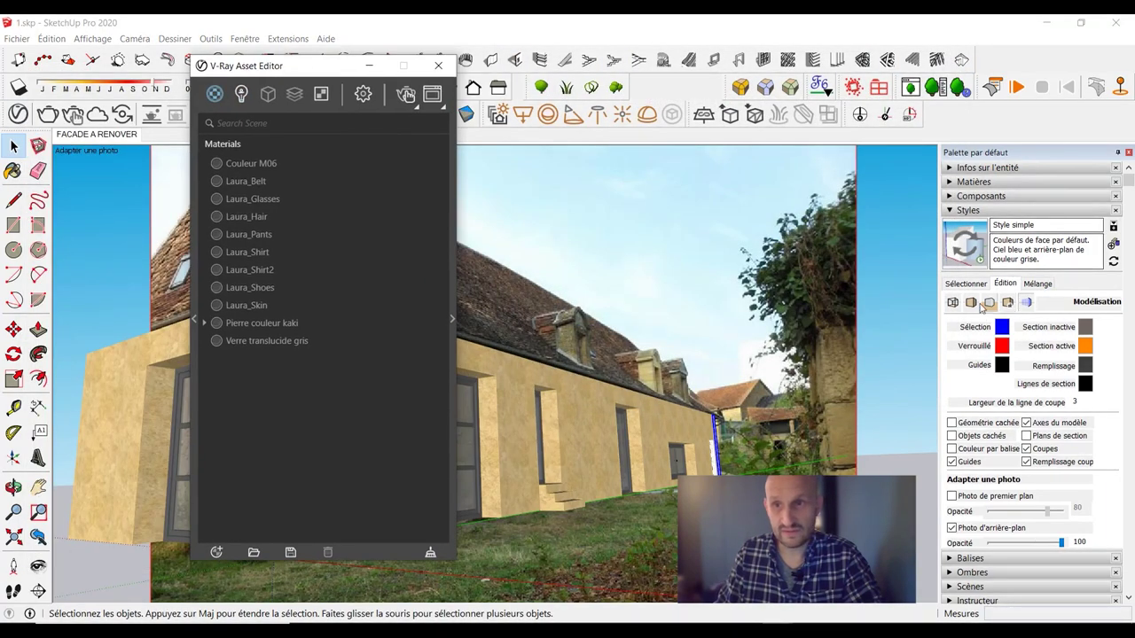
{"action": "left_click", "coordinate": [982, 211]}
{"action": "left_click", "coordinate": [975, 182]}
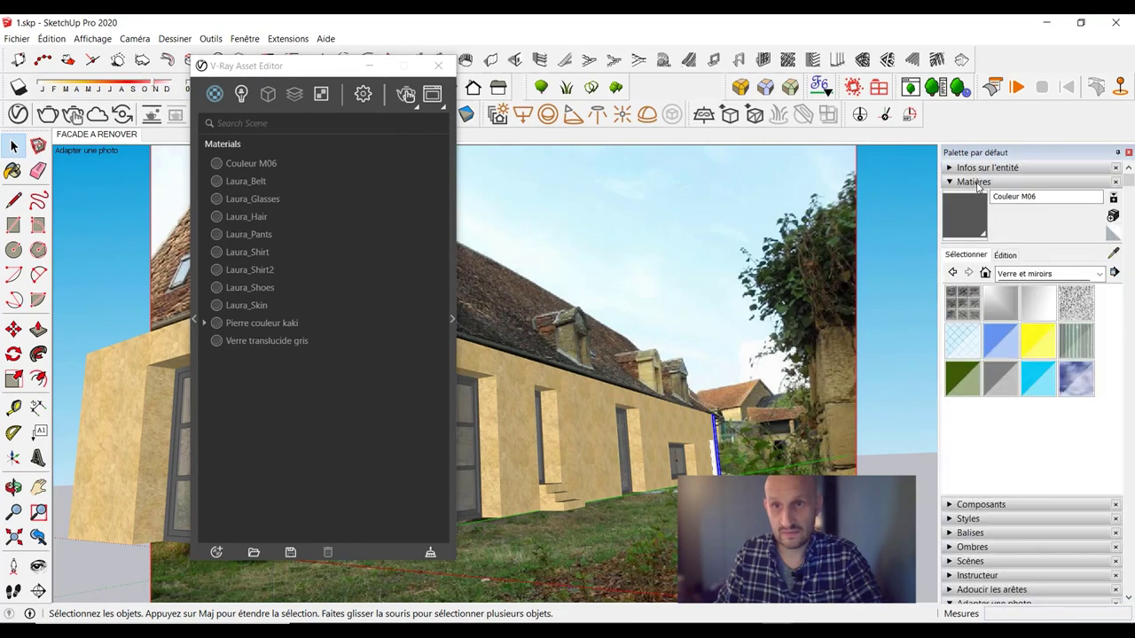
{"action": "left_click", "coordinate": [1113, 232]}
{"action": "left_click", "coordinate": [606, 412]}
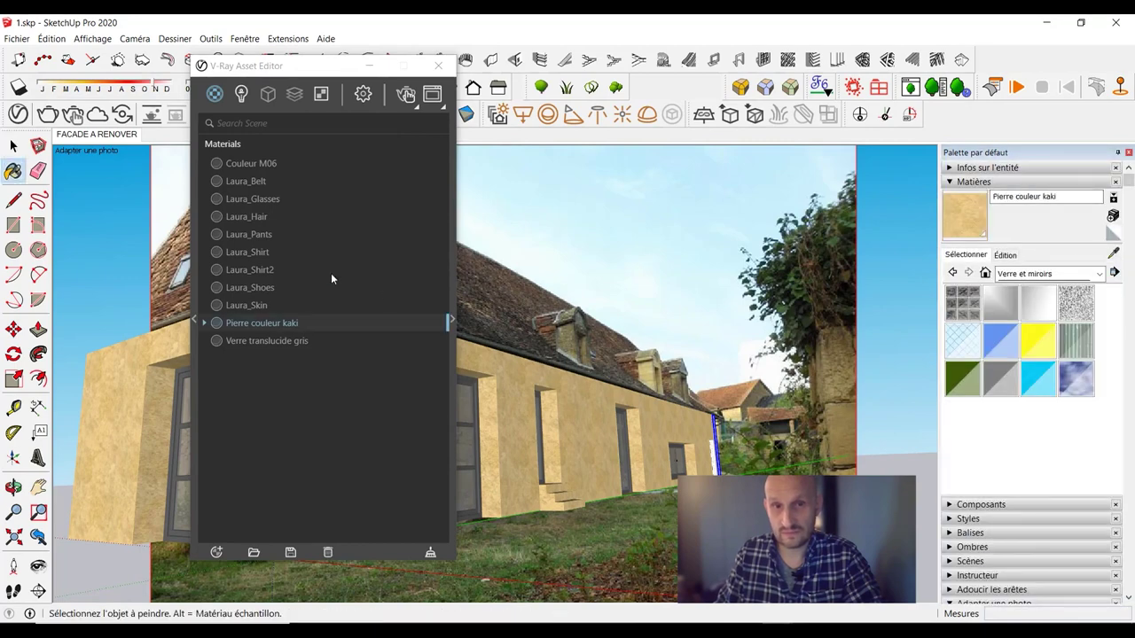
{"action": "left_click", "coordinate": [264, 325]}
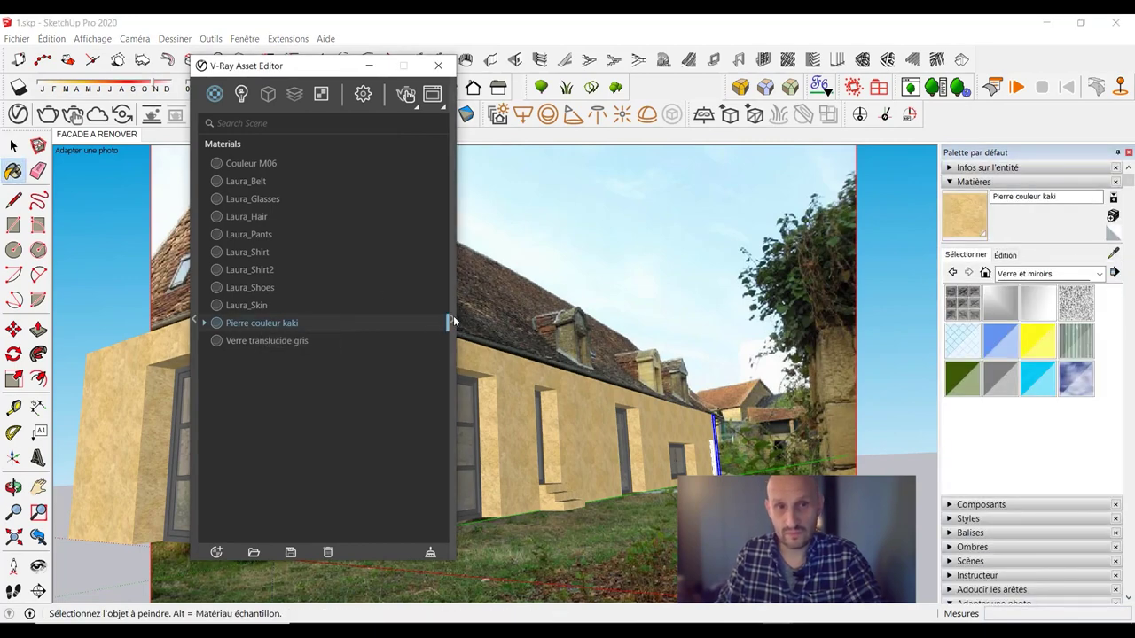
{"action": "left_click", "coordinate": [451, 321]}
{"action": "right_click", "coordinate": [285, 325]}
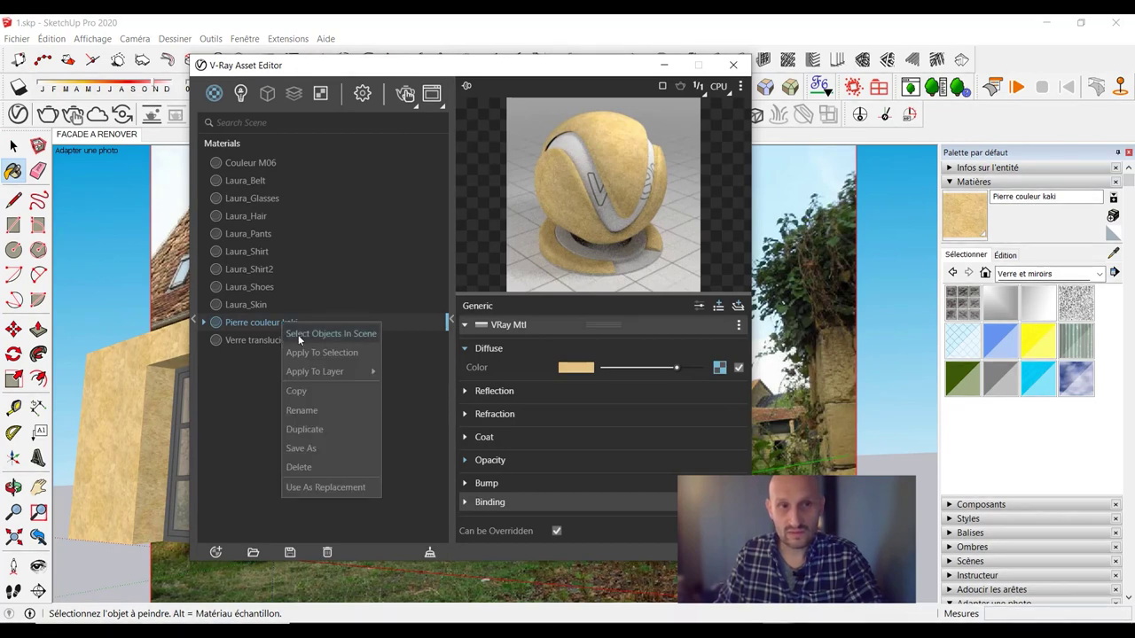
{"action": "left_click", "coordinate": [298, 334]}
- Apply the 01 PIERRE FACADE library material to the selected walls
{"action": "left_click_drag", "start_coordinate": [343, 74], "coordinate": [544, 72]}
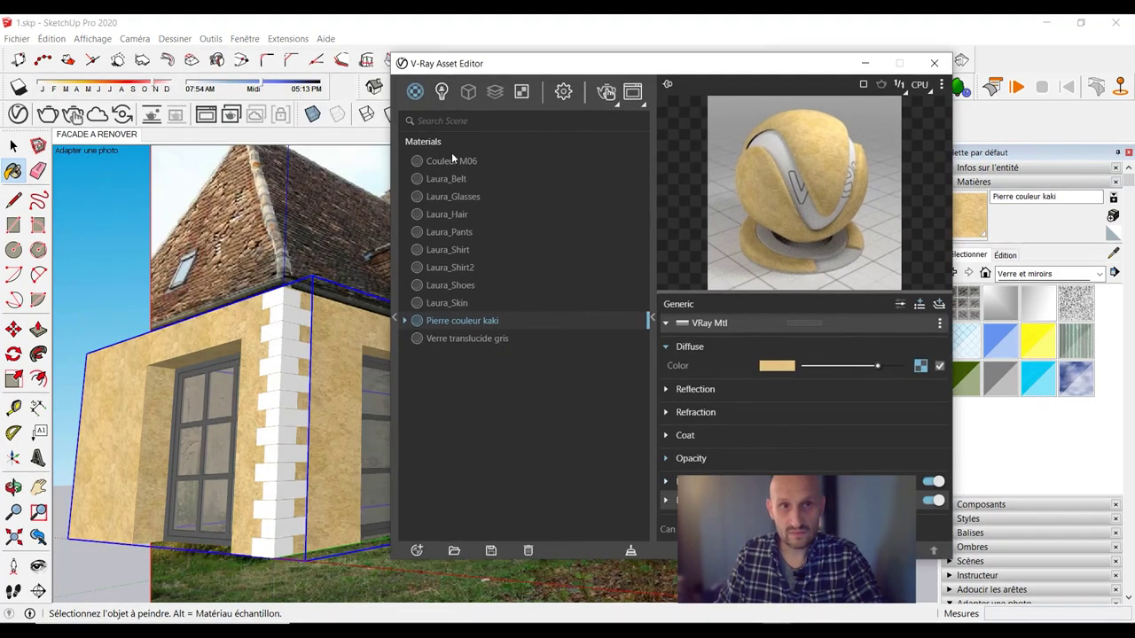
{"action": "left_click", "coordinate": [392, 166]}
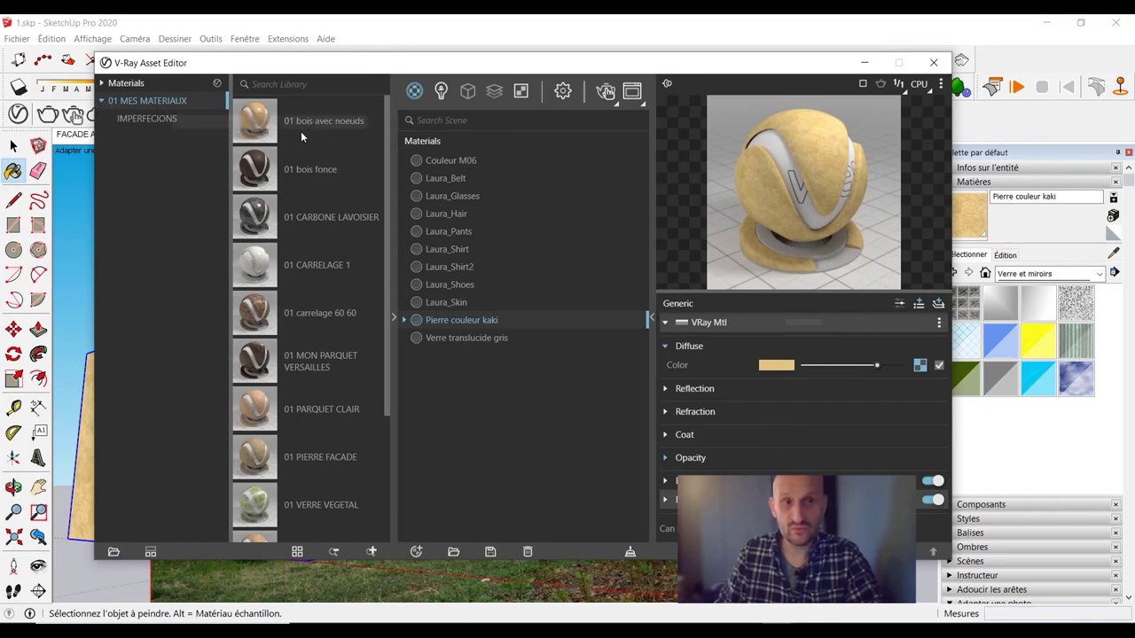
{"action": "scroll", "coordinate": [300, 178], "scroll_direction": "down", "scroll_amount": 2}
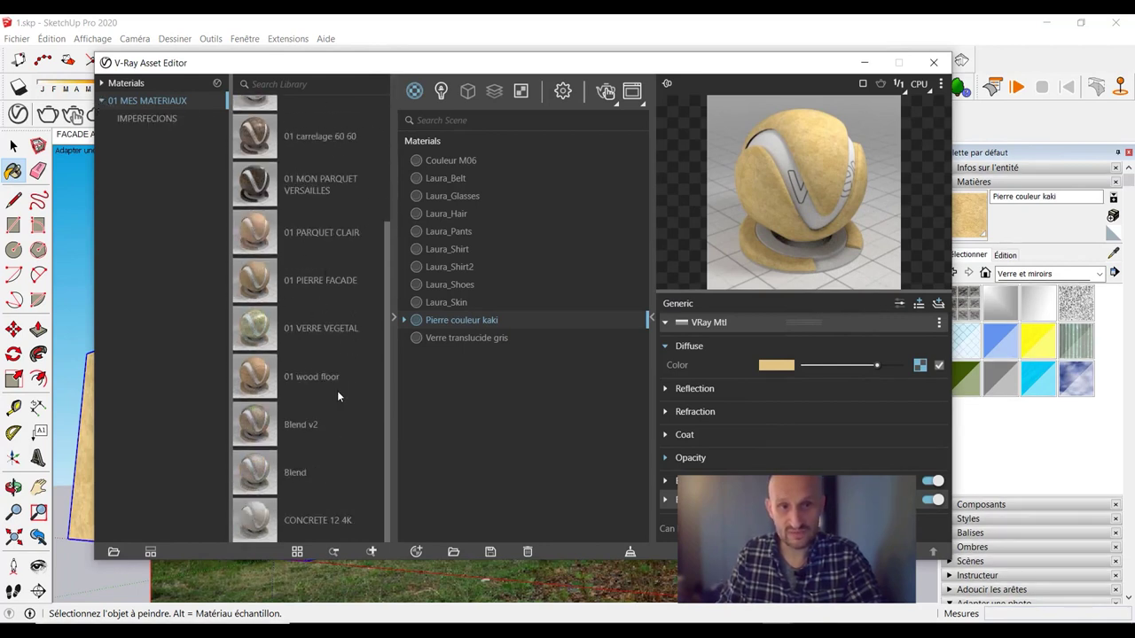
{"action": "left_click", "coordinate": [317, 288]}
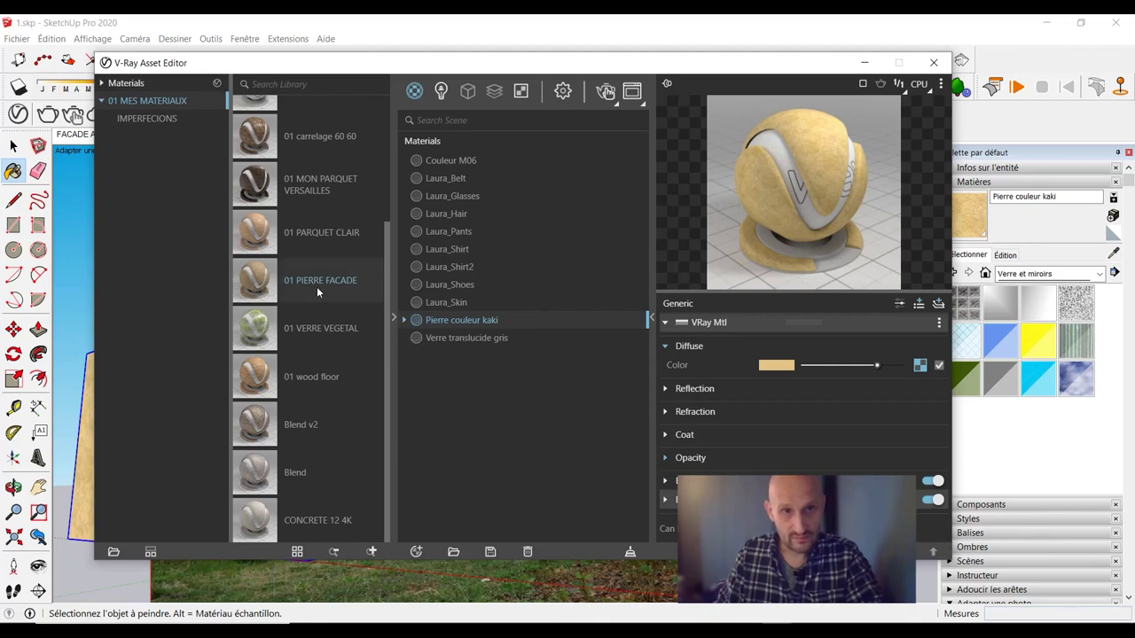
{"action": "right_click", "coordinate": [326, 276]}
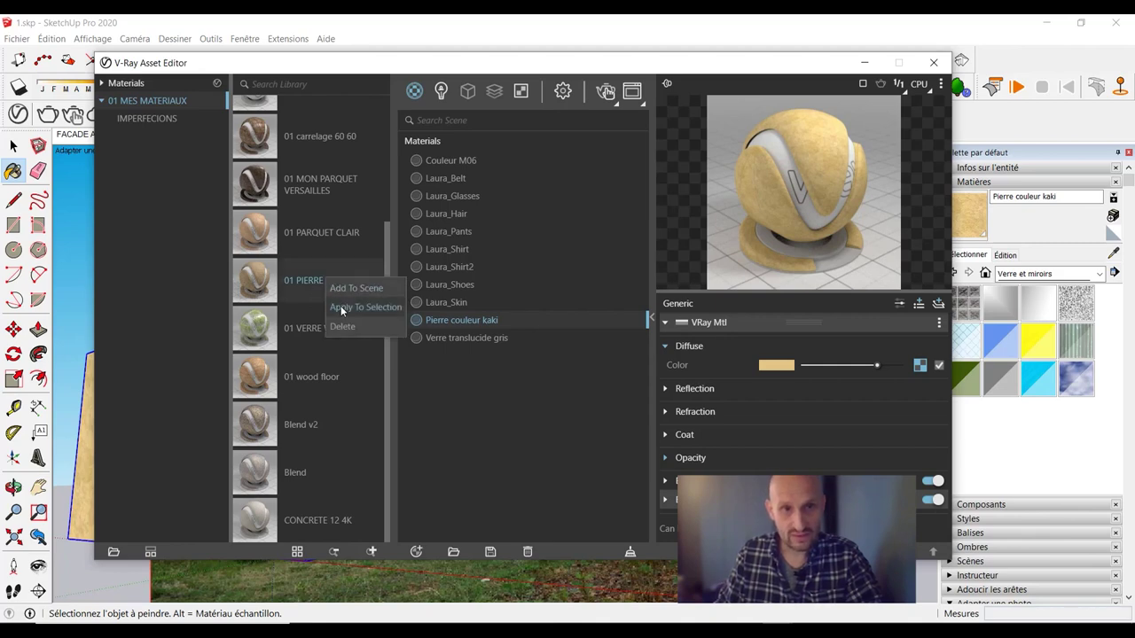
{"action": "left_click", "coordinate": [345, 302]}
{"action": "left_click_drag", "start_coordinate": [490, 71], "coordinate": [446, 510]}
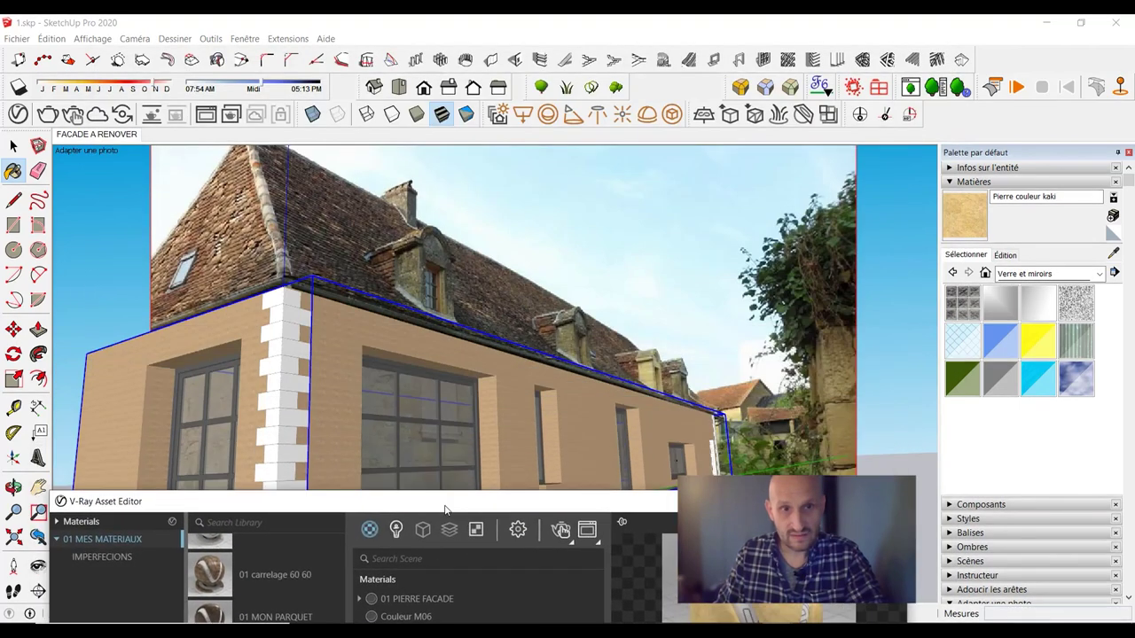
{"action": "scroll", "coordinate": [353, 365], "scroll_direction": "up", "scroll_amount": 4}
{"action": "scroll", "coordinate": [353, 365], "scroll_direction": "up", "scroll_amount": 3}
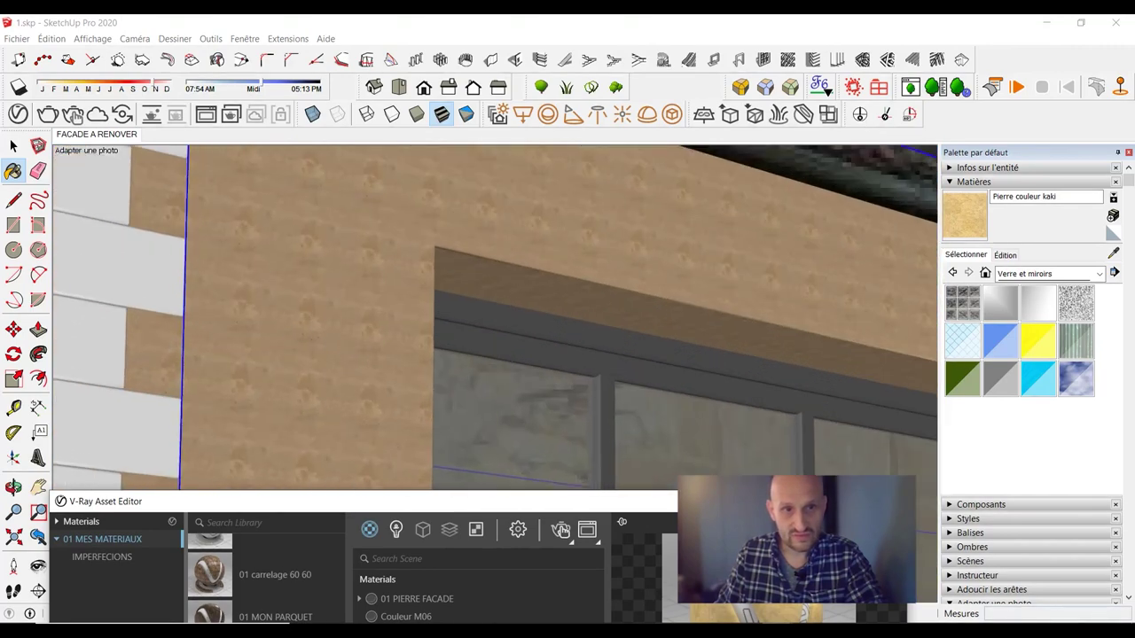
- Scale the 01 PIERRE FACADE texture to 180 cm and return to the FACADE A RENOVER scene
{"action": "left_click", "coordinate": [1115, 254]}
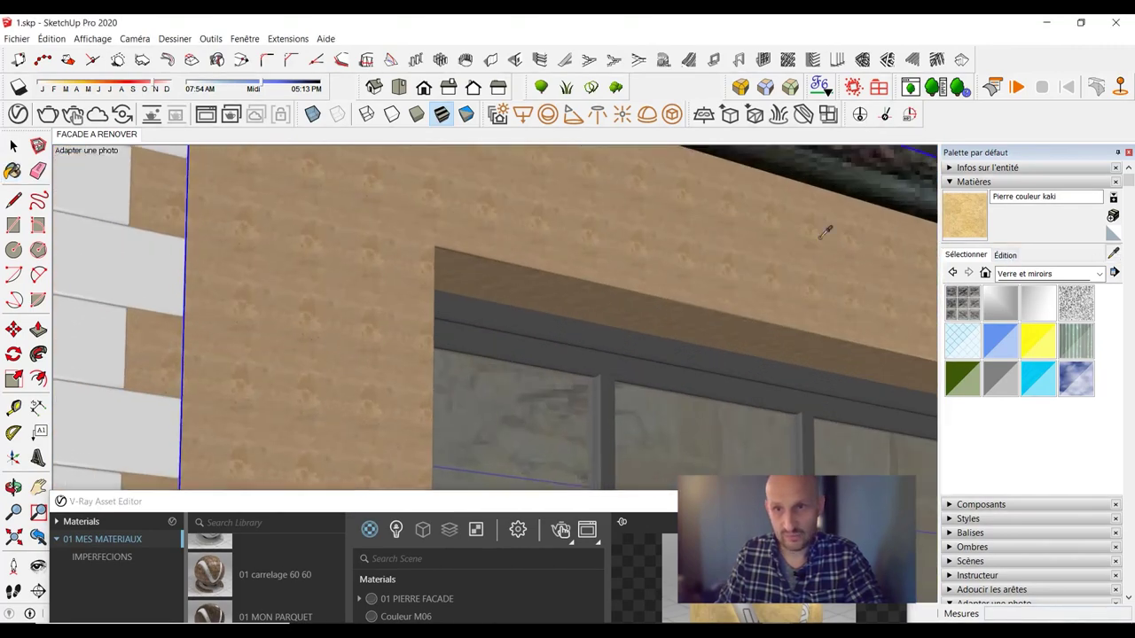
{"action": "left_click", "coordinate": [823, 223]}
{"action": "left_click", "coordinate": [1006, 257]}
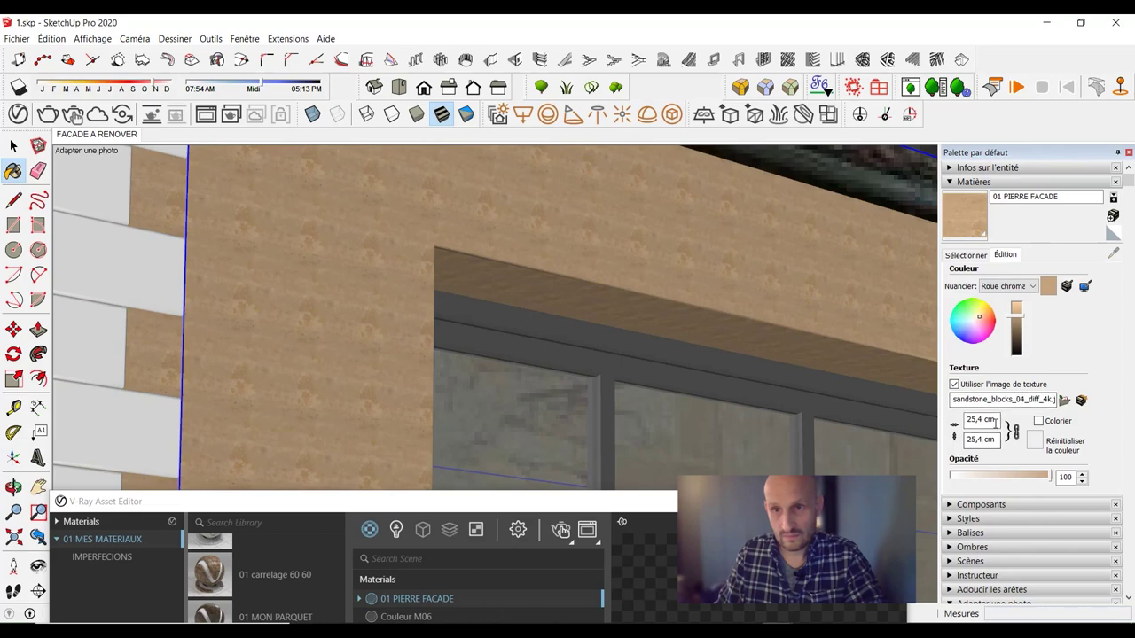
{"action": "left_click", "coordinate": [991, 420]}
{"action": "type", "text": "180"}
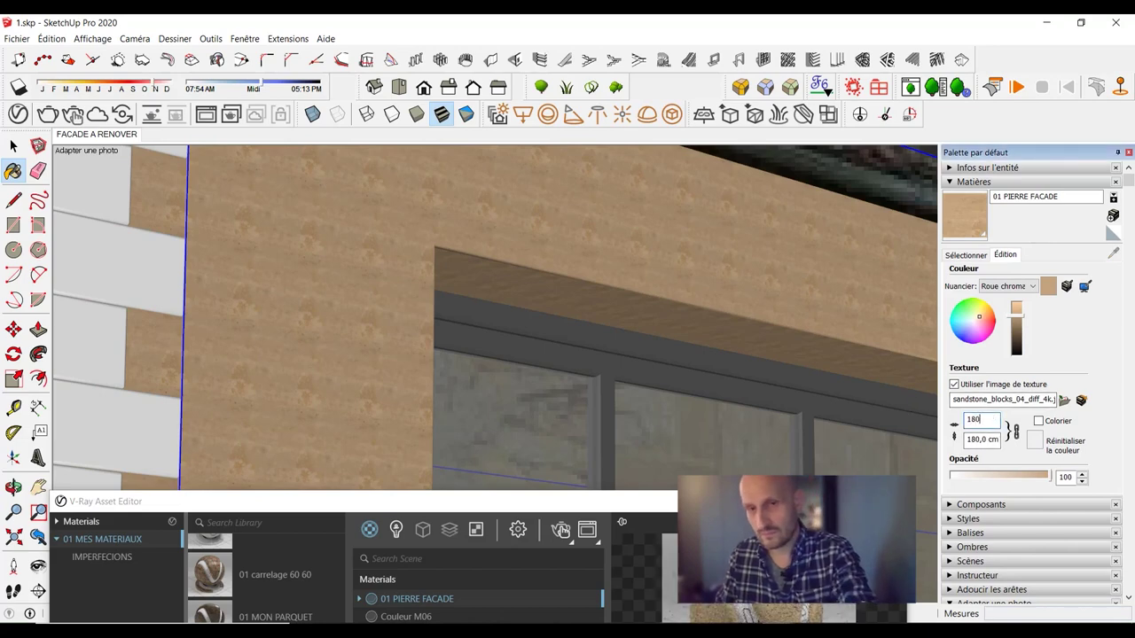
{"action": "key", "text": "Return"}
{"action": "scroll", "coordinate": [417, 274], "scroll_direction": "down", "scroll_amount": 3}
{"action": "middle_click_drag", "start_coordinate": [418, 274], "coordinate": [490, 358]}
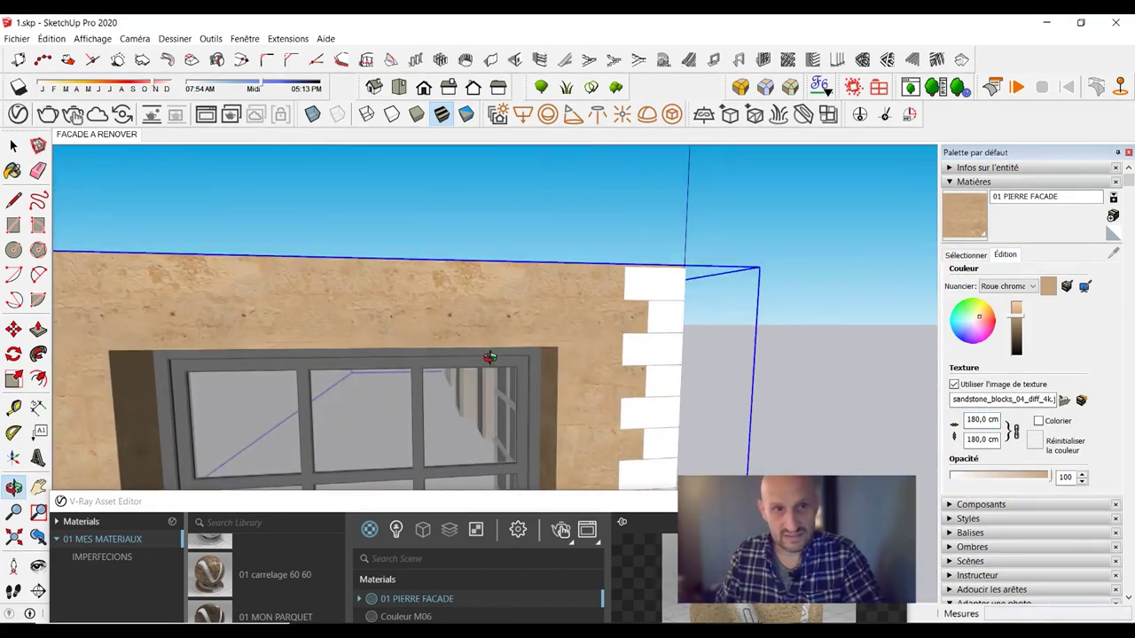
{"action": "scroll", "coordinate": [458, 337], "scroll_direction": "up", "scroll_amount": 5}
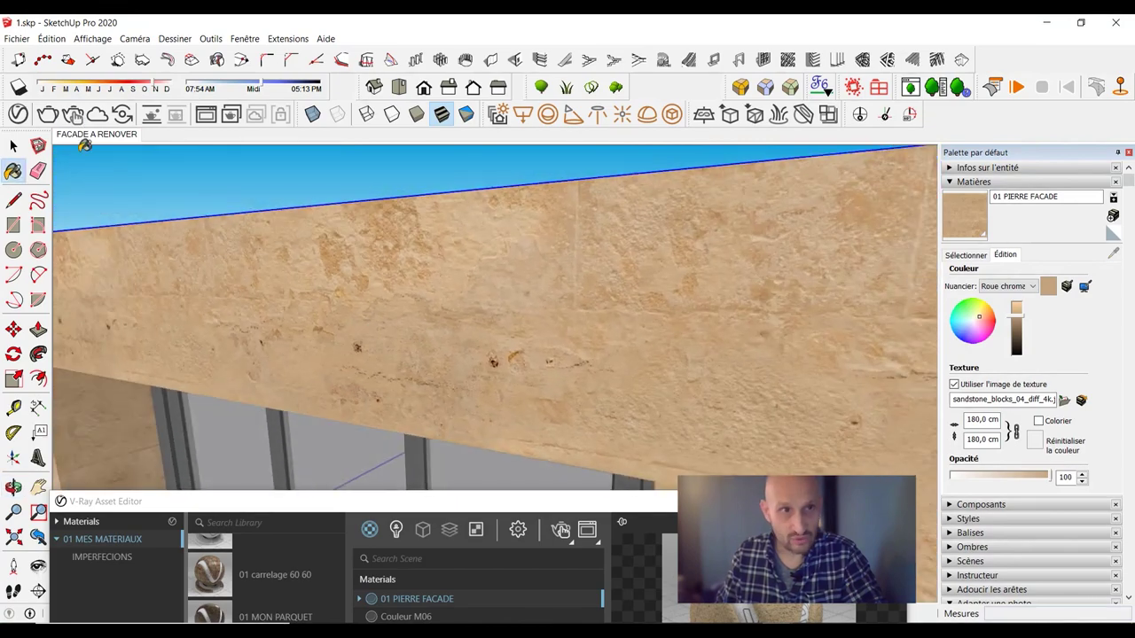
{"action": "left_click", "coordinate": [88, 135]}
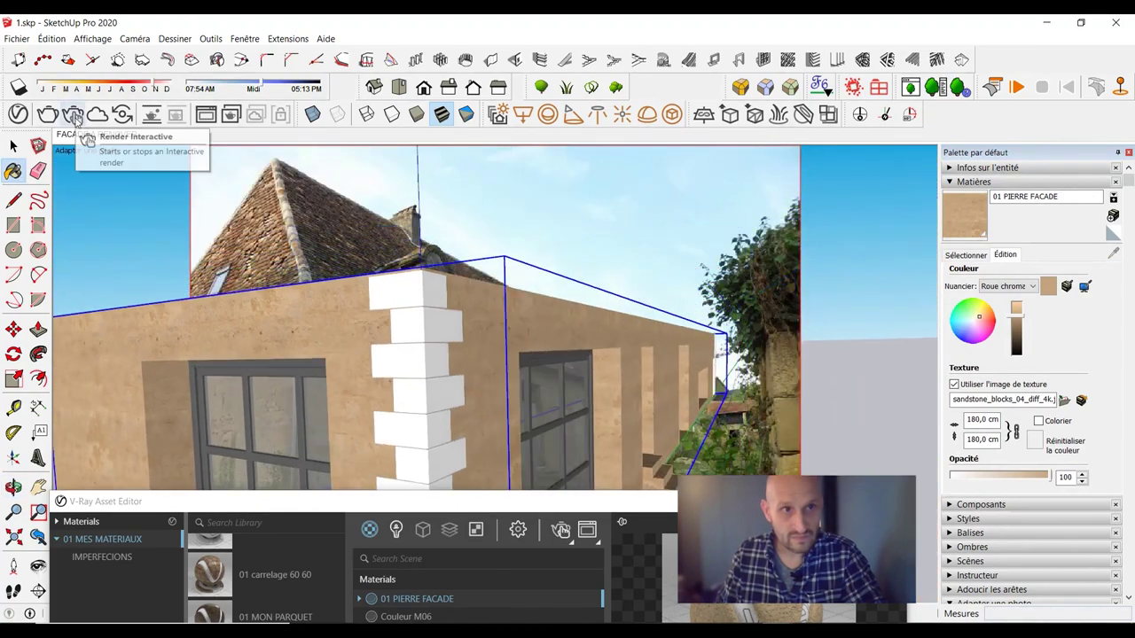
- Run an interactive V-Ray render of the stone facade, then walk the camera up to a wall corner
{"action": "left_click", "coordinate": [74, 118]}
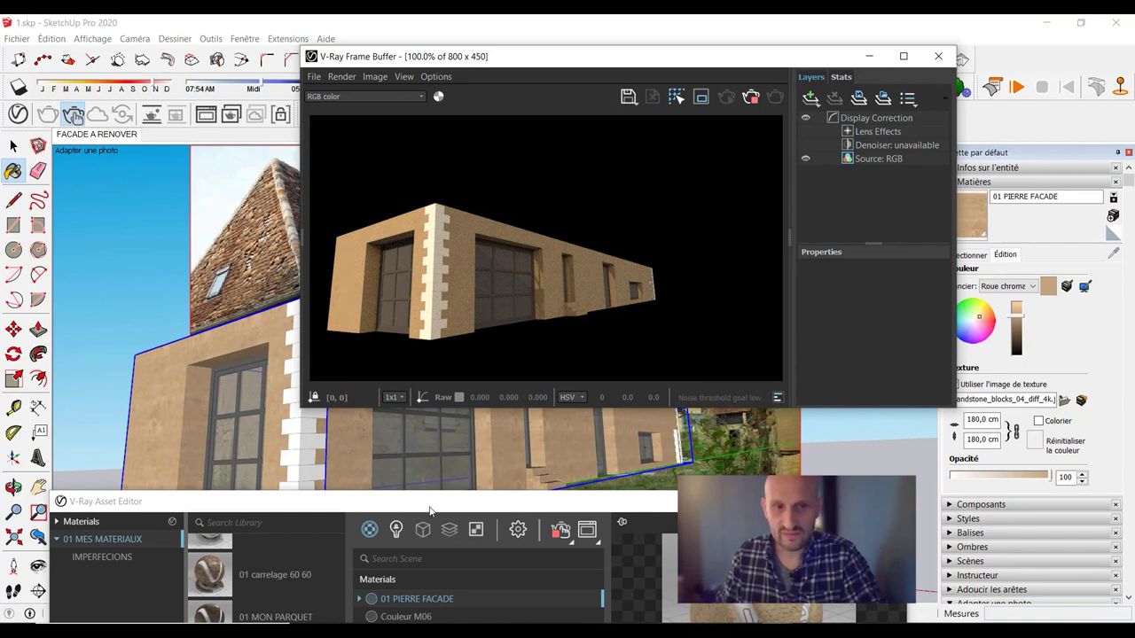
{"action": "mouse_move", "coordinate": [429, 509]}
{"action": "left_mouse_down"}
{"action": "mouse_move", "coordinate": [727, 340]}
{"action": "mouse_move", "coordinate": [633, 106]}
{"action": "left_mouse_up"}
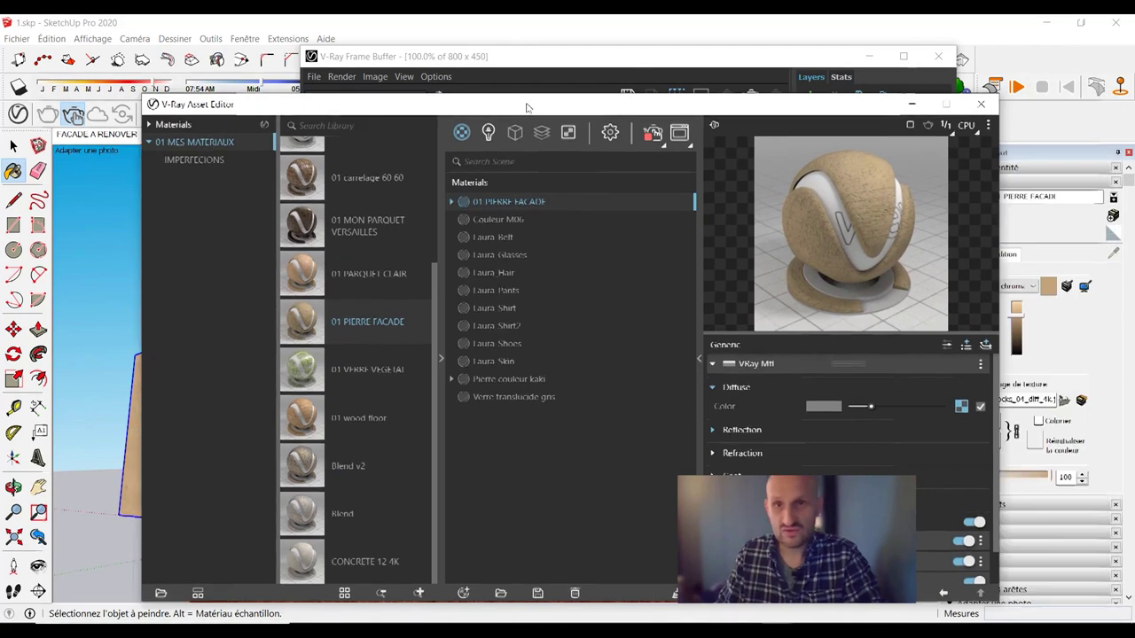
{"action": "left_click_drag", "start_coordinate": [1084, 107], "coordinate": [815, 107]}
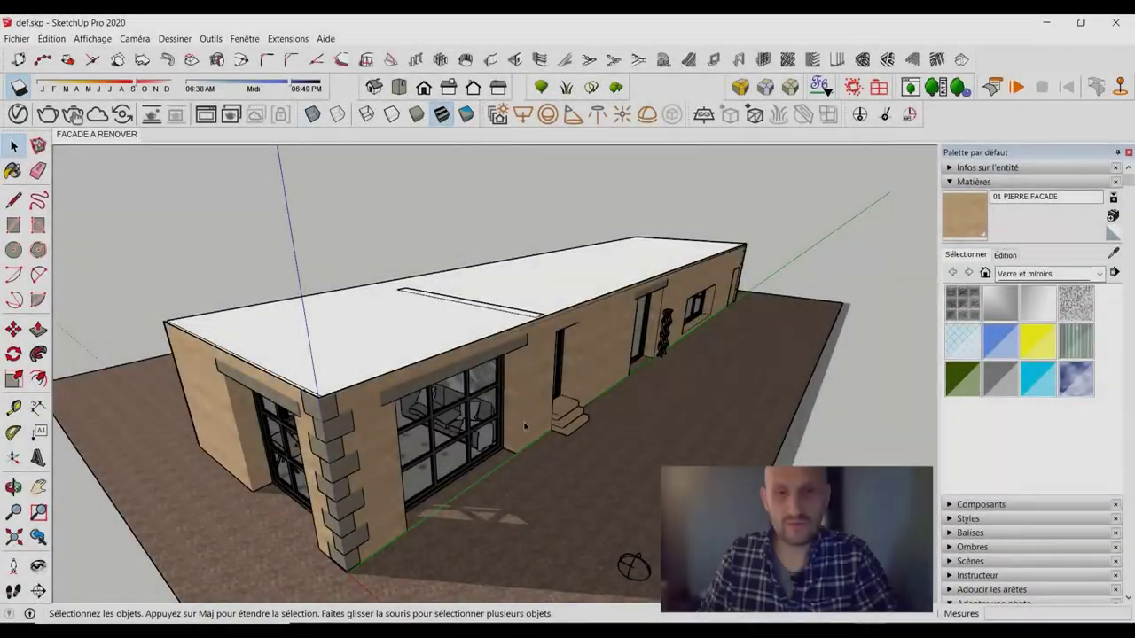
{"action": "mouse_move", "coordinate": [524, 427]}
{"action": "left_mouse_down"}
{"action": "mouse_move", "coordinate": [654, 304]}
{"action": "mouse_move", "coordinate": [409, 309]}
{"action": "mouse_move", "coordinate": [446, 300]}
{"action": "left_mouse_up"}
{"action": "key", "text": "space"}
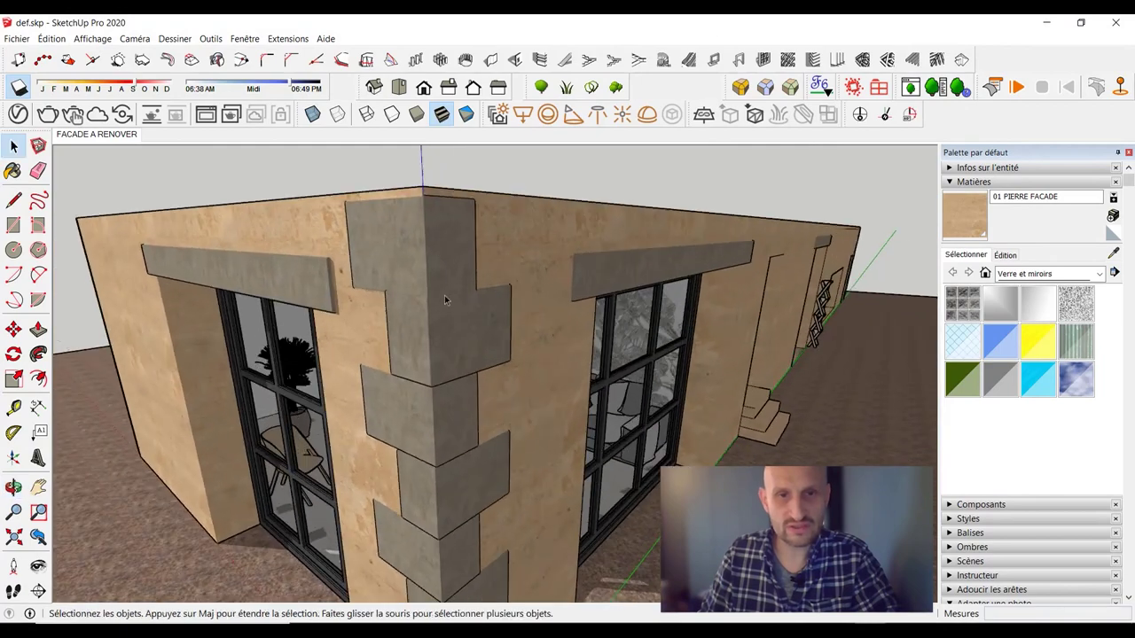
{"action": "left_click", "coordinate": [250, 283]}
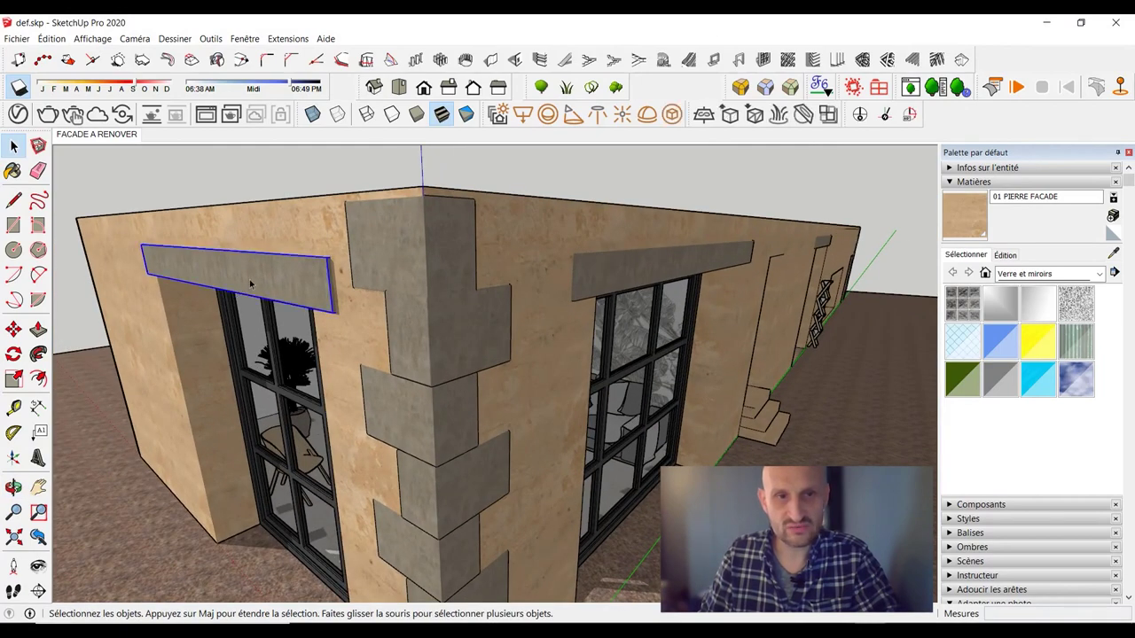
{"action": "left_click", "coordinate": [649, 264]}
{"action": "left_click_drag", "start_coordinate": [649, 263], "coordinate": [476, 292]}
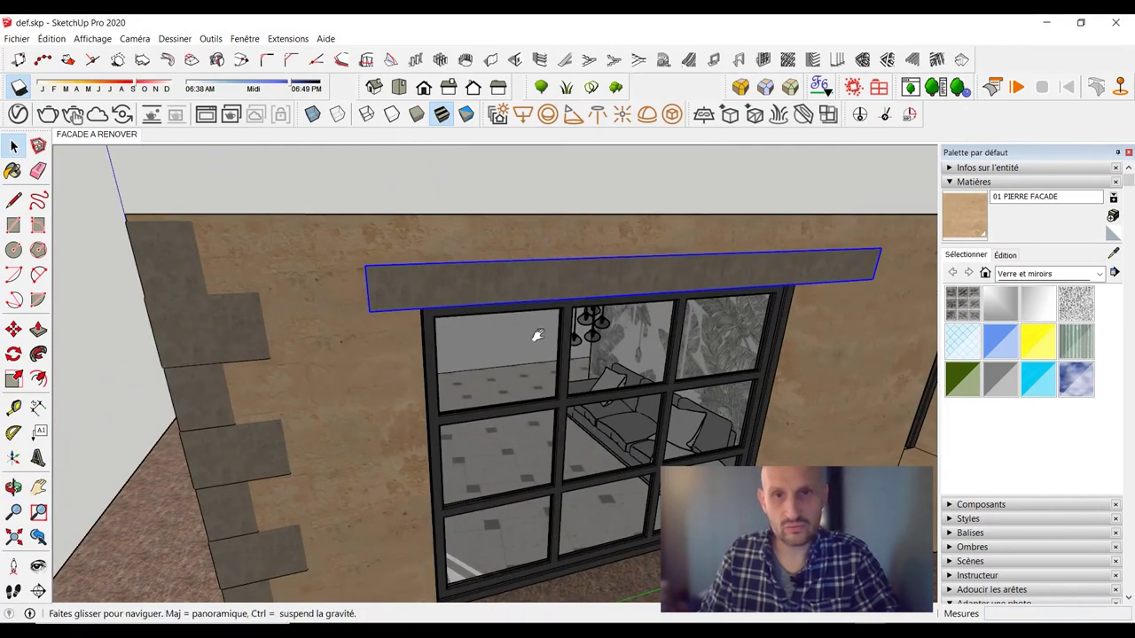
{"action": "left_click_drag", "start_coordinate": [532, 329], "coordinate": [519, 346]}
{"action": "key", "text": "space"}
{"action": "middle_click_drag", "start_coordinate": [319, 322], "coordinate": [423, 346]}
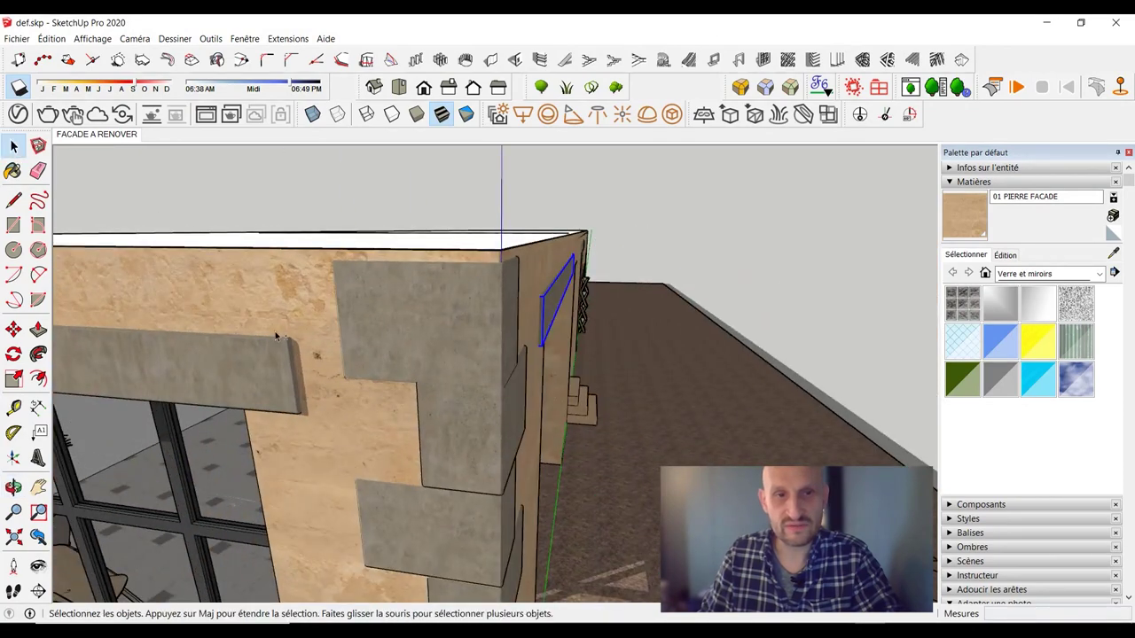
{"action": "left_click", "coordinate": [359, 352]}
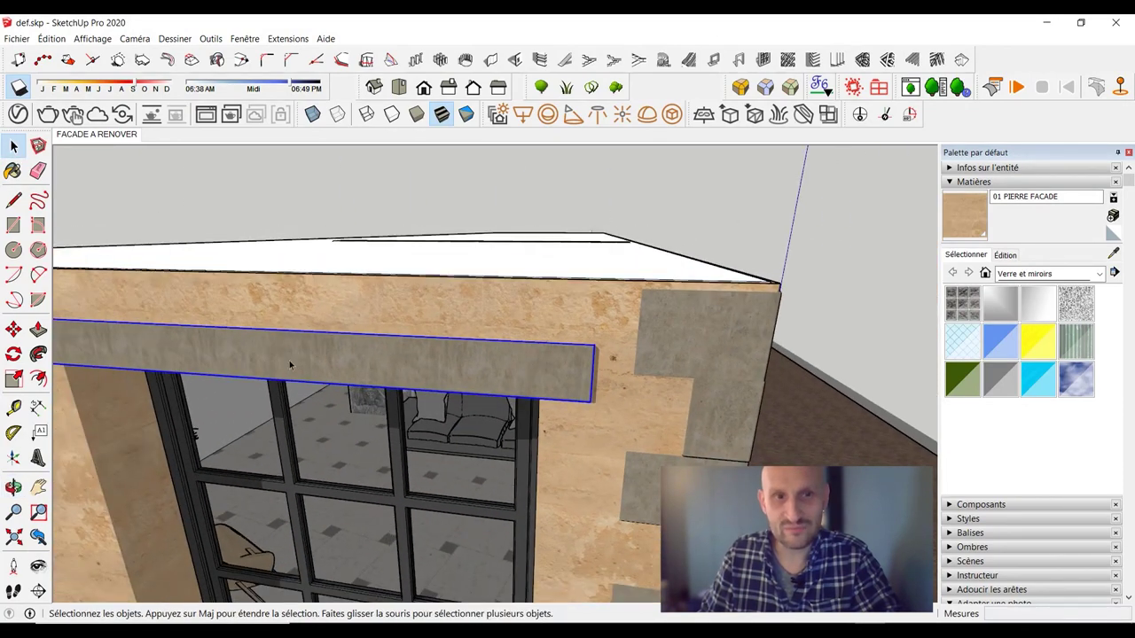
{"action": "scroll", "coordinate": [290, 364], "scroll_direction": "down", "scroll_amount": 3}
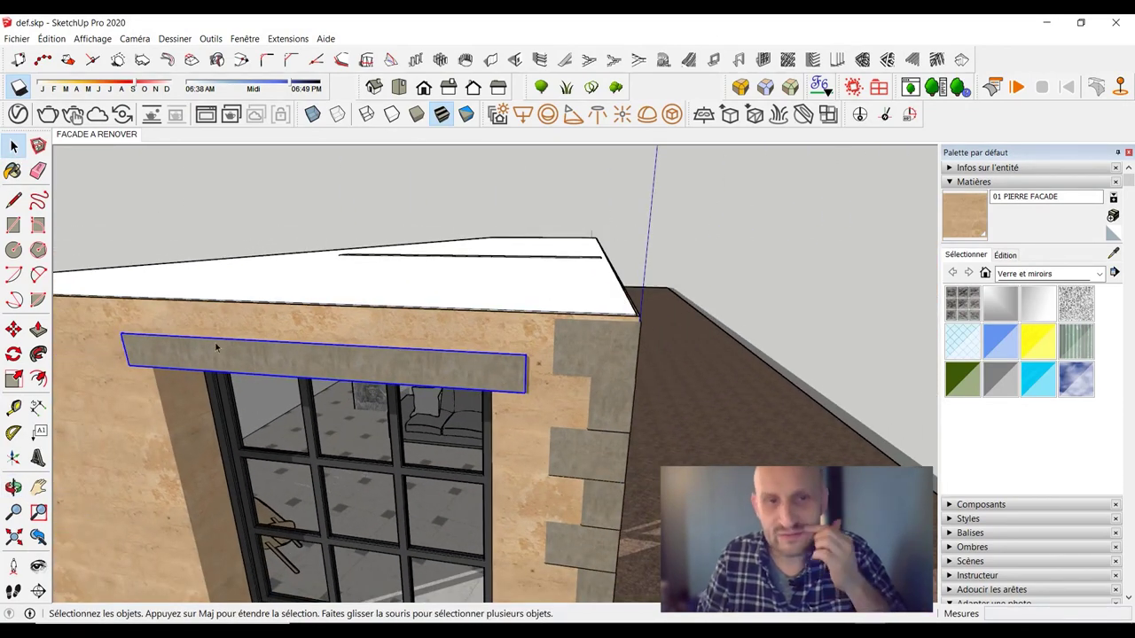
{"action": "mouse_move", "coordinate": [486, 332]}
{"action": "middle_mouse_down"}
{"action": "mouse_move", "coordinate": [346, 394]}
{"action": "mouse_move", "coordinate": [429, 349]}
{"action": "middle_mouse_up"}
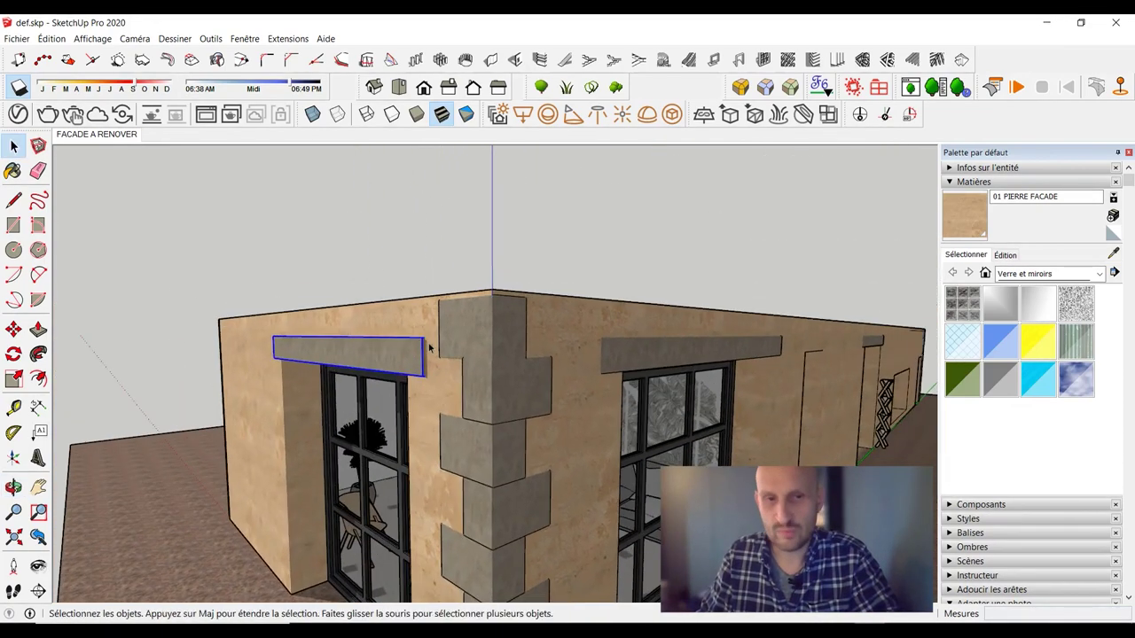
{"action": "mouse_move", "coordinate": [250, 297]}
{"action": "middle_mouse_down"}
{"action": "mouse_move", "coordinate": [496, 290]}
{"action": "mouse_move", "coordinate": [263, 279]}
{"action": "mouse_move", "coordinate": [401, 306]}
{"action": "mouse_move", "coordinate": [400, 329]}
{"action": "mouse_move", "coordinate": [466, 337]}
{"action": "mouse_move", "coordinate": [632, 319]}
{"action": "mouse_move", "coordinate": [621, 292]}
{"action": "mouse_move", "coordinate": [646, 264]}
{"action": "mouse_move", "coordinate": [526, 263]}
{"action": "mouse_move", "coordinate": [557, 284]}
{"action": "mouse_move", "coordinate": [563, 404]}
{"action": "middle_mouse_up"}
{"action": "scroll", "coordinate": [402, 306], "scroll_direction": "up", "scroll_amount": 3}
{"action": "scroll", "coordinate": [402, 306], "scroll_direction": "up", "scroll_amount": 2}
{"action": "scroll", "coordinate": [563, 408], "scroll_direction": "down", "scroll_amount": 2}
{"action": "scroll", "coordinate": [563, 417], "scroll_direction": "down", "scroll_amount": 2}
{"action": "scroll", "coordinate": [563, 420], "scroll_direction": "down", "scroll_amount": 3}
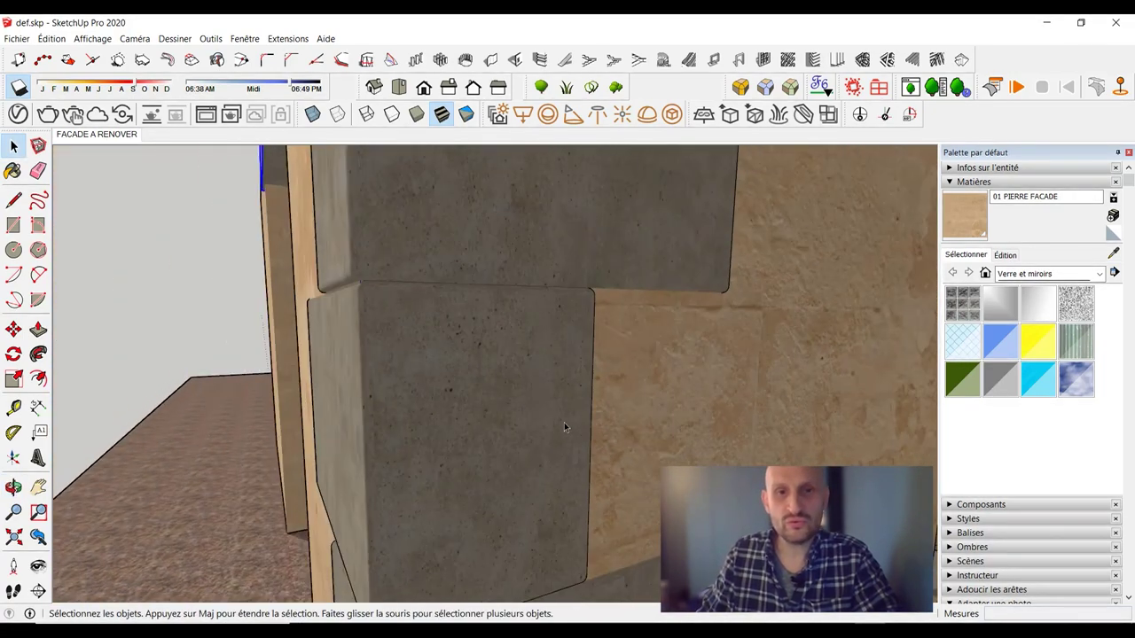
{"action": "scroll", "coordinate": [560, 427], "scroll_direction": "down", "scroll_amount": 3}
{"action": "scroll", "coordinate": [559, 432], "scroll_direction": "down", "scroll_amount": 3}
{"action": "scroll", "coordinate": [554, 439], "scroll_direction": "down", "scroll_amount": 3}
{"action": "scroll", "coordinate": [548, 445], "scroll_direction": "down", "scroll_amount": 3}
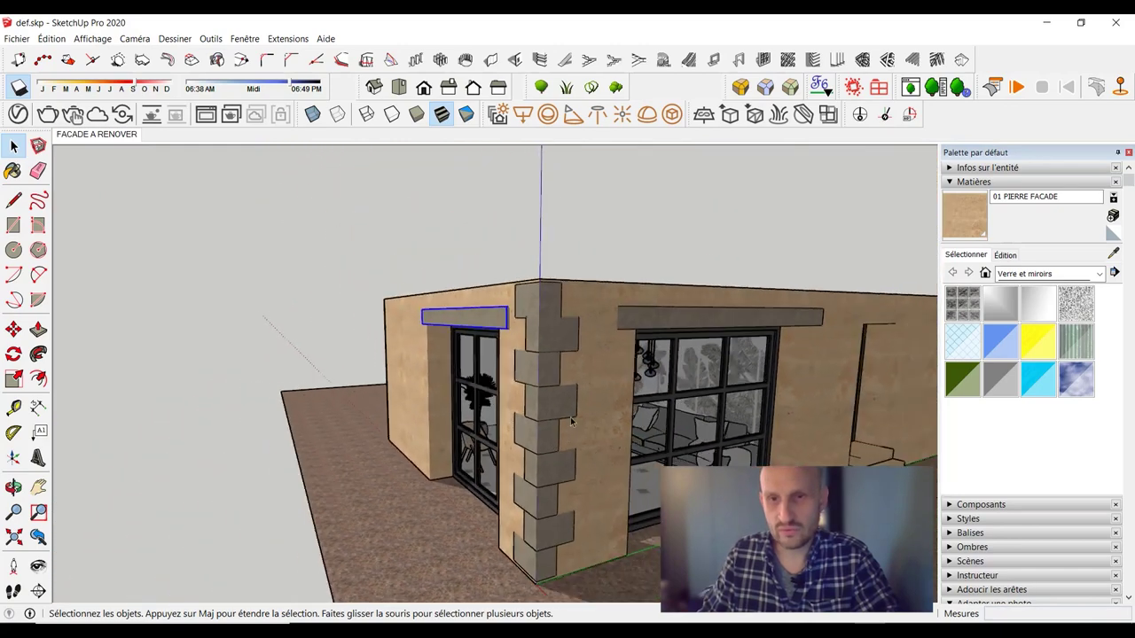
{"action": "scroll", "coordinate": [548, 445], "scroll_direction": "down", "scroll_amount": 2}
{"action": "middle_click_drag", "start_coordinate": [548, 445], "coordinate": [426, 447]}
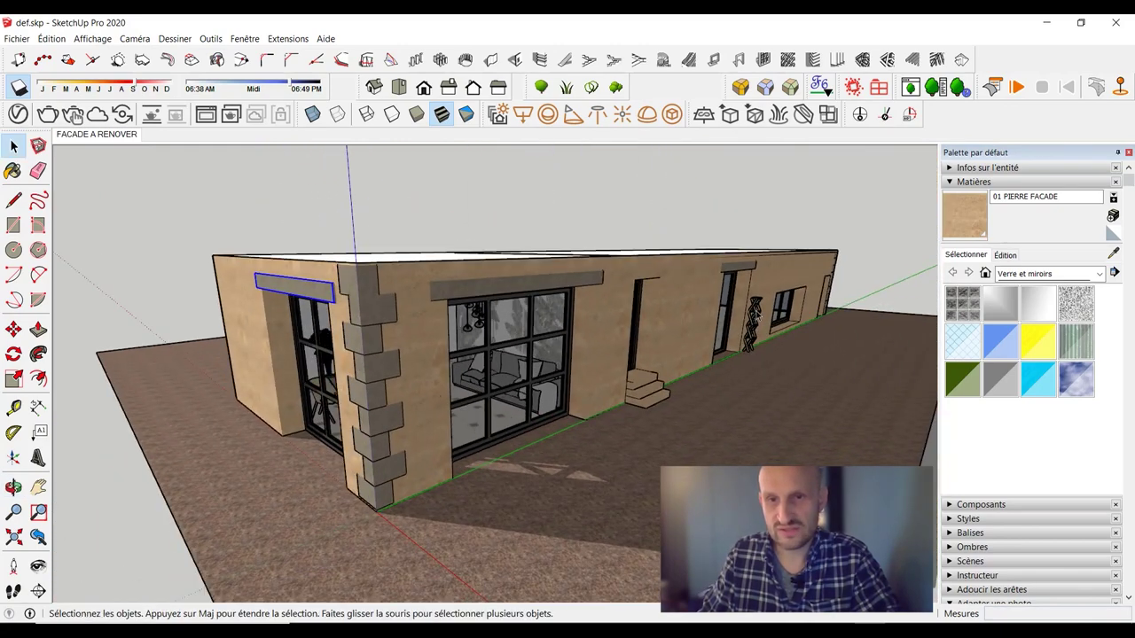
{"action": "left_click", "coordinate": [756, 316]}
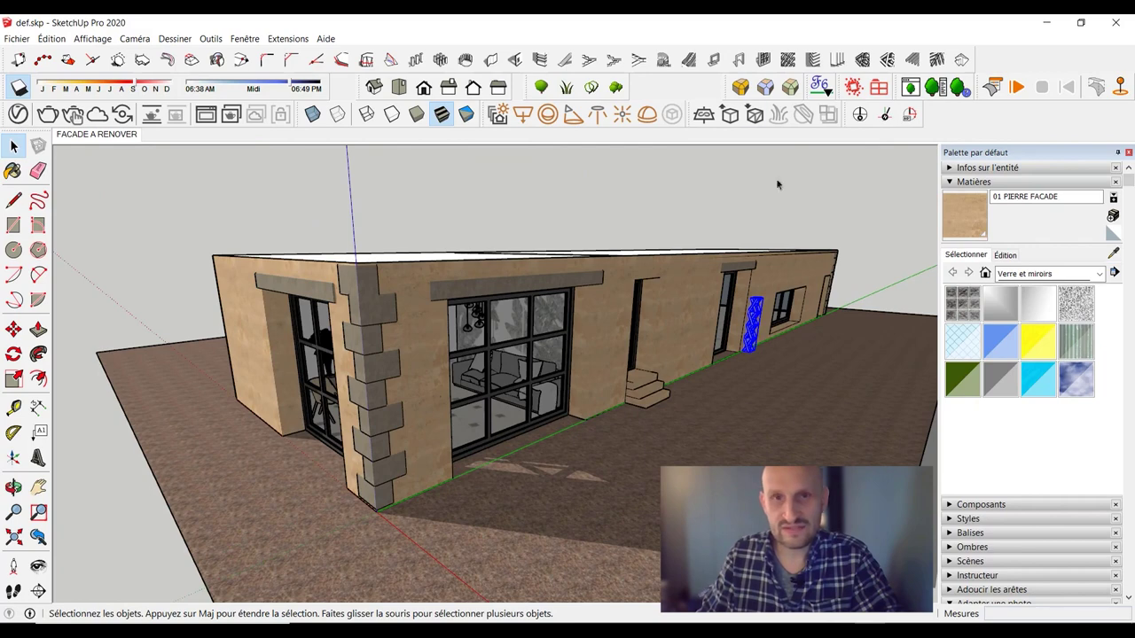
- Preview the Skatter 1 scatter chosen from the Skatter render list
{"action": "left_click", "coordinate": [853, 87]}
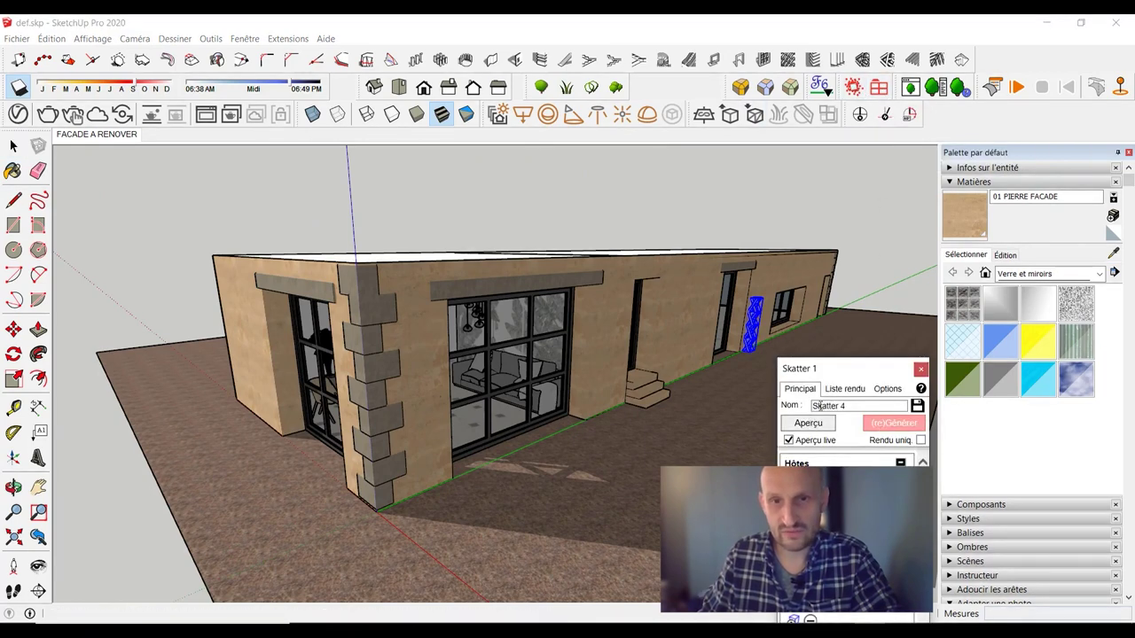
{"action": "left_click", "coordinate": [816, 426]}
{"action": "left_click", "coordinate": [845, 390]}
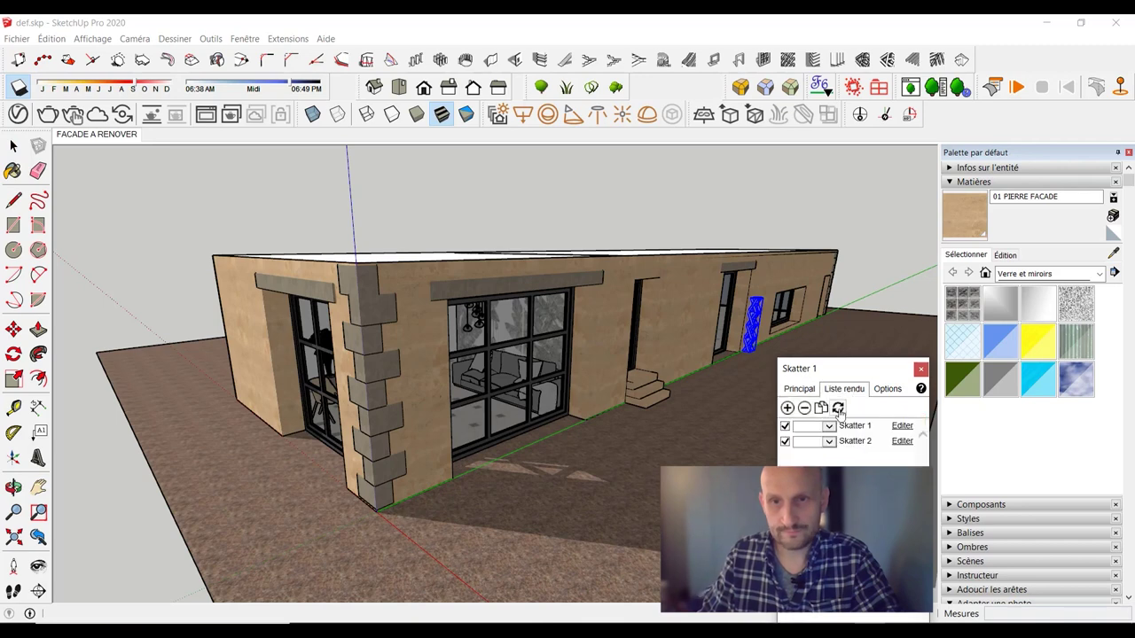
{"action": "left_click", "coordinate": [863, 428]}
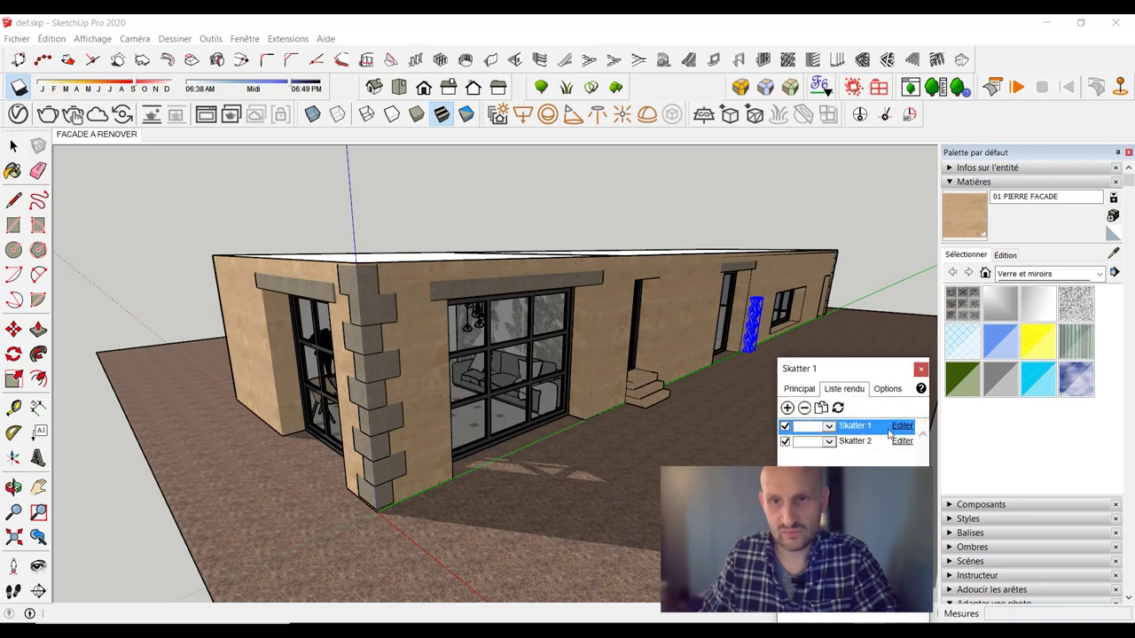
{"action": "left_click", "coordinate": [900, 427]}
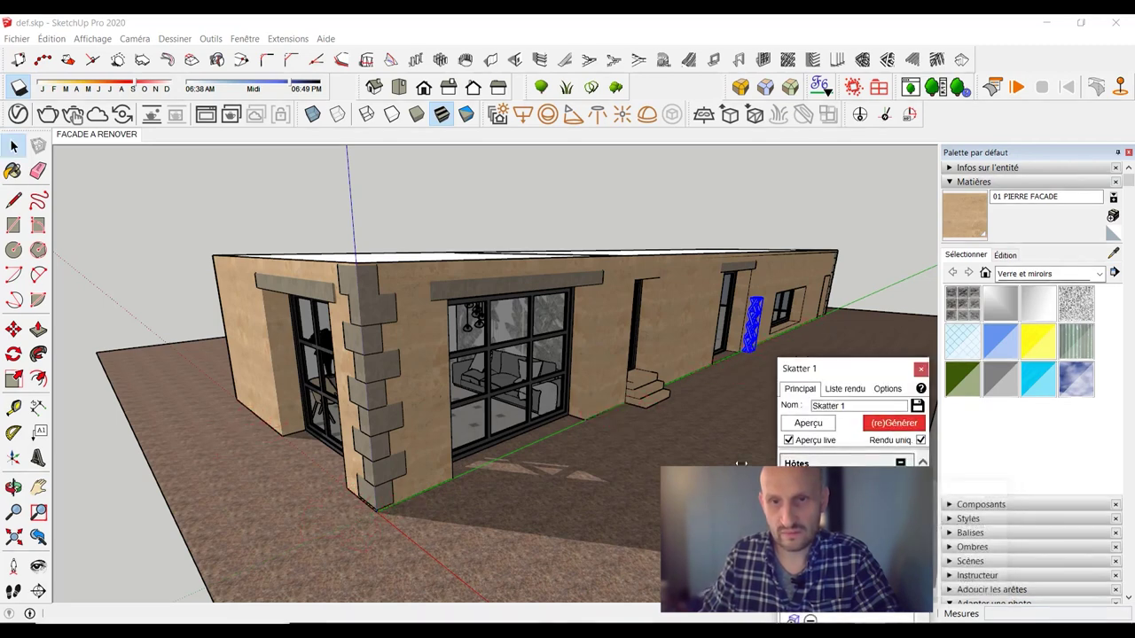
{"action": "left_click", "coordinate": [807, 423]}
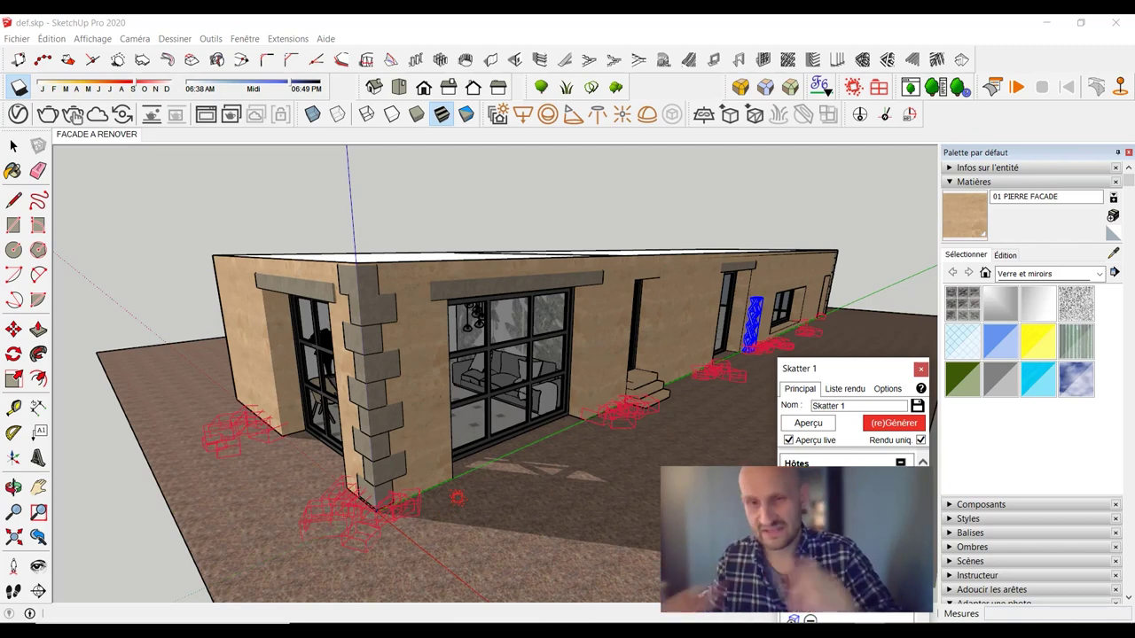
{"action": "left_click", "coordinate": [922, 370]}
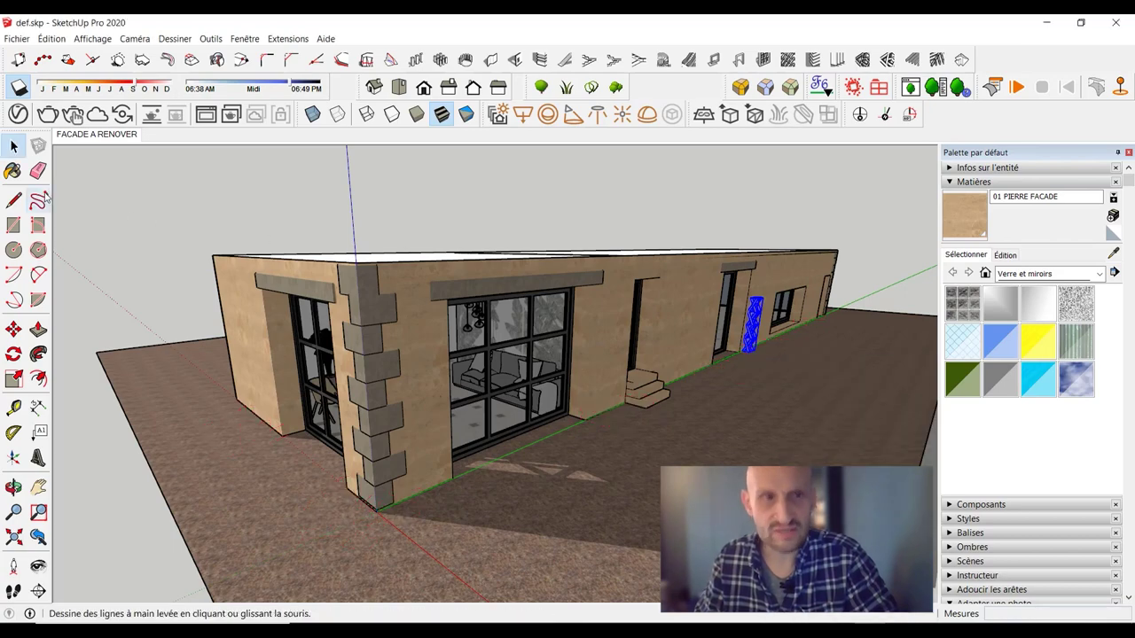
- Switch to the FACADE A RENOVER photo scene and select the ground around the house
{"action": "middle_click_drag", "start_coordinate": [292, 266], "coordinate": [337, 251]}
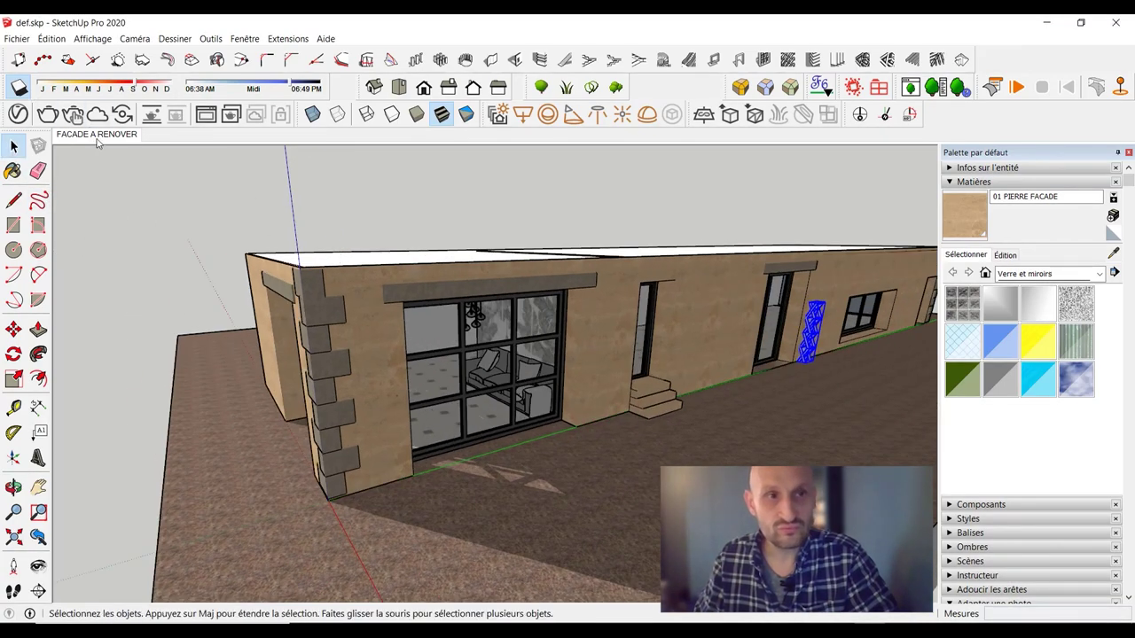
{"action": "left_click", "coordinate": [96, 134]}
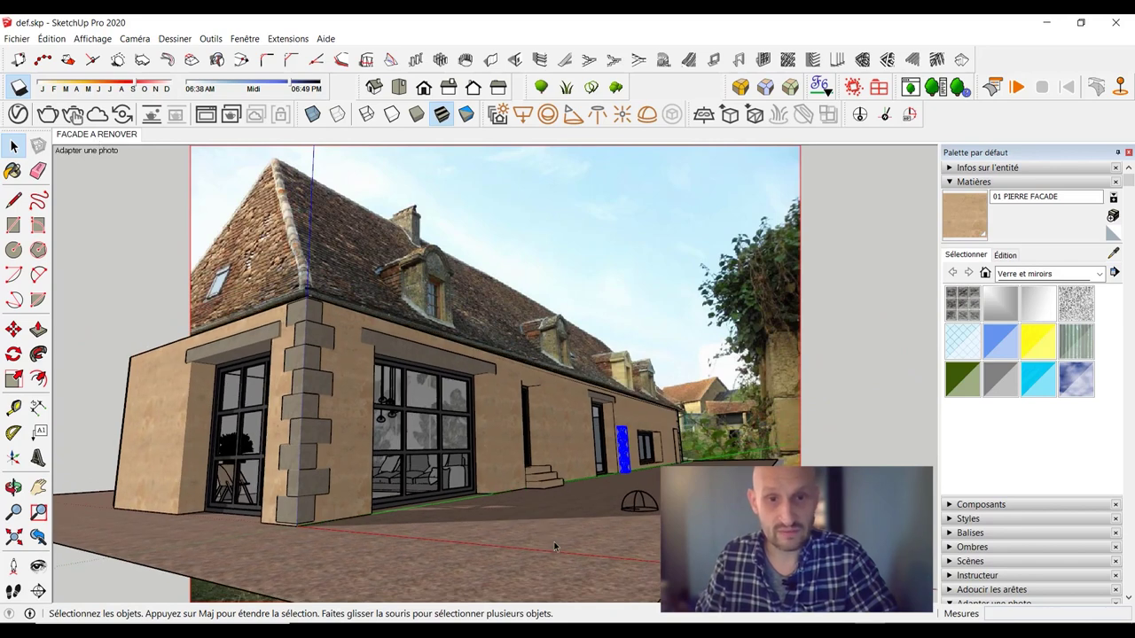
{"action": "left_click", "coordinate": [629, 490]}
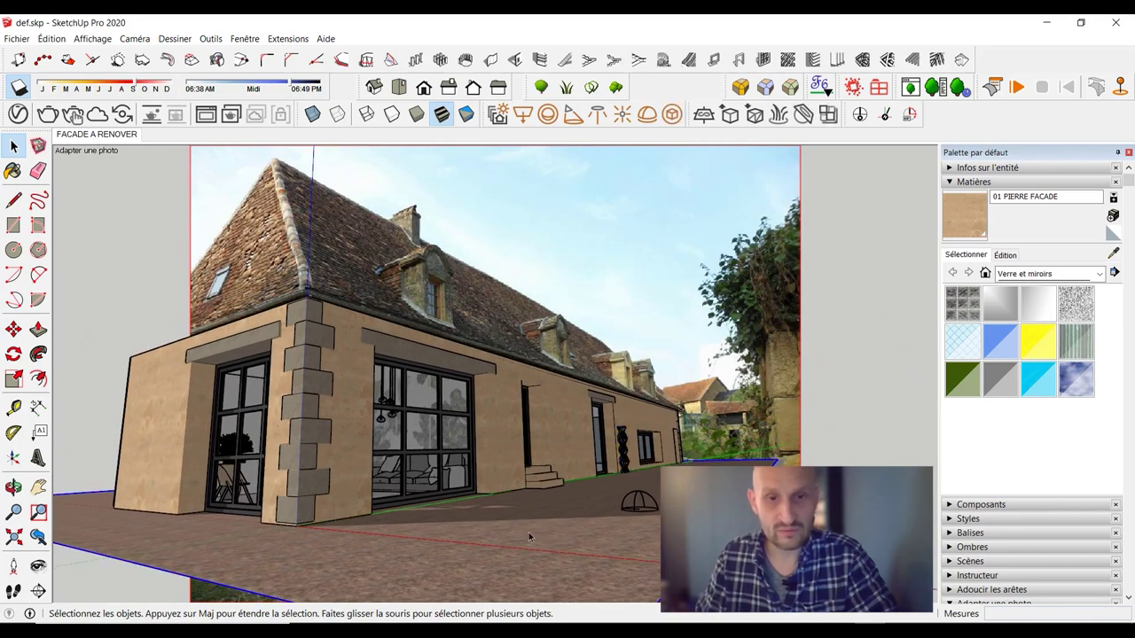
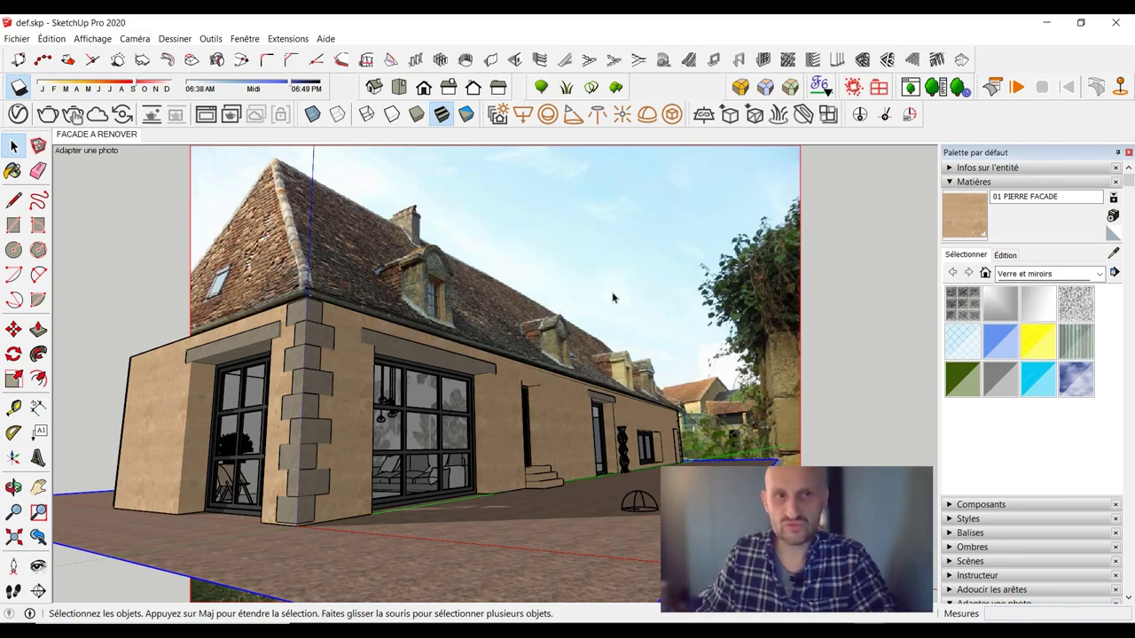
- Launch the V-Ray interactive render of the SketchUp facade model in the Frame Buffer
{"action": "left_click", "coordinate": [75, 116]}
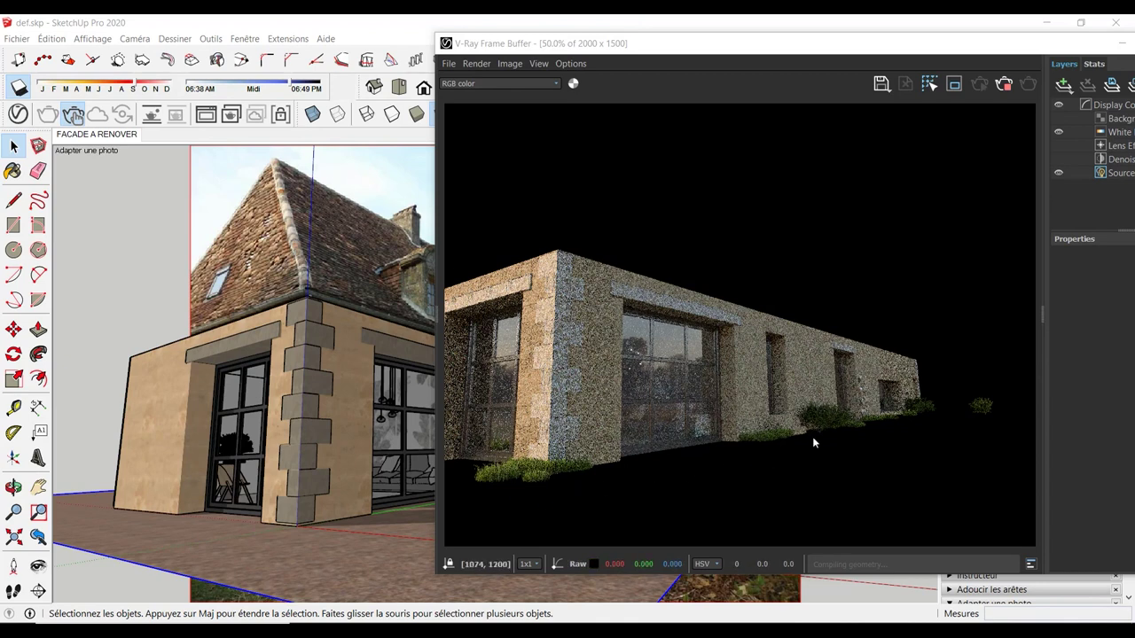
{"action": "left_click", "coordinate": [19, 114]}
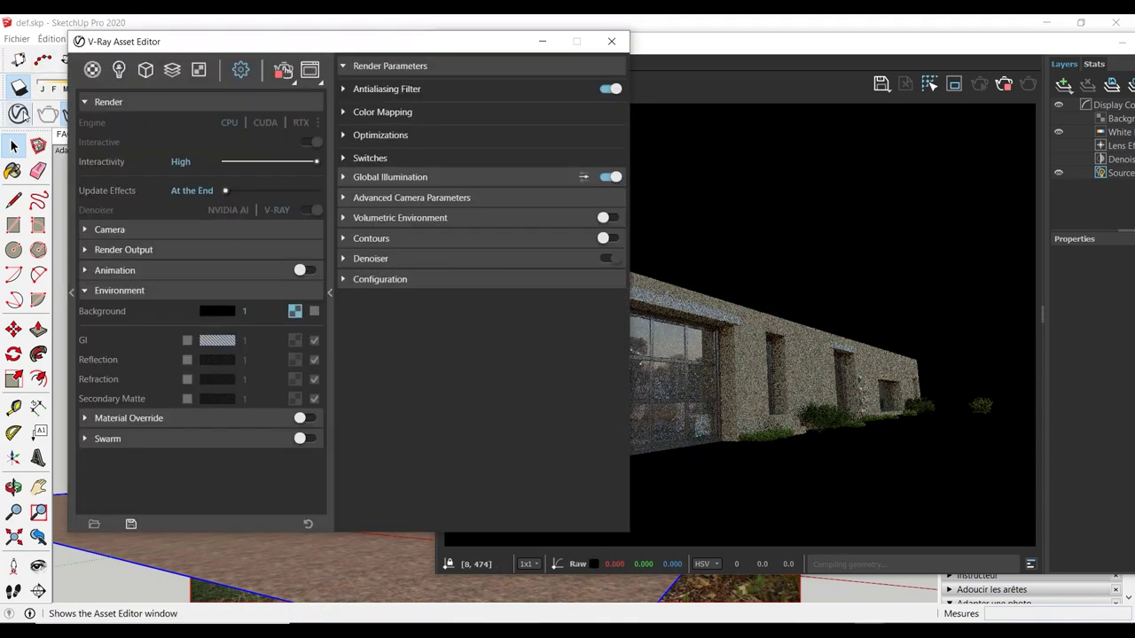
{"action": "left_click", "coordinate": [119, 70]}
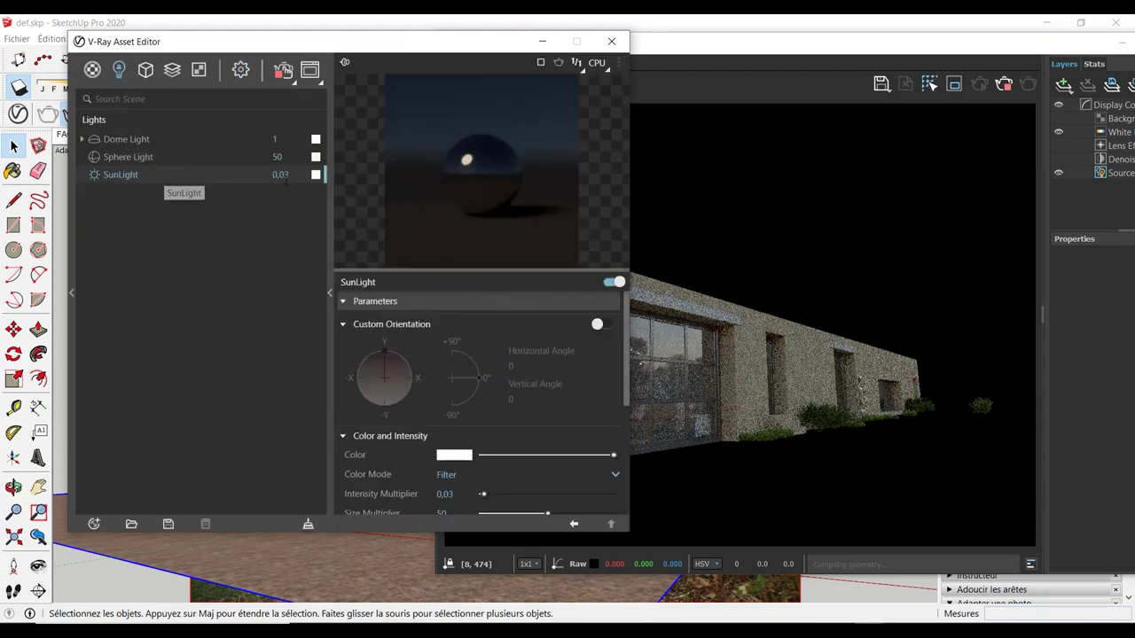
{"action": "left_click_drag", "start_coordinate": [266, 41], "coordinate": [135, 46]}
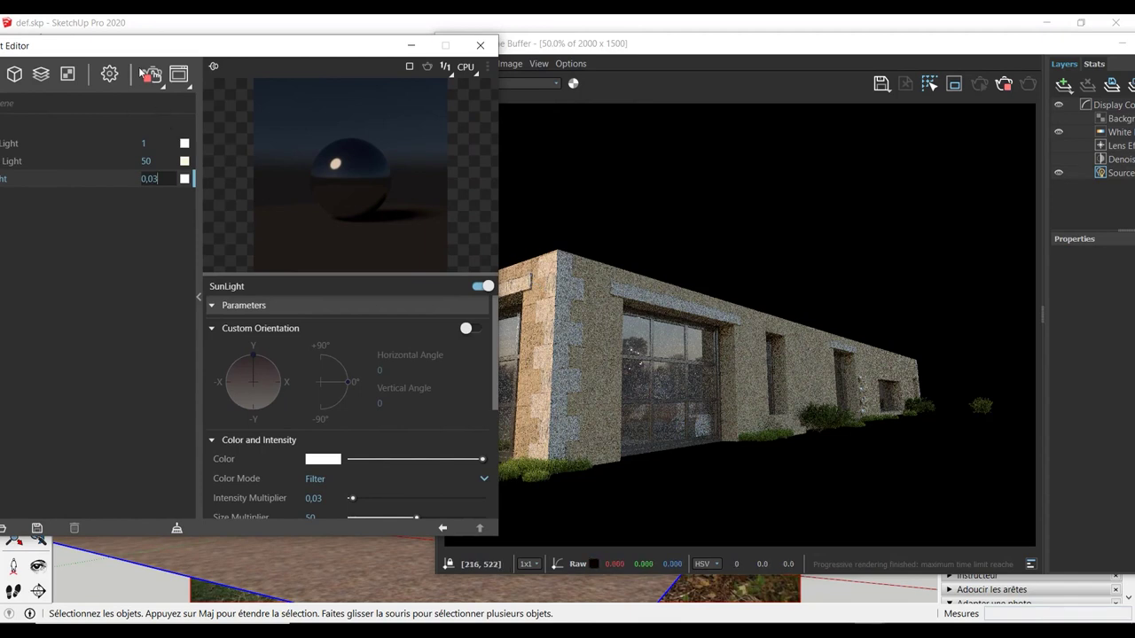
{"action": "left_click_drag", "start_coordinate": [144, 45], "coordinate": [302, 44]}
{"action": "left_click", "coordinate": [267, 74]}
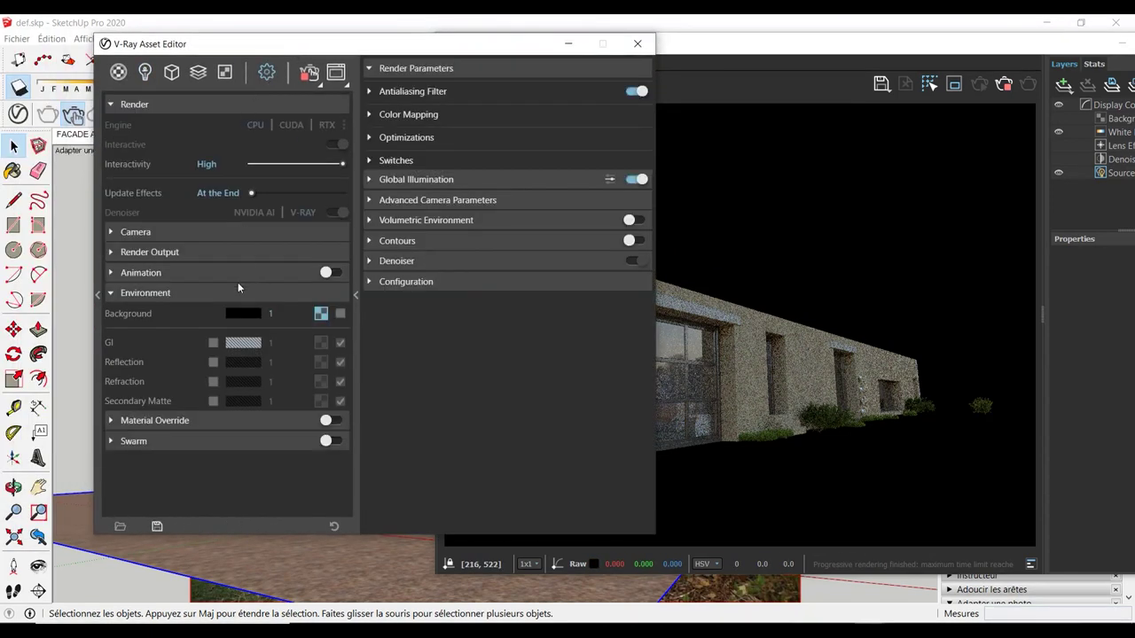
{"action": "left_click", "coordinate": [148, 294]}
{"action": "left_click", "coordinate": [151, 233]}
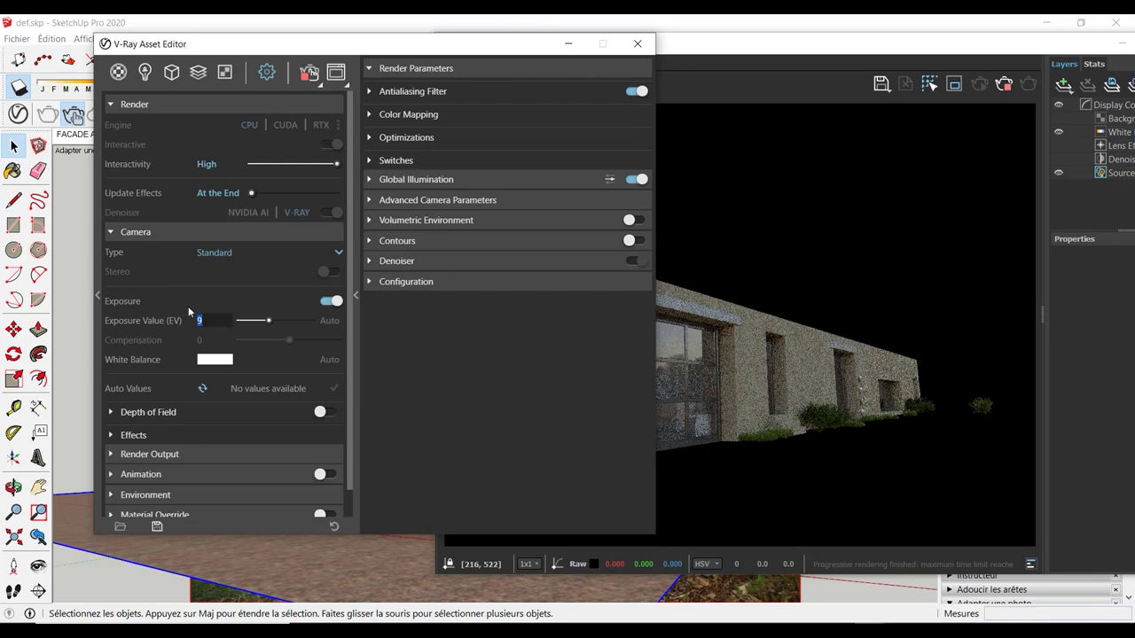
{"action": "left_click_drag", "start_coordinate": [398, 47], "coordinate": [356, 55]}
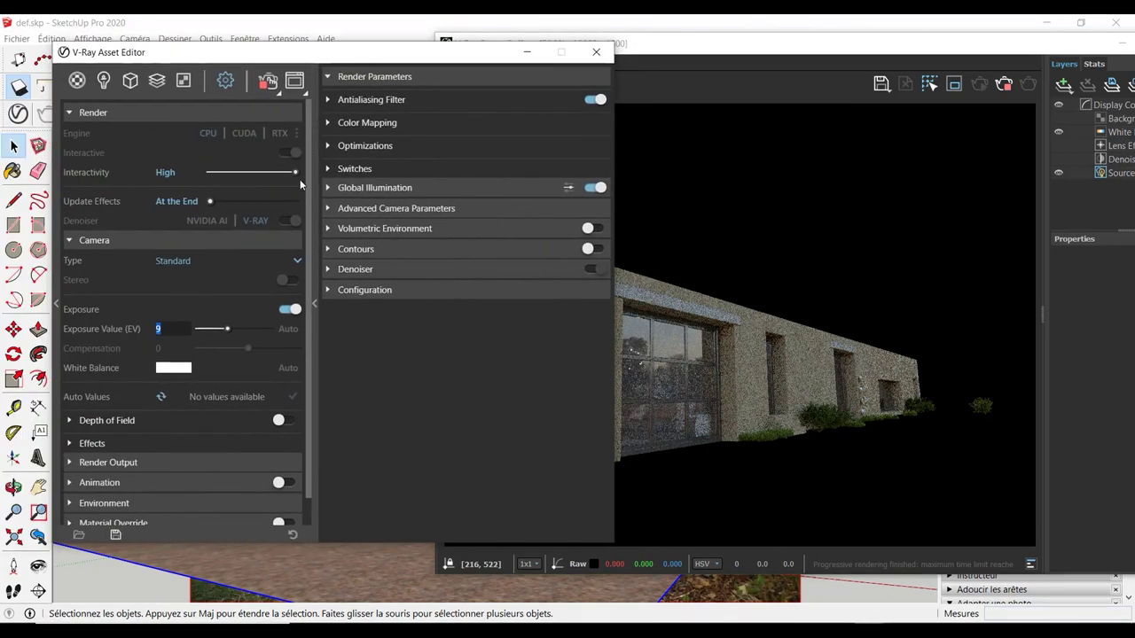
{"action": "left_click", "coordinate": [314, 188]}
{"action": "left_click", "coordinate": [232, 51]}
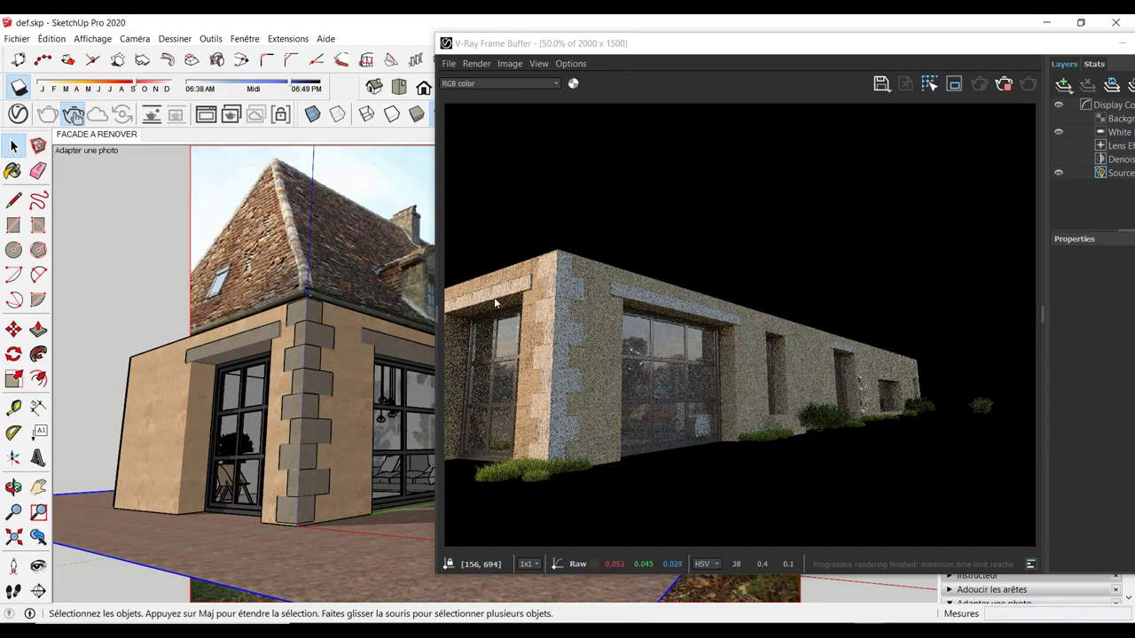
- Replace the frame buffer's existing Background layer with a new Background layer
{"action": "scroll", "coordinate": [494, 297], "scroll_direction": "up", "scroll_amount": 1}
{"action": "scroll", "coordinate": [523, 266], "scroll_direction": "up", "scroll_amount": 1}
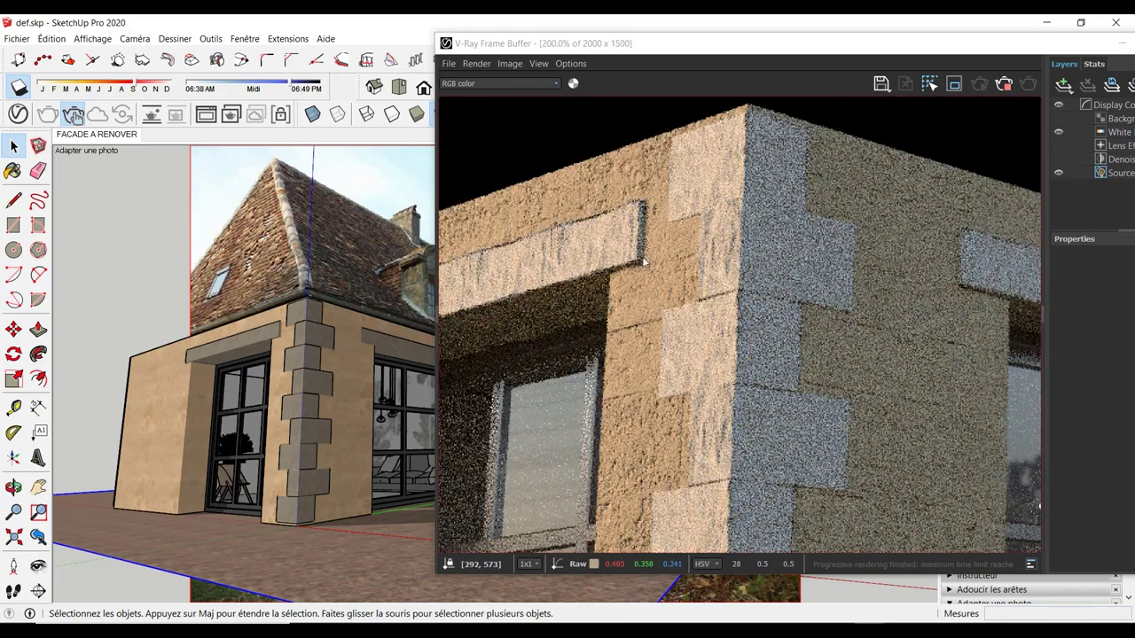
{"action": "scroll", "coordinate": [619, 339], "scroll_direction": "down", "scroll_amount": 3}
{"action": "scroll", "coordinate": [619, 339], "scroll_direction": "up", "scroll_amount": 1}
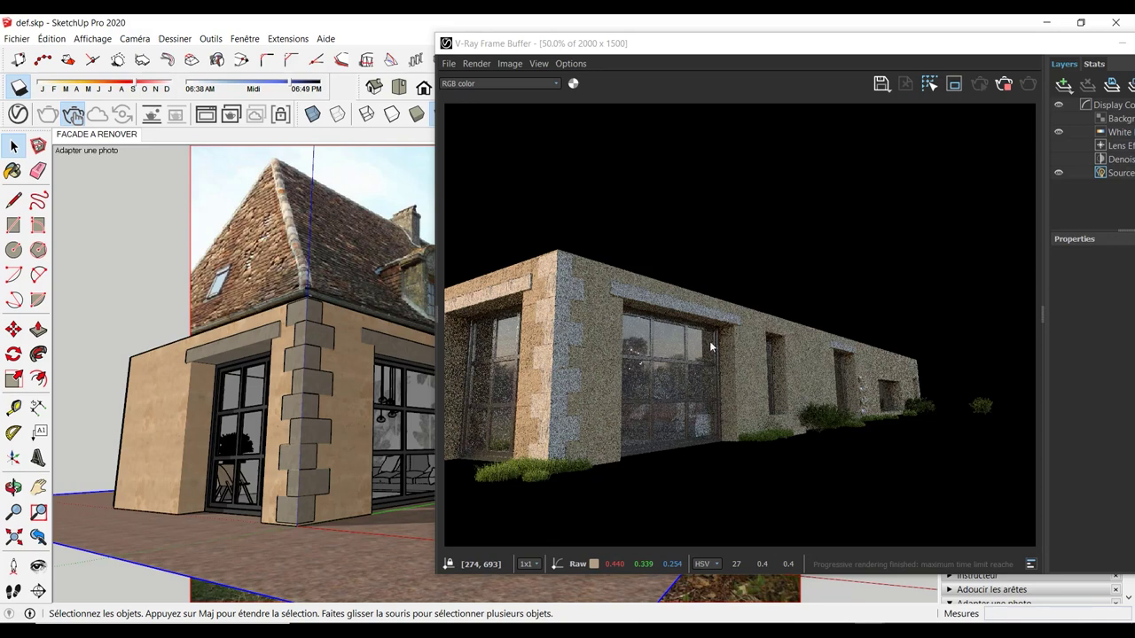
{"action": "left_click_drag", "start_coordinate": [929, 43], "coordinate": [706, 39]}
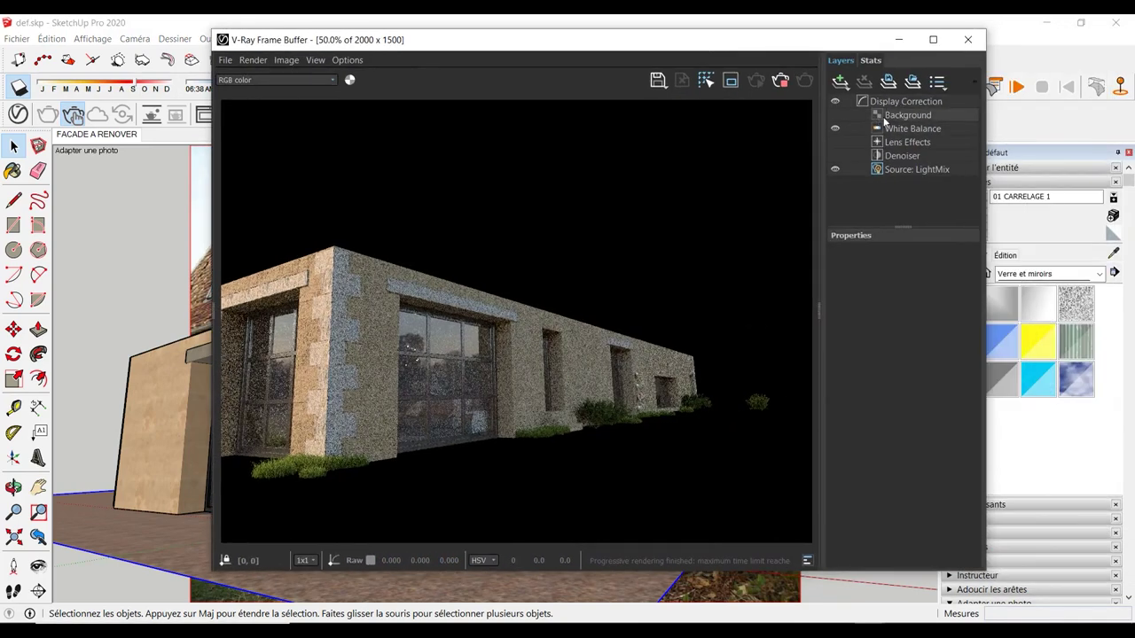
{"action": "left_click", "coordinate": [913, 119]}
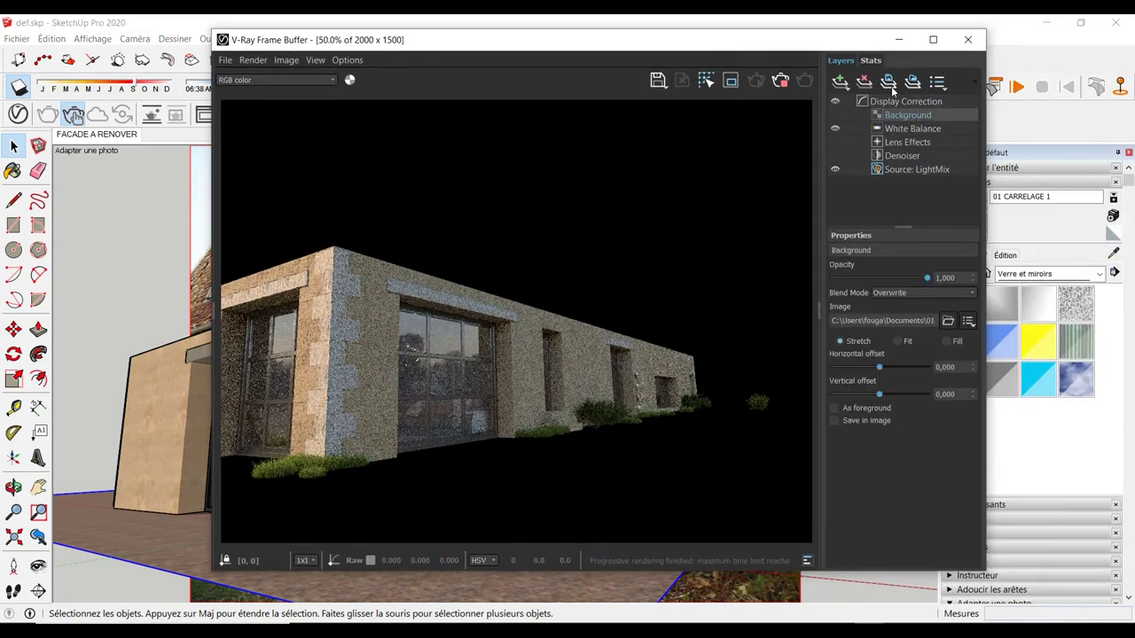
{"action": "left_click", "coordinate": [868, 82]}
{"action": "left_click", "coordinate": [840, 81]}
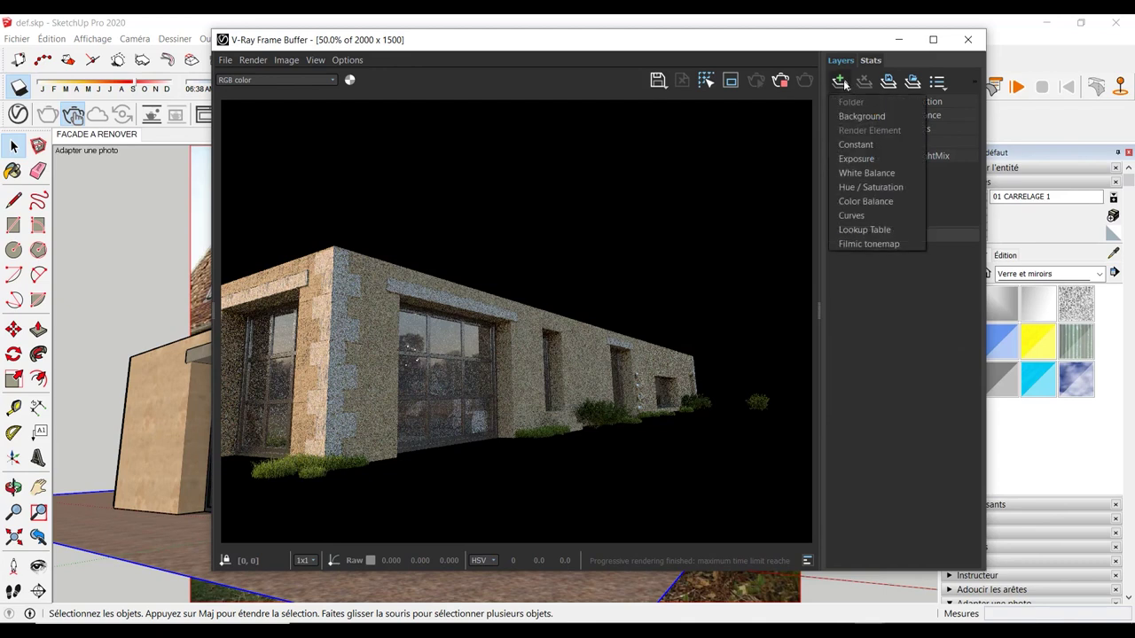
{"action": "left_click", "coordinate": [849, 121]}
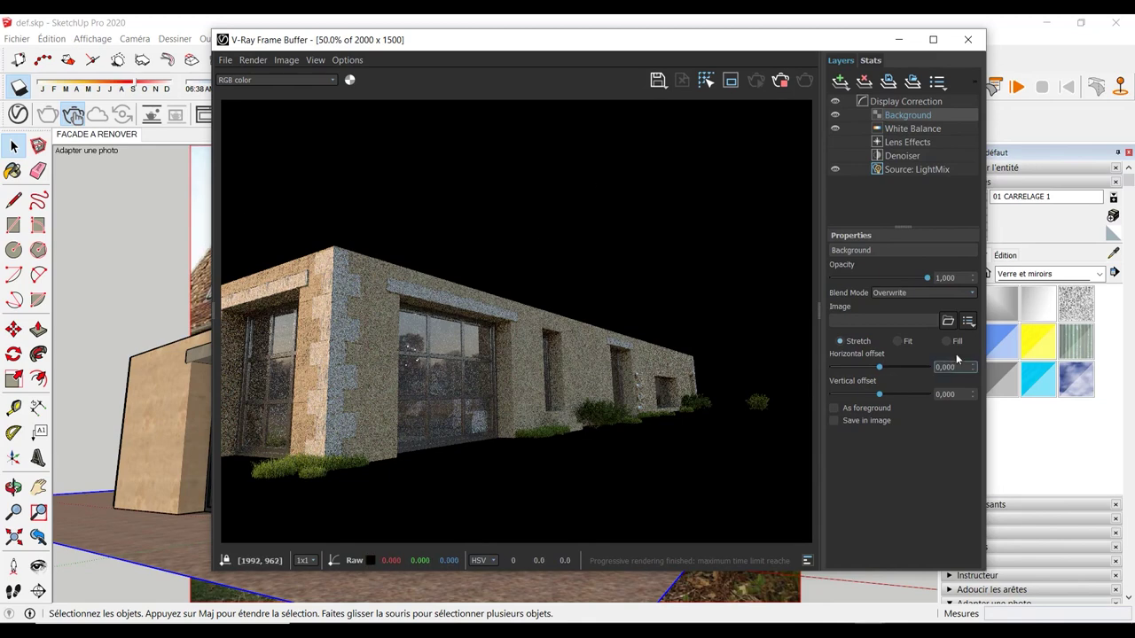
- Load FACADE A RENOVER.jpg from the youtube facade folder as the background image and check it
{"action": "left_click", "coordinate": [948, 322]}
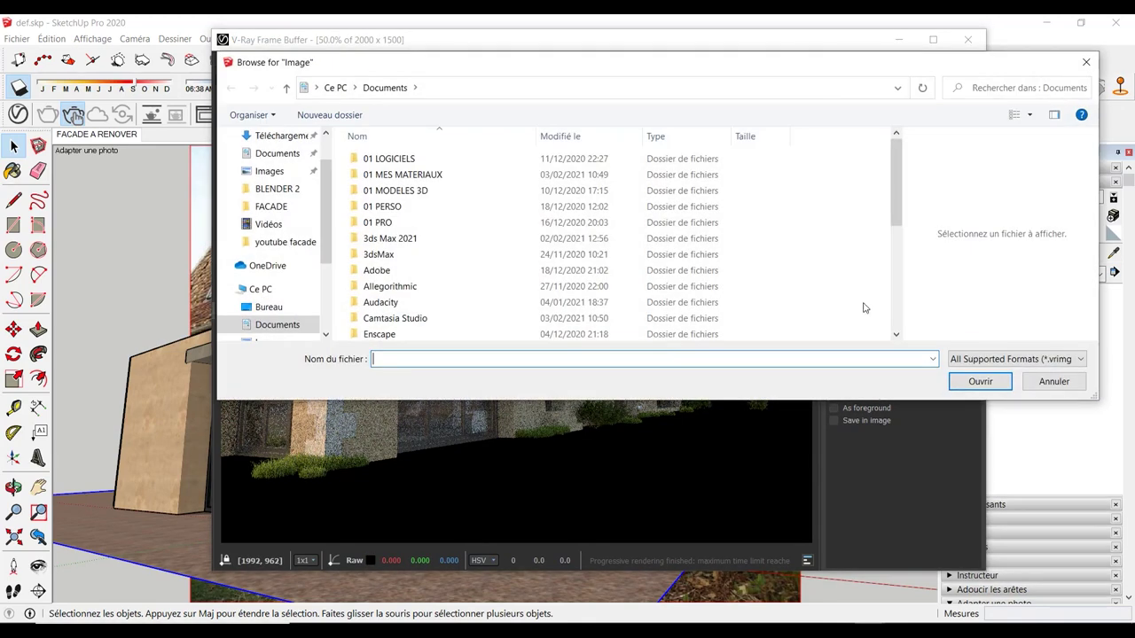
{"action": "left_click", "coordinate": [270, 206]}
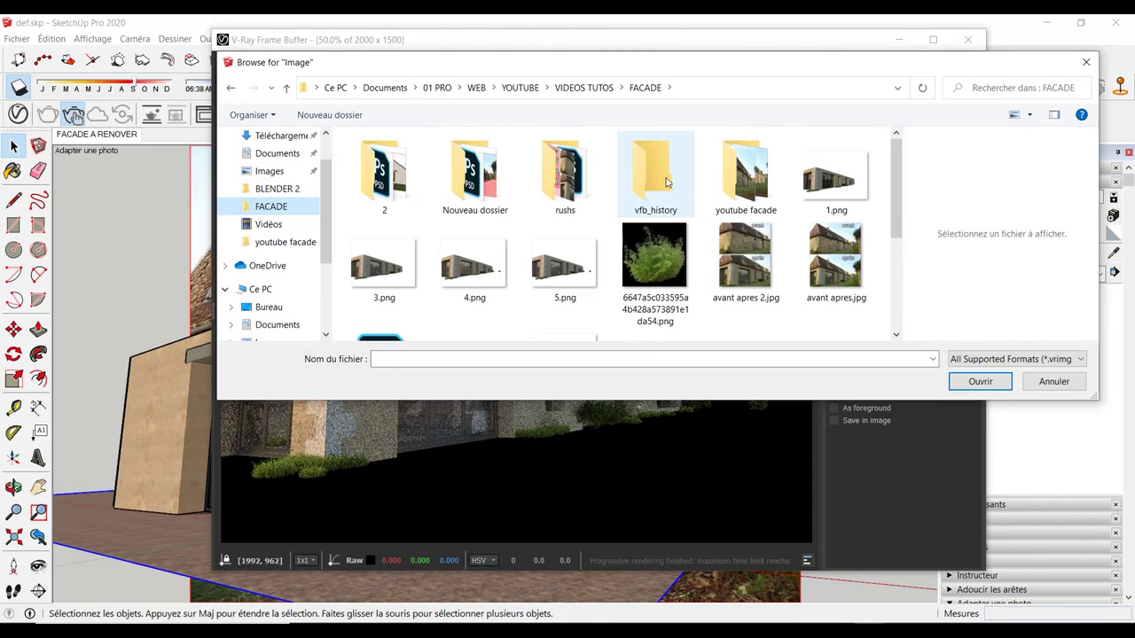
{"action": "double_click", "coordinate": [749, 182]}
{"action": "left_click", "coordinate": [399, 177]}
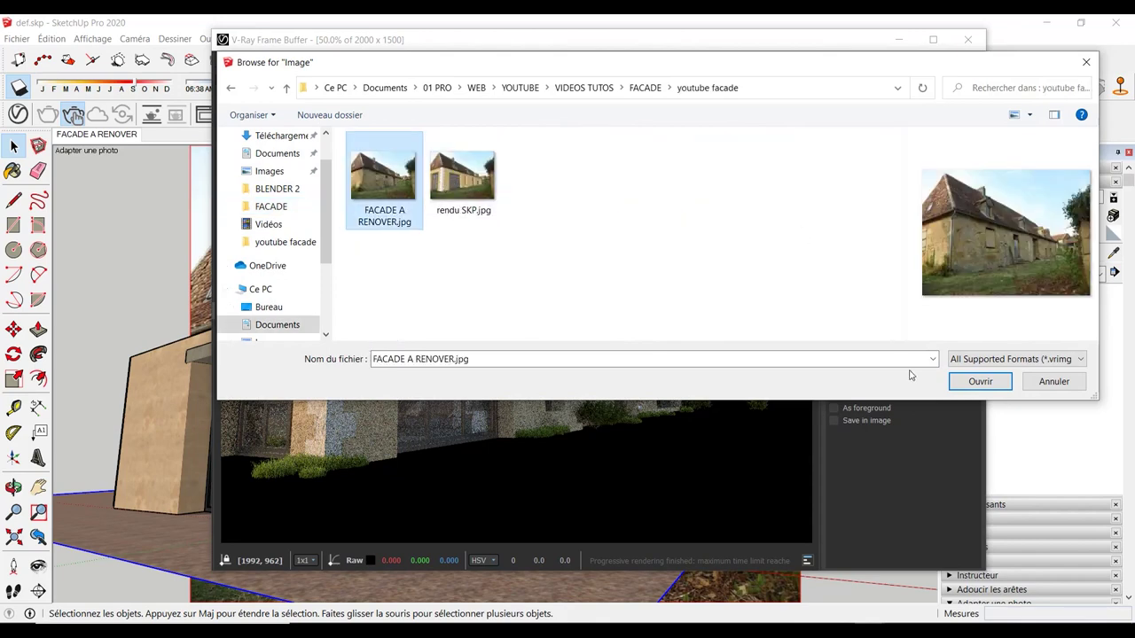
{"action": "left_click", "coordinate": [980, 382]}
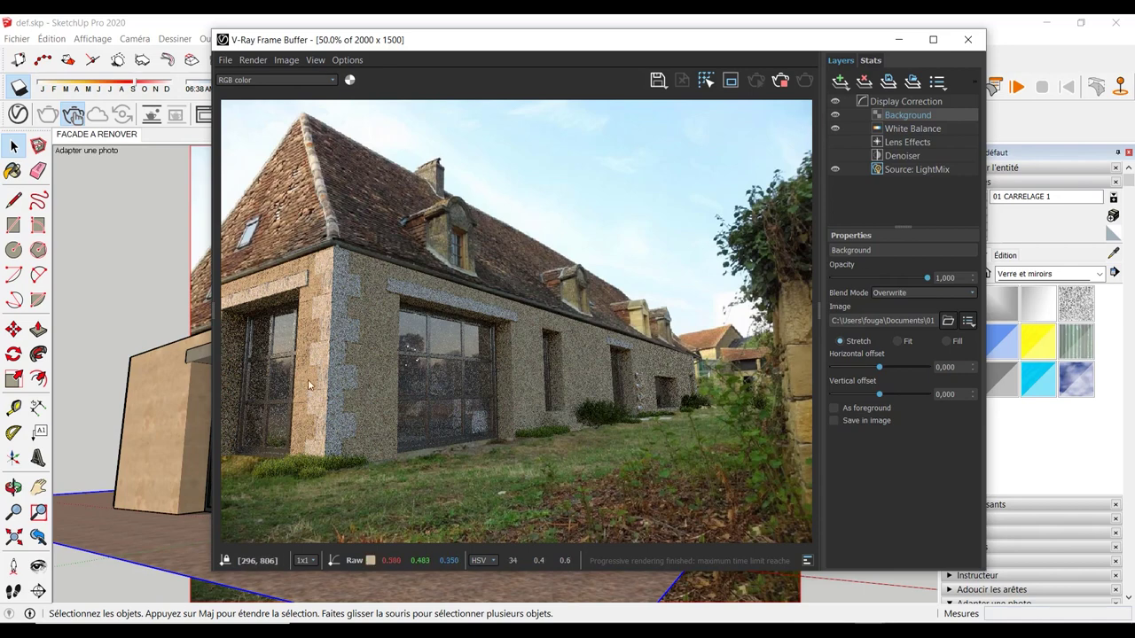
{"action": "left_click", "coordinate": [834, 114]}
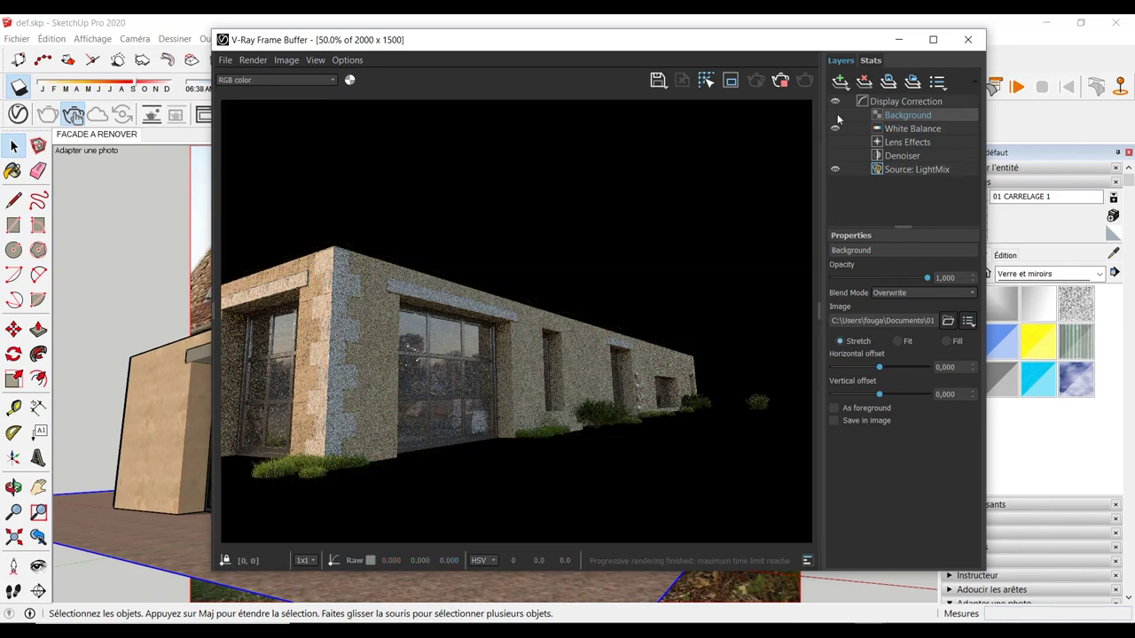
{"action": "left_click", "coordinate": [835, 114]}
- Toggle the background photo, then preview the saved rendu vray.png render and close it
{"action": "left_click", "coordinate": [835, 114]}
{"action": "left_click", "coordinate": [834, 114]}
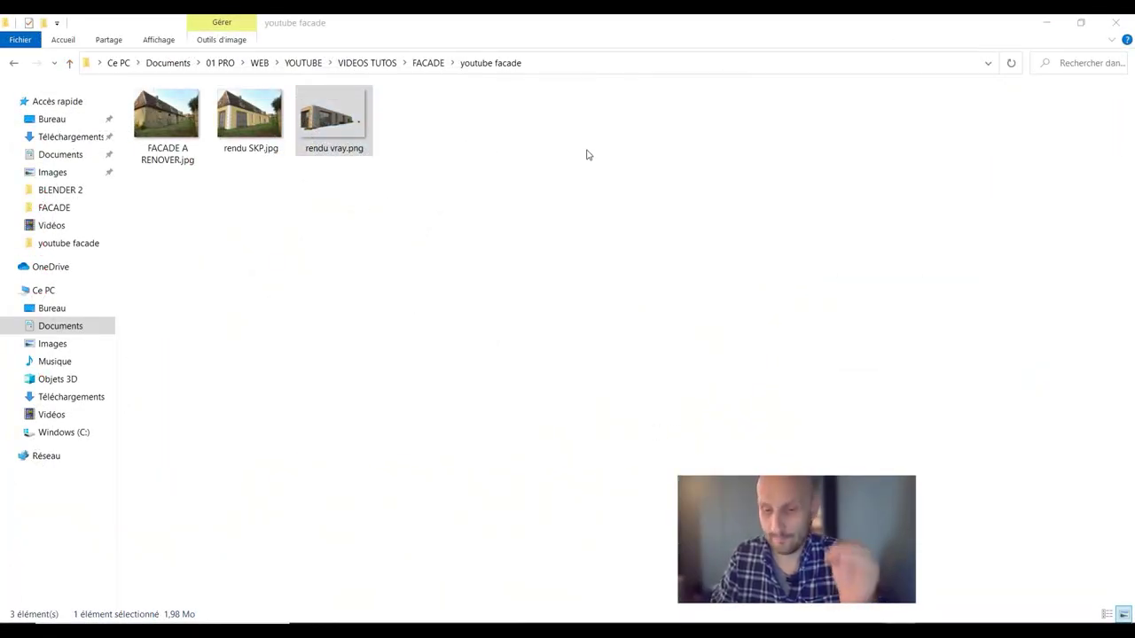
{"action": "double_click", "coordinate": [321, 129]}
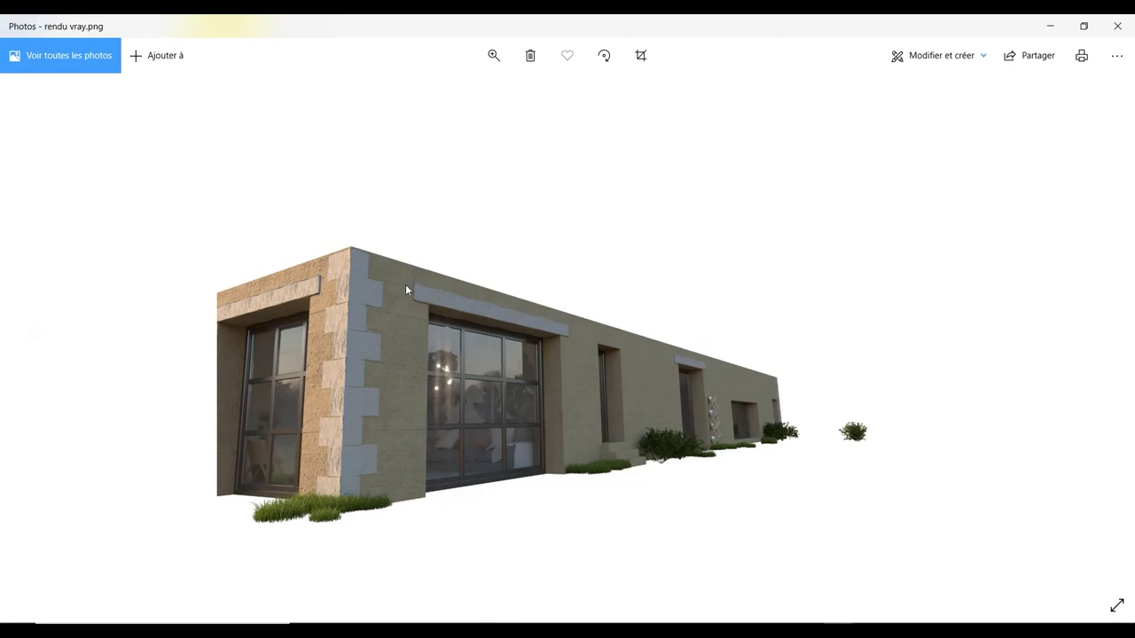
{"action": "key", "text": "alt+F4"}
- Open FACADE A RENOVER.jpg in Photoshop and unlock its background as Calque 0
{"action": "left_click_drag", "start_coordinate": [446, 27], "coordinate": [849, 48]}
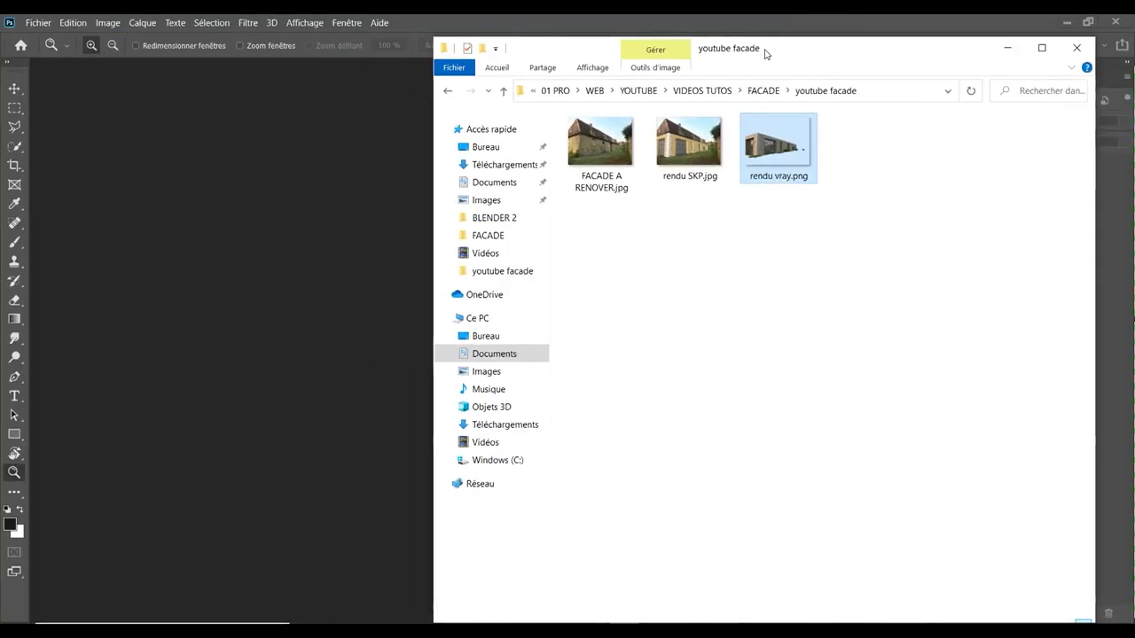
{"action": "left_click_drag", "start_coordinate": [670, 156], "coordinate": [304, 234]}
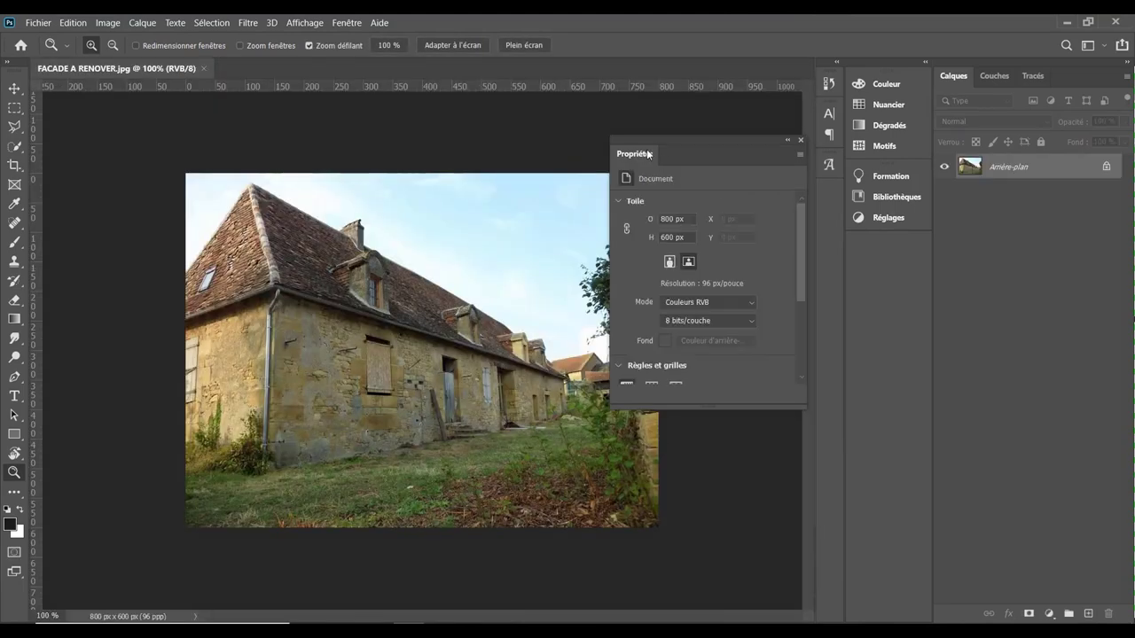
{"action": "left_click", "coordinate": [788, 140]}
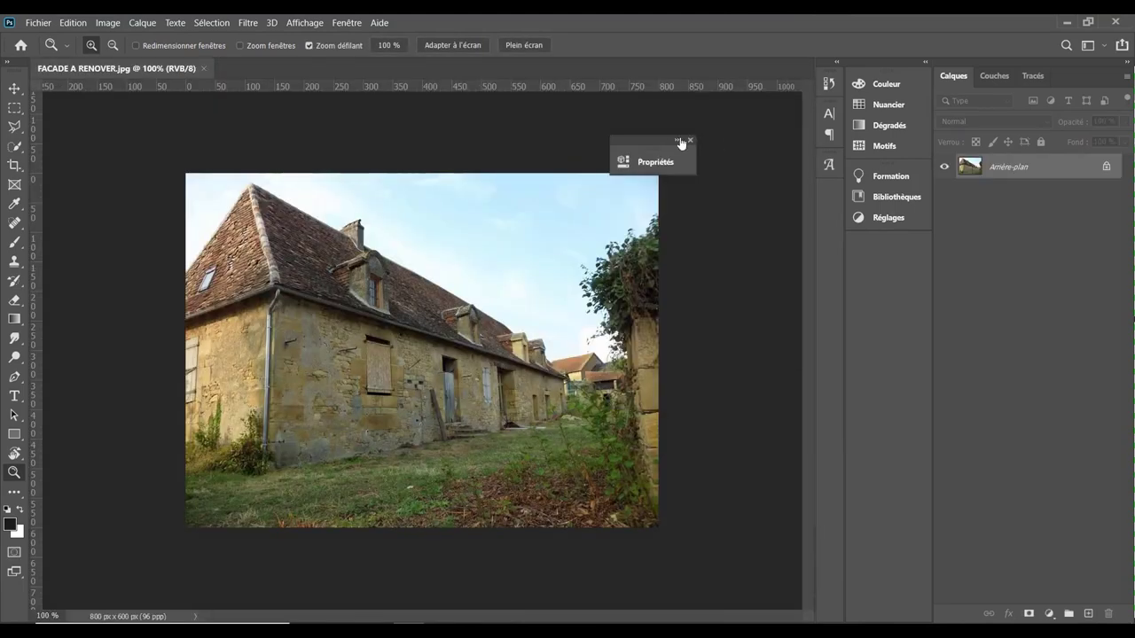
{"action": "left_click_drag", "start_coordinate": [681, 142], "coordinate": [723, 104]}
{"action": "double_click", "coordinate": [1015, 173]}
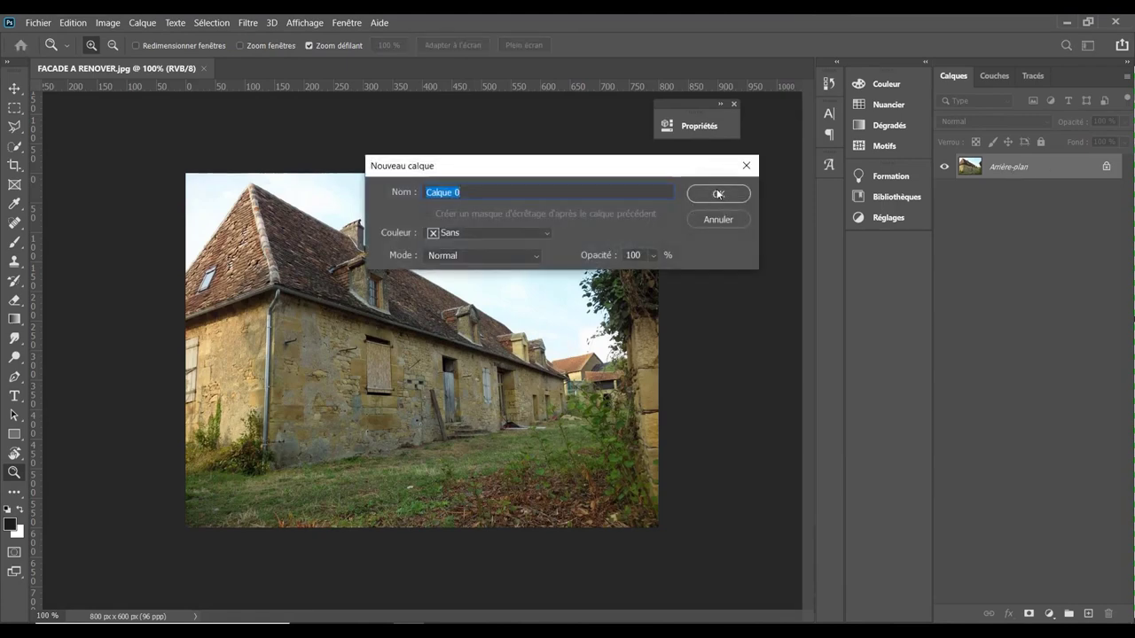
{"action": "left_click", "coordinate": [719, 195]}
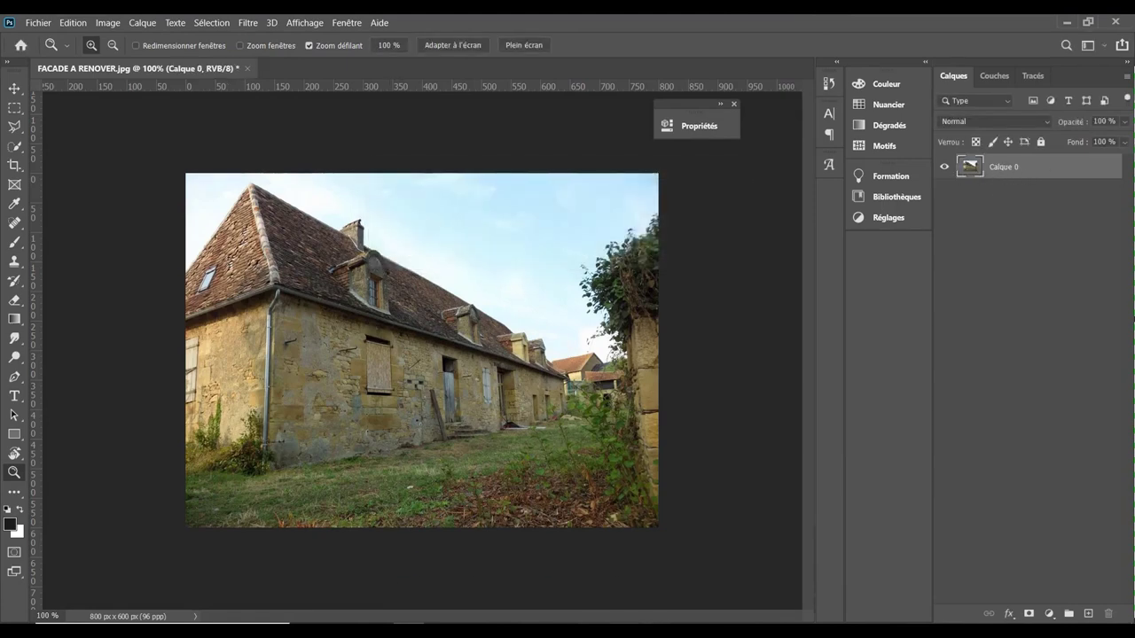
- Place rendu vray.png over the photo as a new layer
{"action": "key", "text": "alt+Tab"}
{"action": "left_click_drag", "start_coordinate": [858, 147], "coordinate": [359, 370]}
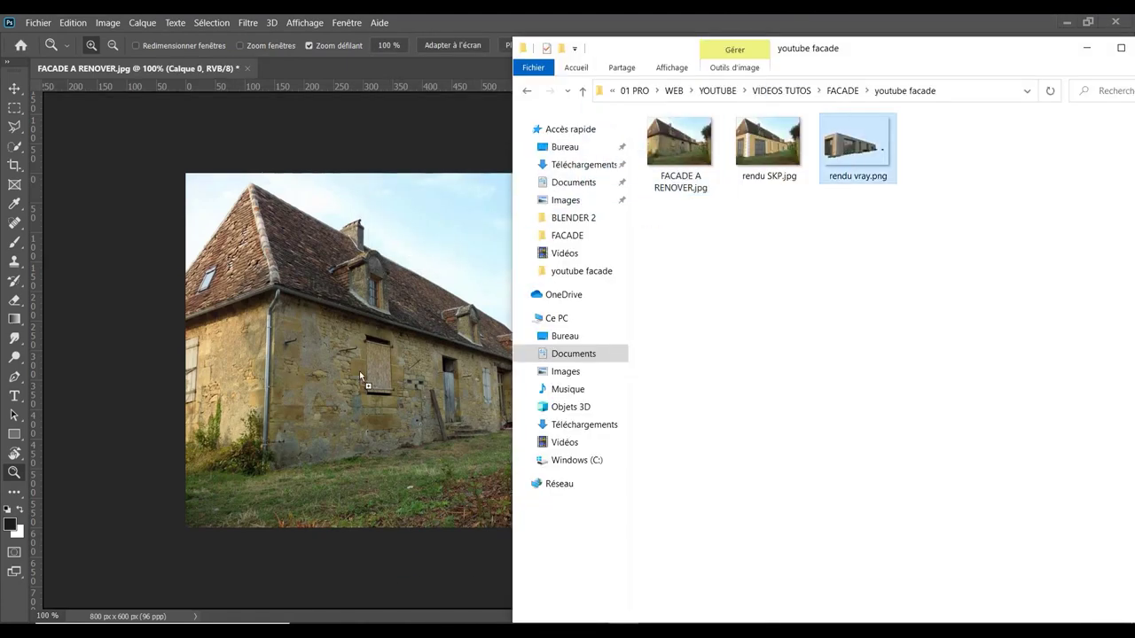
{"action": "key", "text": "Return"}
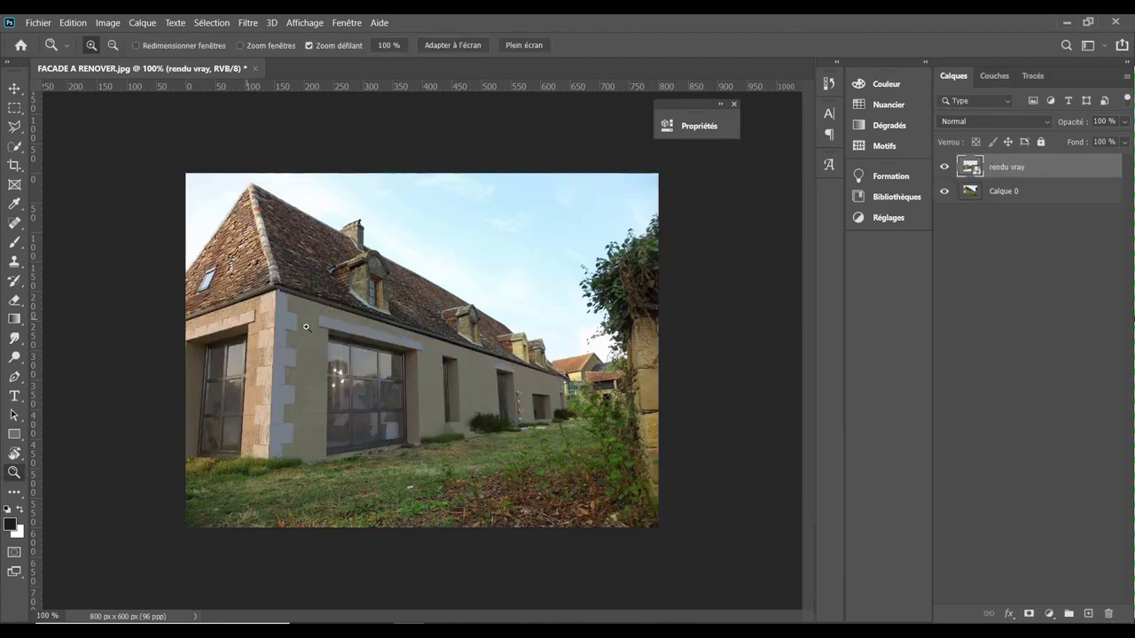
{"action": "left_click_drag", "start_coordinate": [306, 328], "coordinate": [274, 326]}
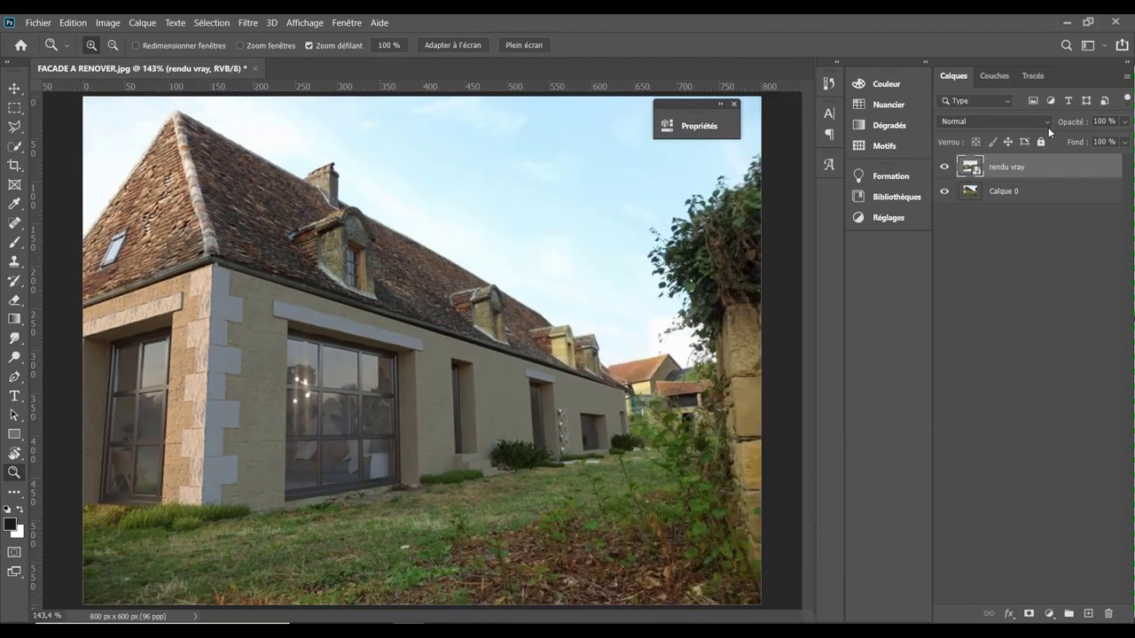
- Toggle the rendu vray and Calque 0 layers to compare render and original photo
{"action": "left_click", "coordinate": [944, 168]}
{"action": "left_click", "coordinate": [944, 168]}
{"action": "left_click", "coordinate": [944, 168]}
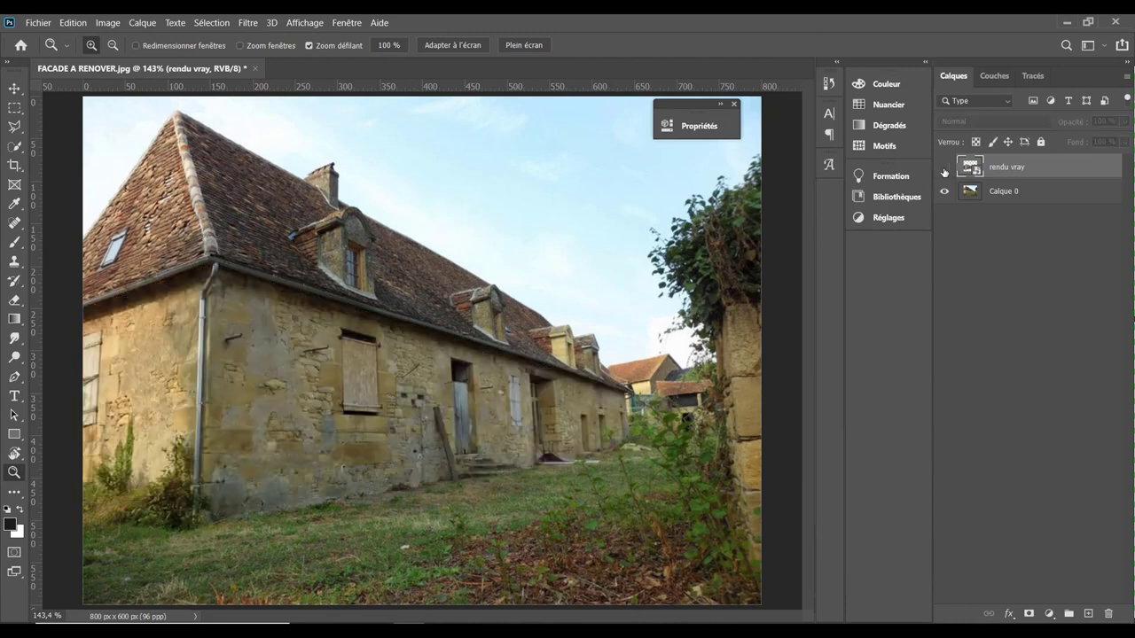
{"action": "left_click", "coordinate": [945, 168]}
{"action": "left_click", "coordinate": [944, 168]}
{"action": "left_click", "coordinate": [944, 168]}
{"action": "left_click", "coordinate": [945, 192]}
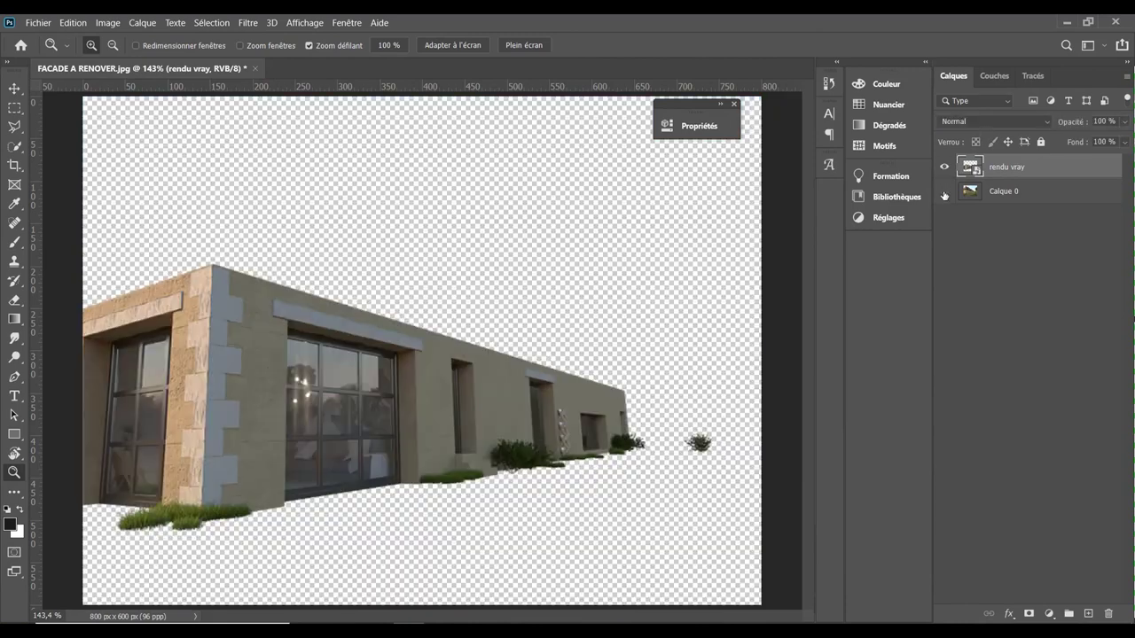
{"action": "left_click", "coordinate": [944, 191]}
{"action": "left_click", "coordinate": [946, 167]}
{"action": "left_click", "coordinate": [946, 168]}
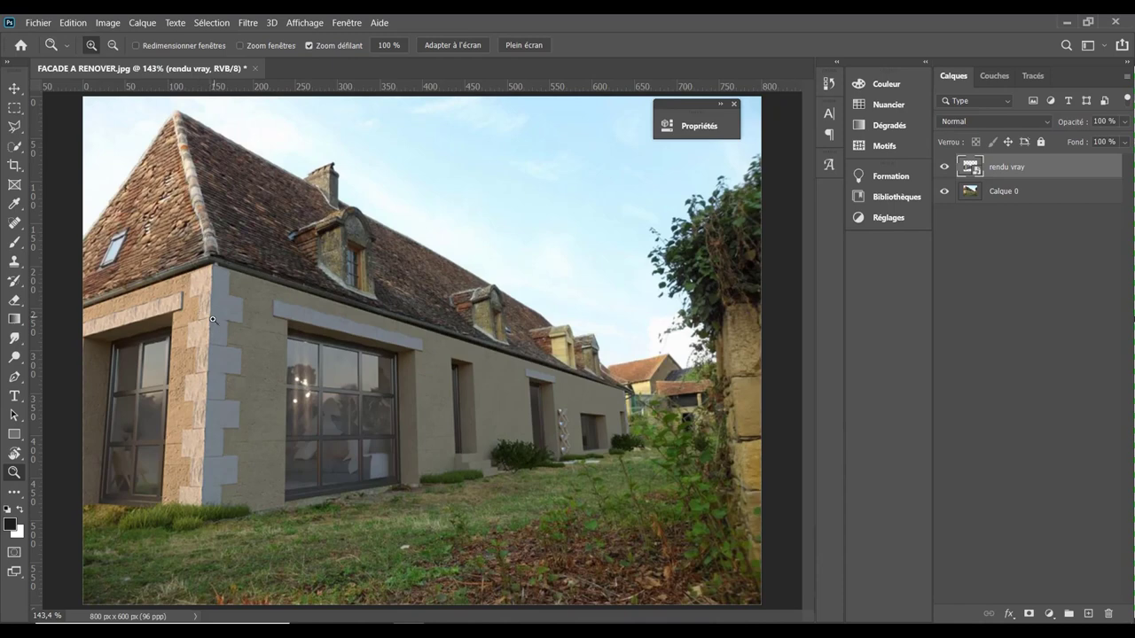
- Zoom in on the building corner and compare the renovated render with the old facade
{"action": "left_click_drag", "start_coordinate": [213, 319], "coordinate": [255, 315]}
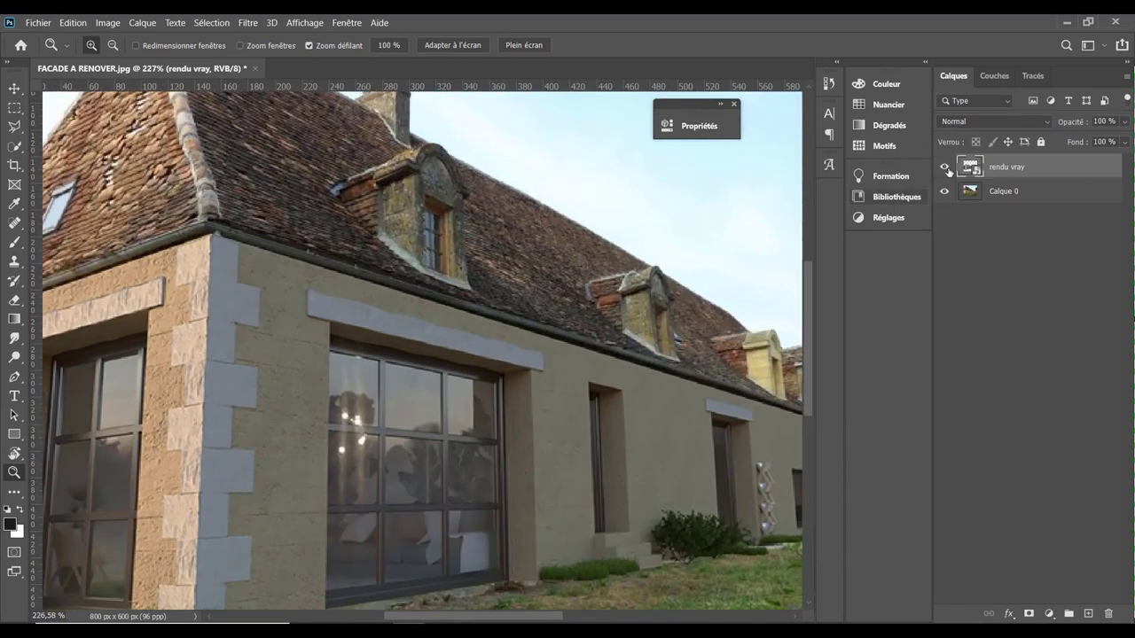
{"action": "left_click", "coordinate": [945, 168]}
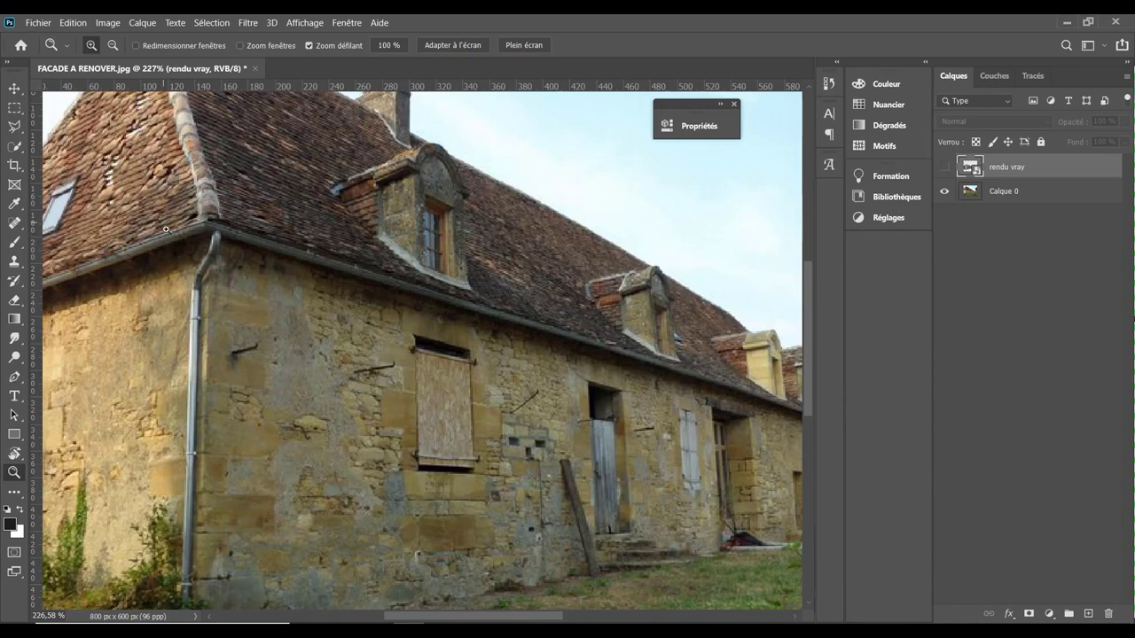
{"action": "left_click", "coordinate": [944, 166]}
{"action": "left_click", "coordinate": [944, 167]}
{"action": "left_click", "coordinate": [945, 167]}
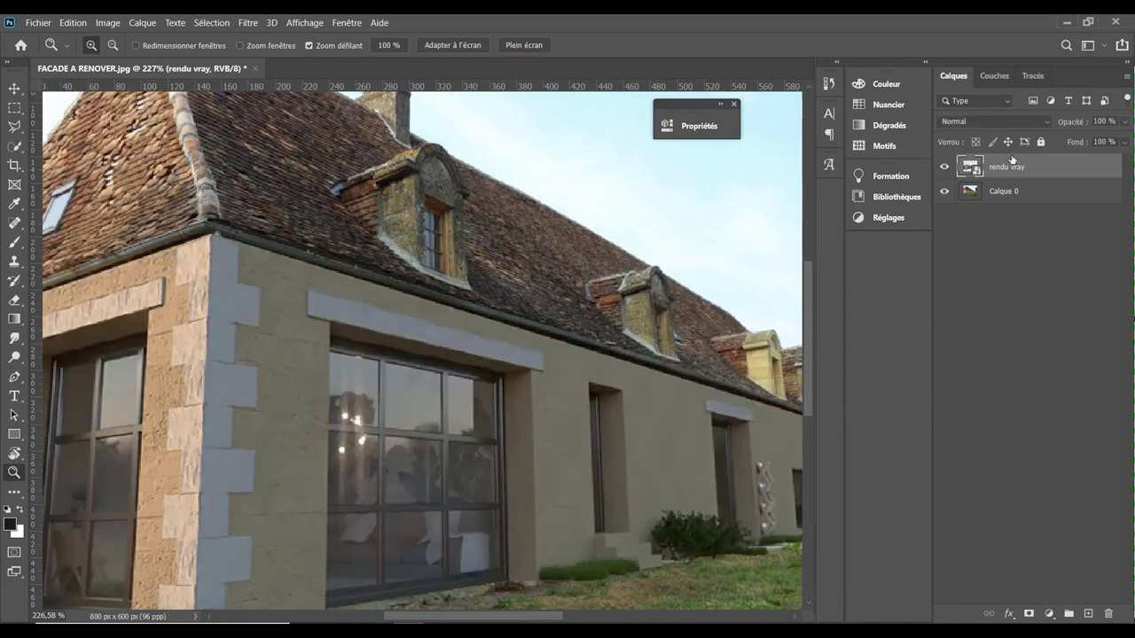
- Add a white layer mask to rendu vray and pick the Brush with black foreground
{"action": "left_click", "coordinate": [1029, 614]}
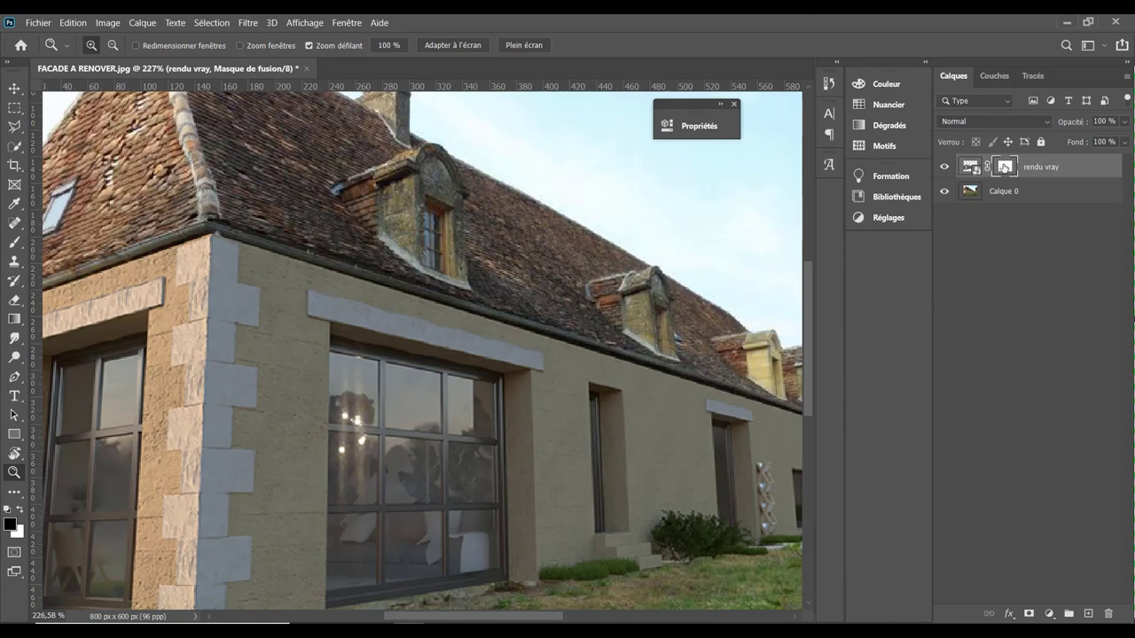
{"action": "left_click", "coordinate": [14, 242]}
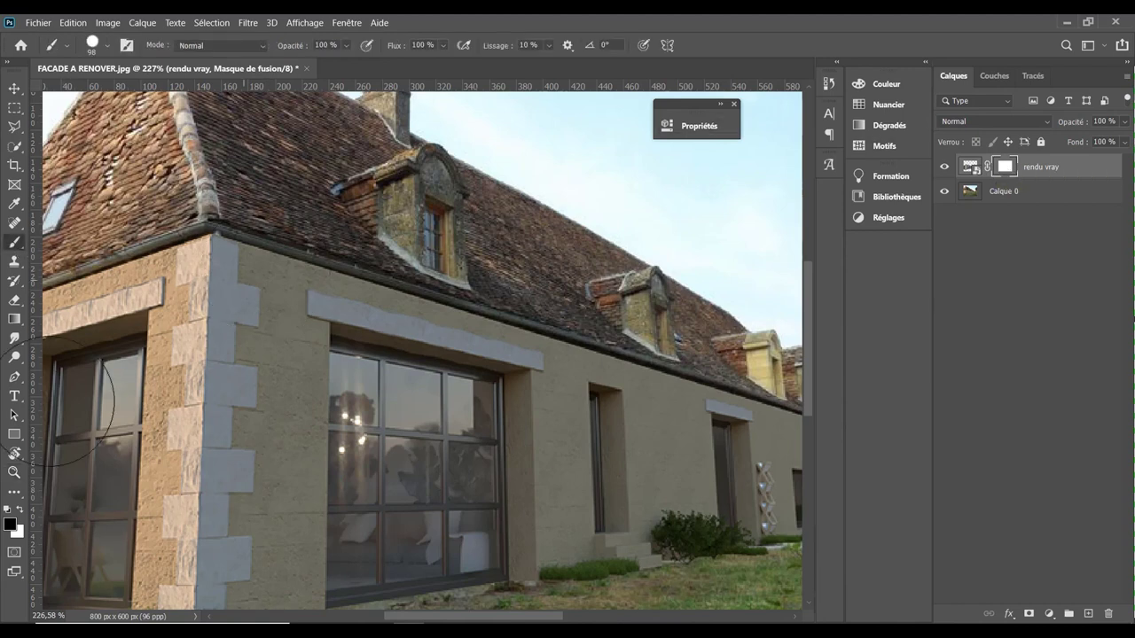
{"action": "left_click", "coordinate": [10, 524]}
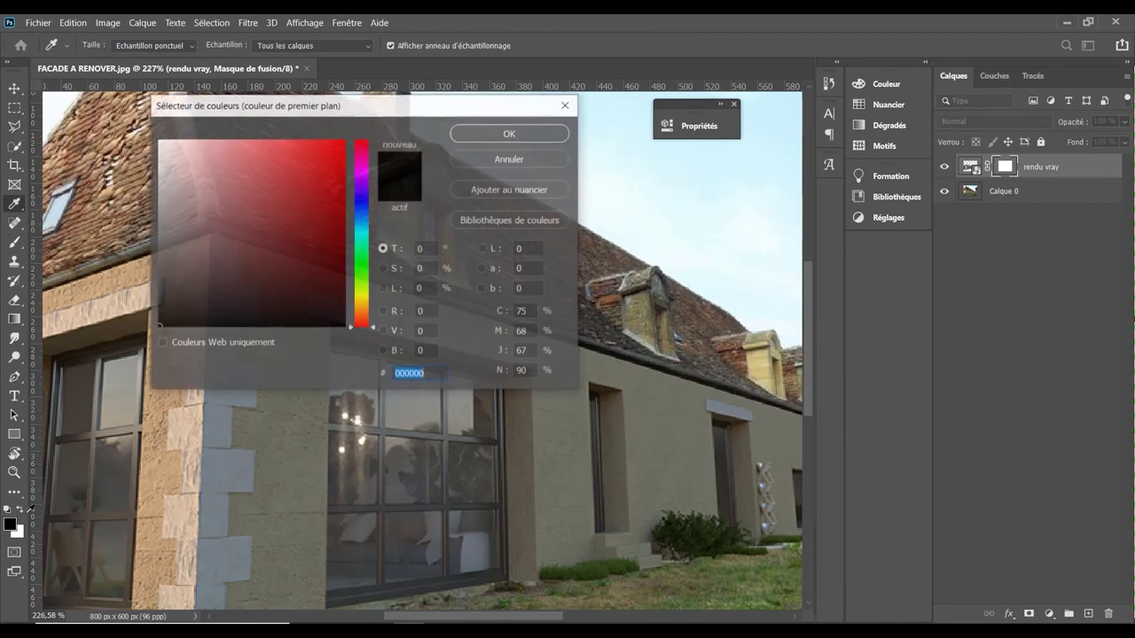
{"action": "left_click", "coordinate": [478, 135]}
- Paint black on the mask to reveal old stone near the right door, comparing with the photo
{"action": "mouse_move", "coordinate": [266, 329]}
{"action": "left_mouse_down"}
{"action": "mouse_move", "coordinate": [554, 464]}
{"action": "mouse_move", "coordinate": [254, 468]}
{"action": "mouse_move", "coordinate": [519, 481]}
{"action": "left_mouse_up"}
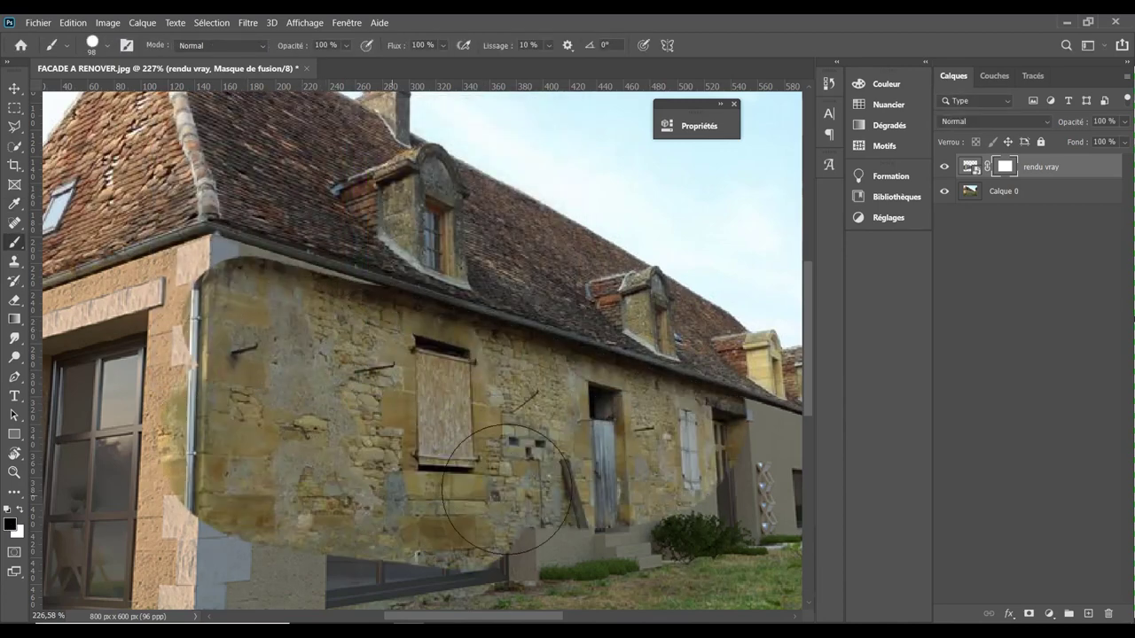
{"action": "left_click", "coordinate": [727, 419]}
{"action": "left_click", "coordinate": [945, 167]}
{"action": "left_click", "coordinate": [945, 167]}
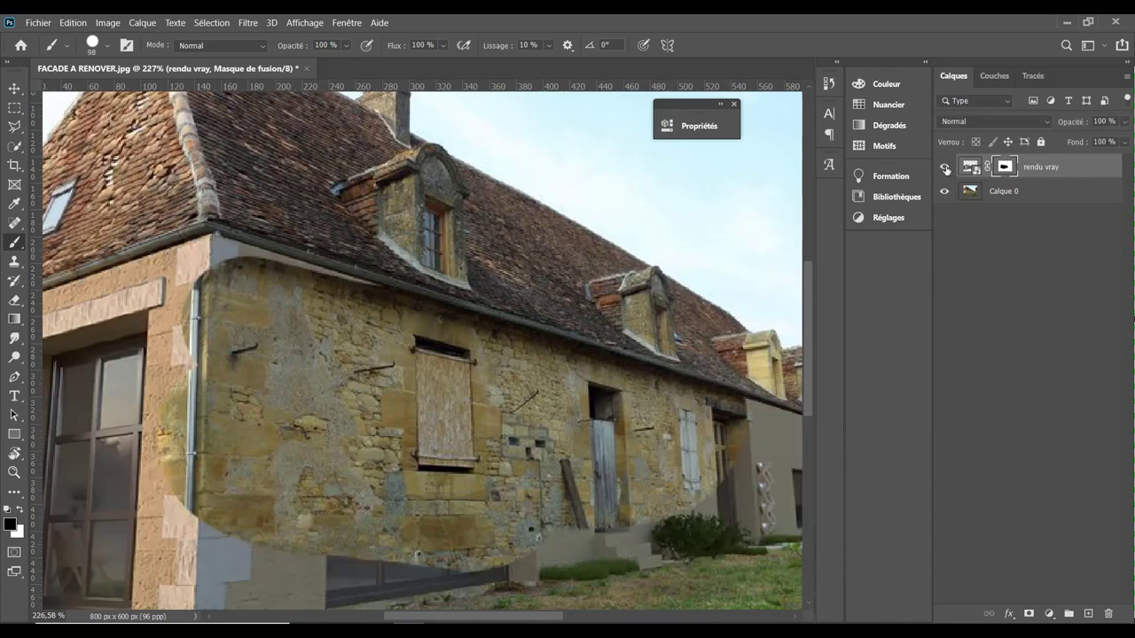
{"action": "left_click", "coordinate": [945, 167]}
{"action": "left_click", "coordinate": [945, 168]}
- Set the brush to a 13 px soft round tip and zoom the house to 172 %
{"action": "right_click", "coordinate": [321, 186]}
{"action": "left_click", "coordinate": [372, 329]}
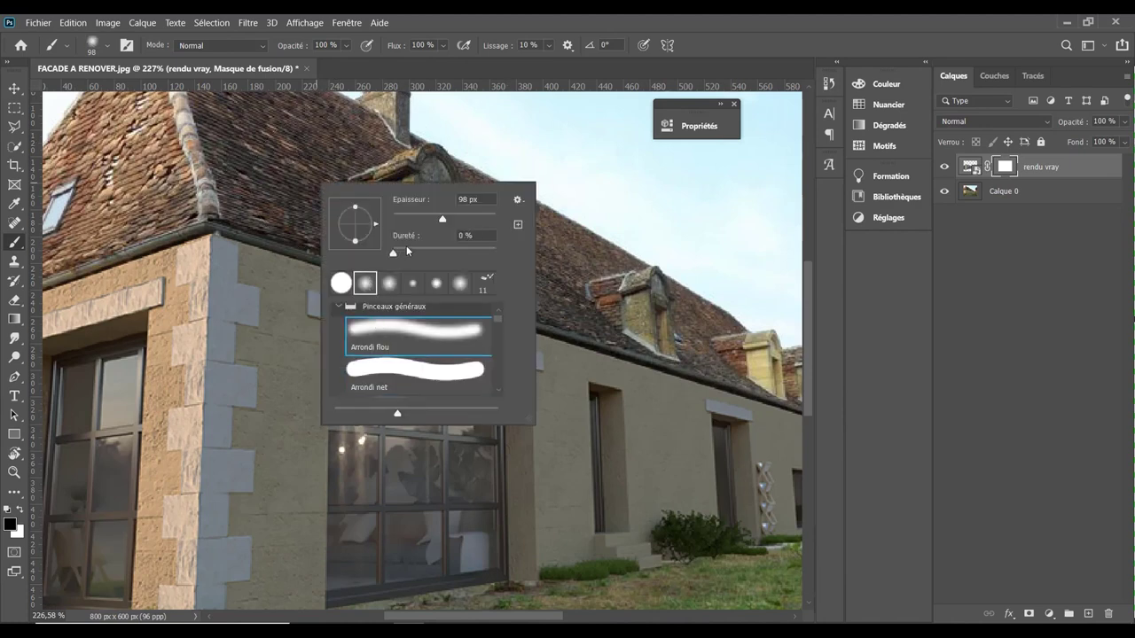
{"action": "mouse_move", "coordinate": [415, 218]}
{"action": "left_mouse_down"}
{"action": "mouse_move", "coordinate": [399, 219]}
{"action": "mouse_move", "coordinate": [408, 218]}
{"action": "left_mouse_up"}
{"action": "double_click", "coordinate": [13, 472]}
{"action": "left_click_drag", "start_coordinate": [444, 404], "coordinate": [474, 403]}
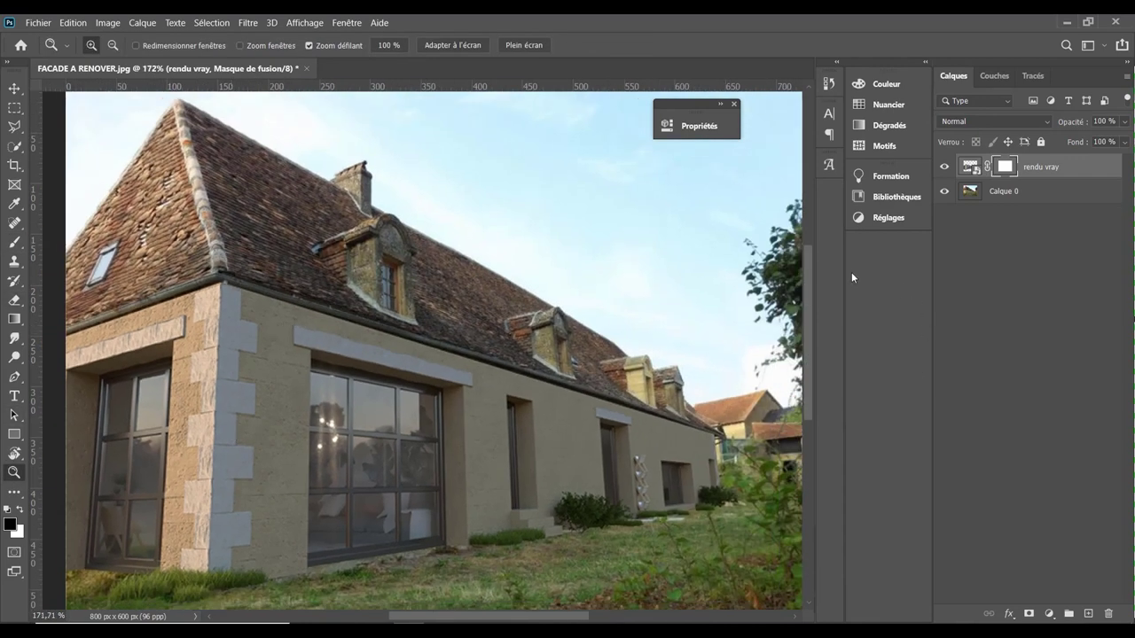
- Paint a straight black mask line along the eave and check it against the photo
{"action": "left_click", "coordinate": [945, 167]}
{"action": "left_click", "coordinate": [945, 168]}
{"action": "left_click", "coordinate": [14, 241]}
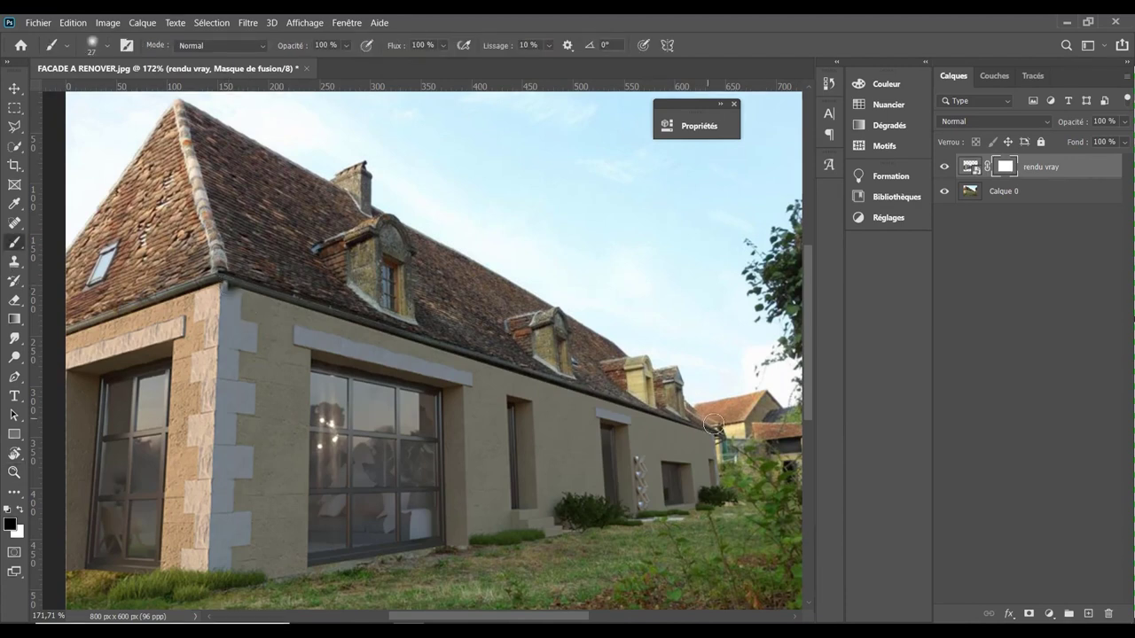
{"action": "left_click", "coordinate": [714, 430], "text": "shift"}
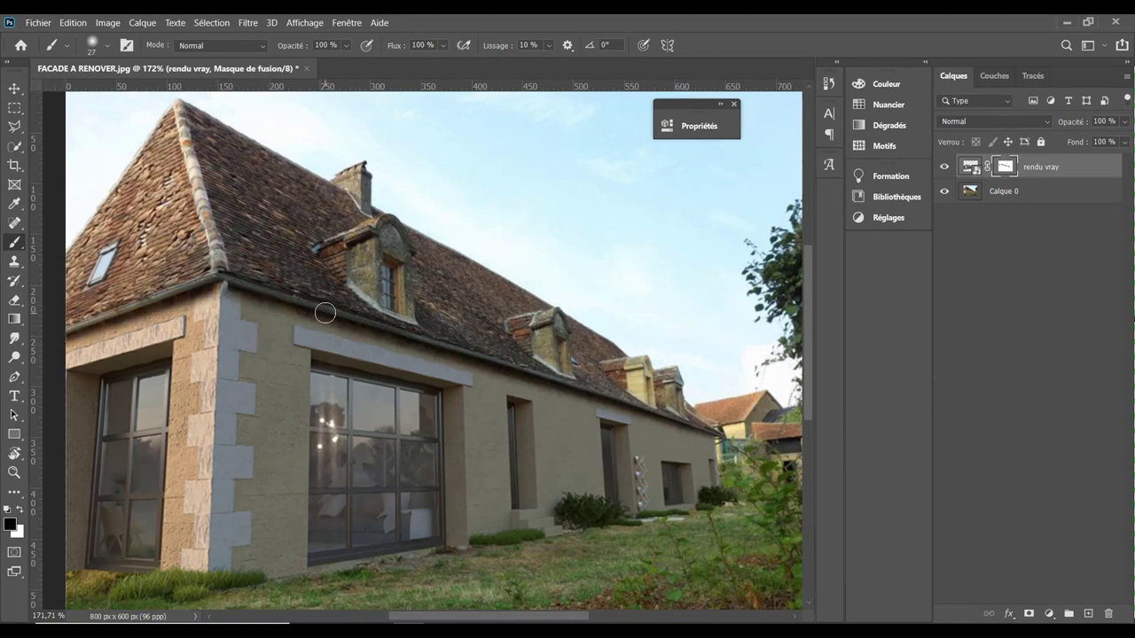
{"action": "left_click", "coordinate": [945, 168]}
{"action": "left_click", "coordinate": [945, 169]}
{"action": "left_click", "coordinate": [946, 169]}
{"action": "left_click", "coordinate": [945, 168]}
- Zoom in closely on the wall corner and shrink the brush to 15 px
{"action": "scroll", "coordinate": [207, 310], "scroll_direction": "up", "scroll_amount": 2}
{"action": "left_click", "coordinate": [14, 472]}
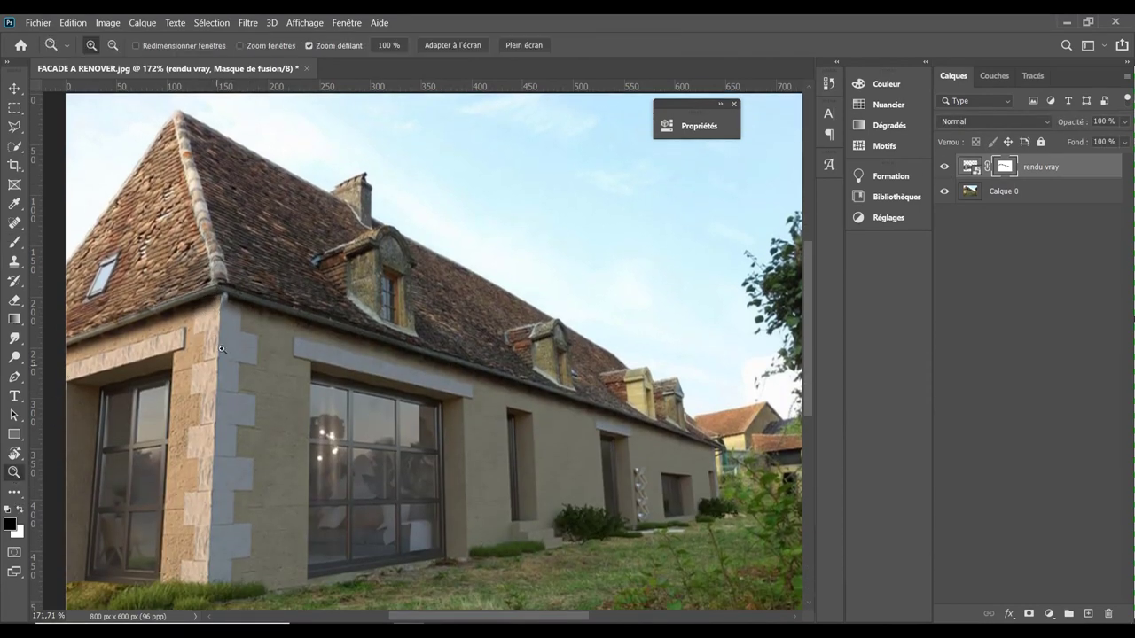
{"action": "mouse_move", "coordinate": [229, 326]}
{"action": "left_mouse_down"}
{"action": "mouse_move", "coordinate": [270, 305]}
{"action": "mouse_move", "coordinate": [339, 299]}
{"action": "left_mouse_up"}
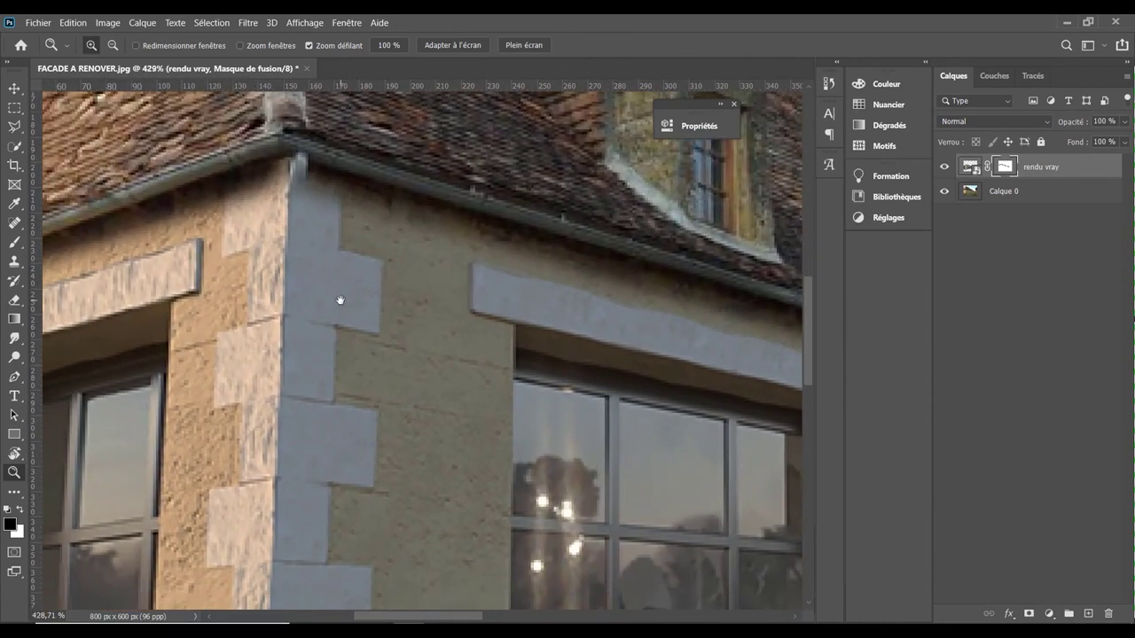
{"action": "left_click", "coordinate": [14, 242]}
{"action": "right_click", "coordinate": [297, 190]}
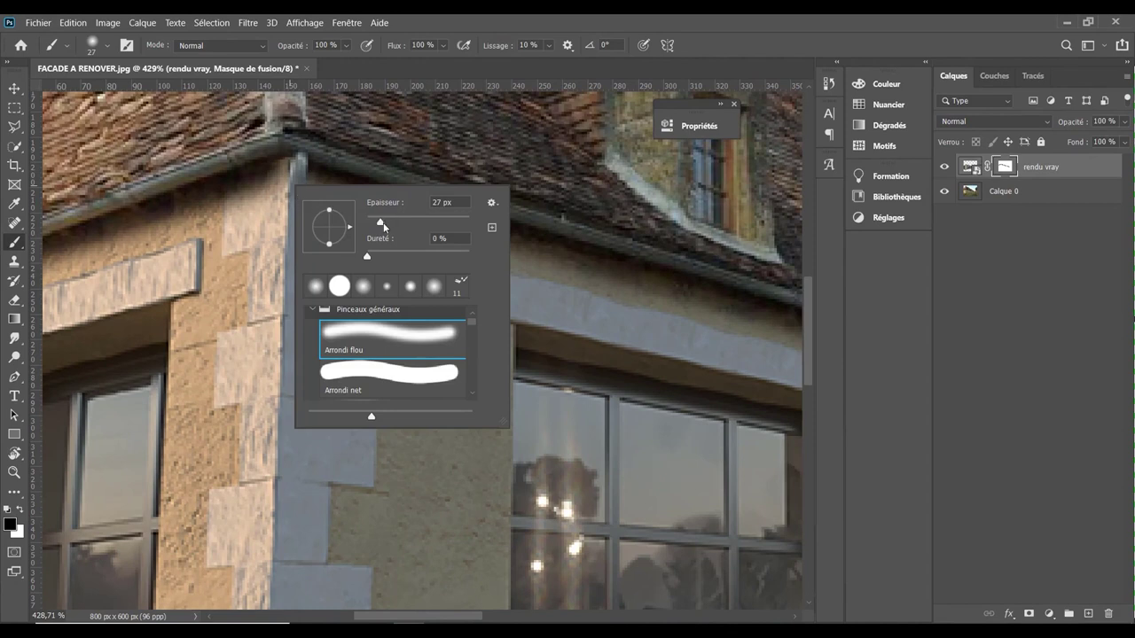
{"action": "left_click_drag", "start_coordinate": [383, 223], "coordinate": [373, 222]}
{"action": "left_click", "coordinate": [297, 169]}
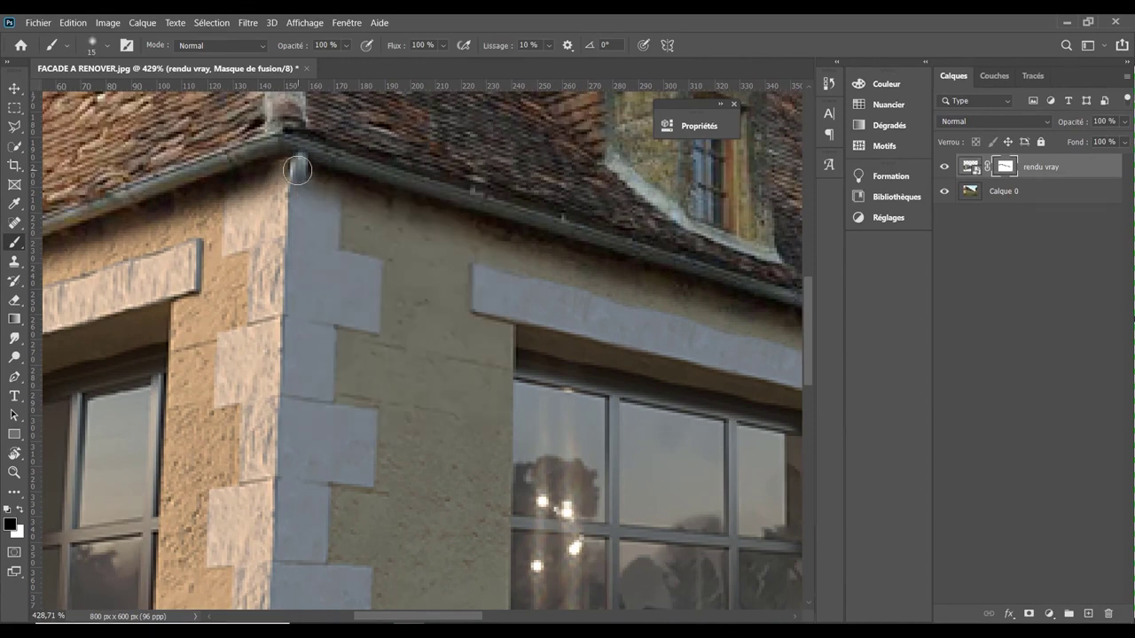
- Mask the downspout straight down to the grass, revealing the vegetation at its foot
{"action": "mouse_move", "coordinate": [297, 169]}
{"action": "left_mouse_down"}
{"action": "mouse_move", "coordinate": [262, 258]}
{"action": "mouse_move", "coordinate": [255, 558]}
{"action": "left_mouse_up"}
{"action": "left_click_drag", "start_coordinate": [324, 426], "coordinate": [357, 132]}
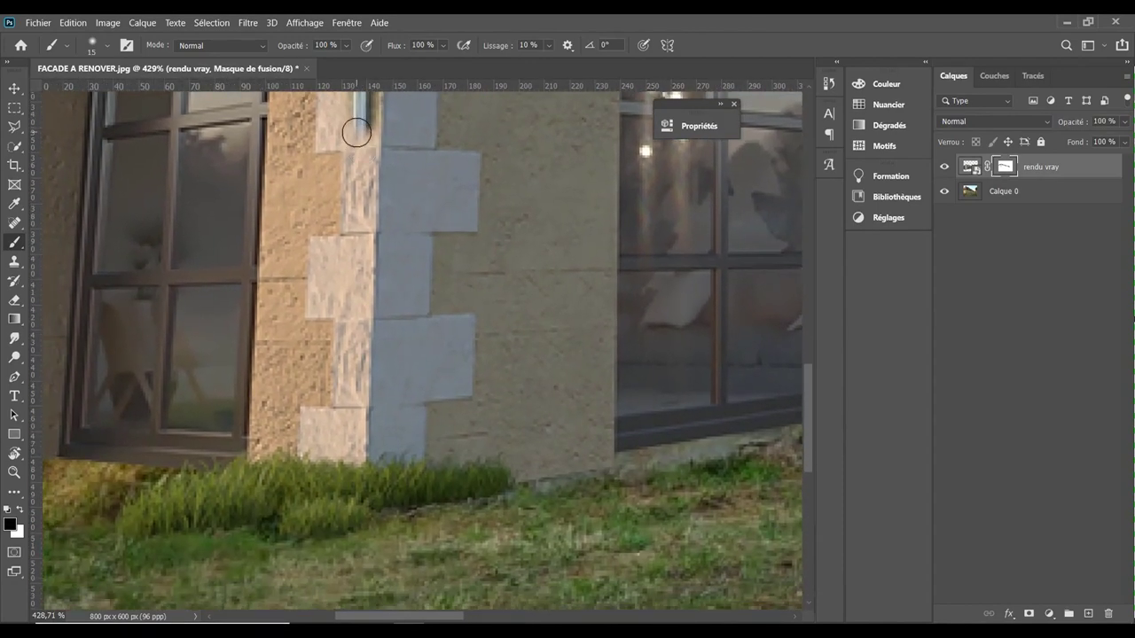
{"action": "left_click", "coordinate": [356, 132]}
{"action": "left_click", "coordinate": [354, 453], "text": "shift"}
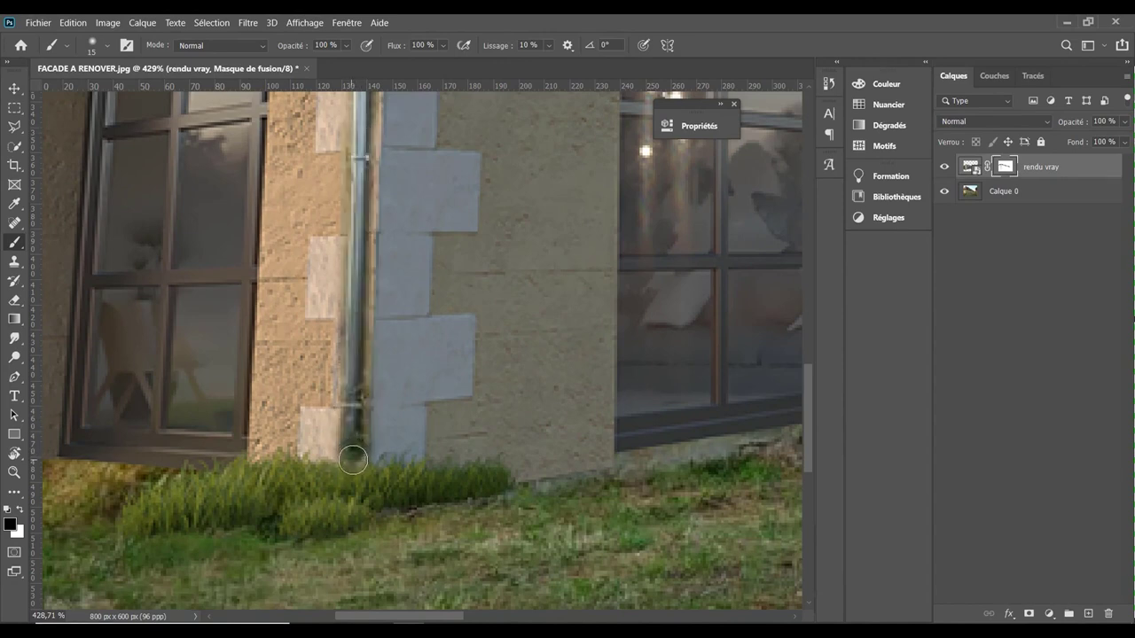
{"action": "left_click", "coordinate": [353, 460]}
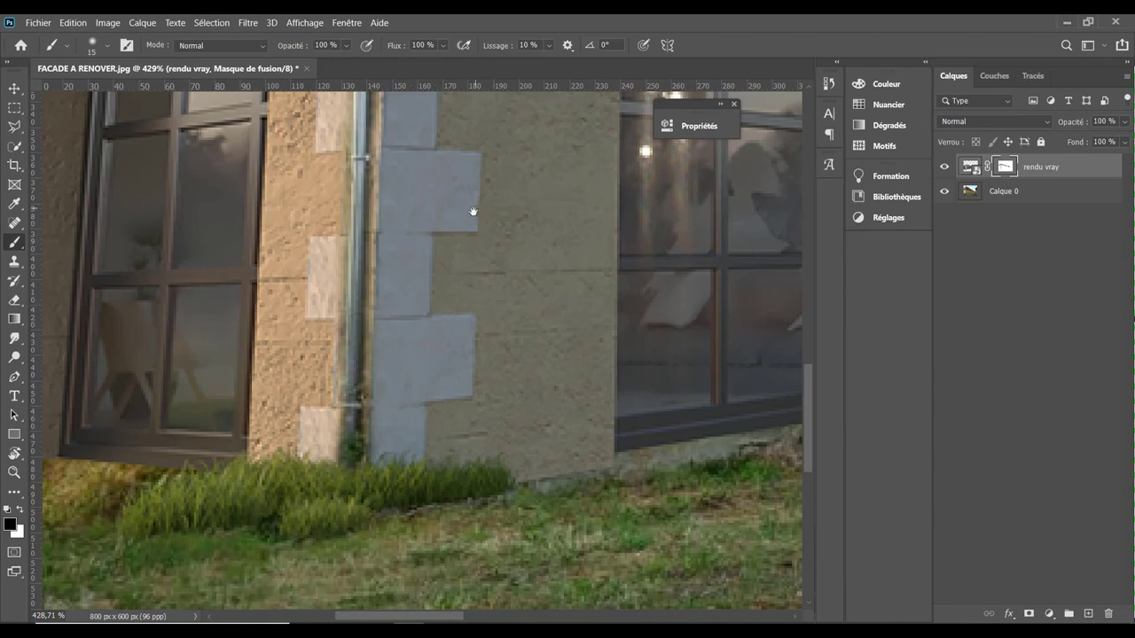
{"action": "scroll", "coordinate": [438, 347], "scroll_direction": "up", "scroll_amount": 3}
{"action": "scroll", "coordinate": [443, 381], "scroll_direction": "up", "scroll_amount": 3}
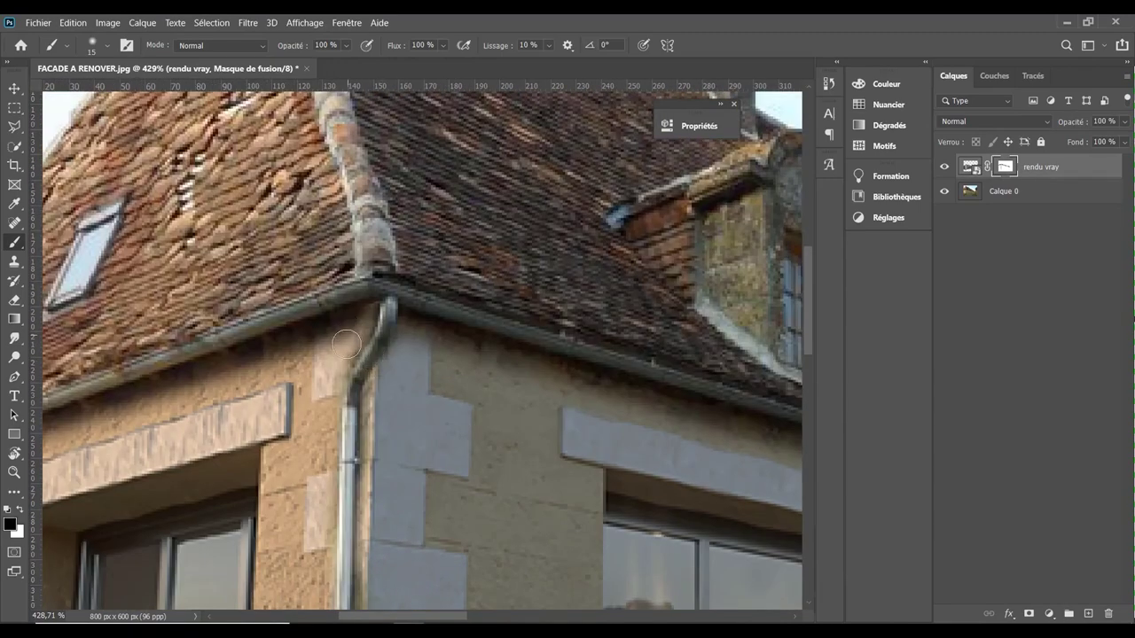
{"action": "key", "text": "z"}
{"action": "mouse_move", "coordinate": [362, 369]}
{"action": "left_mouse_down"}
{"action": "mouse_move", "coordinate": [408, 363]}
{"action": "mouse_move", "coordinate": [381, 296]}
{"action": "left_mouse_up"}
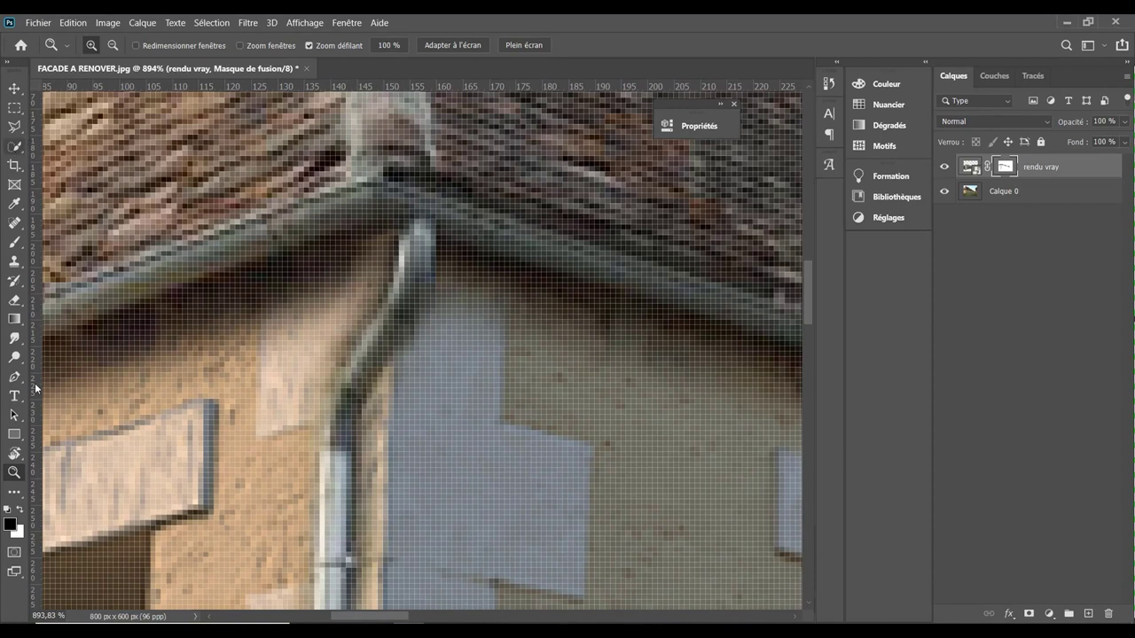
- Switch to a white brush with a 5 px tip
{"action": "left_click", "coordinate": [11, 248]}
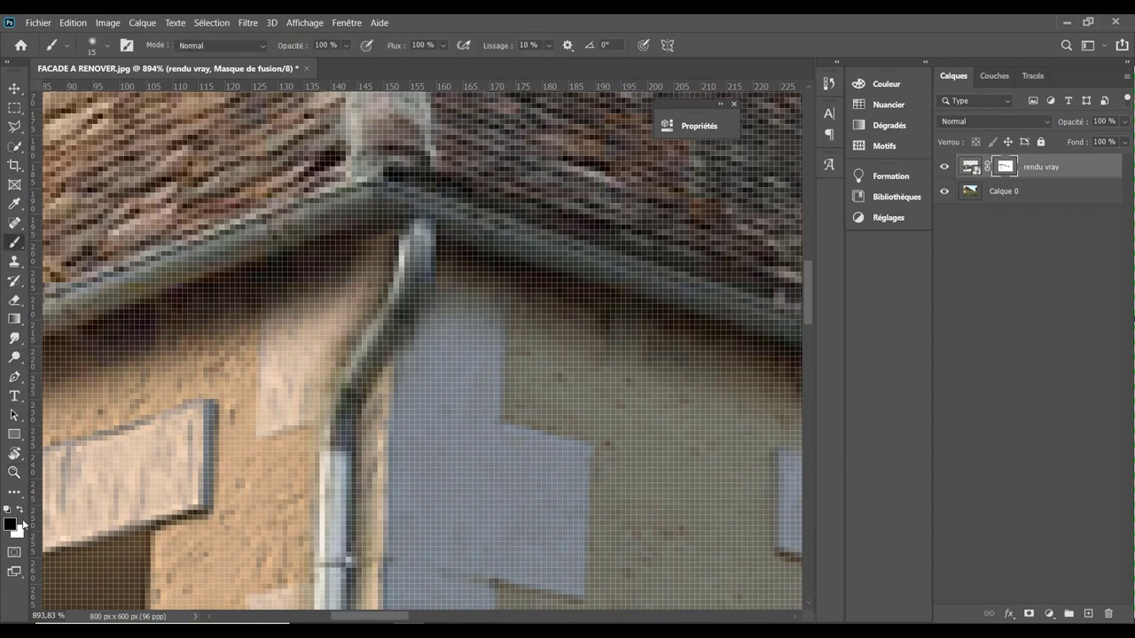
{"action": "left_click", "coordinate": [20, 510]}
{"action": "right_click", "coordinate": [209, 198]}
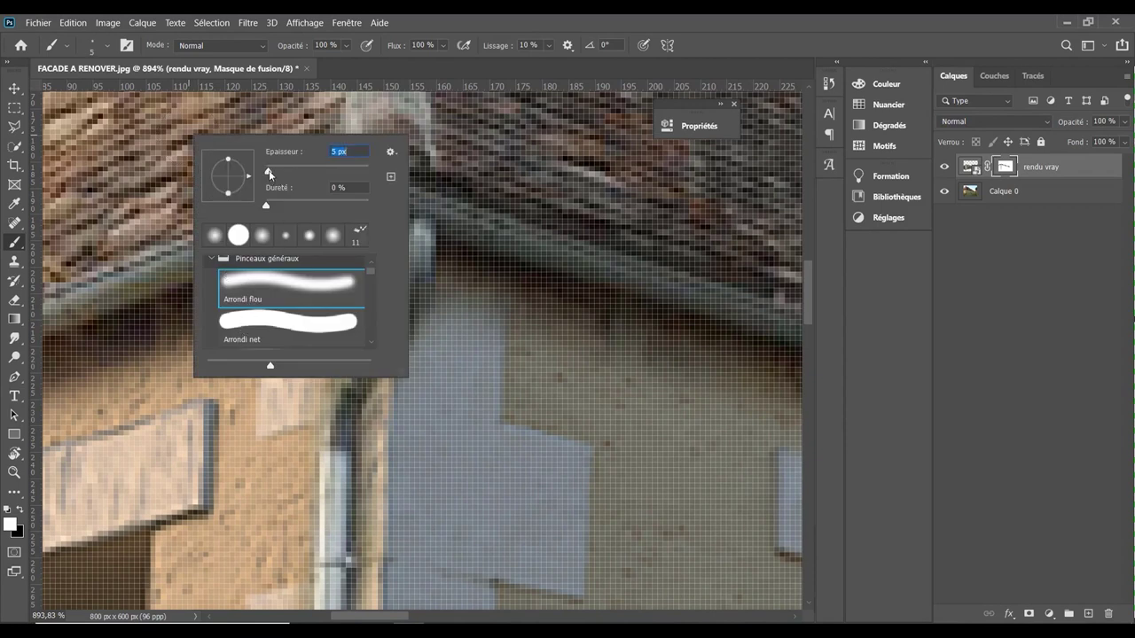
{"action": "left_click_drag", "start_coordinate": [269, 174], "coordinate": [272, 171]}
{"action": "type", "text": "5"}
{"action": "key", "text": "Return"}
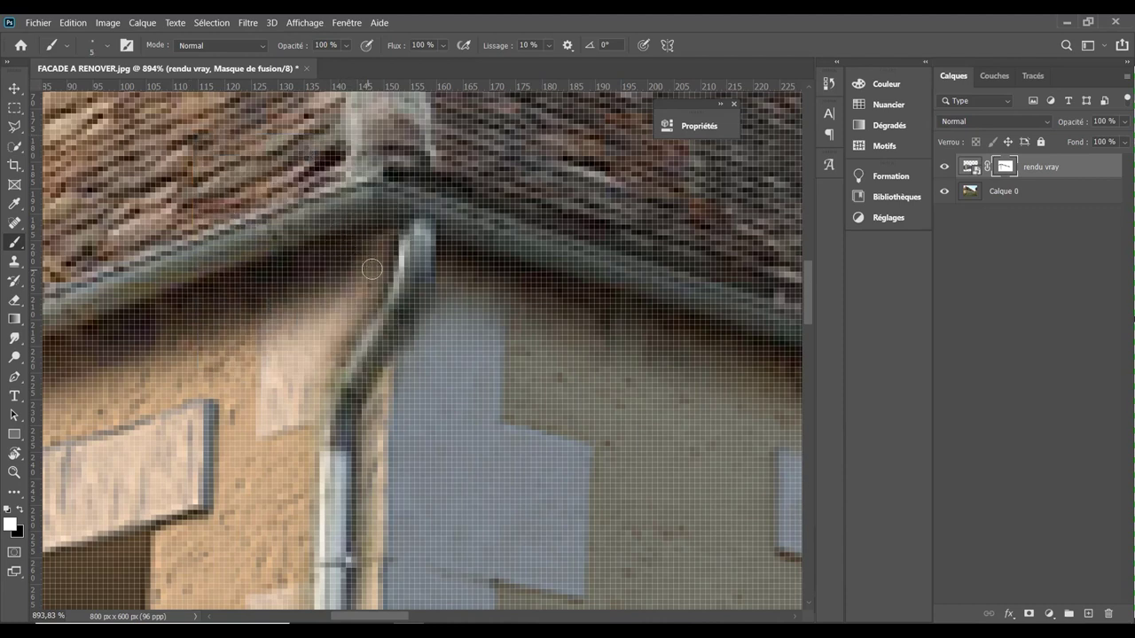
- Paint the render back along both edges of the downspout to clean up the mask
{"action": "left_click_drag", "start_coordinate": [390, 238], "coordinate": [358, 301]}
{"action": "key", "text": "ctrl+z"}
{"action": "left_click_drag", "start_coordinate": [344, 339], "coordinate": [297, 355]}
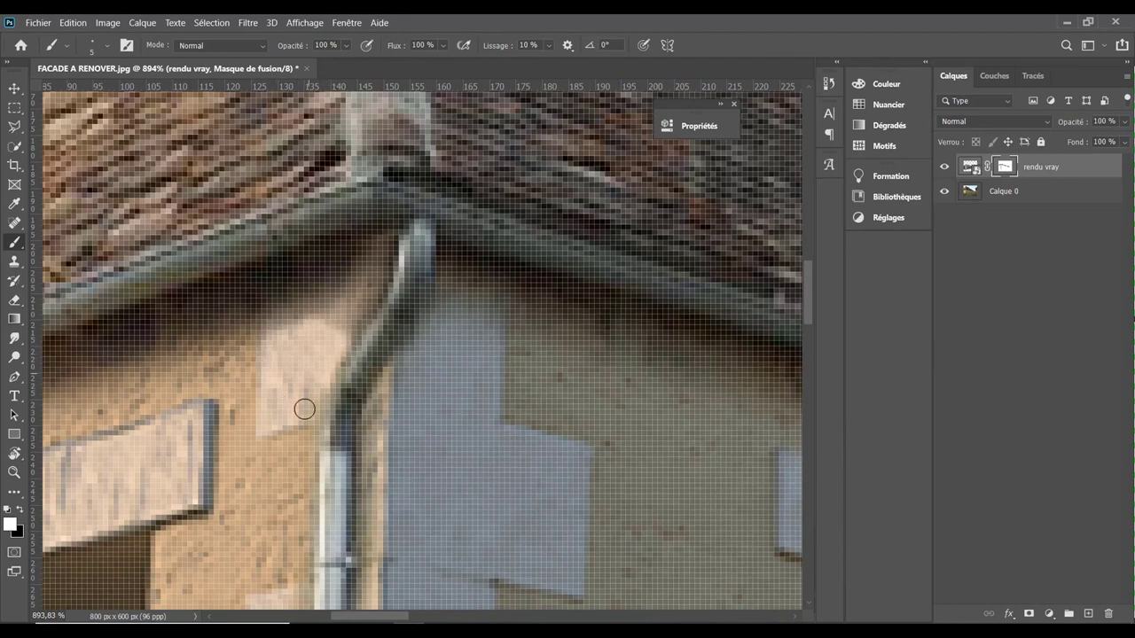
{"action": "left_click_drag", "start_coordinate": [377, 426], "coordinate": [376, 561]}
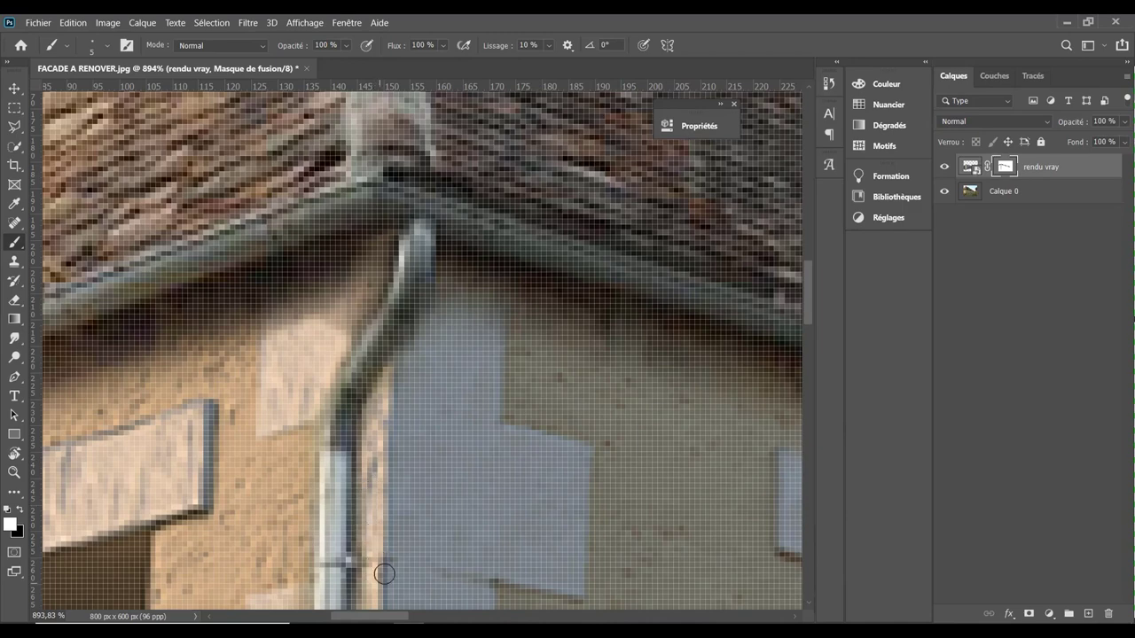
{"action": "left_click_drag", "start_coordinate": [436, 537], "coordinate": [545, 257]}
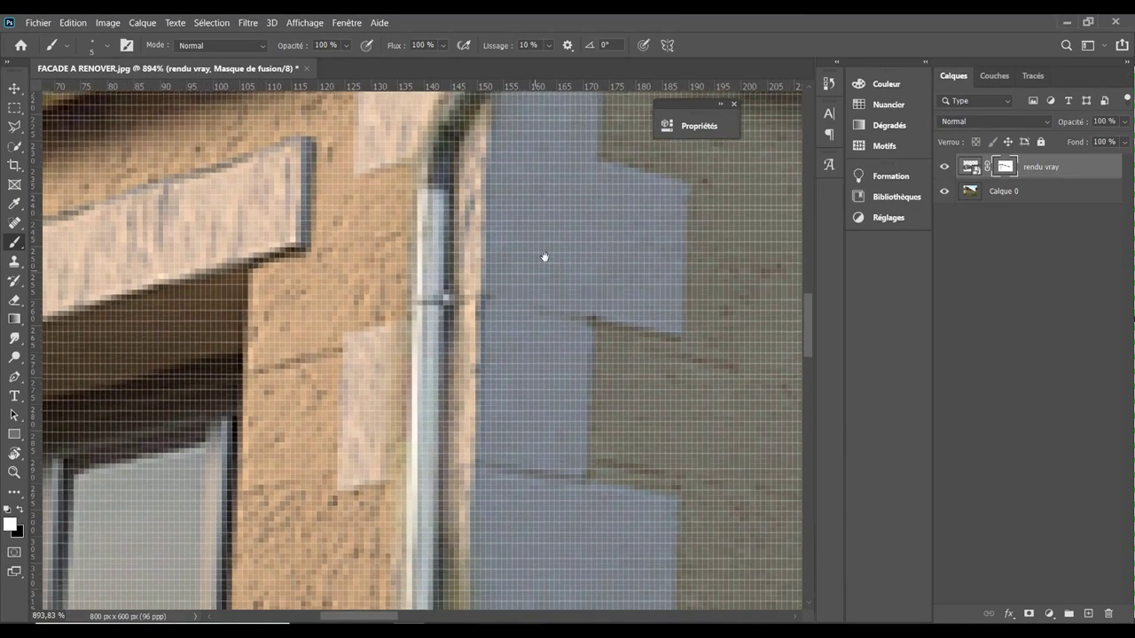
{"action": "left_click_drag", "start_coordinate": [475, 354], "coordinate": [470, 493]}
{"action": "mouse_move", "coordinate": [560, 479]}
{"action": "left_mouse_down"}
{"action": "mouse_move", "coordinate": [600, 223]}
{"action": "mouse_move", "coordinate": [545, 154]}
{"action": "mouse_move", "coordinate": [566, 126]}
{"action": "left_mouse_up"}
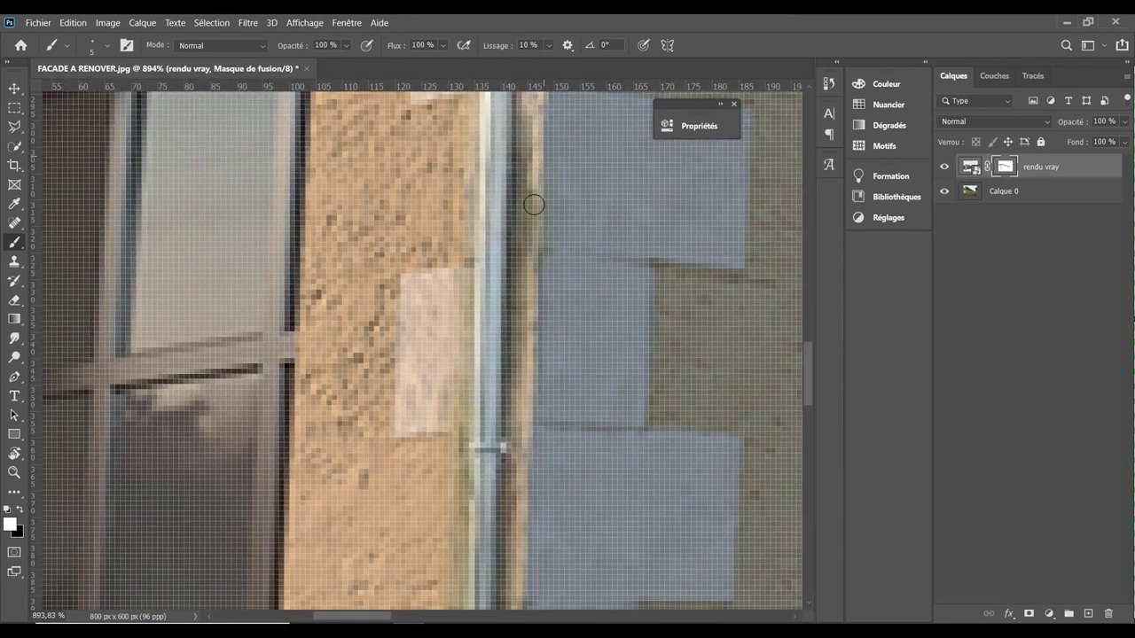
- Paint straight white cleanup lines down the downspout toward the ground, then zoom out to check
{"action": "left_click", "coordinate": [524, 488], "text": "shift"}
{"action": "left_click_drag", "start_coordinate": [585, 527], "coordinate": [629, 144]}
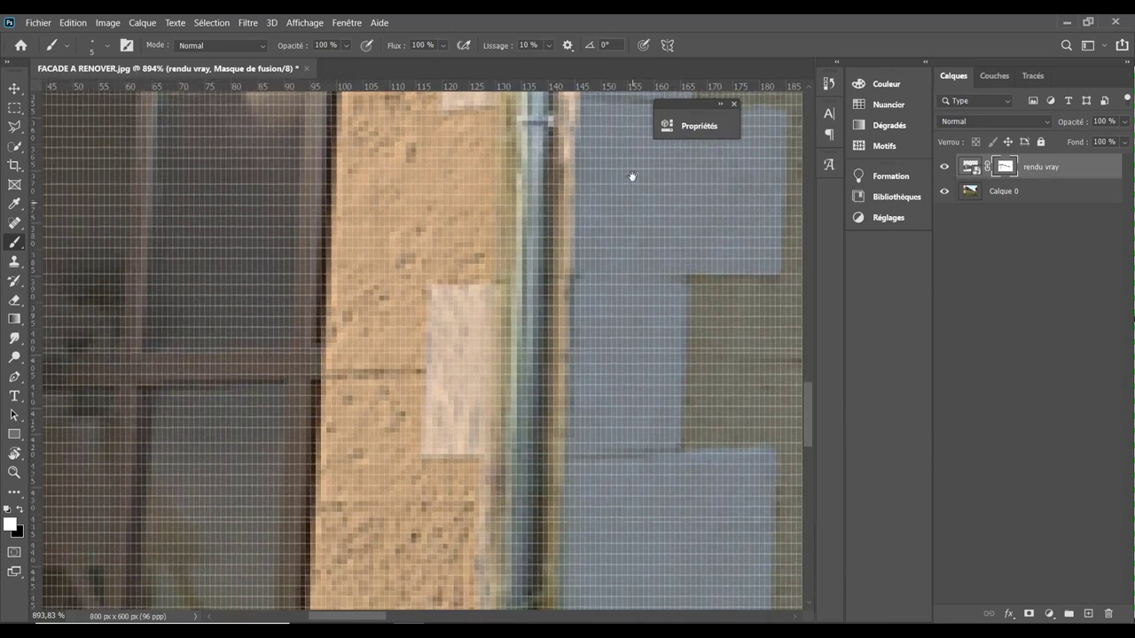
{"action": "left_click", "coordinate": [548, 551], "text": "shift"}
{"action": "left_click_drag", "start_coordinate": [611, 579], "coordinate": [627, 339]}
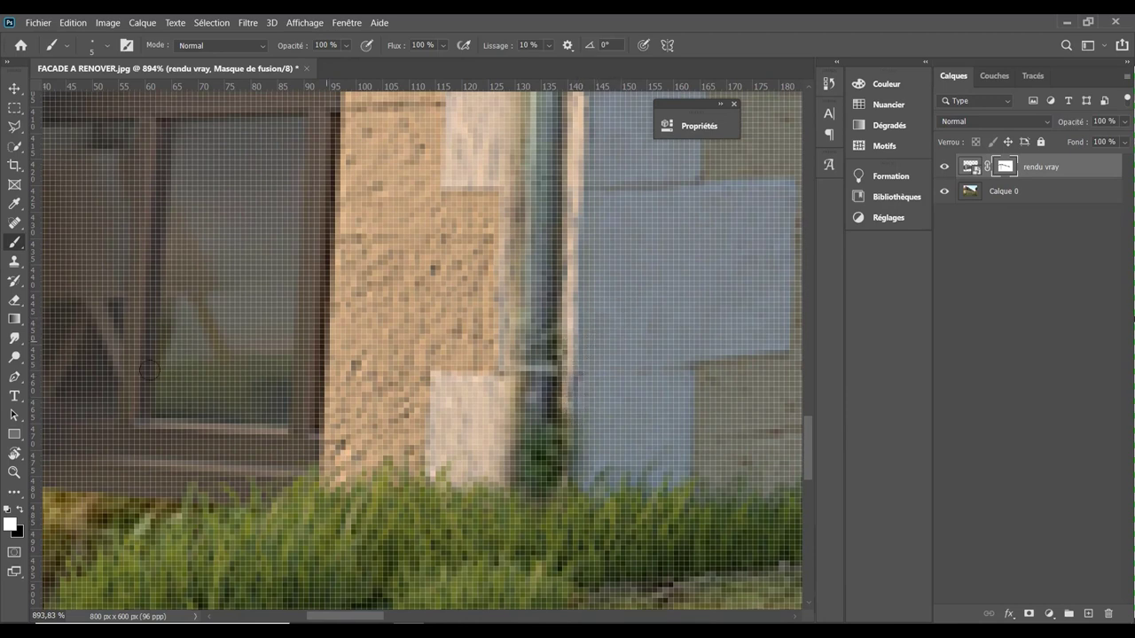
{"action": "left_click", "coordinate": [14, 472]}
{"action": "mouse_move", "coordinate": [573, 335]}
{"action": "left_mouse_down"}
{"action": "mouse_move", "coordinate": [501, 353]}
{"action": "mouse_move", "coordinate": [621, 177]}
{"action": "left_mouse_up"}
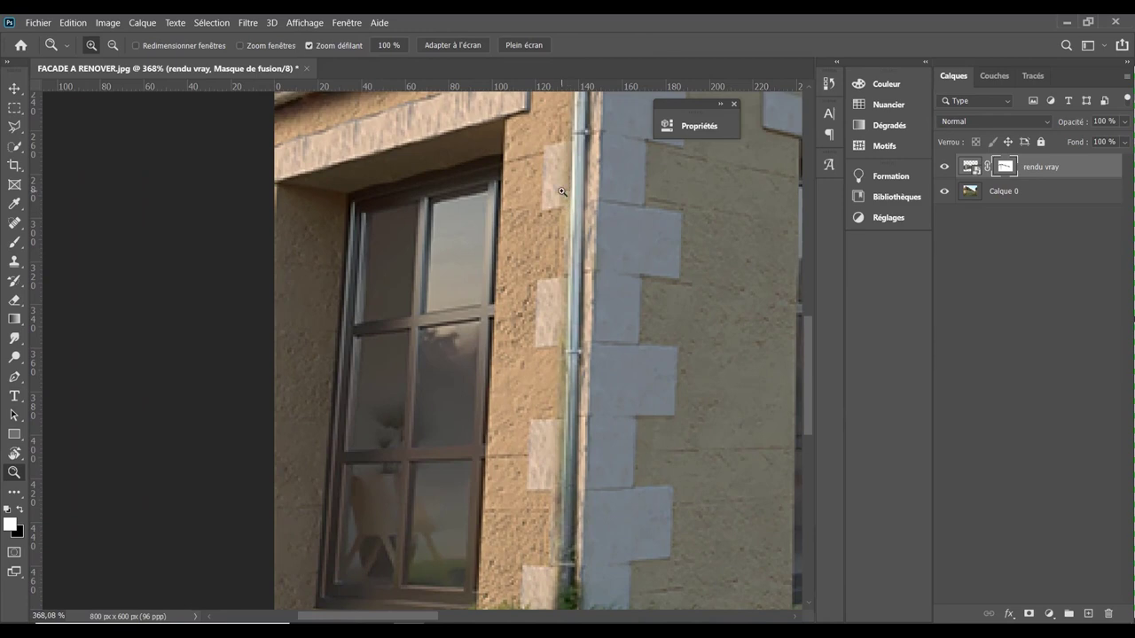
- Lower the brush opacity to 63 % and bring up the soft round brush settings
{"action": "left_click", "coordinate": [15, 242]}
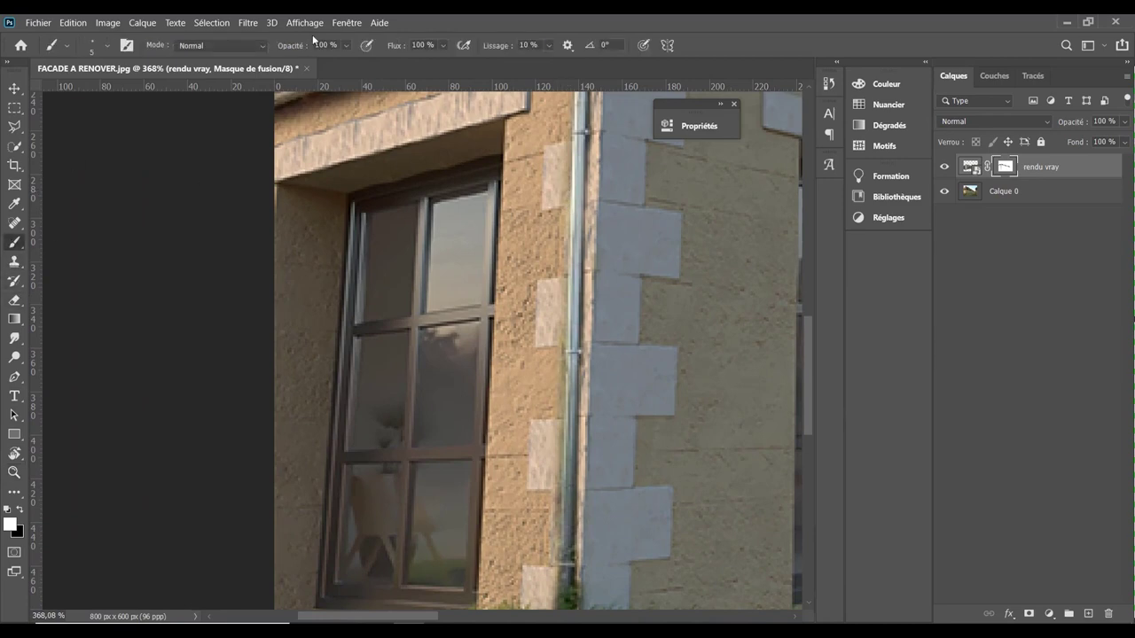
{"action": "left_click_drag", "start_coordinate": [306, 51], "coordinate": [282, 48]}
{"action": "right_click", "coordinate": [565, 306]}
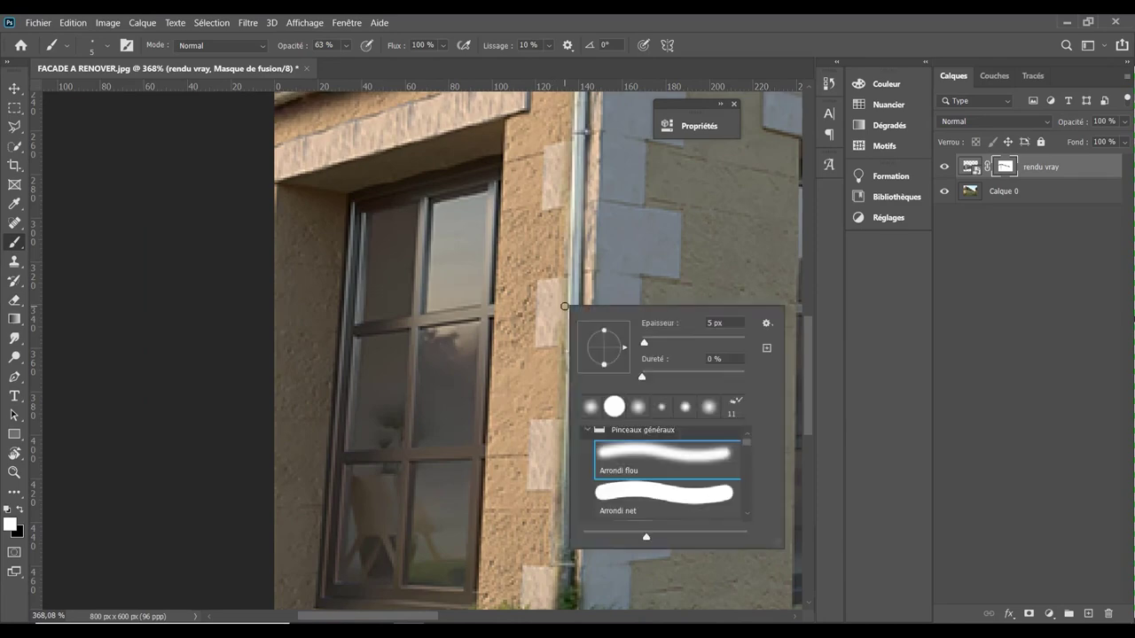
- Zoom in, toggle rendu vray against the original photo, then target the render layer itself
{"action": "key", "text": "z"}
{"action": "scroll", "coordinate": [473, 410], "scroll_direction": "down", "scroll_amount": 5, "text": "alt"}
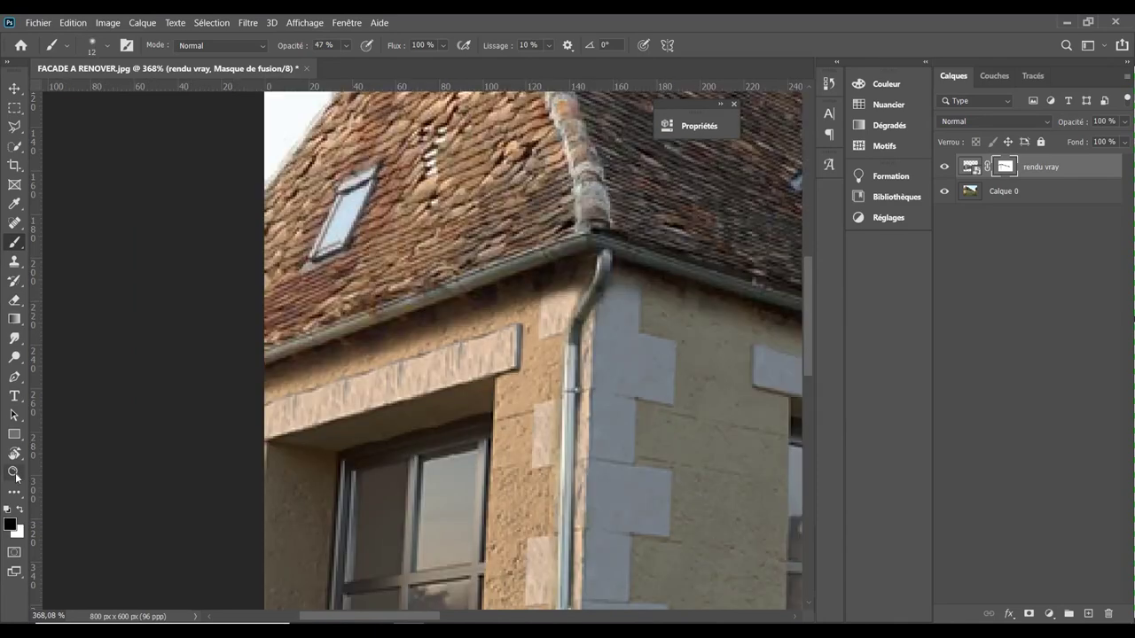
{"action": "scroll", "coordinate": [473, 409], "scroll_direction": "down", "scroll_amount": 5, "text": "alt"}
{"action": "scroll", "coordinate": [473, 409], "scroll_direction": "down", "scroll_amount": 3, "text": "alt"}
{"action": "scroll", "coordinate": [473, 410], "scroll_direction": "up", "scroll_amount": 1, "text": "alt"}
{"action": "scroll", "coordinate": [475, 410], "scroll_direction": "up", "scroll_amount": 1, "text": "alt"}
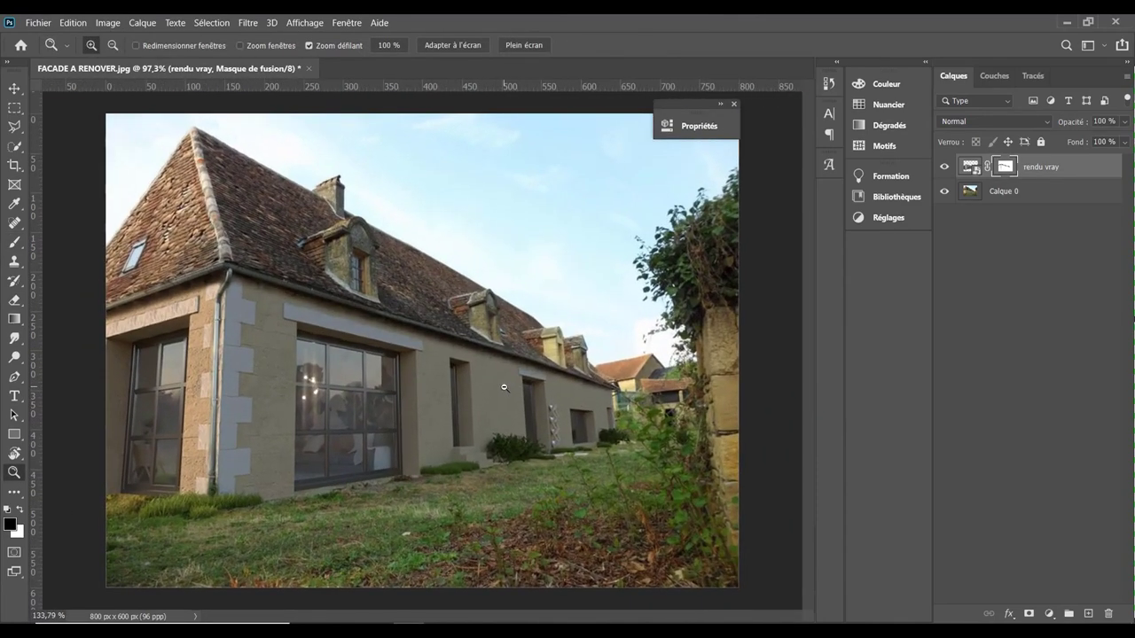
{"action": "scroll", "coordinate": [477, 411], "scroll_direction": "up", "scroll_amount": 1, "text": "alt"}
{"action": "scroll", "coordinate": [538, 411], "scroll_direction": "down", "scroll_amount": 1, "text": "alt"}
{"action": "scroll", "coordinate": [537, 399], "scroll_direction": "down", "scroll_amount": 3, "text": "alt"}
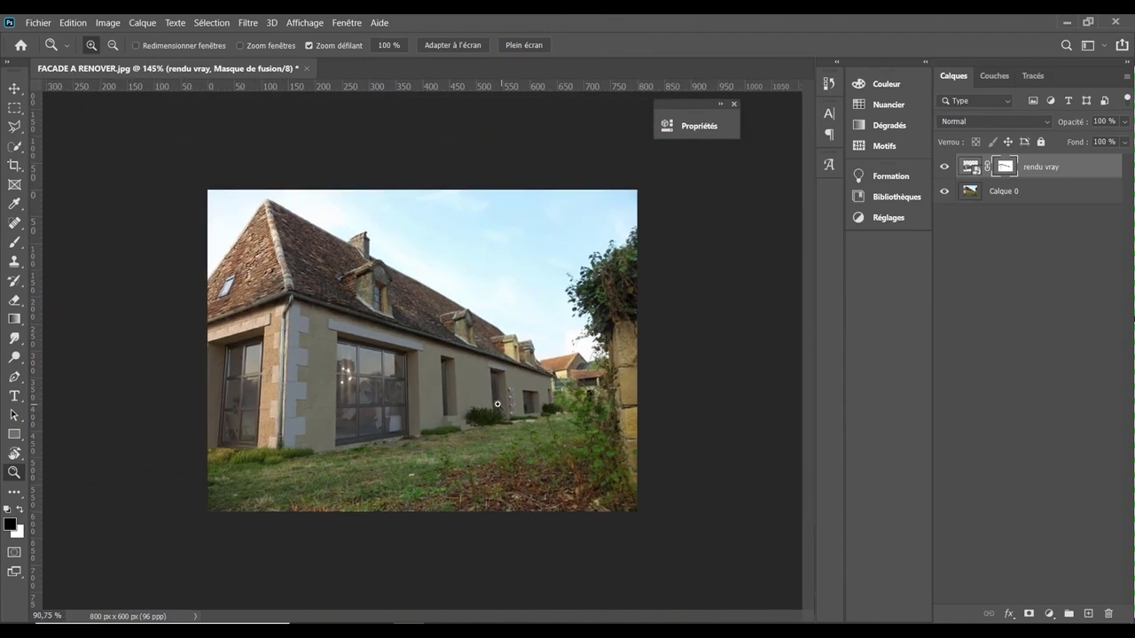
{"action": "scroll", "coordinate": [546, 381], "scroll_direction": "up", "scroll_amount": 2, "text": "alt"}
{"action": "scroll", "coordinate": [551, 365], "scroll_direction": "up", "scroll_amount": 1, "text": "alt"}
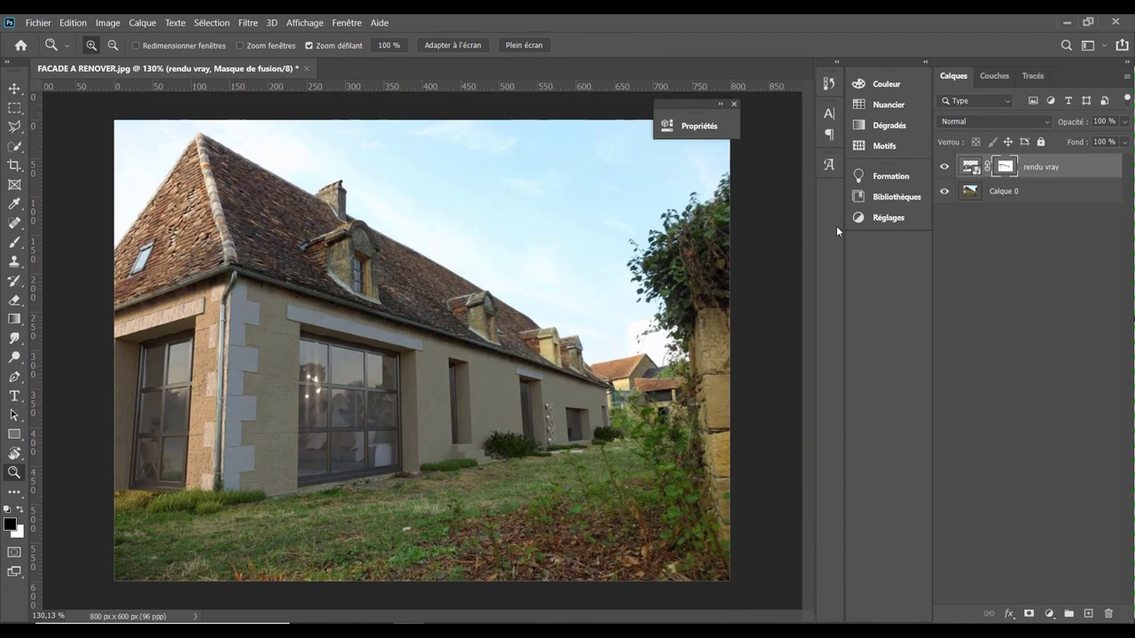
{"action": "left_click", "coordinate": [944, 167]}
{"action": "left_click", "coordinate": [944, 166]}
{"action": "left_click", "coordinate": [945, 167]}
{"action": "left_click", "coordinate": [944, 167]}
{"action": "left_click", "coordinate": [973, 170]}
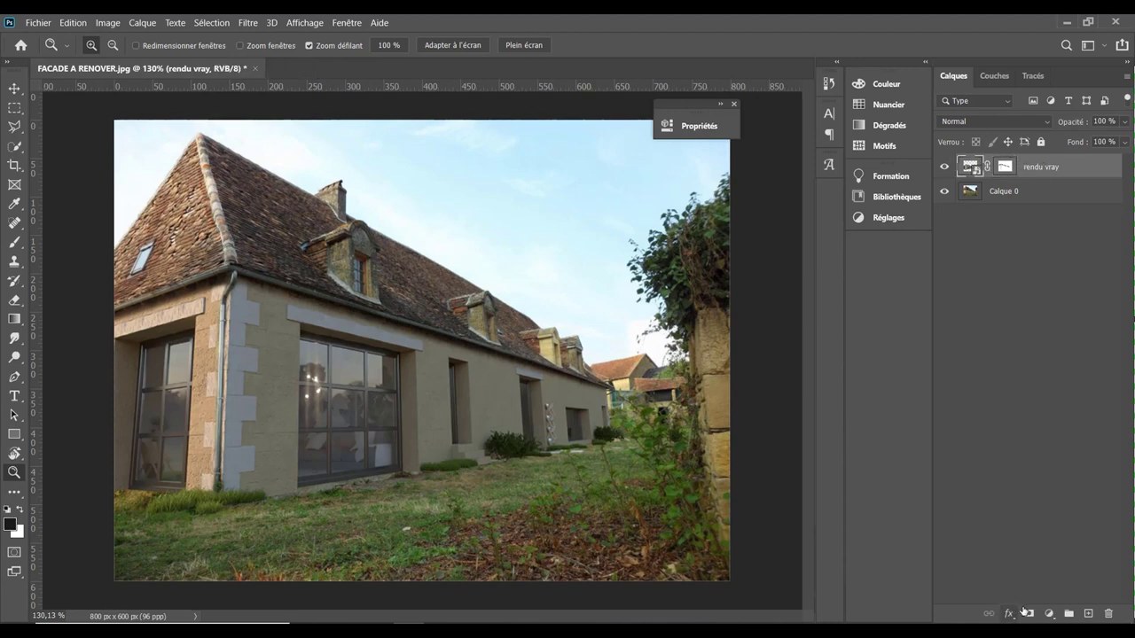
- Add a Balance des couleurs layer with midtones Jaune/Bleu at -20, clipped to rendu vray
{"action": "left_click", "coordinate": [1049, 614]}
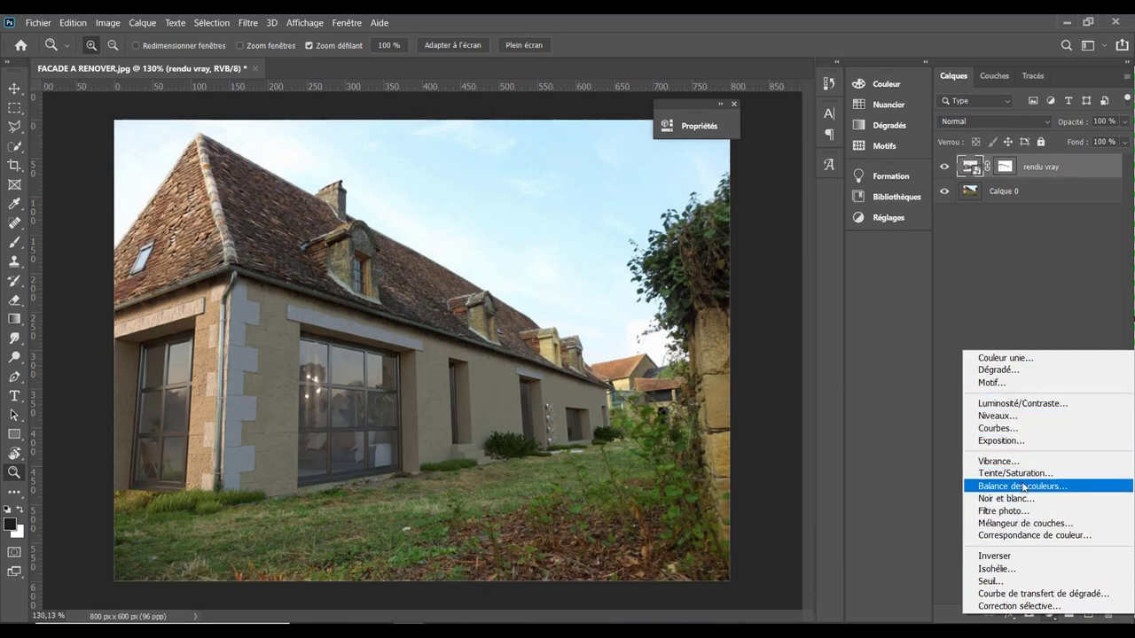
{"action": "left_click", "coordinate": [1022, 486]}
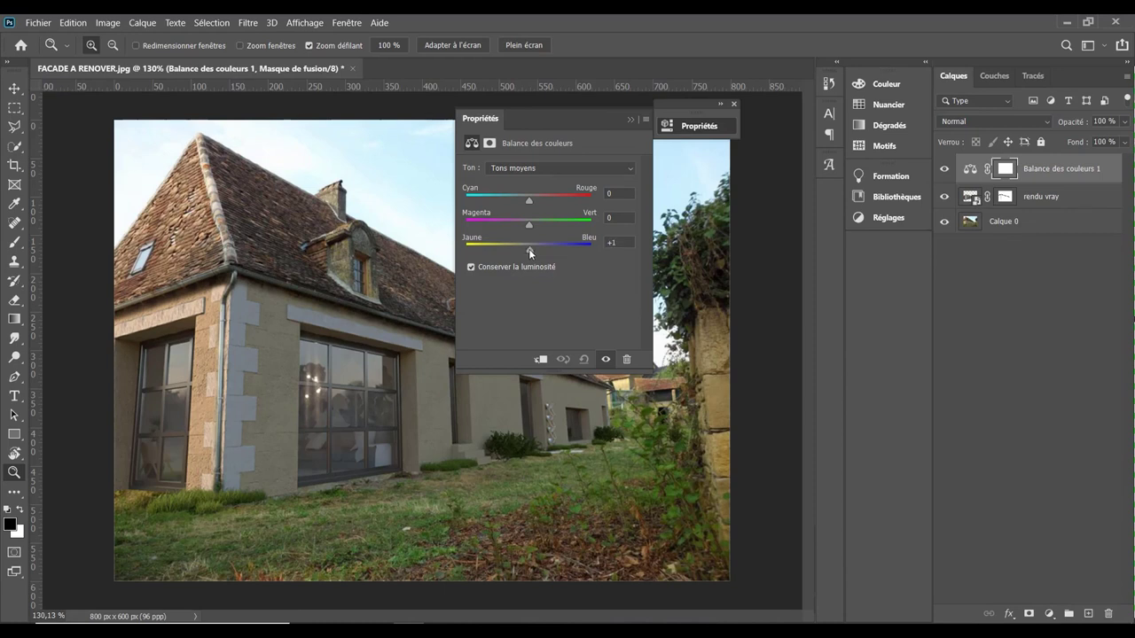
{"action": "left_click_drag", "start_coordinate": [529, 248], "coordinate": [520, 250]}
{"action": "left_click", "coordinate": [944, 198]}
{"action": "left_click", "coordinate": [944, 198]}
{"action": "left_click_drag", "start_coordinate": [522, 251], "coordinate": [518, 253]}
{"action": "left_click", "coordinate": [540, 359]}
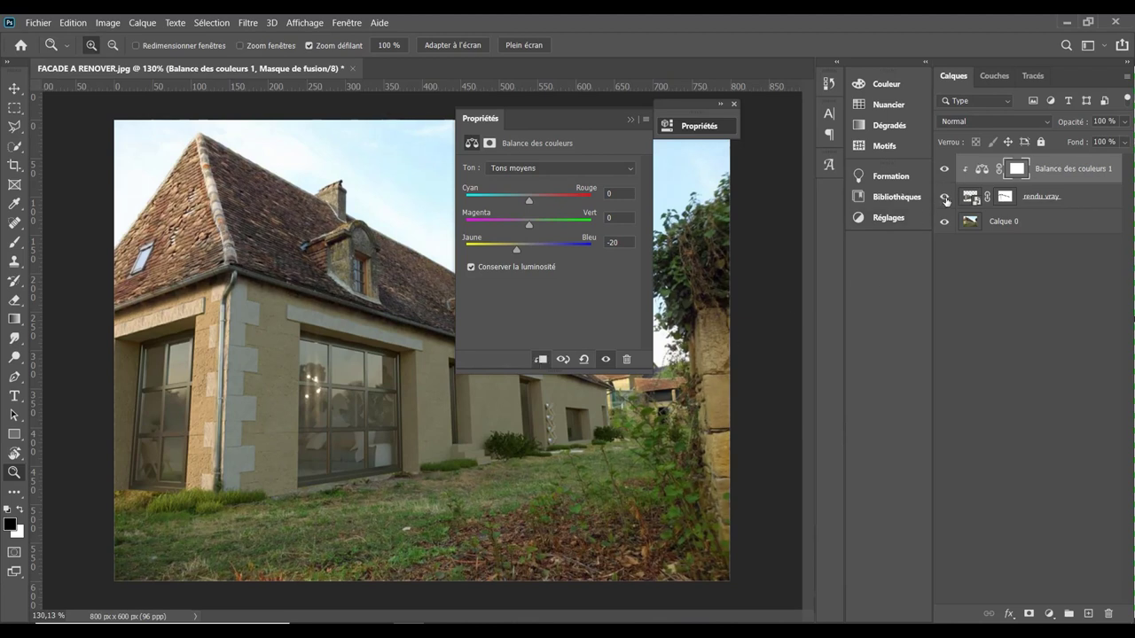
- Toggle the color balance and the render to compare with the original, then close Properties
{"action": "left_click", "coordinate": [944, 170]}
{"action": "left_click", "coordinate": [944, 169]}
{"action": "left_click", "coordinate": [944, 169]}
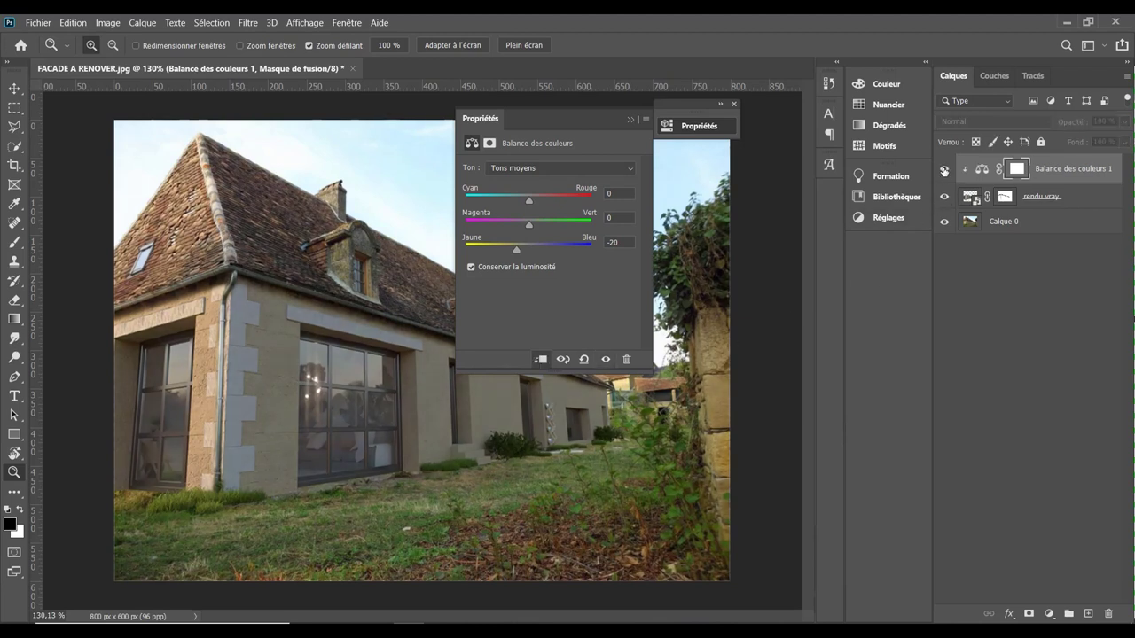
{"action": "left_click", "coordinate": [944, 169]}
{"action": "left_click", "coordinate": [945, 170]}
{"action": "left_click", "coordinate": [944, 169]}
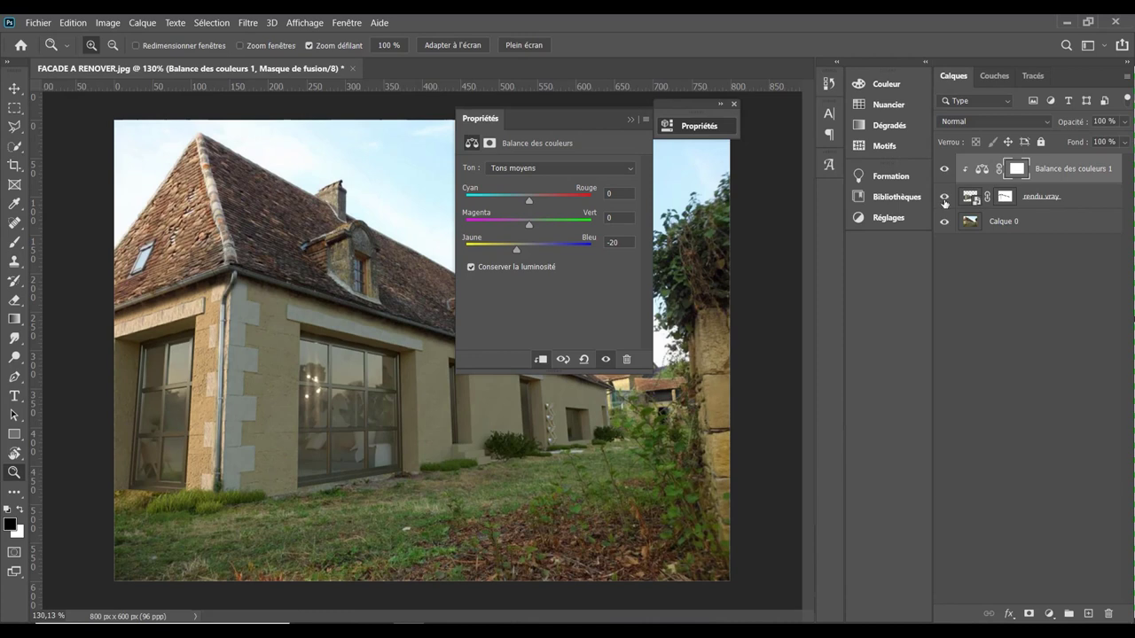
{"action": "left_click", "coordinate": [944, 197]}
{"action": "left_click", "coordinate": [944, 196]}
{"action": "left_click", "coordinate": [944, 197]}
{"action": "left_click", "coordinate": [944, 197]}
{"action": "left_click", "coordinate": [626, 117]}
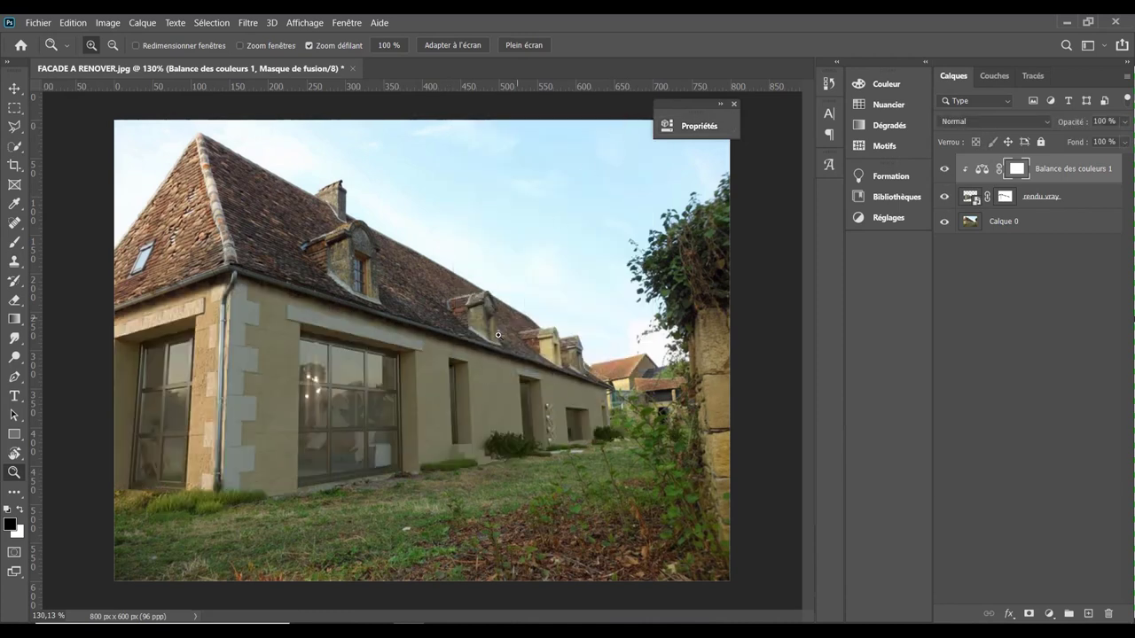
{"action": "scroll", "coordinate": [445, 390], "scroll_direction": "down", "scroll_amount": 2}
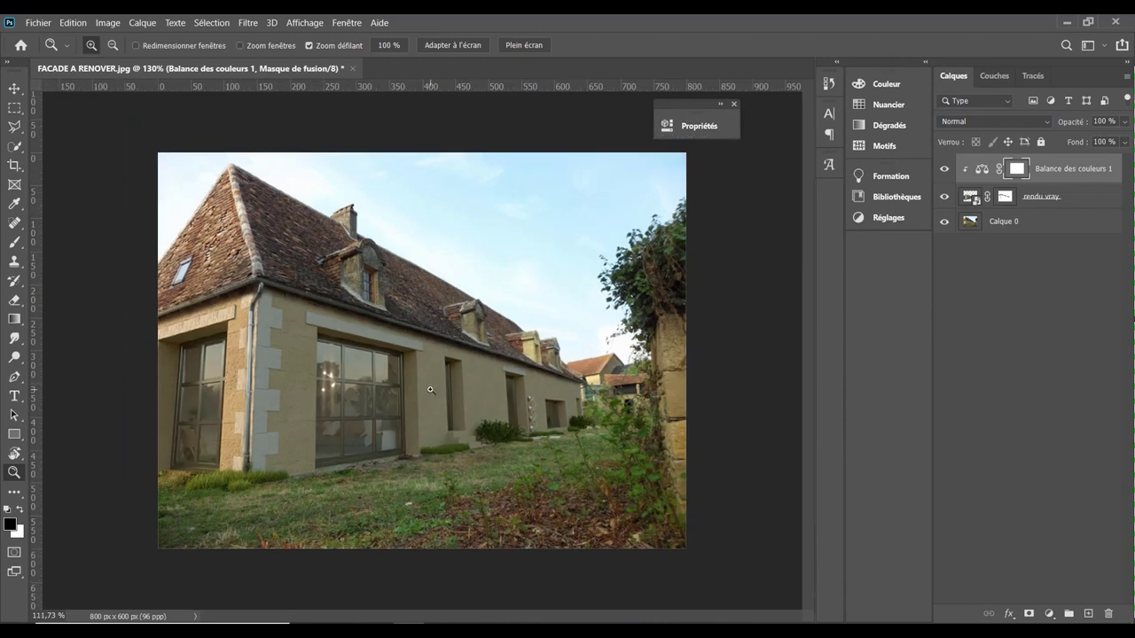
{"action": "scroll", "coordinate": [445, 390], "scroll_direction": "up", "scroll_amount": 2}
{"action": "scroll", "coordinate": [445, 390], "scroll_direction": "up", "scroll_amount": 1}
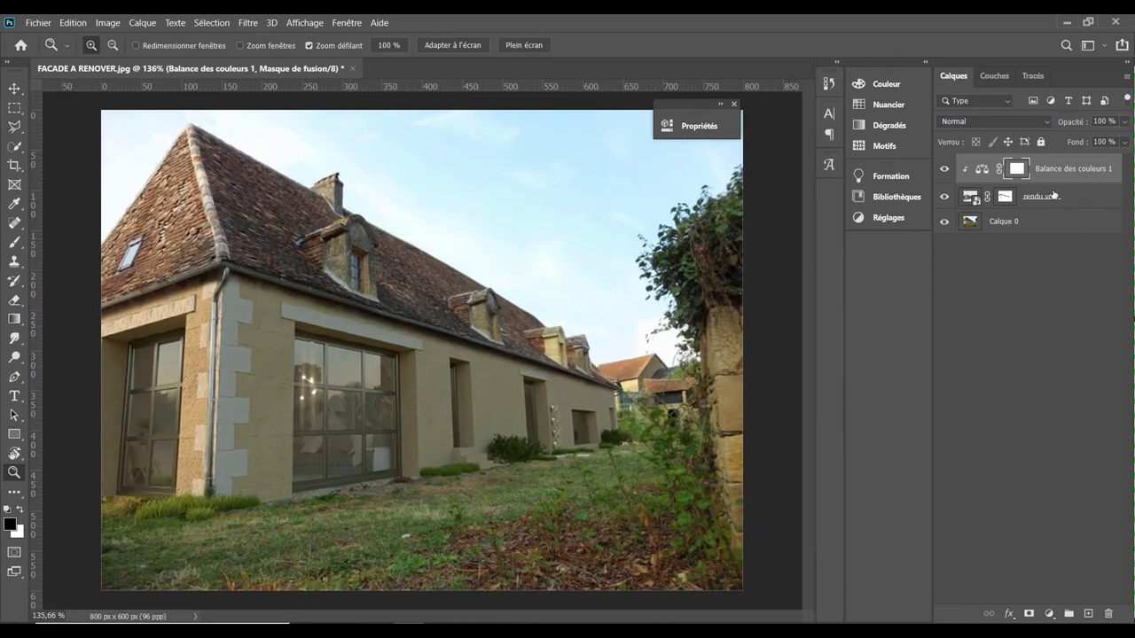
- Duplicate rendu vray in Lumière tamisée at 30% opacity, placed above Balance des couleurs 1
{"action": "left_click_drag", "start_coordinate": [1045, 202], "coordinate": [1088, 614]}
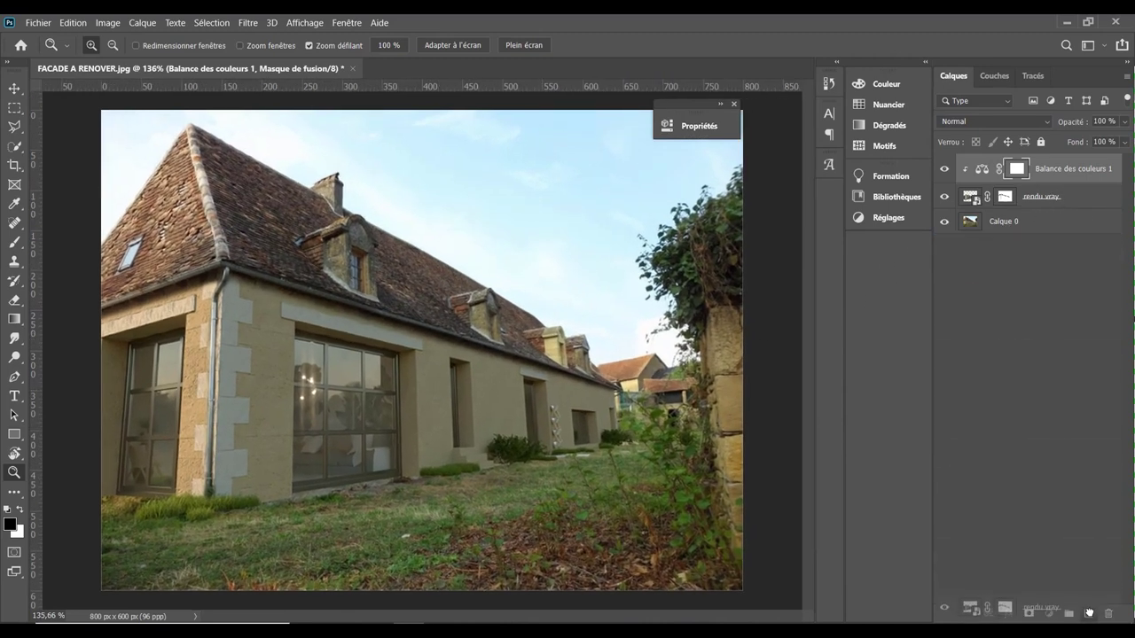
{"action": "left_click", "coordinate": [998, 122]}
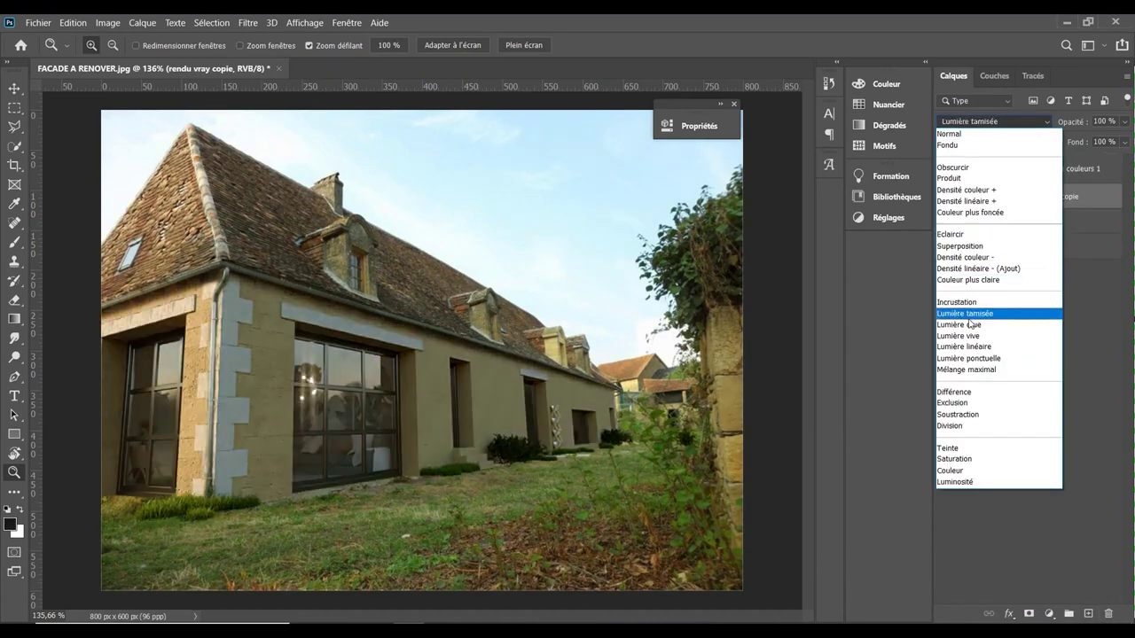
{"action": "left_click", "coordinate": [993, 312]}
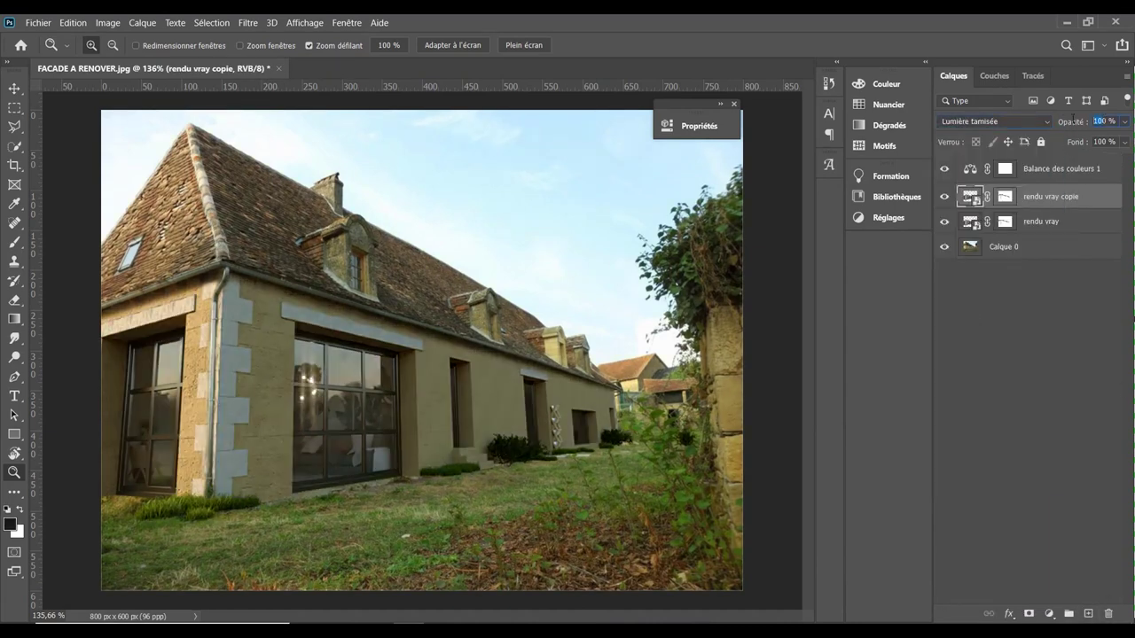
{"action": "type", "text": "30"}
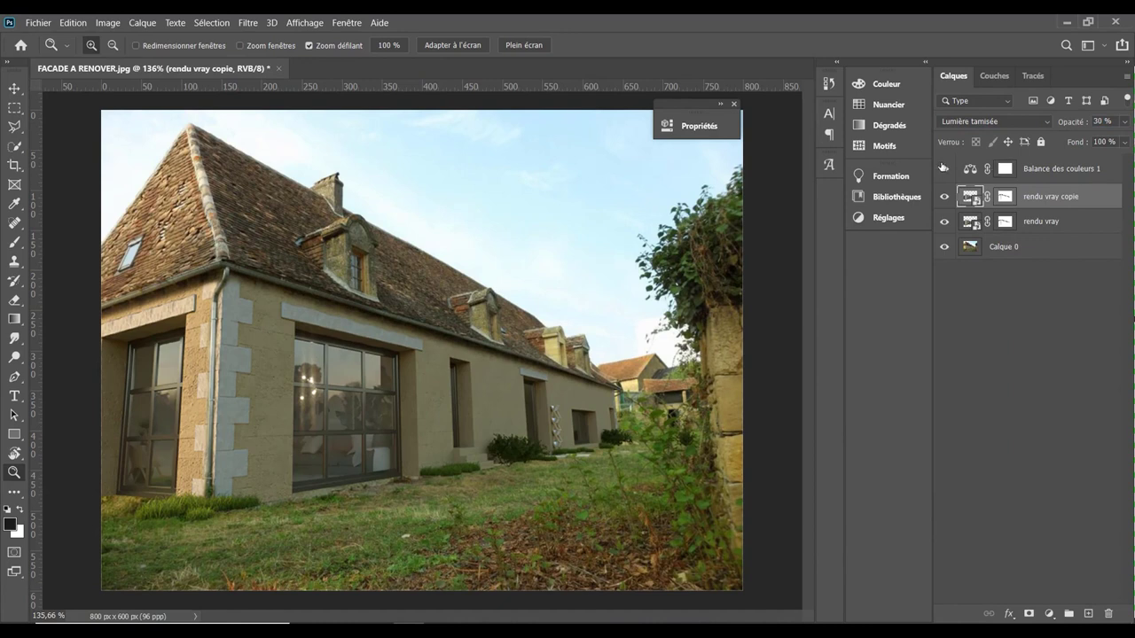
{"action": "left_click_drag", "start_coordinate": [1051, 207], "coordinate": [1043, 180]}
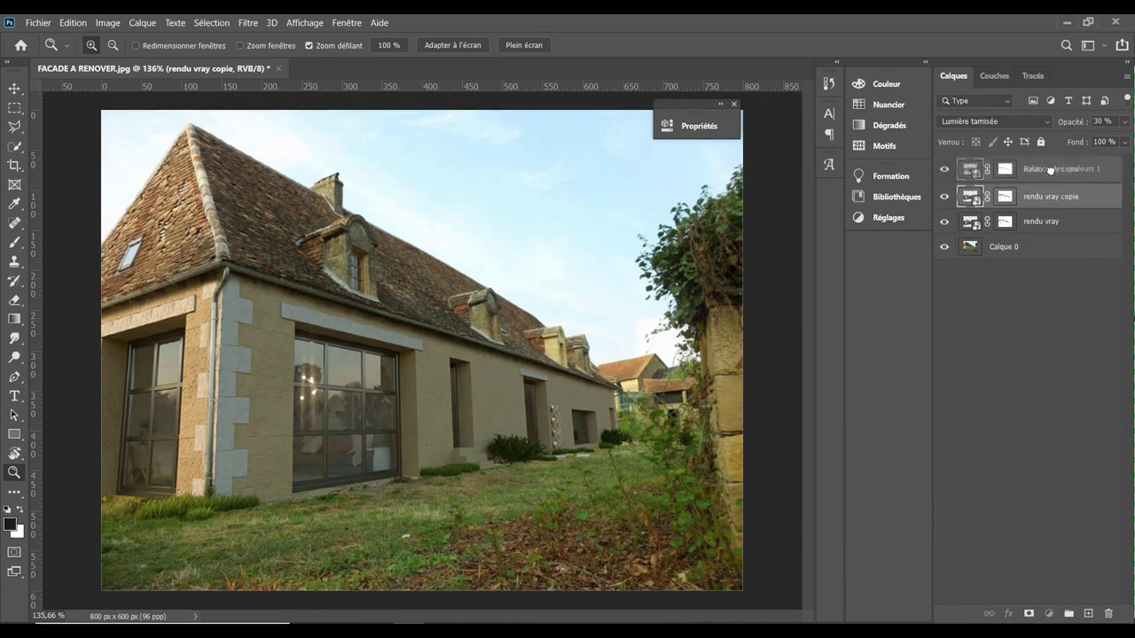
- Toggle the rendu vray copie layer on and off to judge its effect
{"action": "left_click", "coordinate": [945, 168]}
{"action": "left_click", "coordinate": [945, 168]}
{"action": "left_click", "coordinate": [946, 168]}
{"action": "left_click", "coordinate": [945, 168]}
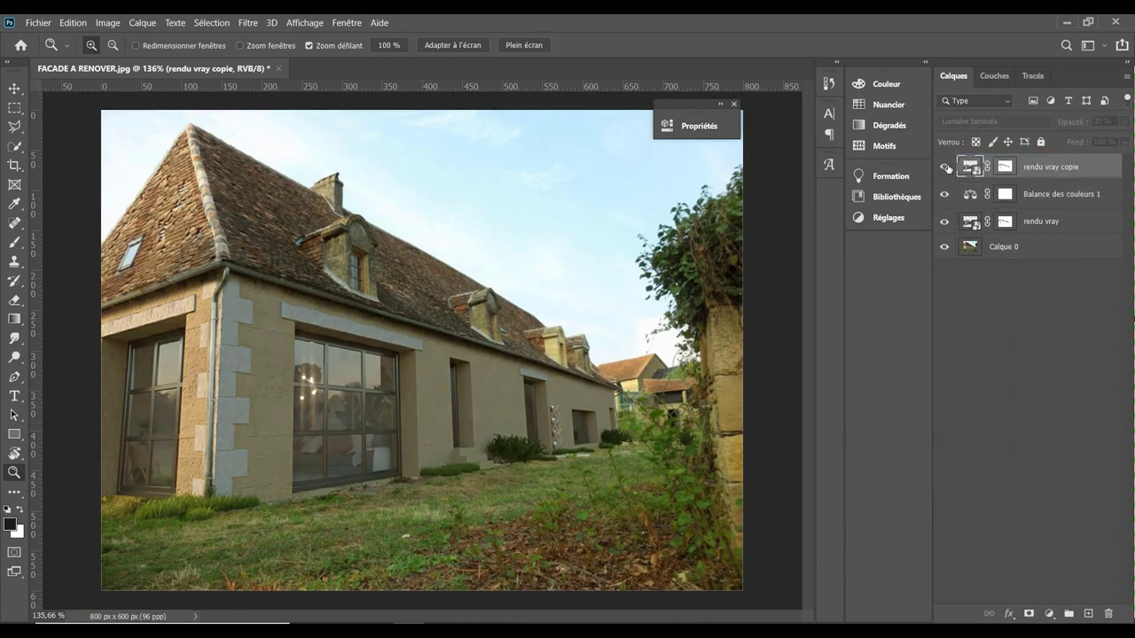
{"action": "left_click", "coordinate": [945, 168]}
{"action": "left_click", "coordinate": [945, 168]}
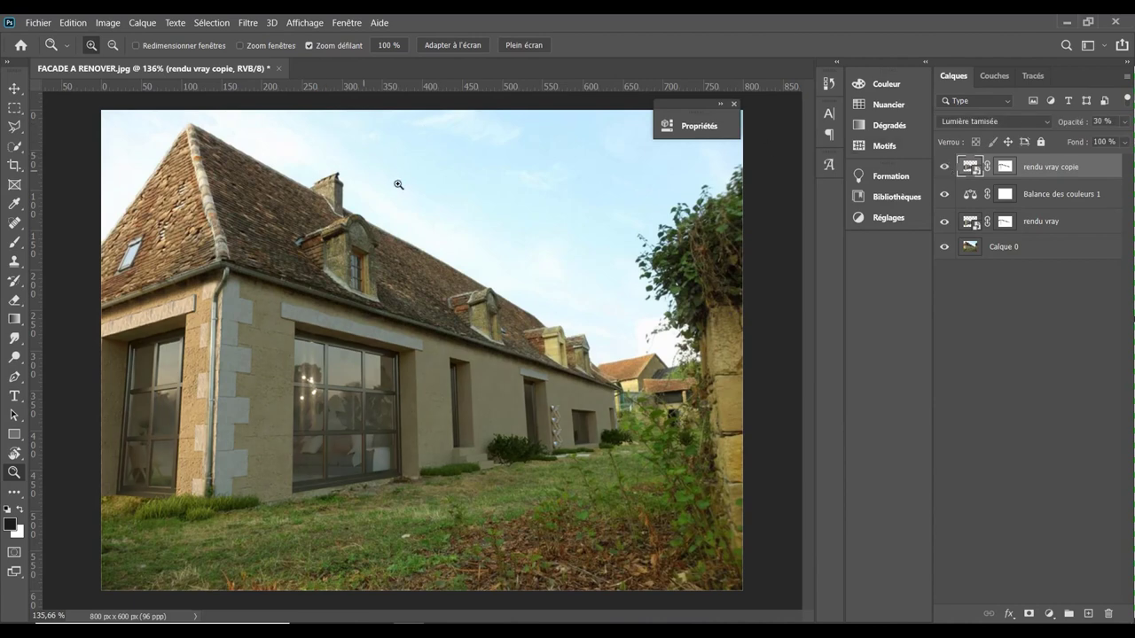
- Save a copy as JPEG on the computer, selecting RENOVER in the file name to rename it
{"action": "left_click_drag", "start_coordinate": [455, 184], "coordinate": [403, 178]}
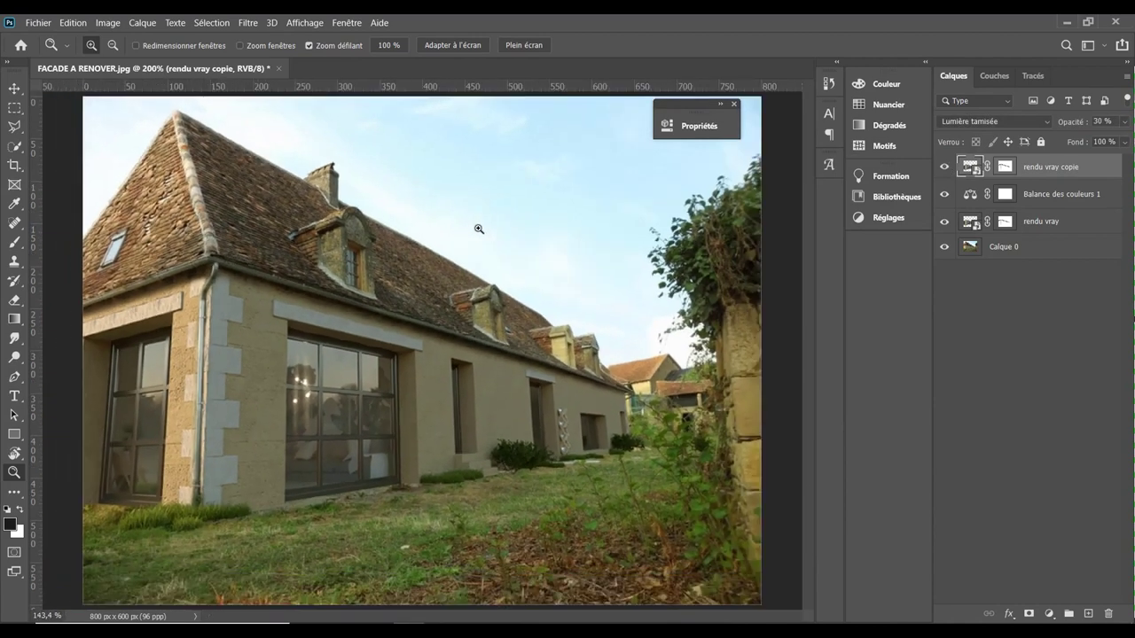
{"action": "left_click", "coordinate": [38, 22]}
{"action": "left_click", "coordinate": [87, 194]}
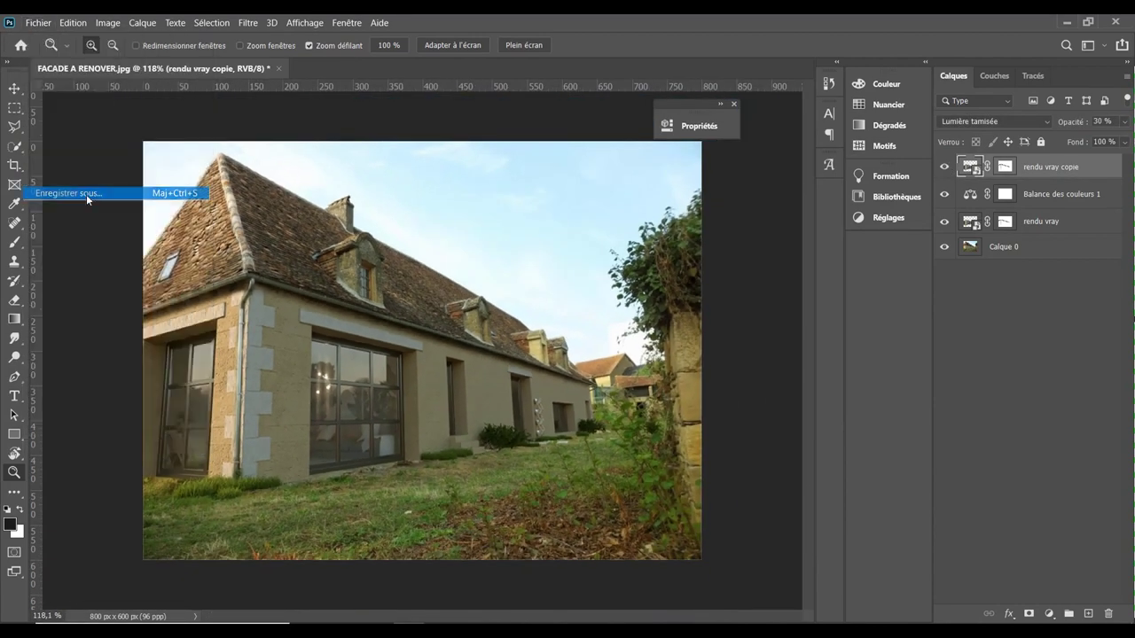
{"action": "left_click", "coordinate": [632, 453]}
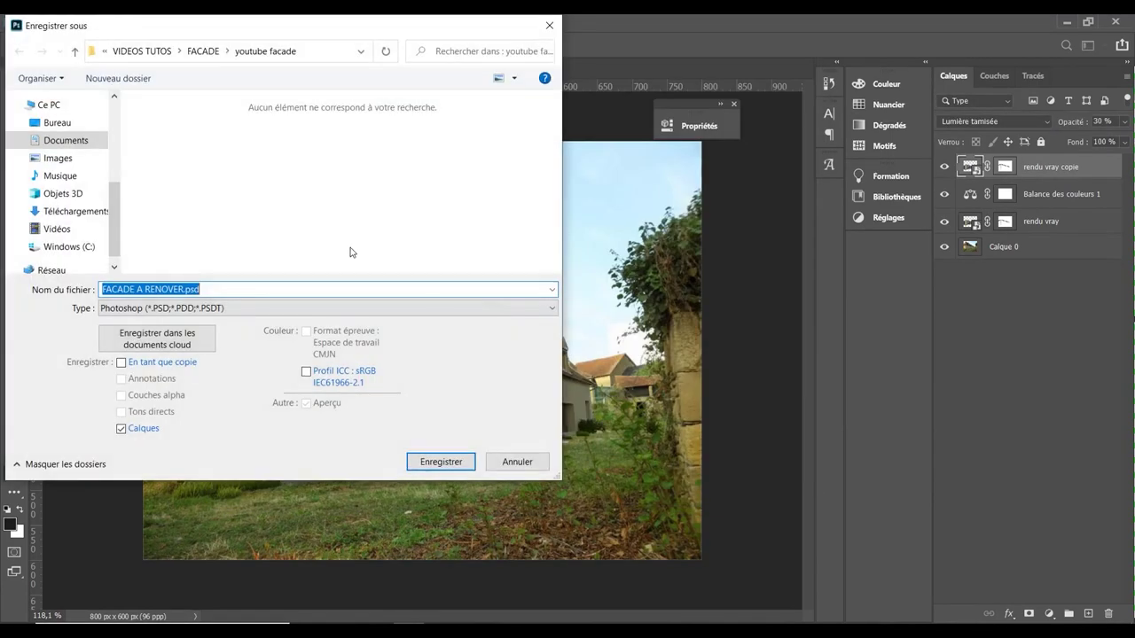
{"action": "left_click", "coordinate": [151, 308]}
{"action": "left_click", "coordinate": [146, 441]}
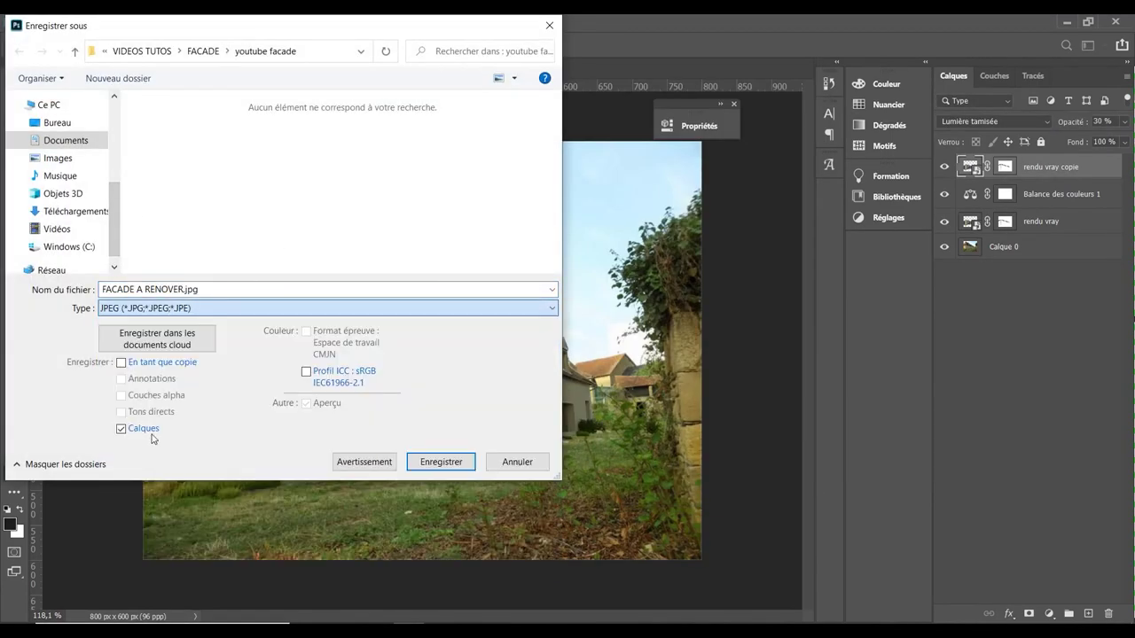
{"action": "left_click", "coordinate": [142, 289]}
{"action": "left_click", "coordinate": [186, 290]}
{"action": "left_click_drag", "start_coordinate": [185, 290], "coordinate": [135, 290]}
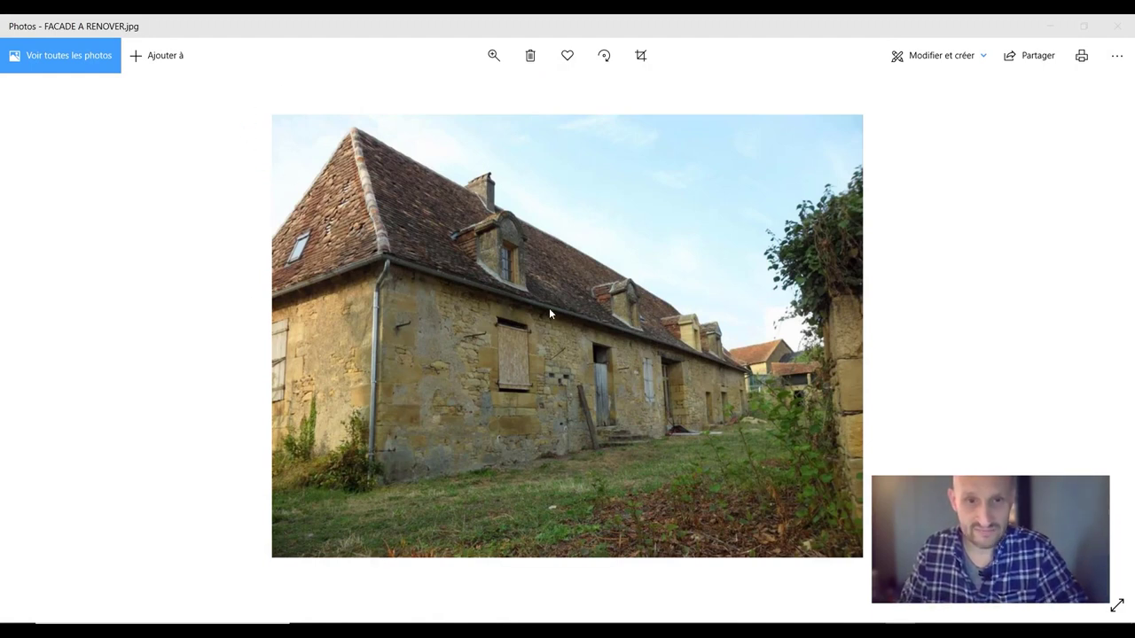
- Flip between FACADE A RENOVER.jpg, FACADE renovee.jpg and rendu SKP.jpg, ending on FACADE renovee.jpg
{"action": "key", "text": "Right"}
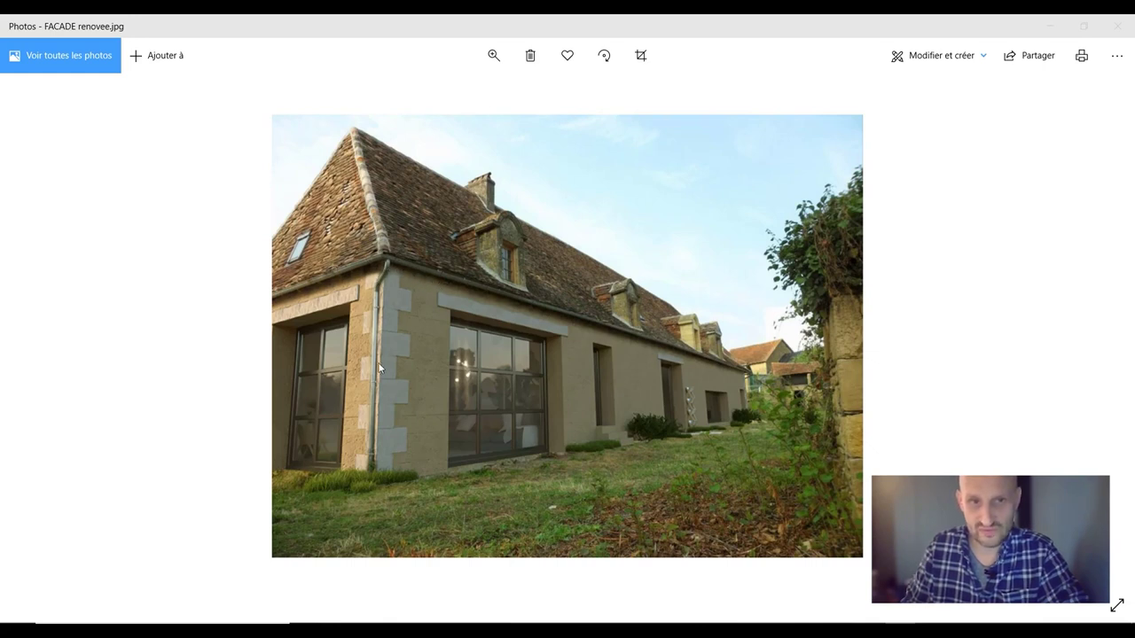
{"action": "key", "text": "Left"}
{"action": "key", "text": "Right"}
{"action": "key", "text": "Left"}
{"action": "key", "text": "Right"}
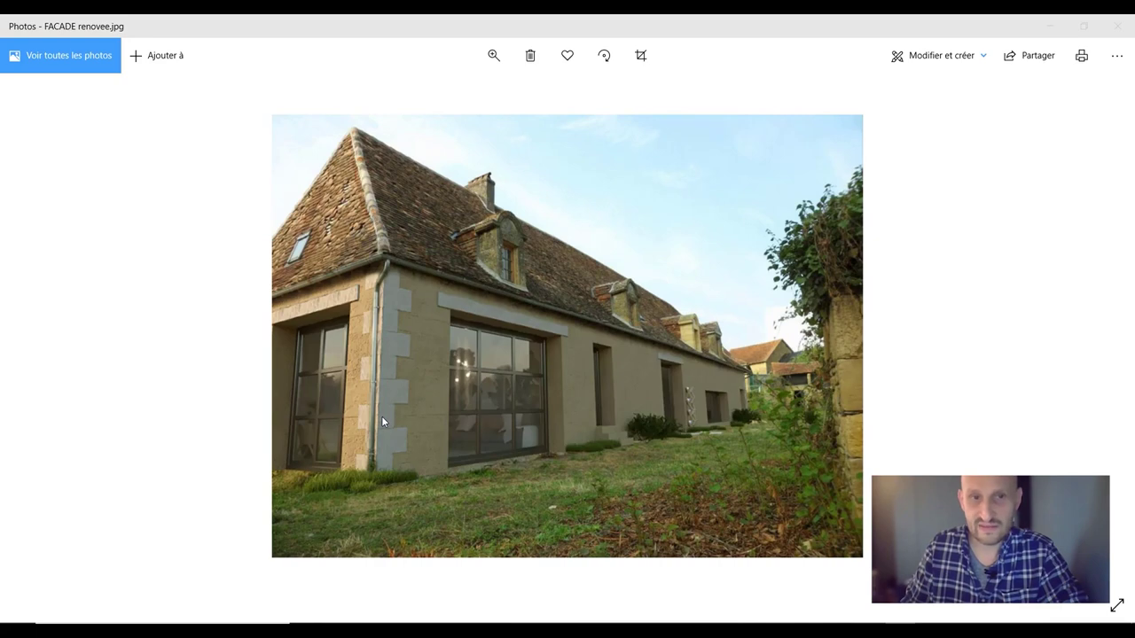
{"action": "key", "text": "Left"}
{"action": "key", "text": "Right"}
{"action": "key", "text": "Left"}
{"action": "key", "text": "Right"}
{"action": "key", "text": "Right"}
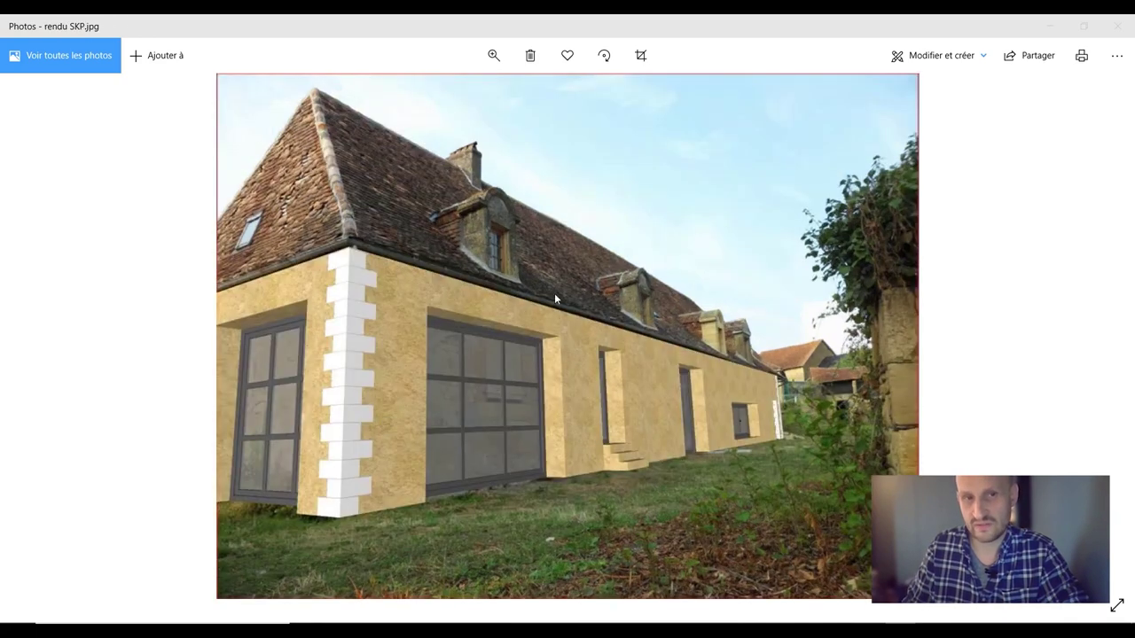
{"action": "key", "text": "Left"}
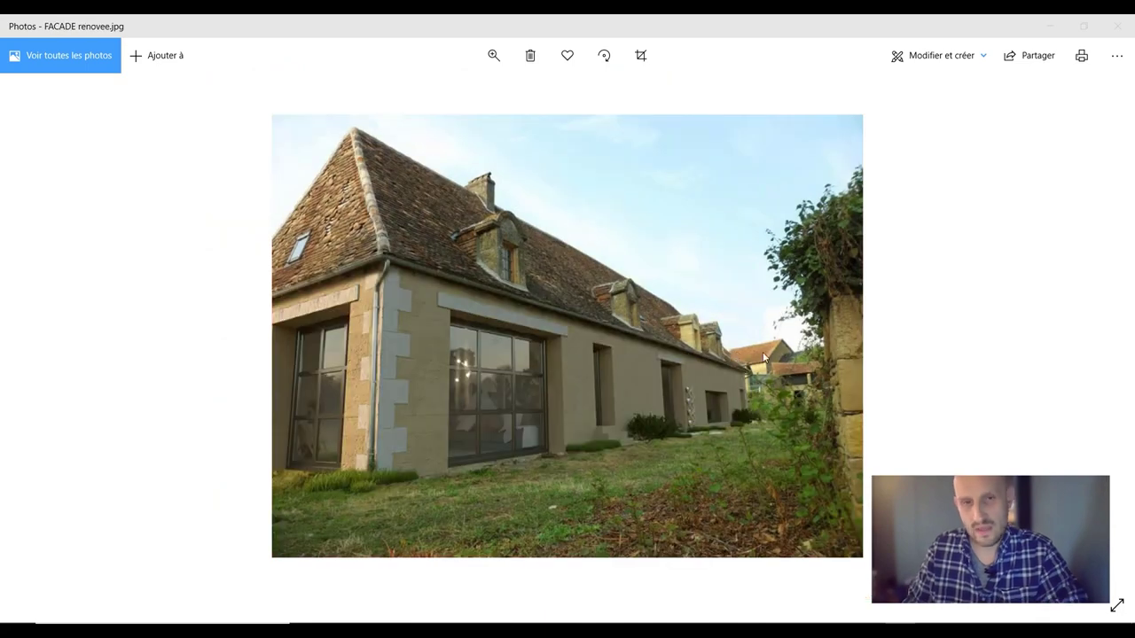